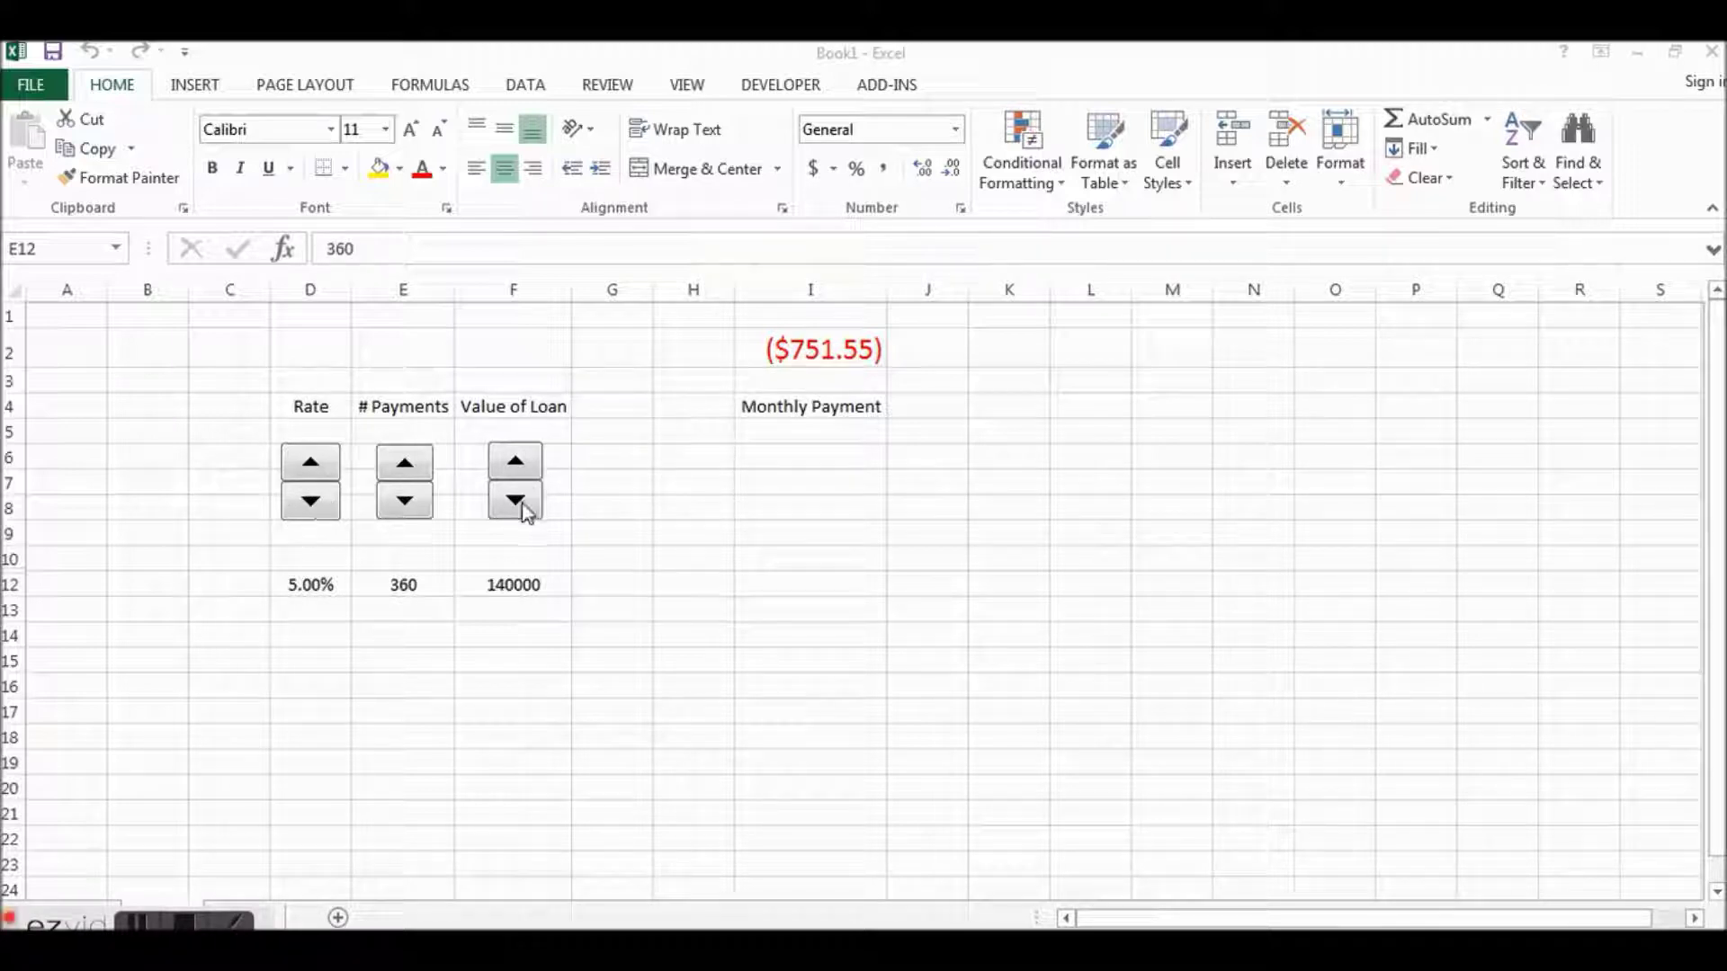
Step: Step the Rate spinner down to 4.00% and the Value of Loan spinner down to 136000
{"action": "left_click", "coordinate": [312, 509]}
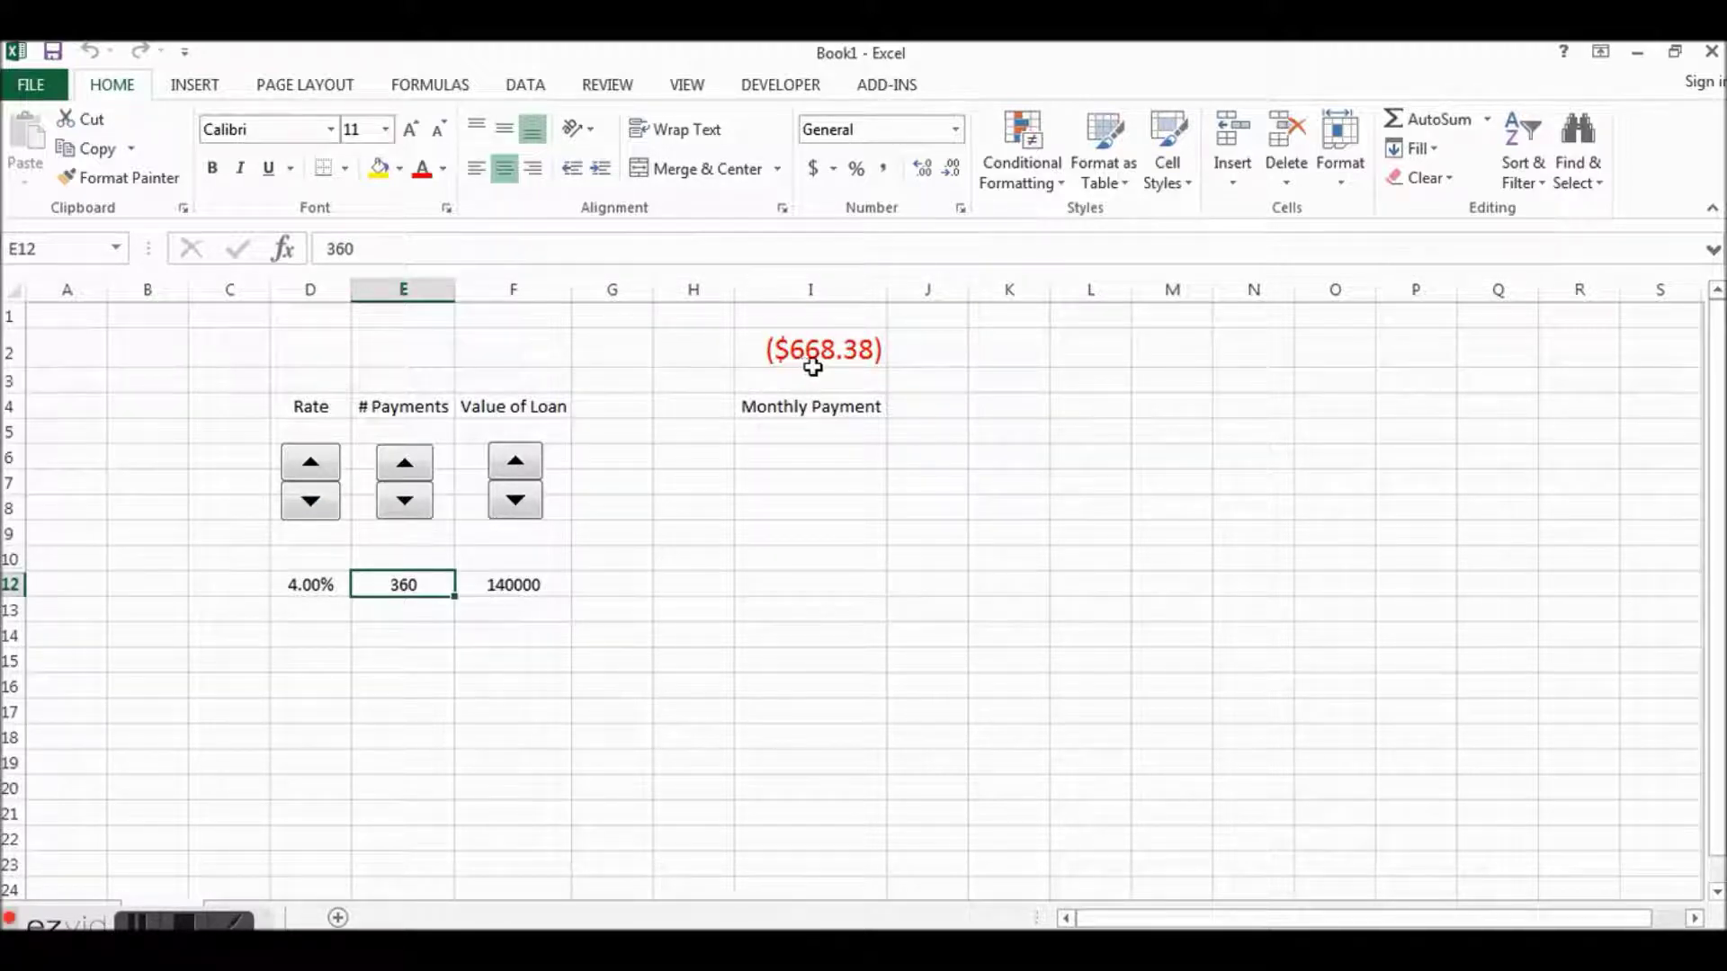
{"action": "left_click", "coordinate": [515, 501]}
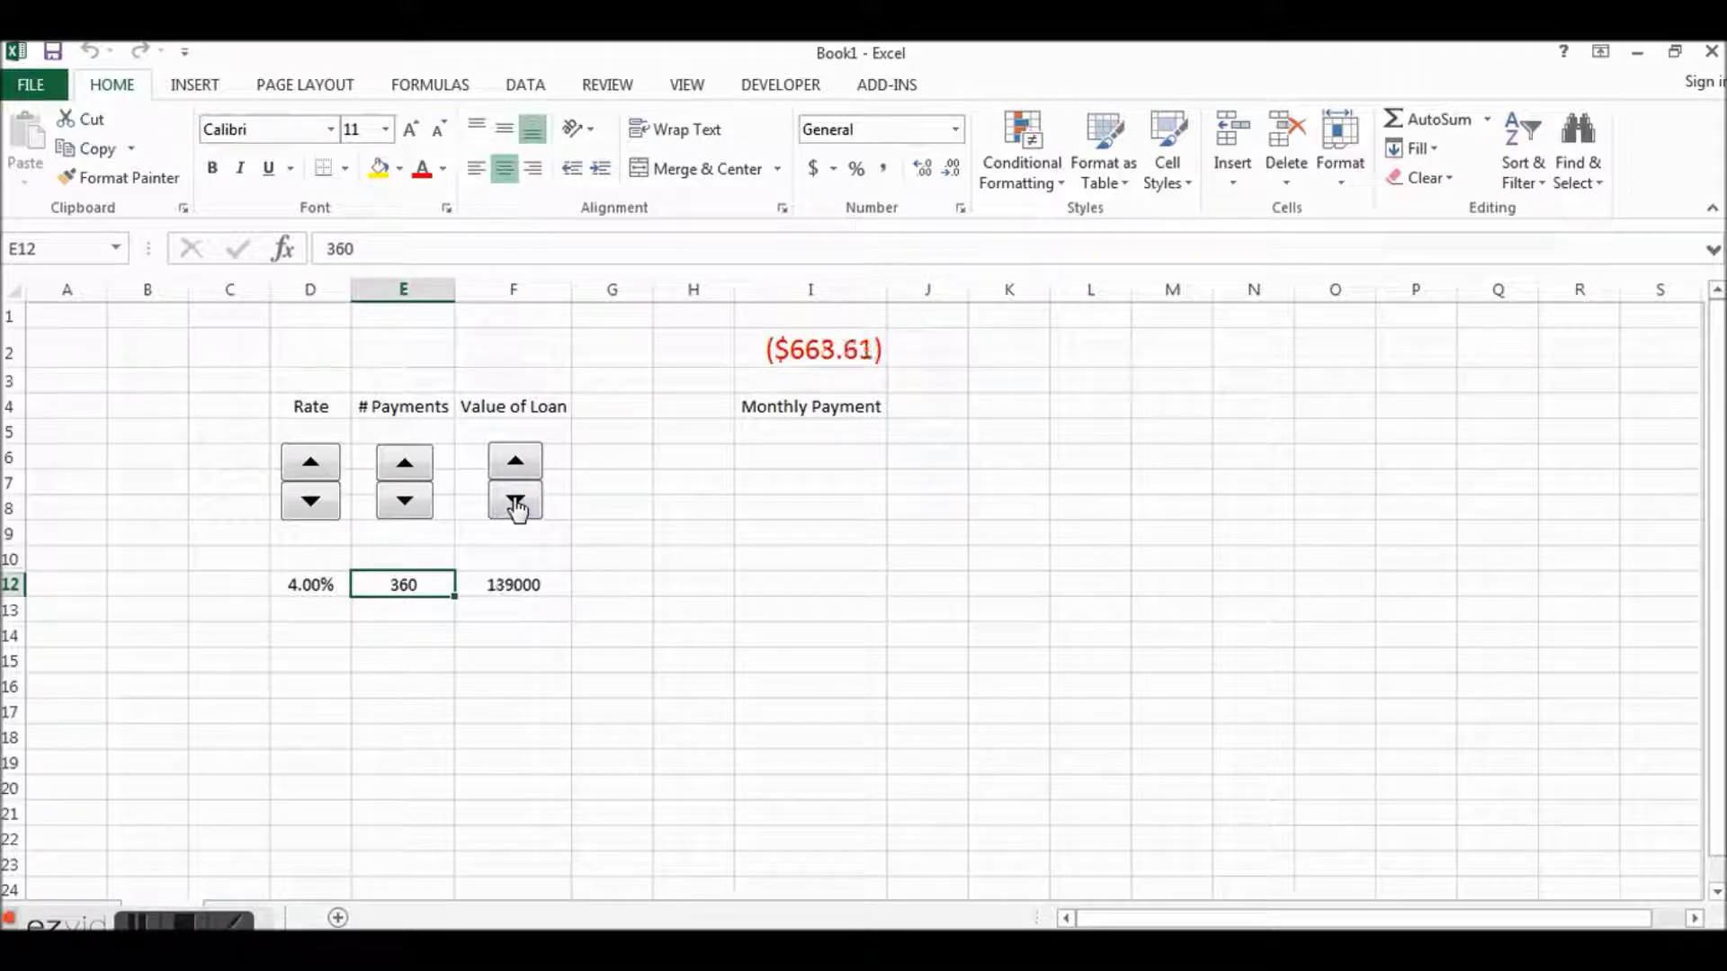
{"action": "left_click", "coordinate": [515, 501]}
{"action": "left_click", "coordinate": [516, 501]}
{"action": "left_click", "coordinate": [515, 501]}
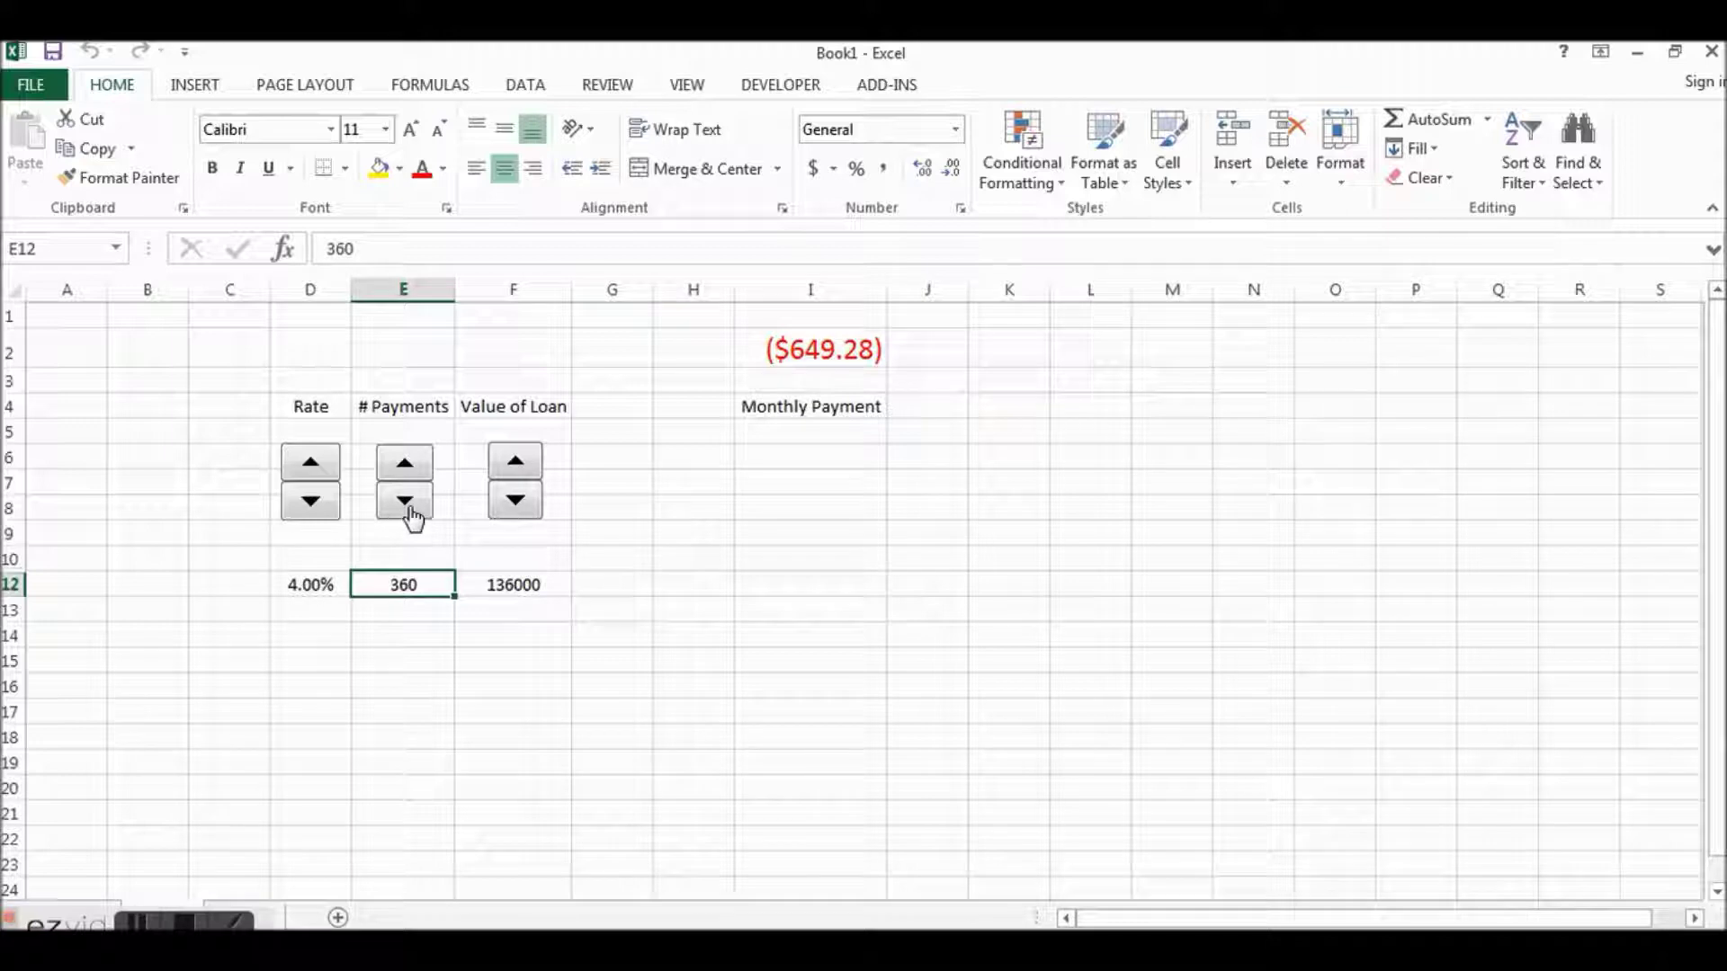
Step: Lower the # Payments spinner to 277, giving a ($752.80) monthly payment
{"action": "left_click", "coordinate": [410, 510]}
{"action": "left_click_drag", "start_coordinate": [410, 510], "coordinate": [413, 519]}
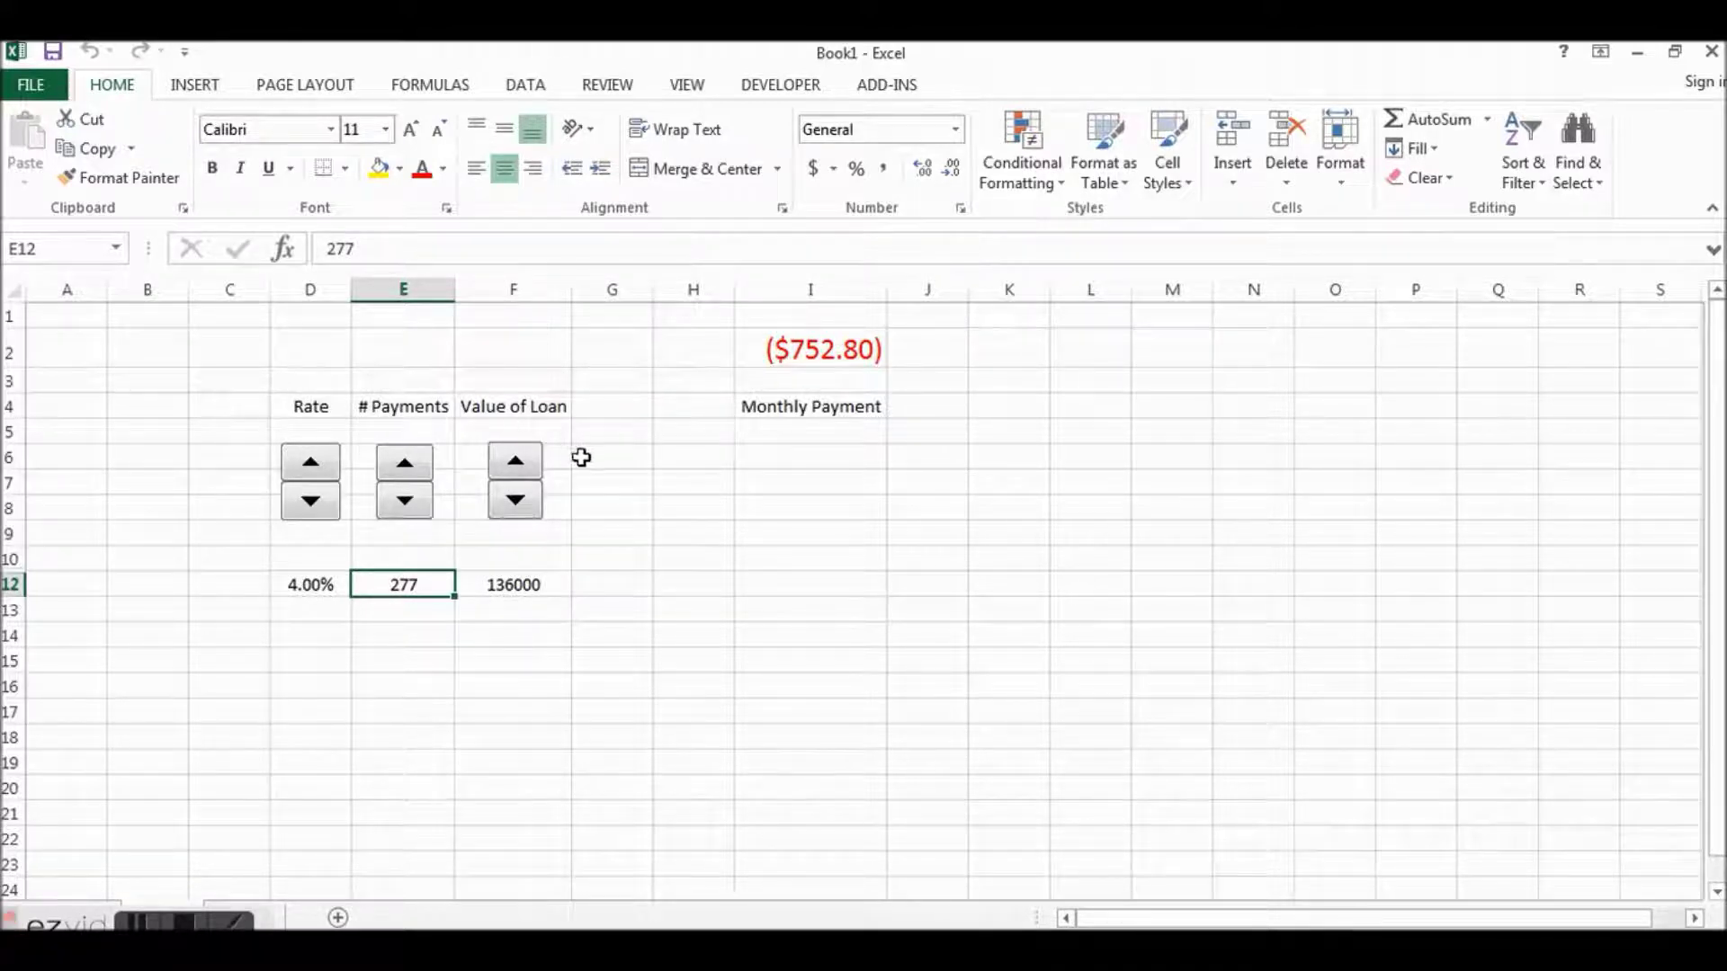
{"action": "left_click", "coordinate": [779, 90]}
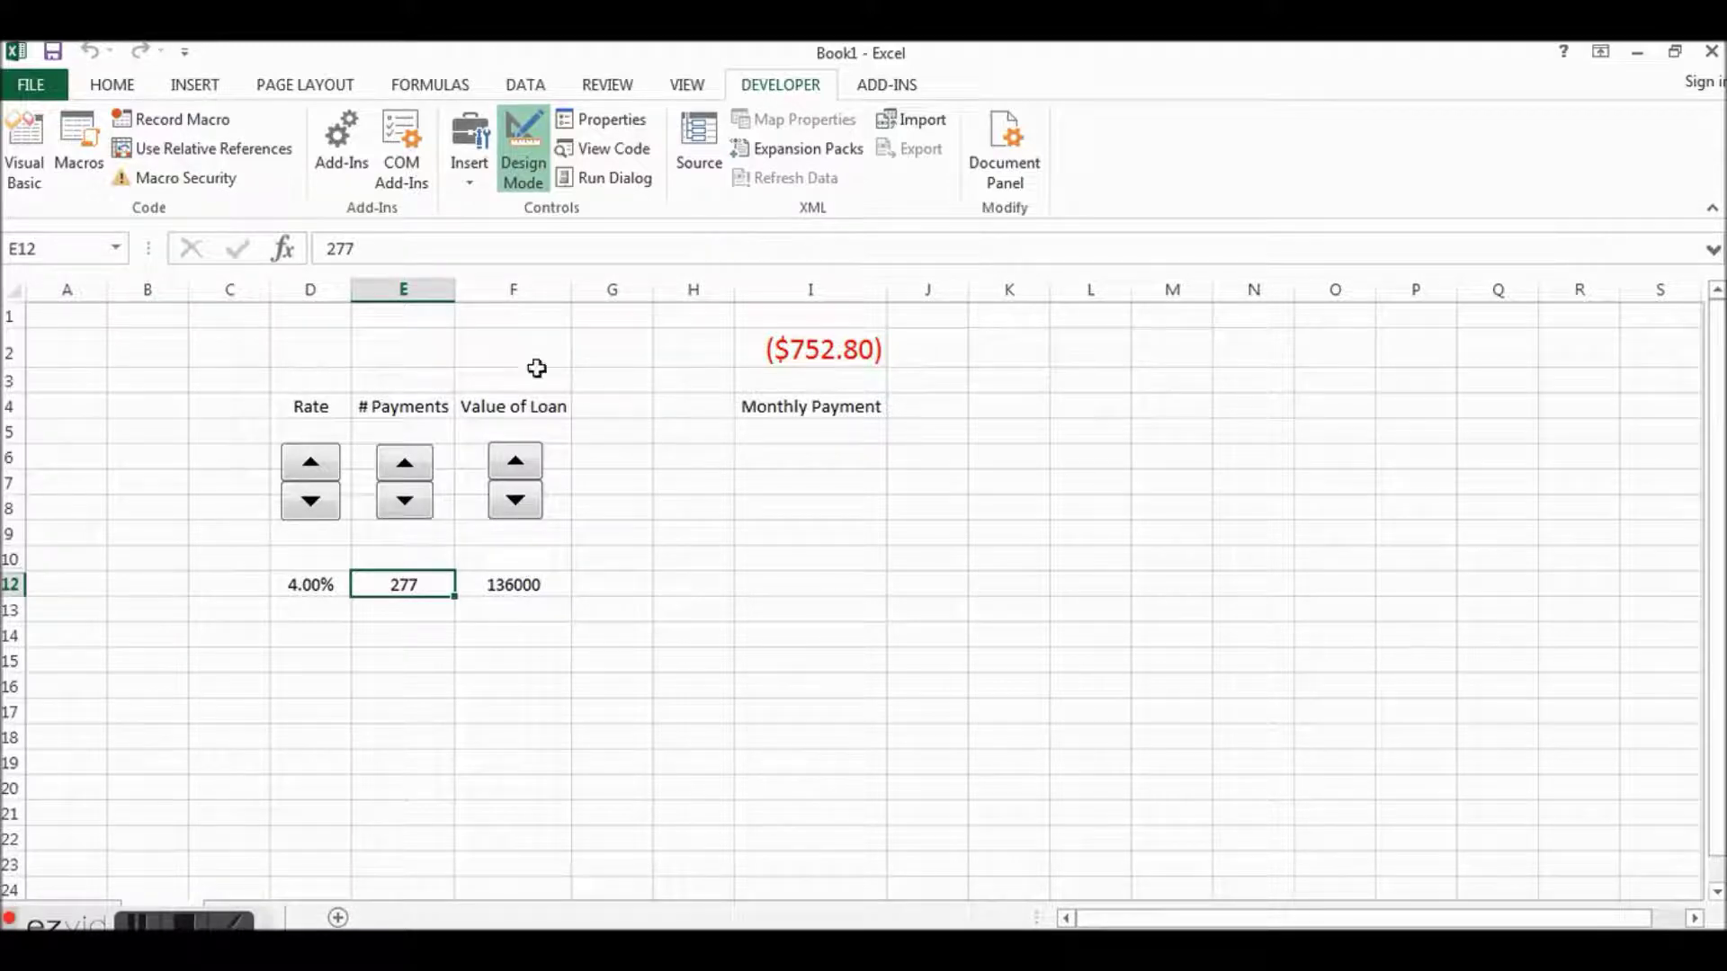
{"action": "left_click", "coordinate": [33, 90]}
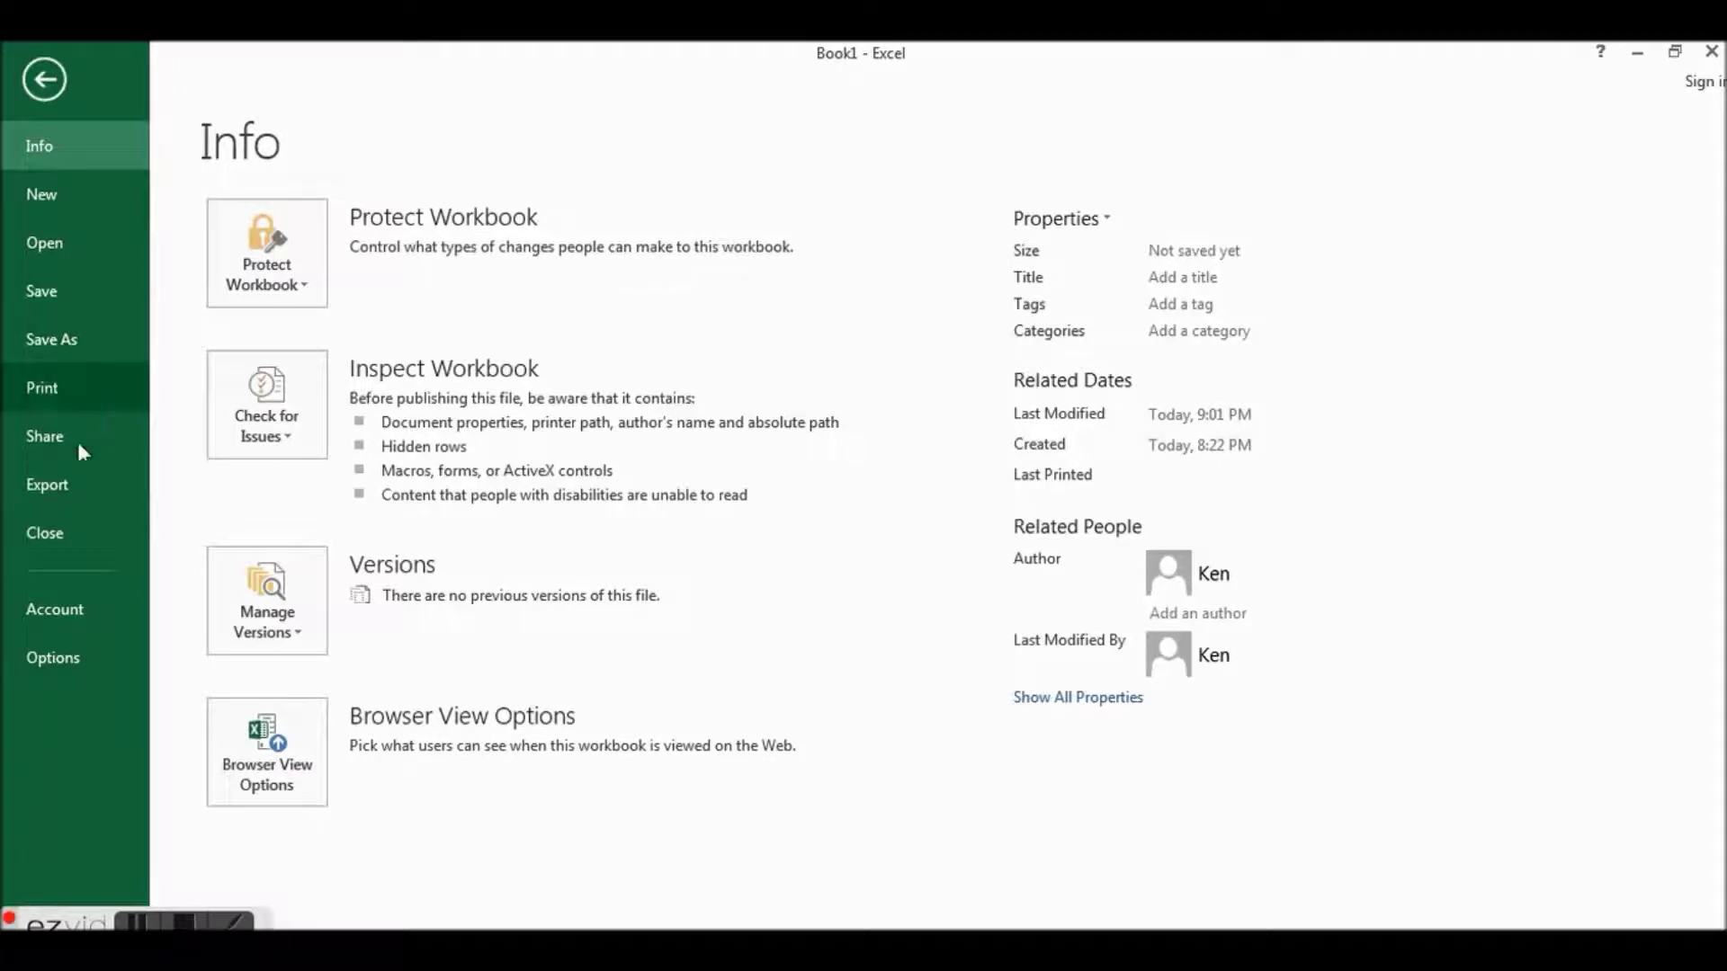
{"action": "left_click", "coordinate": [68, 651]}
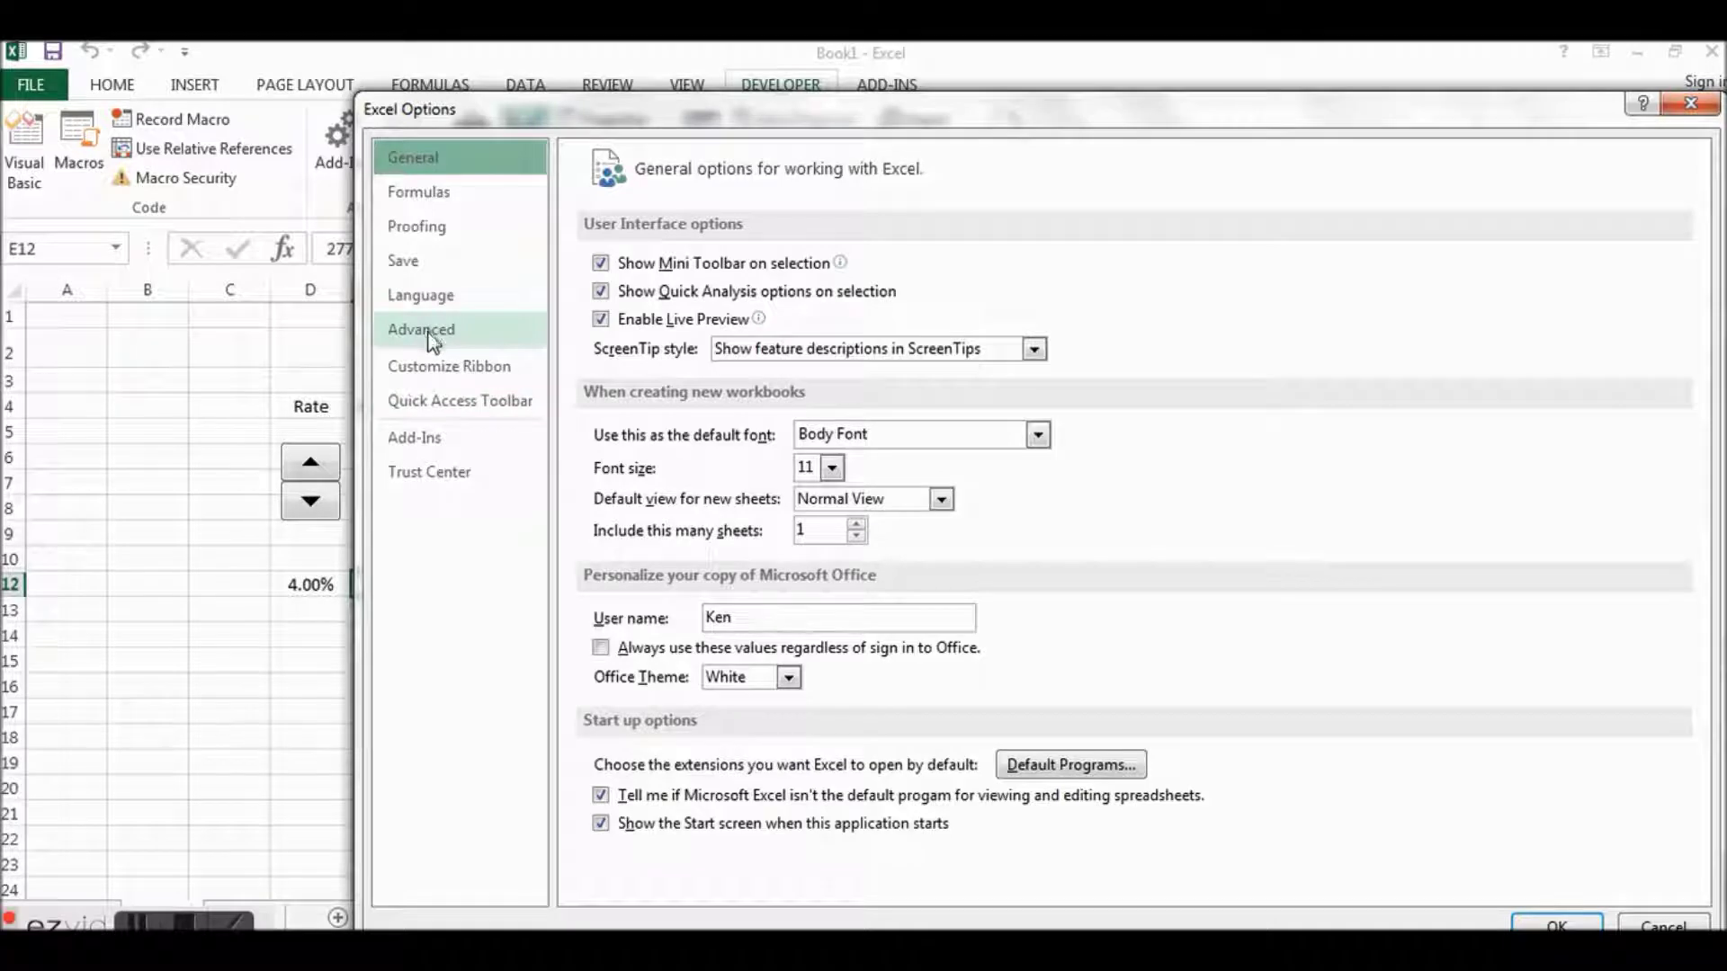
{"action": "left_click", "coordinate": [439, 367]}
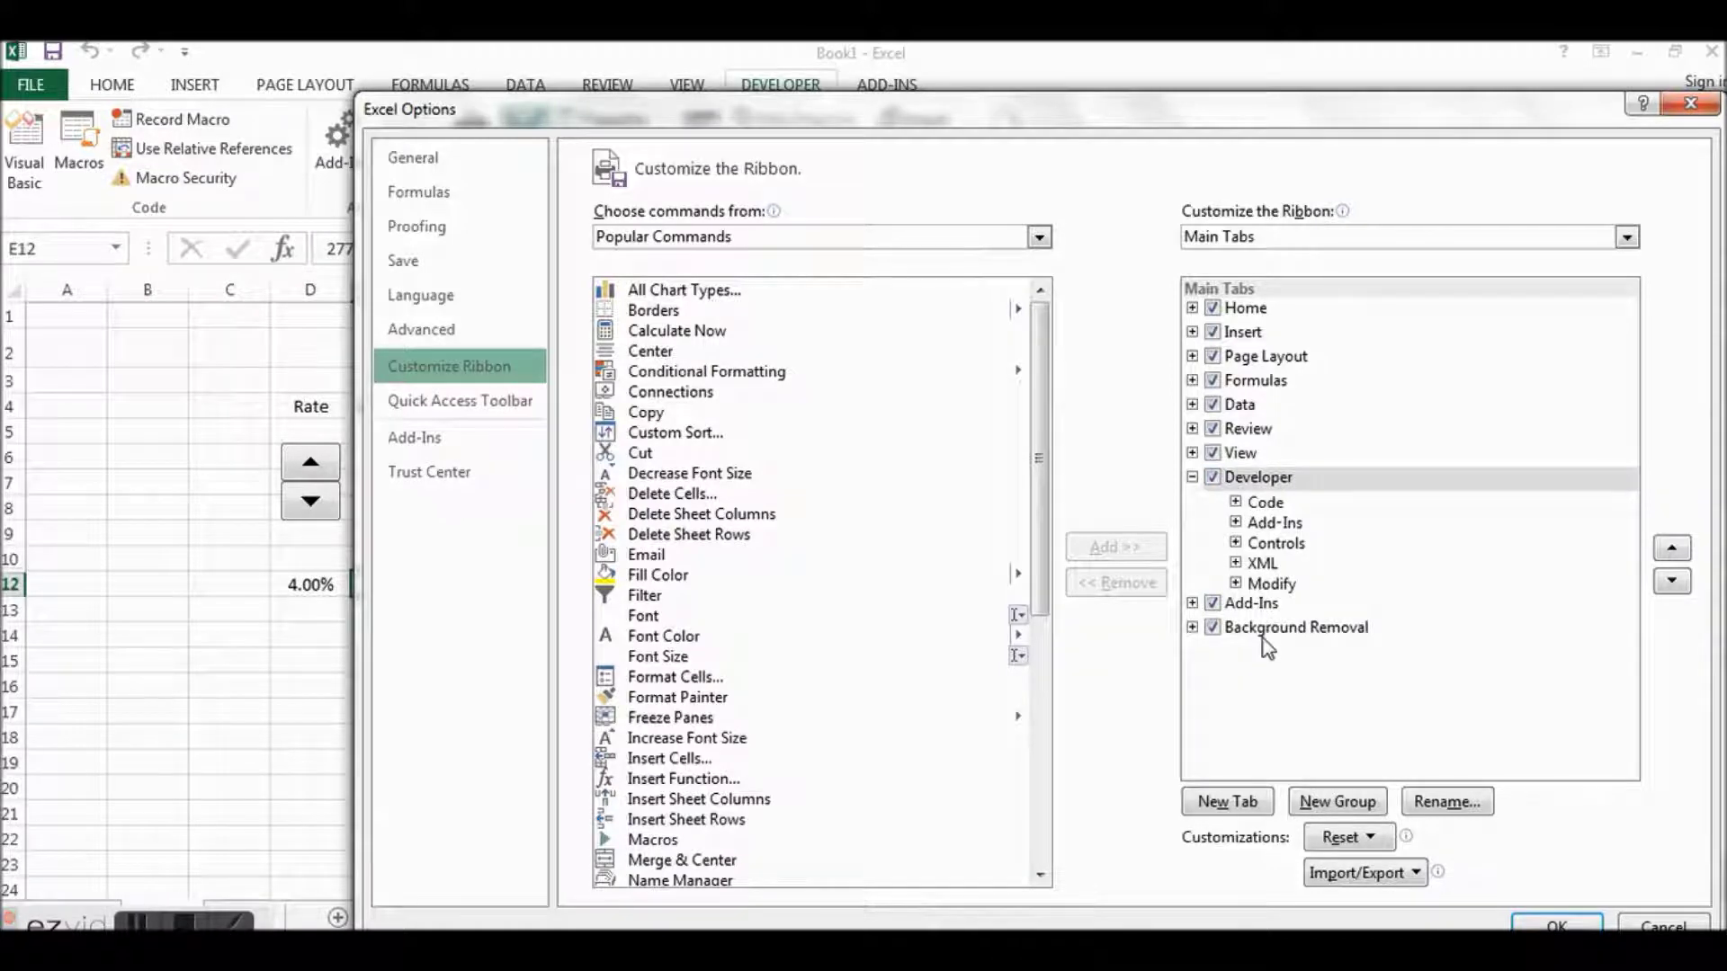
{"action": "left_click", "coordinate": [1557, 924]}
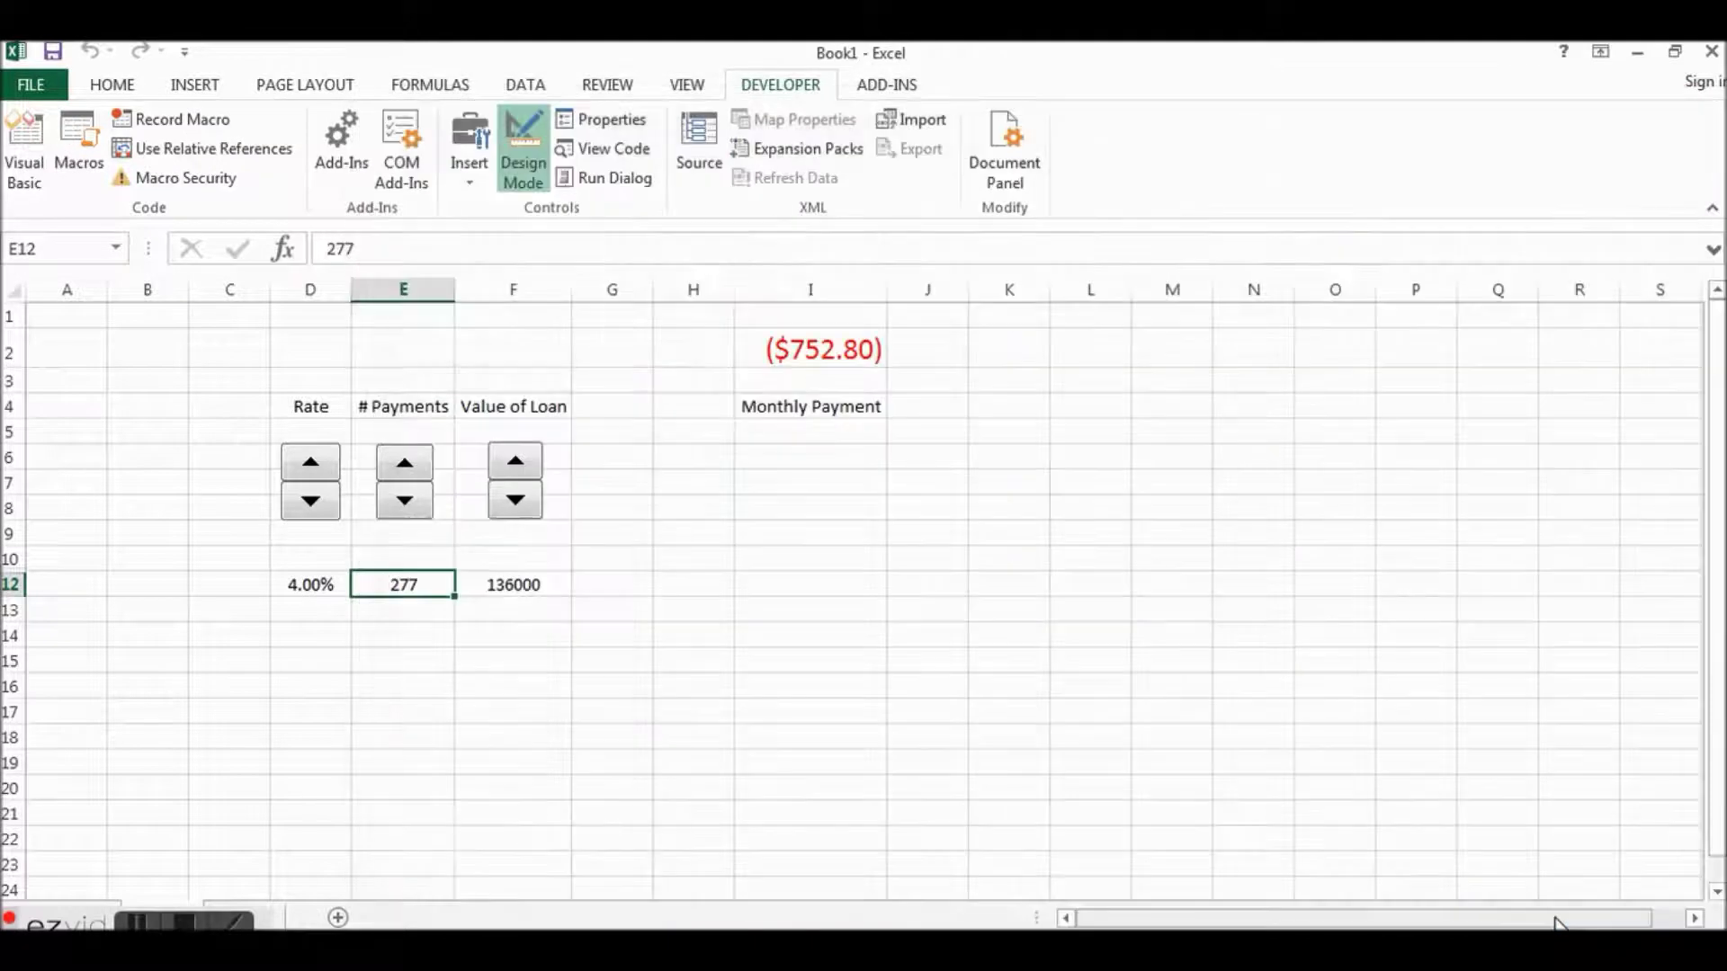
{"action": "left_click", "coordinate": [470, 183]}
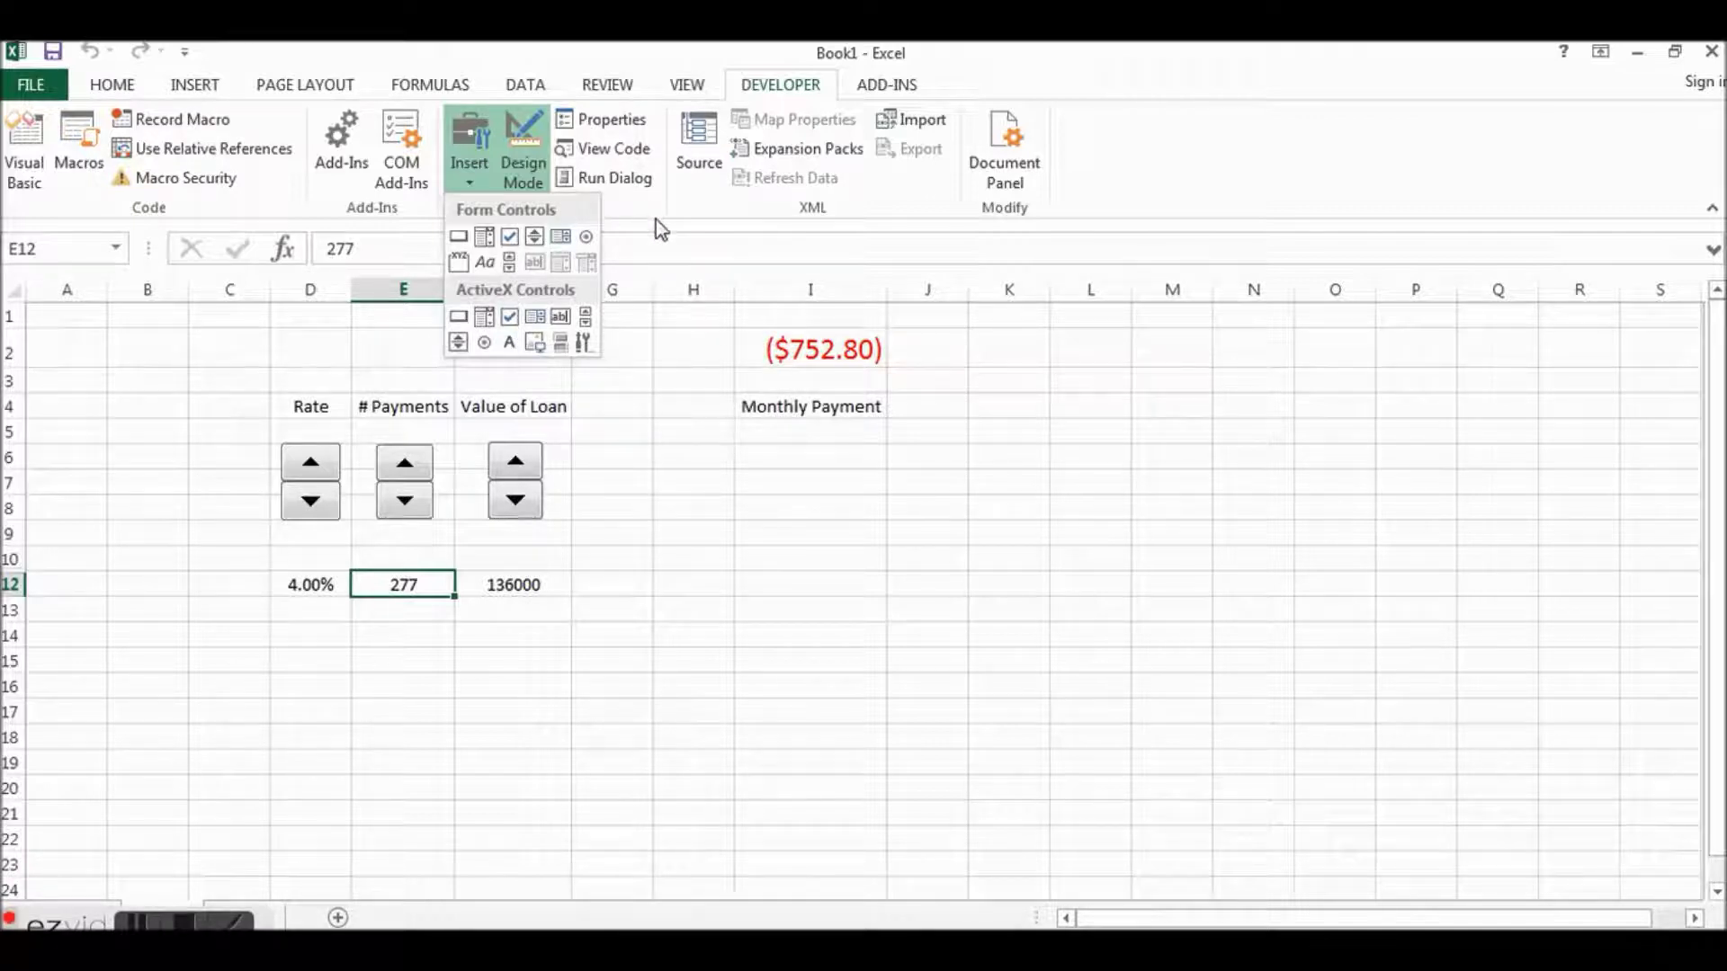
Step: Close the controls palette and add a blank Sheet2 to the workbook
{"action": "left_click", "coordinate": [654, 244]}
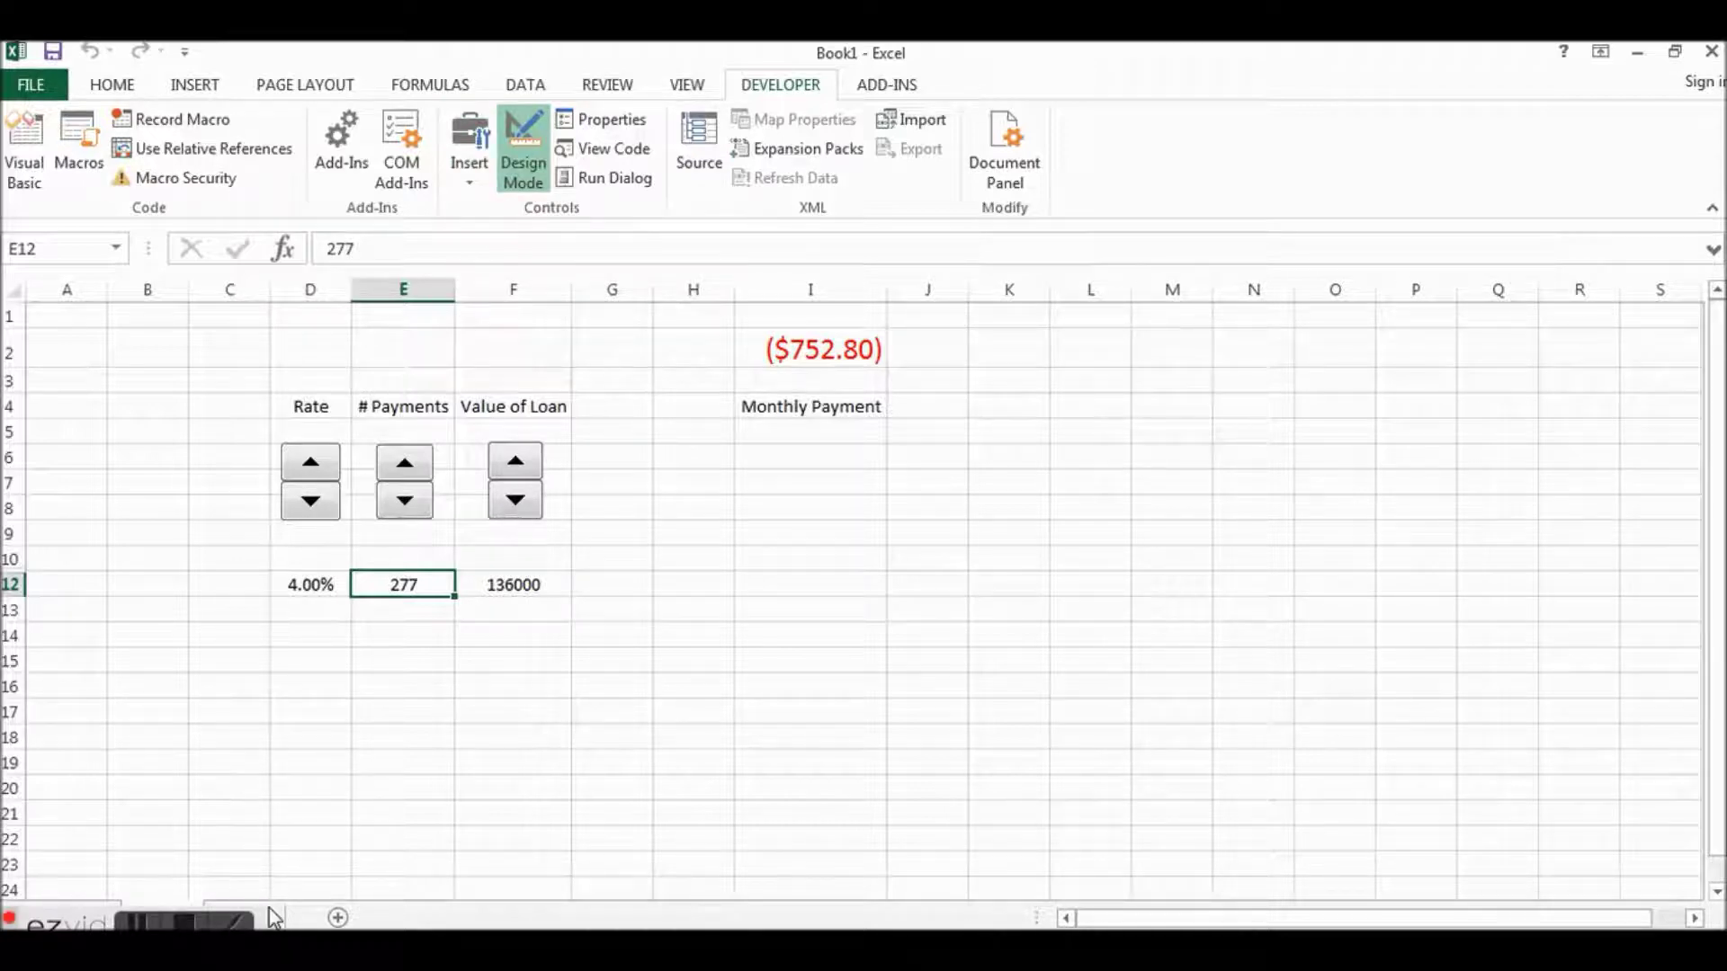
{"action": "left_click", "coordinate": [336, 918]}
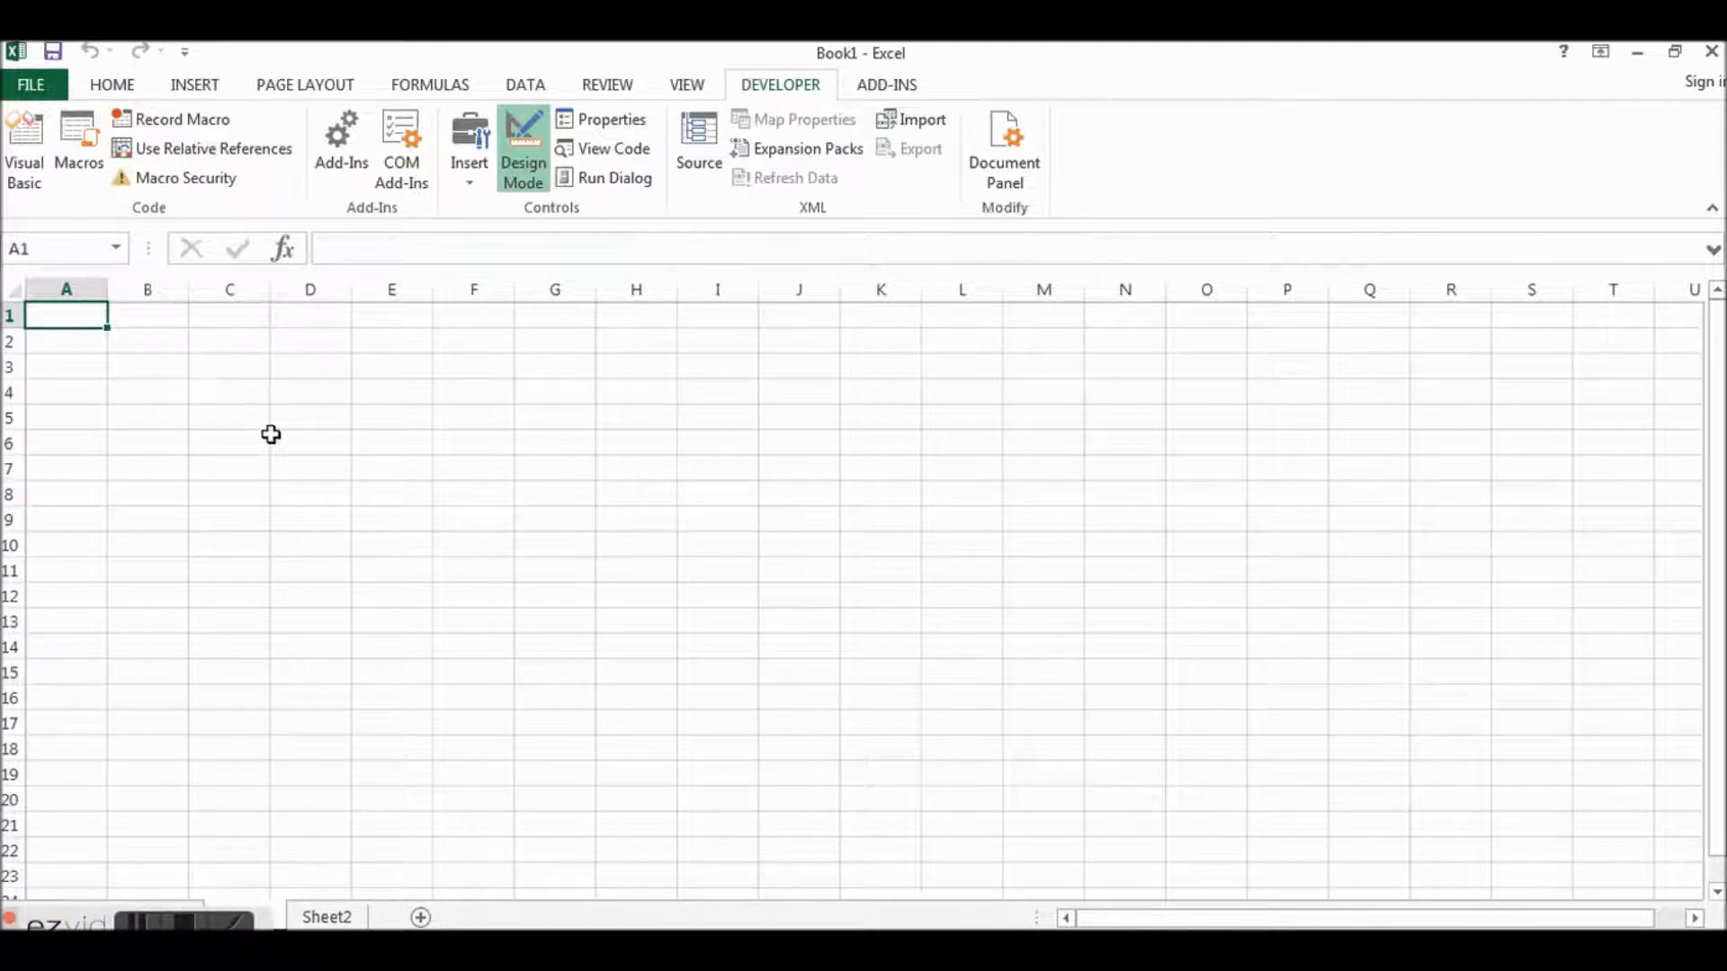
Step: Draw three Form Control spin buttons on Sheet2 in columns D, E and F across rows 7–9
{"action": "left_click", "coordinate": [469, 184]}
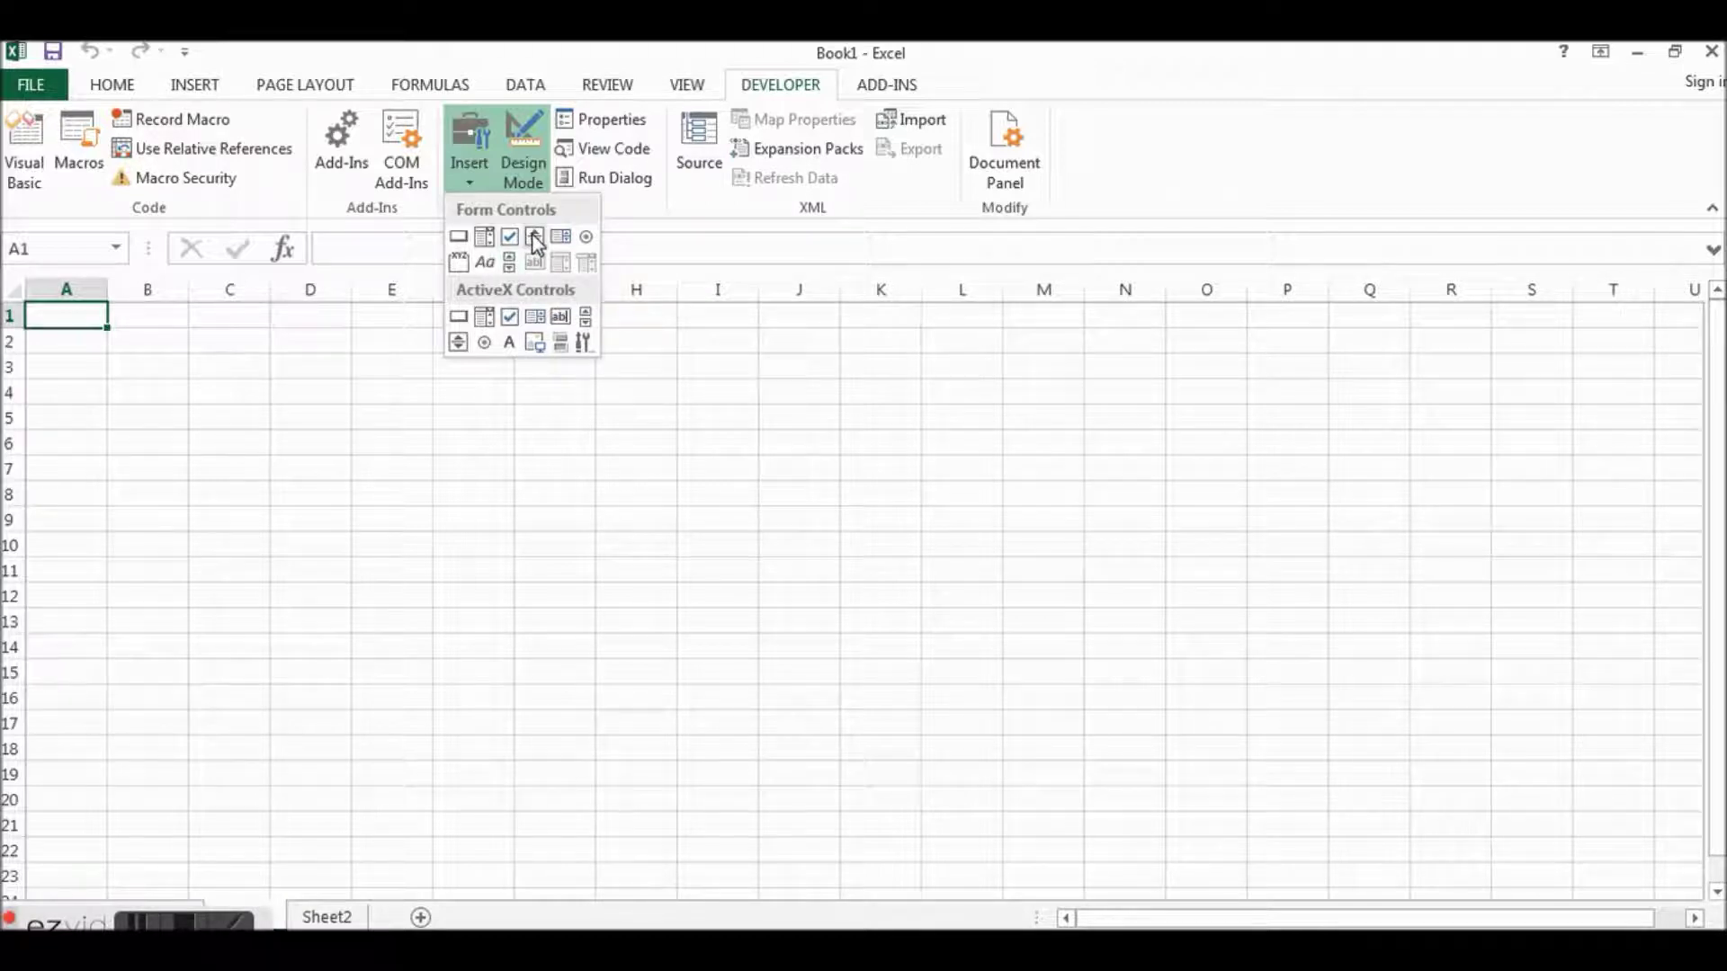
{"action": "left_click", "coordinate": [533, 236]}
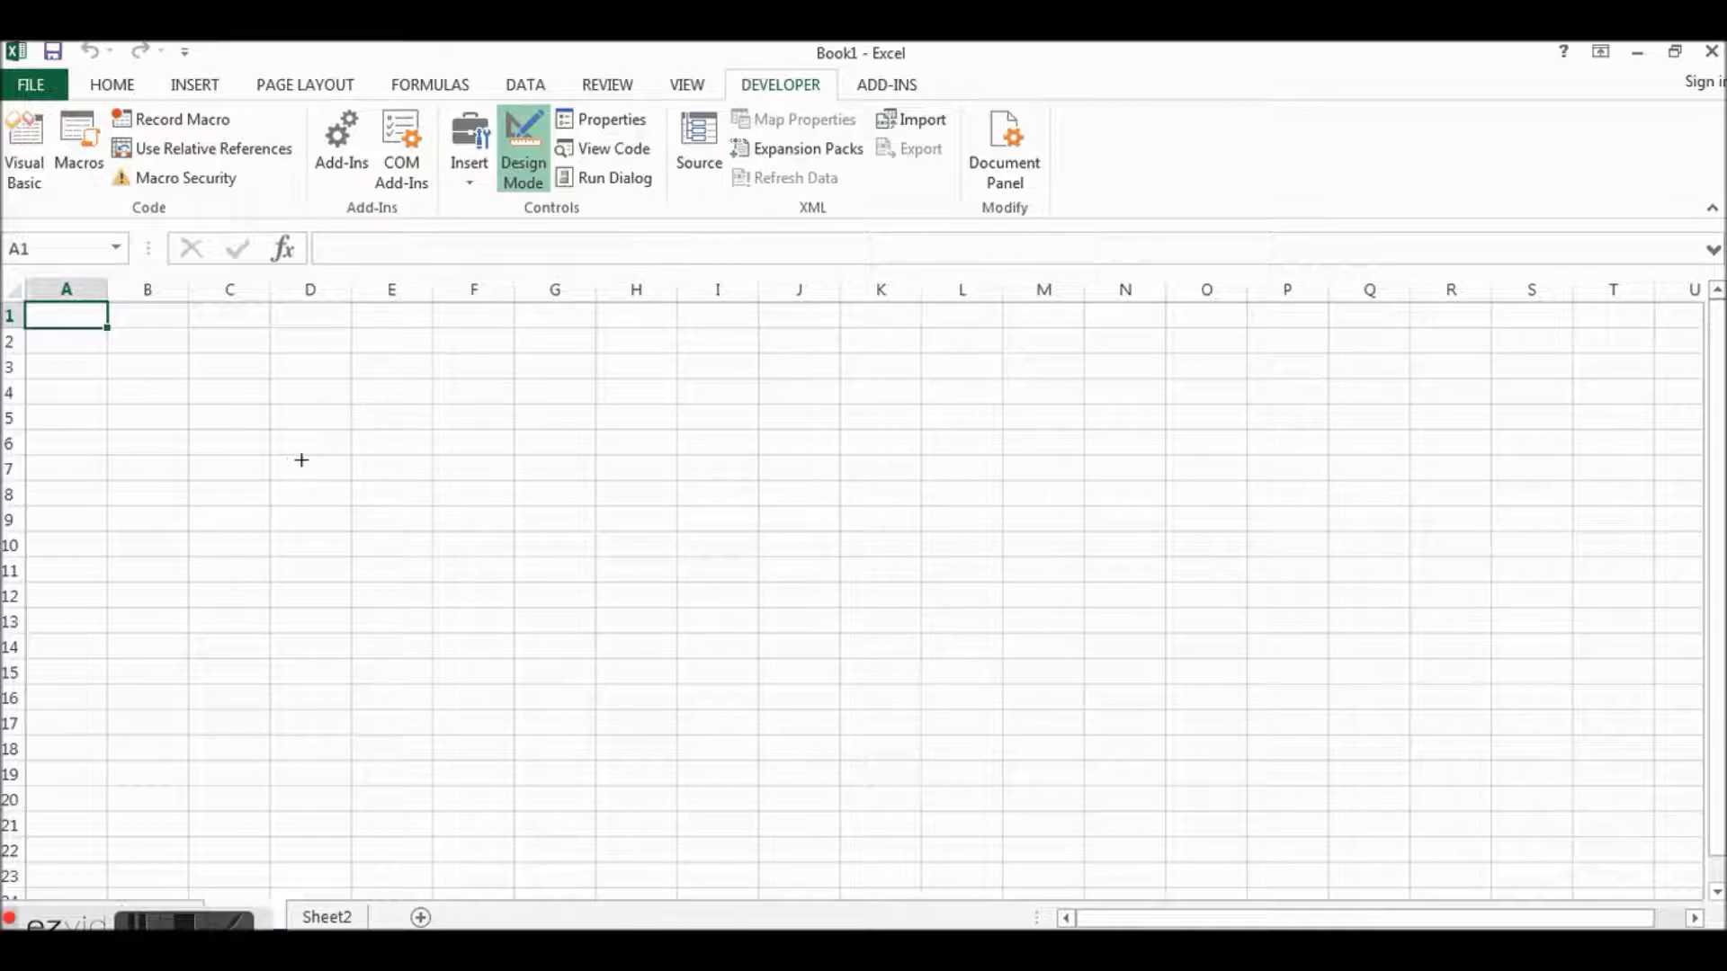
{"action": "left_click_drag", "start_coordinate": [292, 455], "coordinate": [338, 532]}
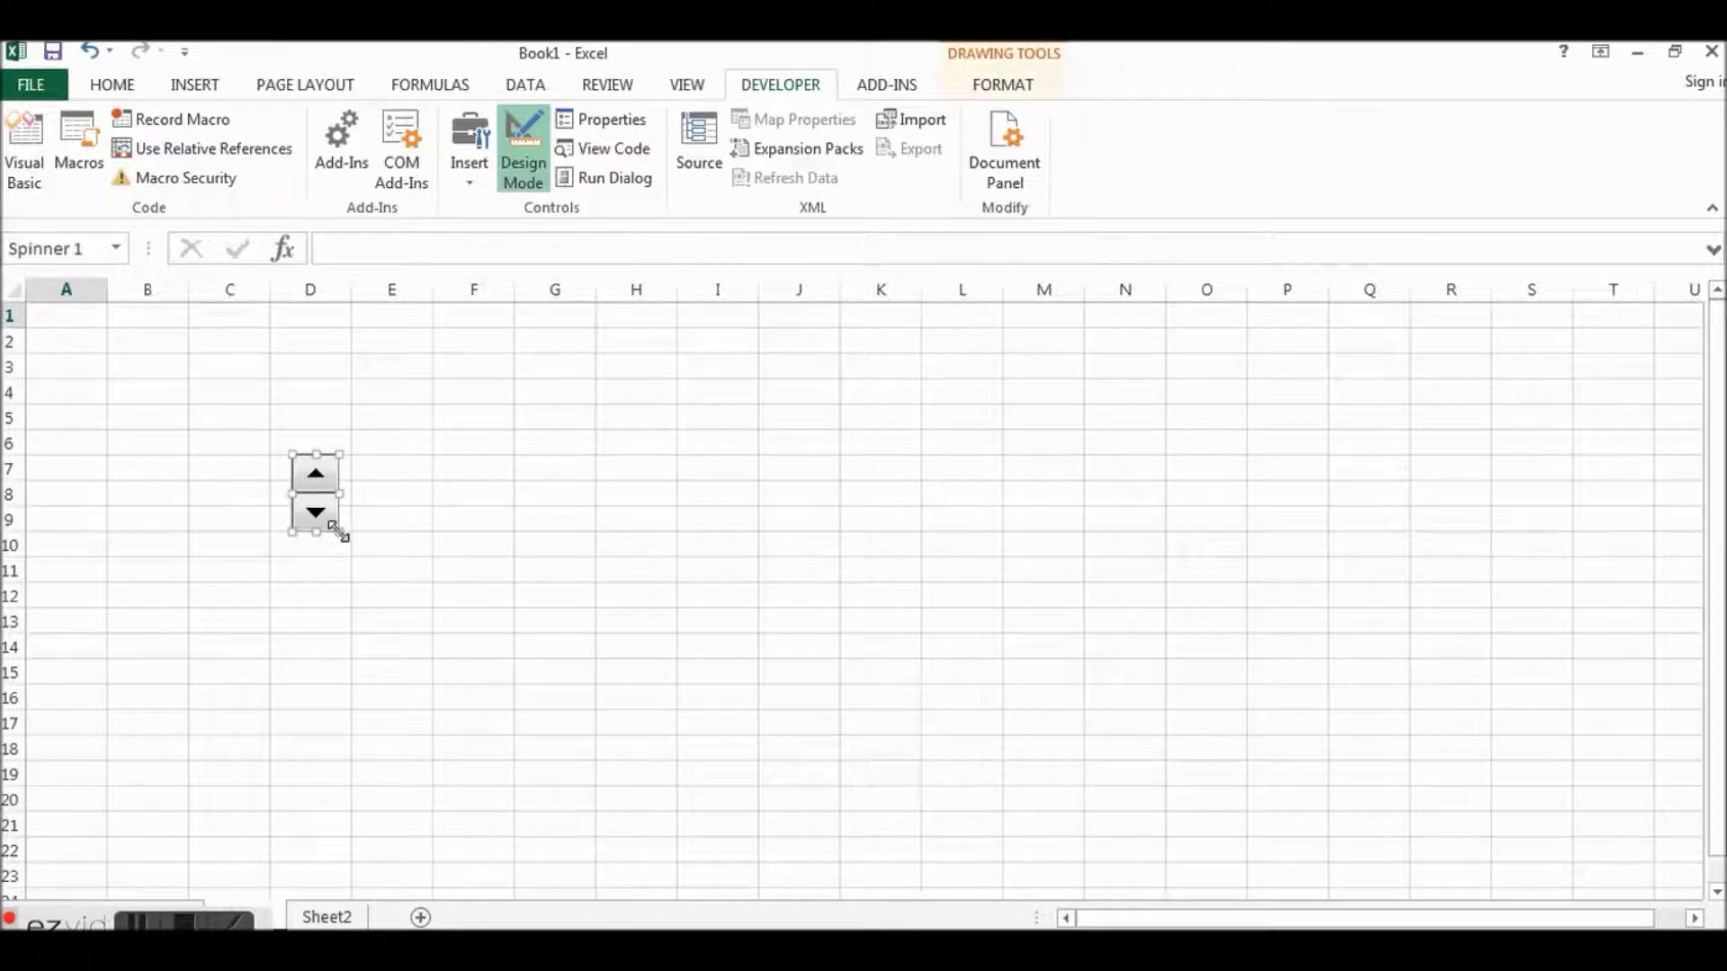
{"action": "left_click", "coordinate": [471, 185]}
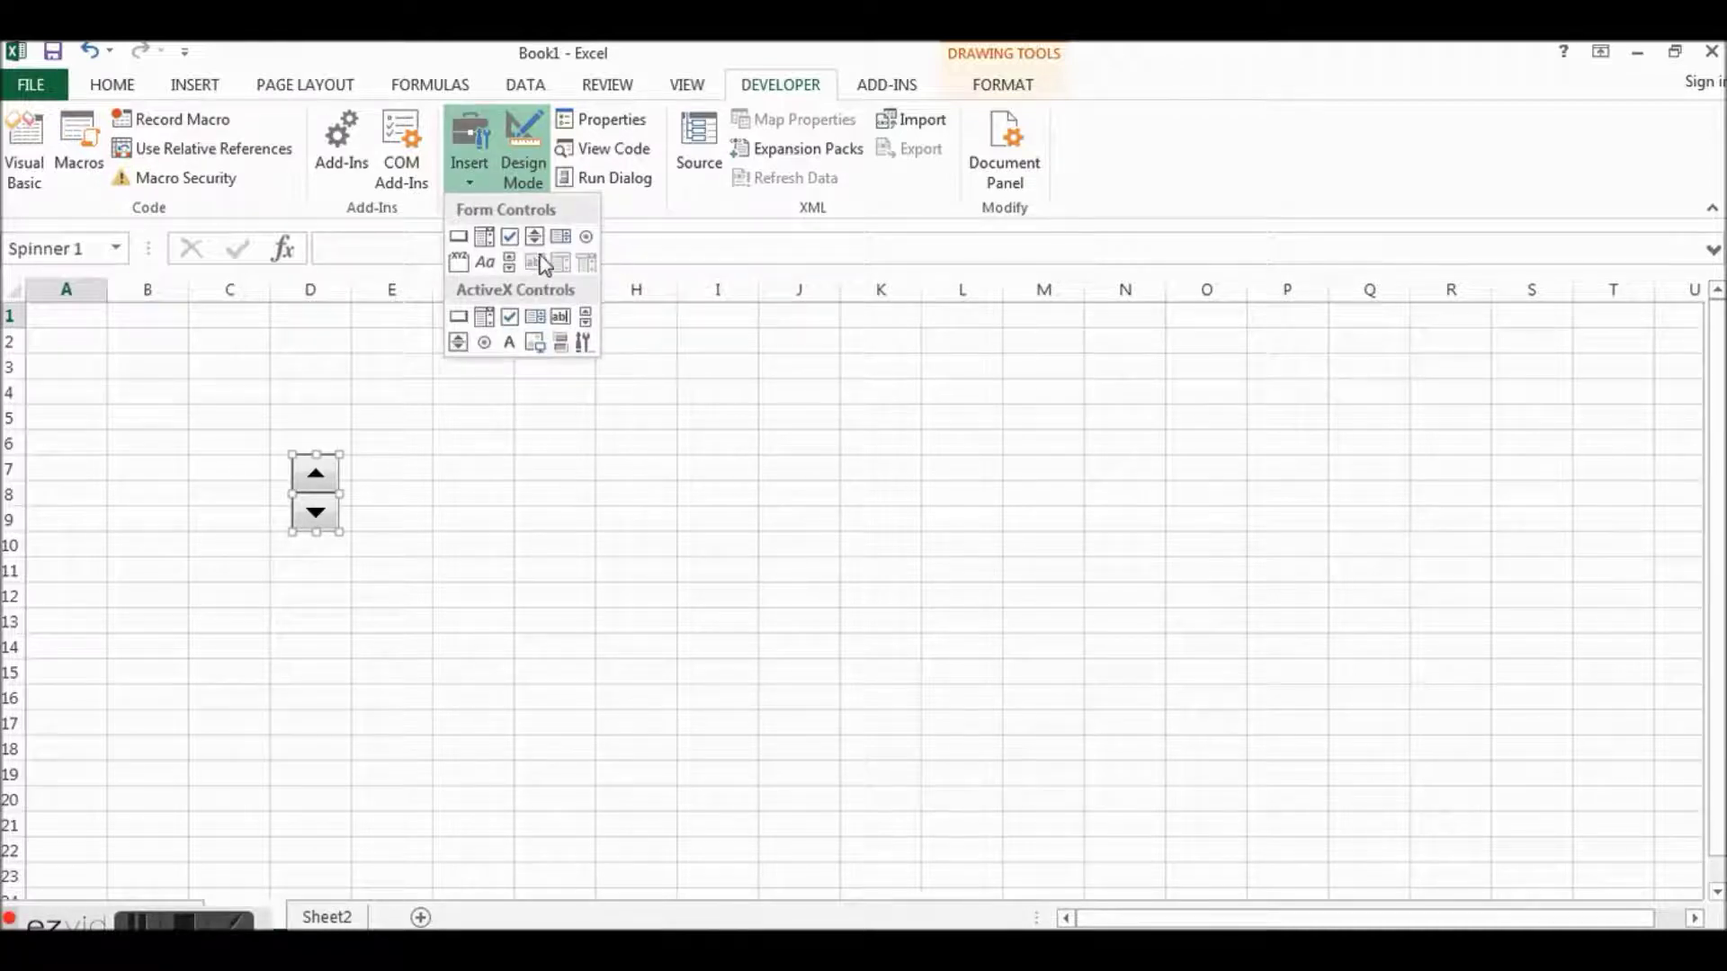
{"action": "left_click", "coordinate": [511, 262]}
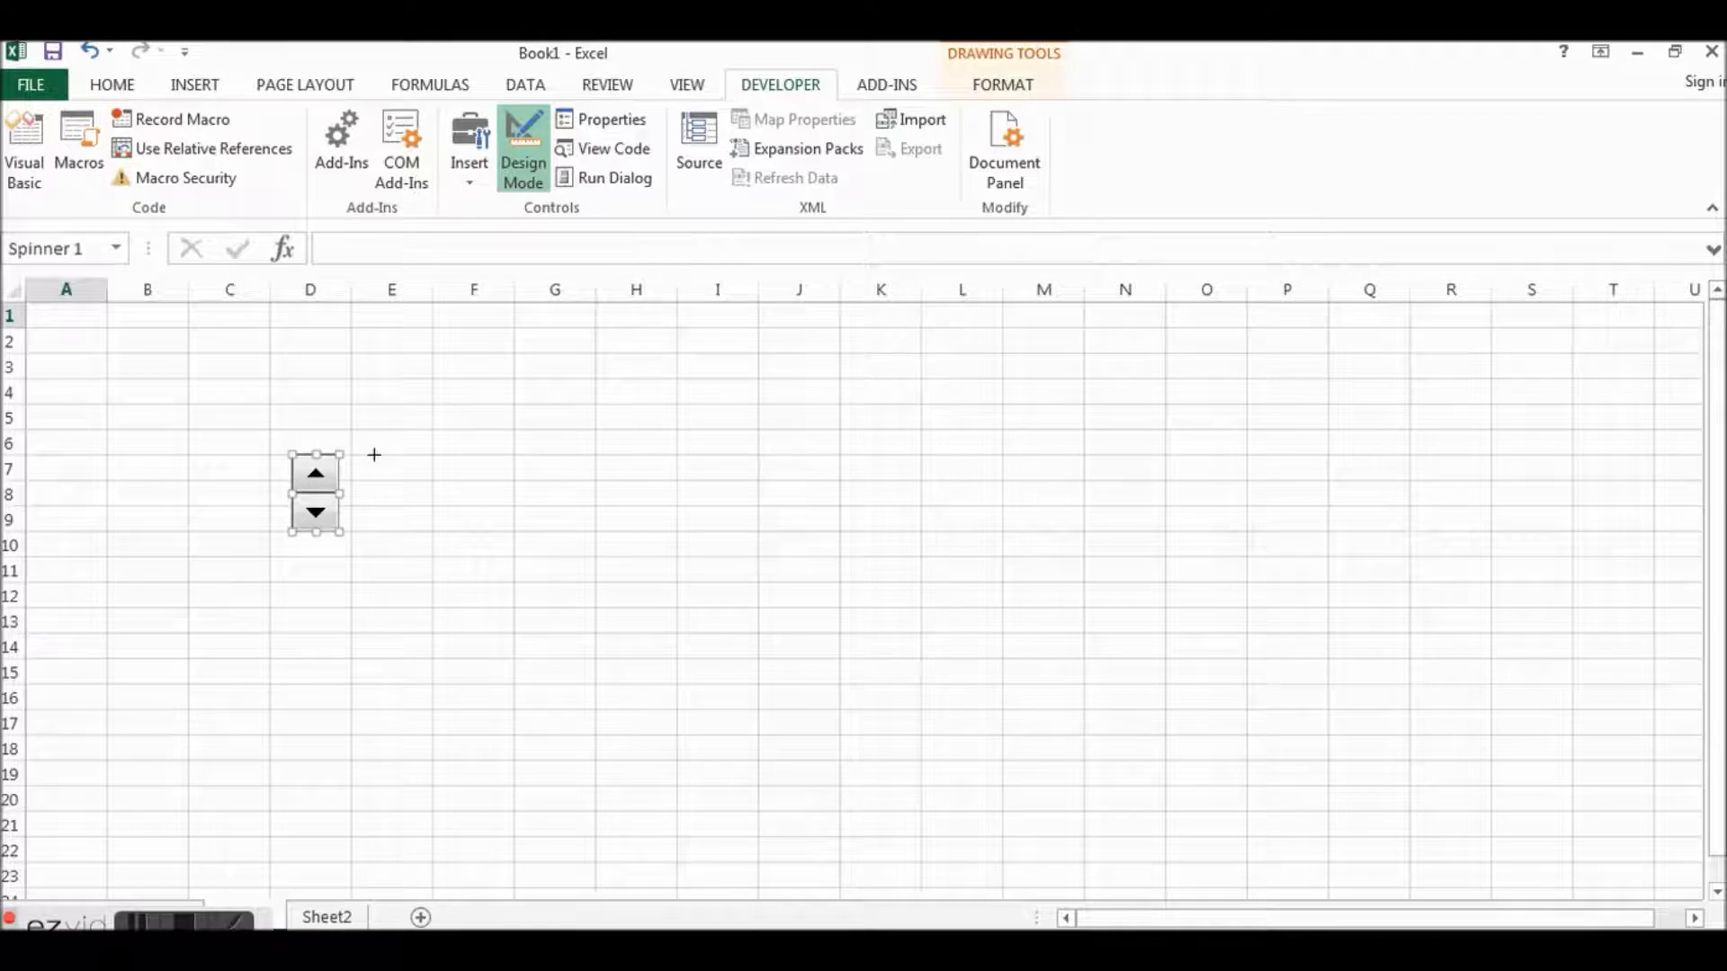
{"action": "left_click_drag", "start_coordinate": [374, 455], "coordinate": [414, 529]}
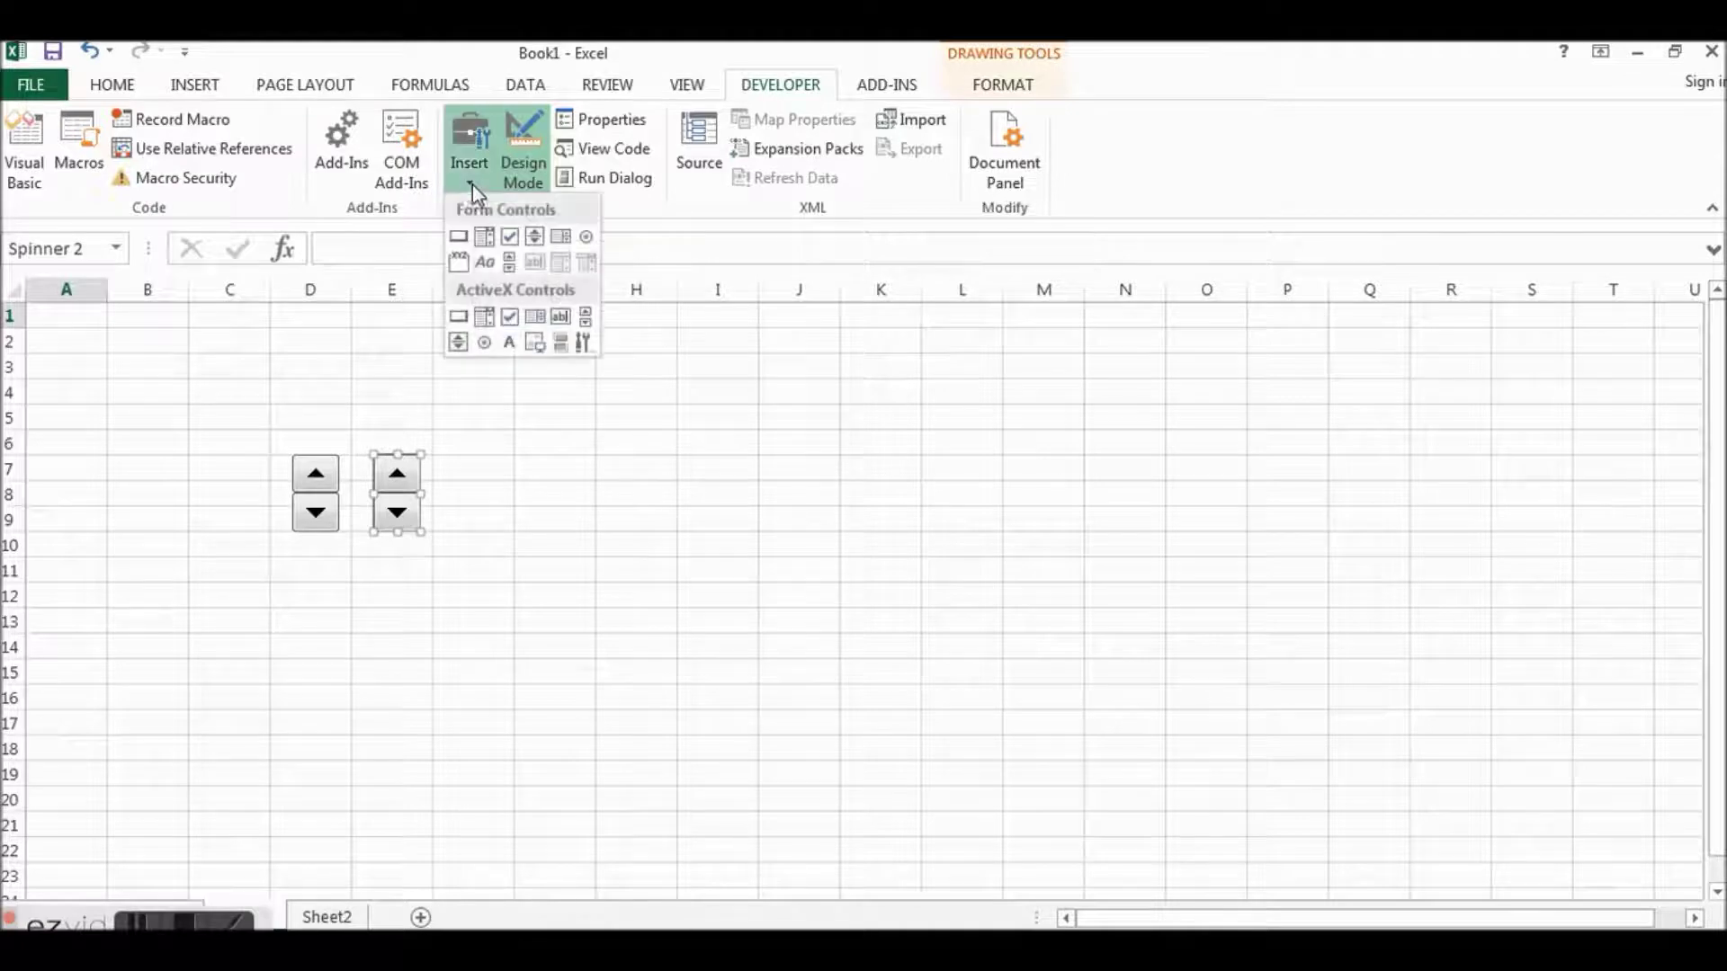
{"action": "left_click", "coordinate": [544, 241]}
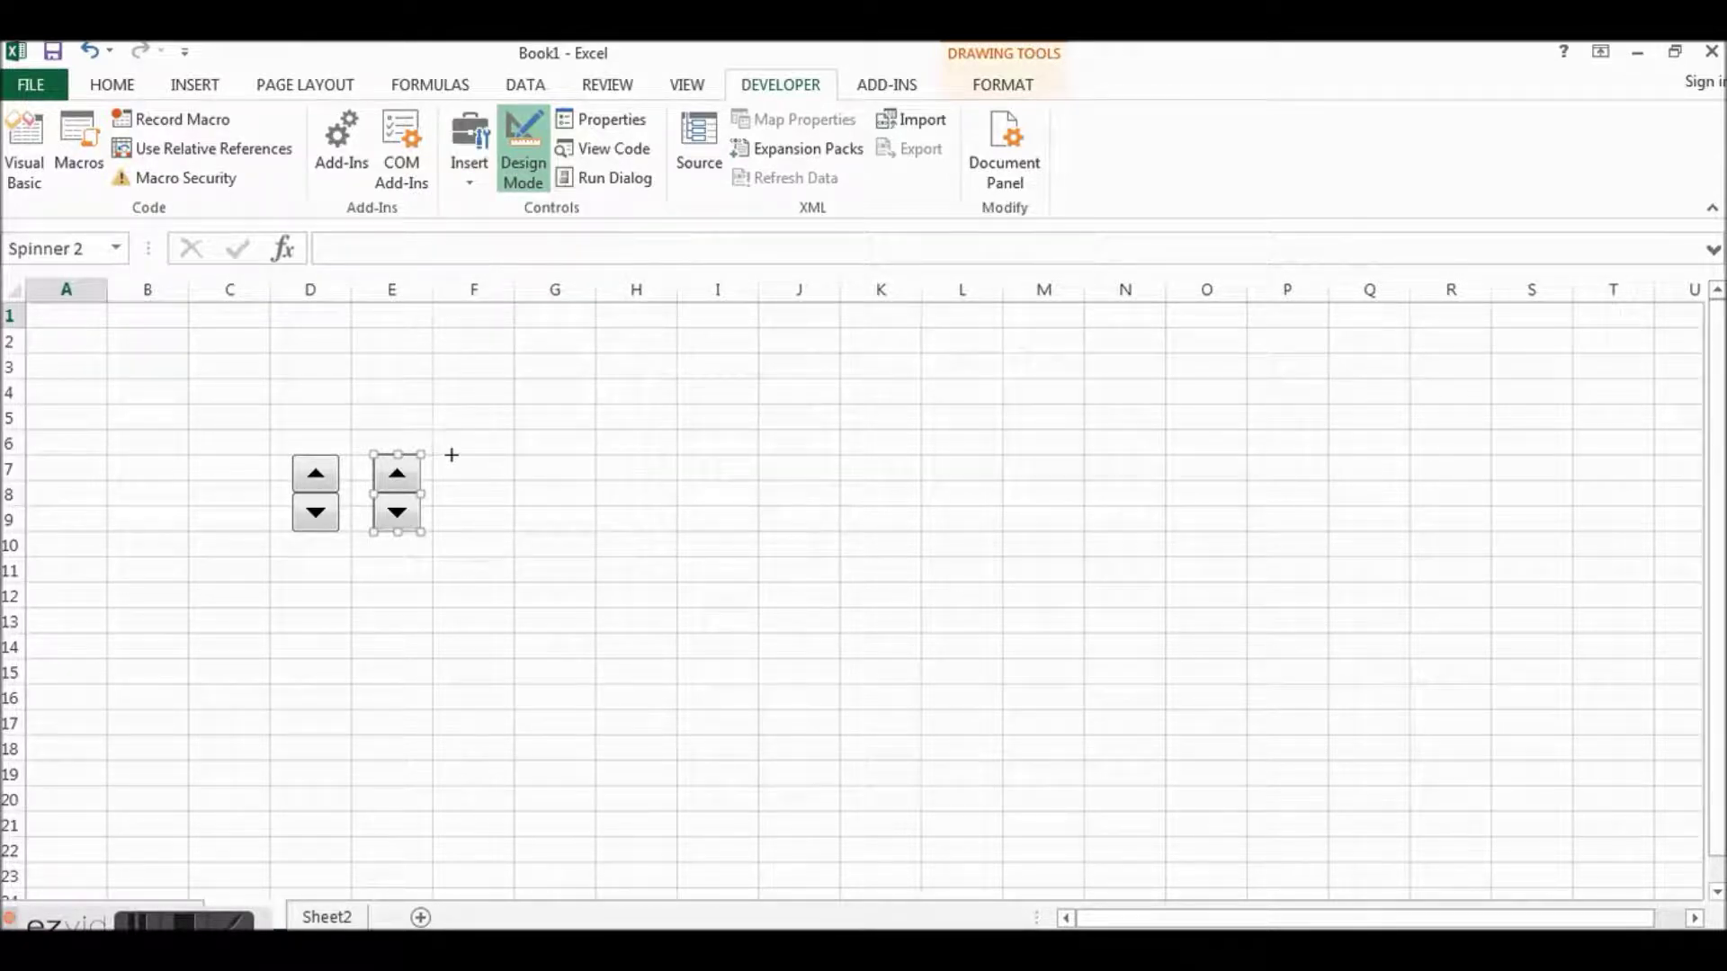
{"action": "left_click_drag", "start_coordinate": [451, 455], "coordinate": [500, 532]}
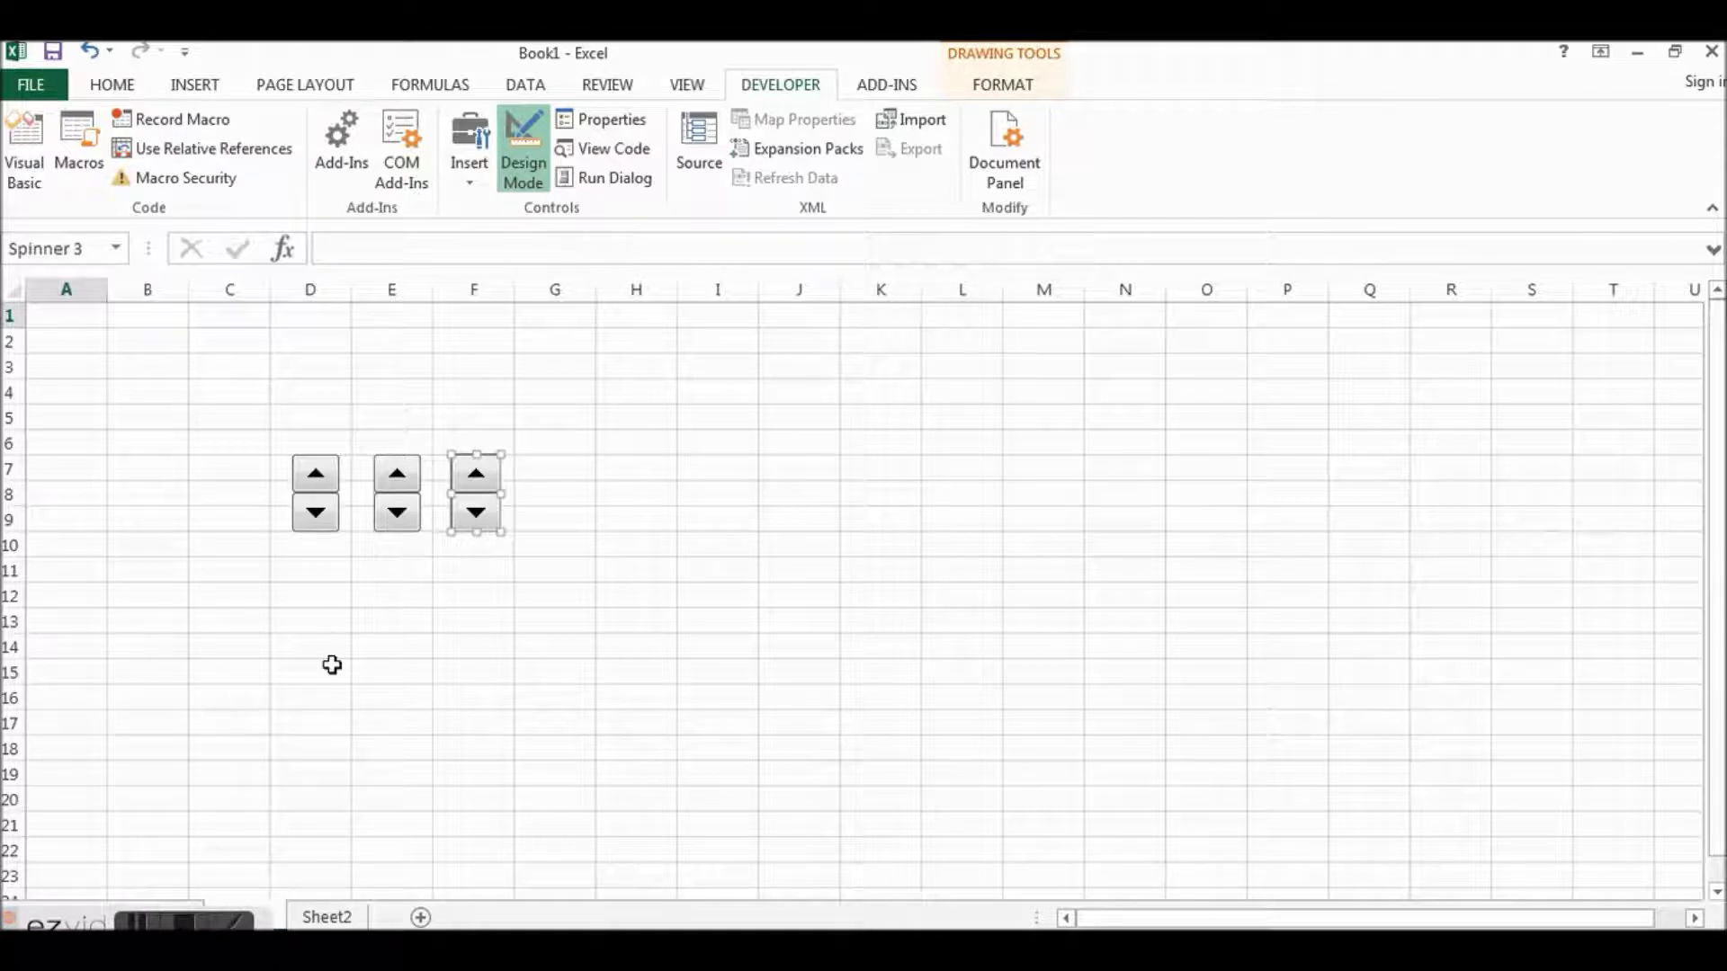
{"action": "left_click", "coordinate": [301, 413]}
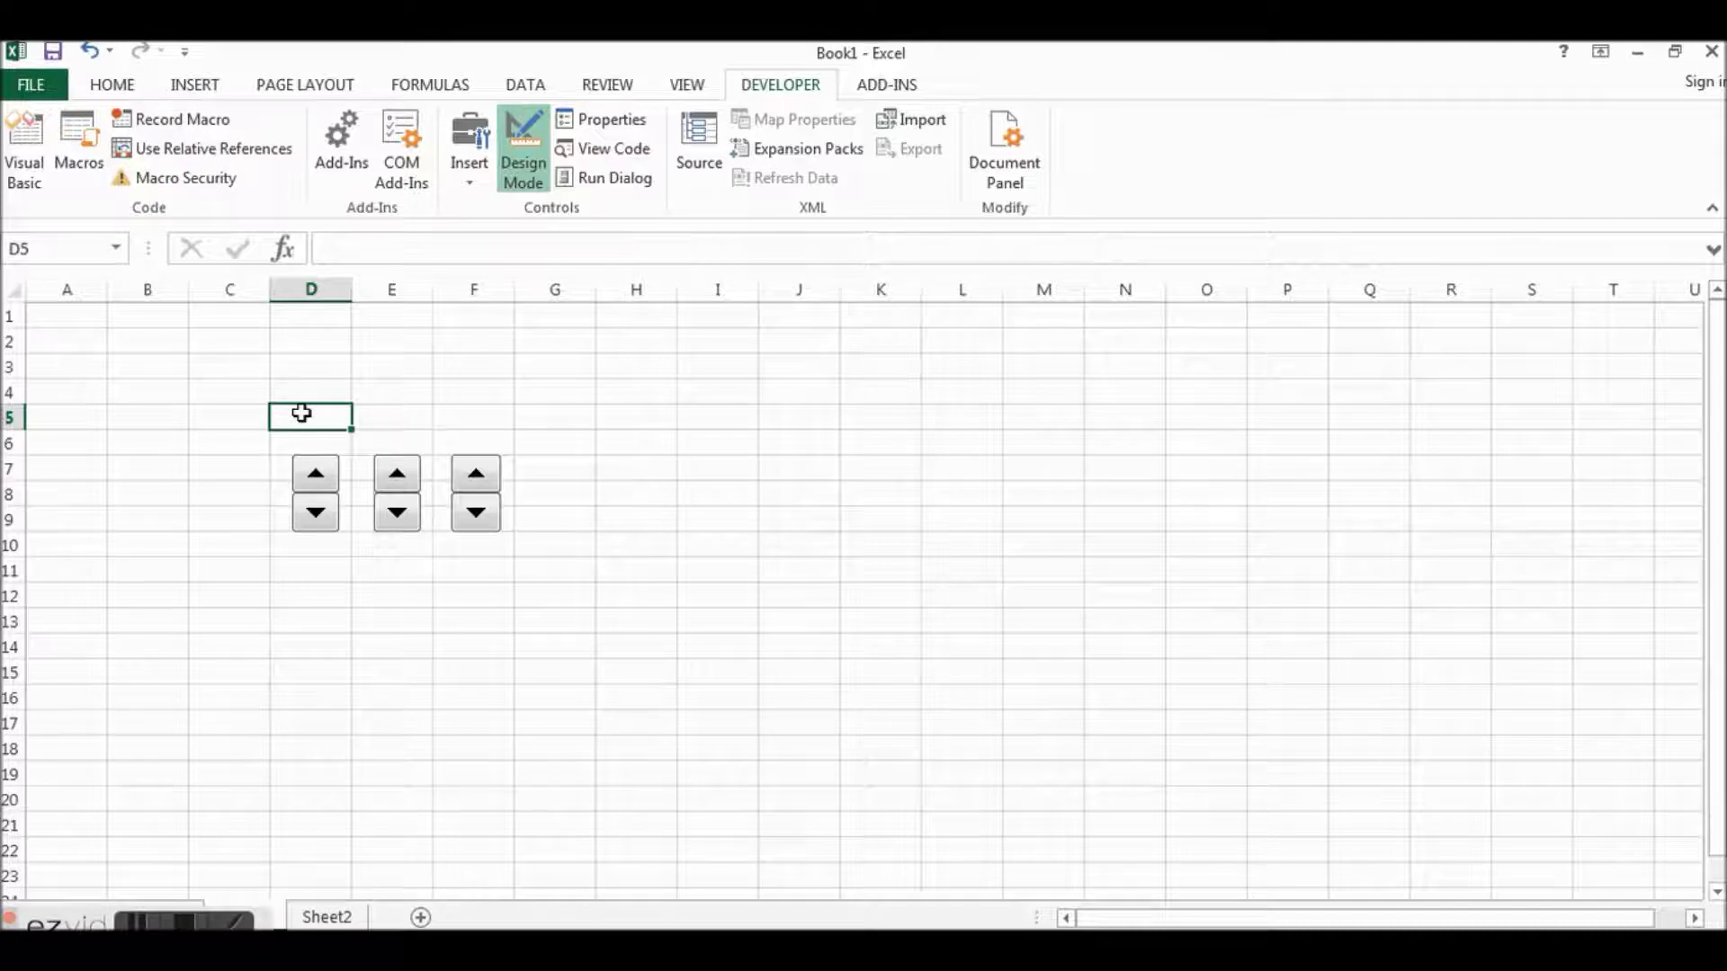
Step: Enter the headers Percent, # Pmts and Value in D5:F5 and centre them
{"action": "type", "text": "Percents"}
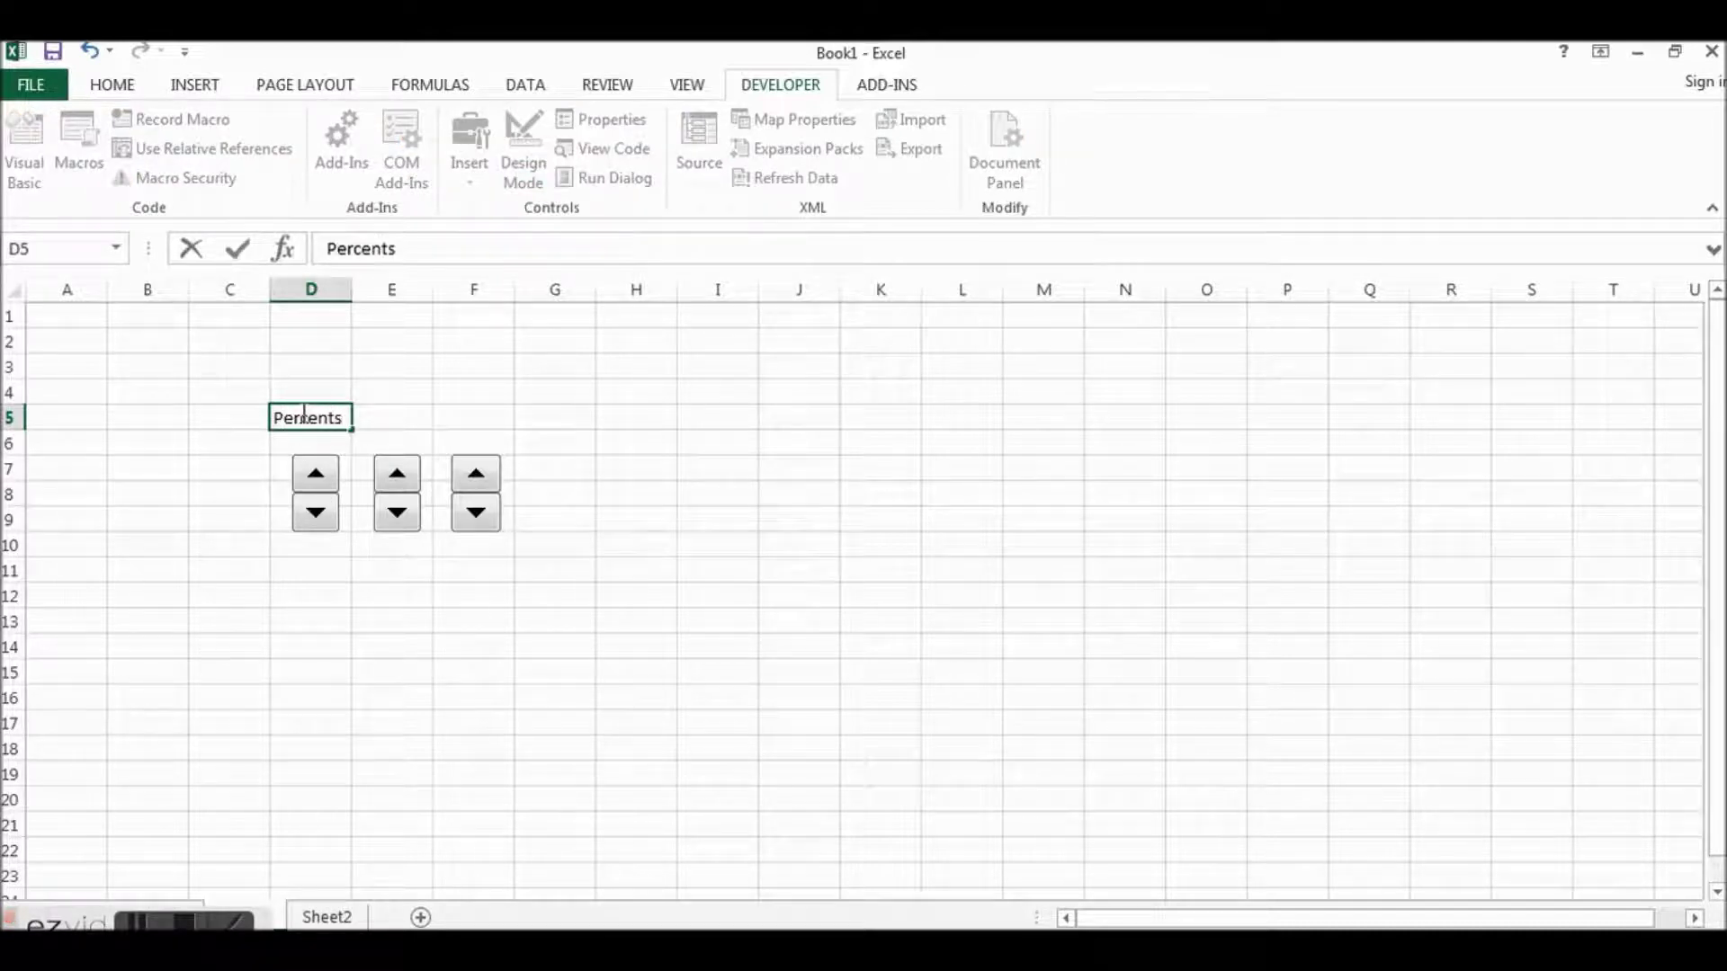
{"action": "key", "text": "BackSpace"}
{"action": "left_click", "coordinate": [393, 423]}
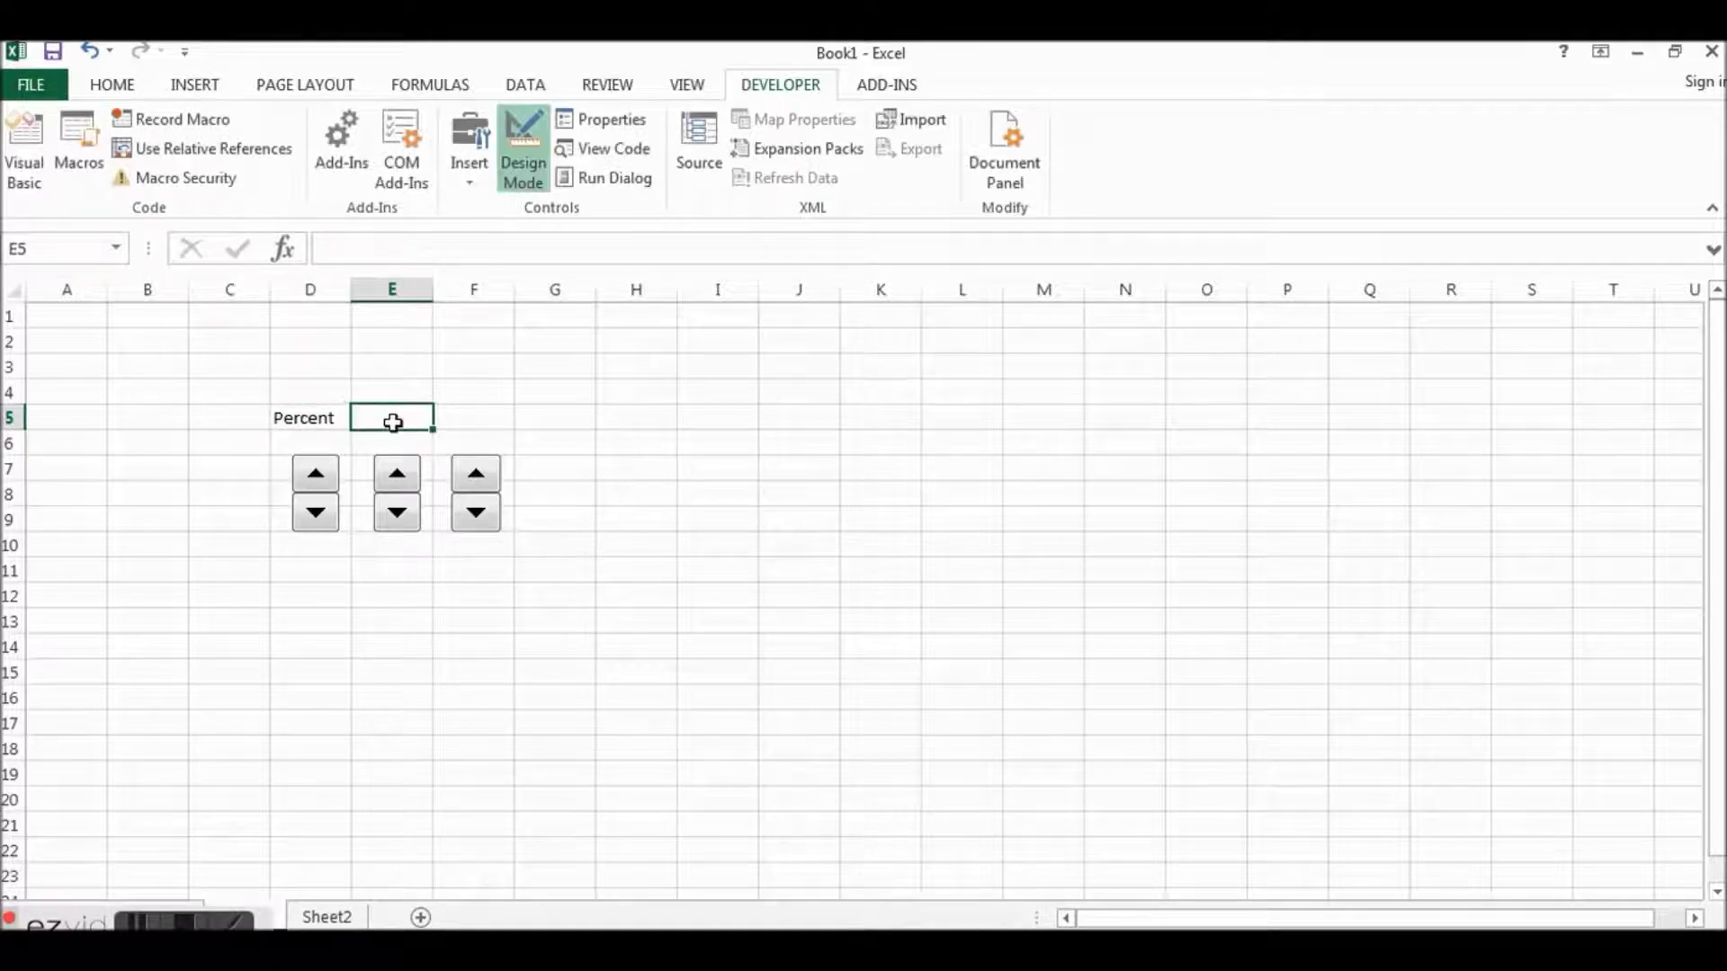
{"action": "type", "text": "#"}
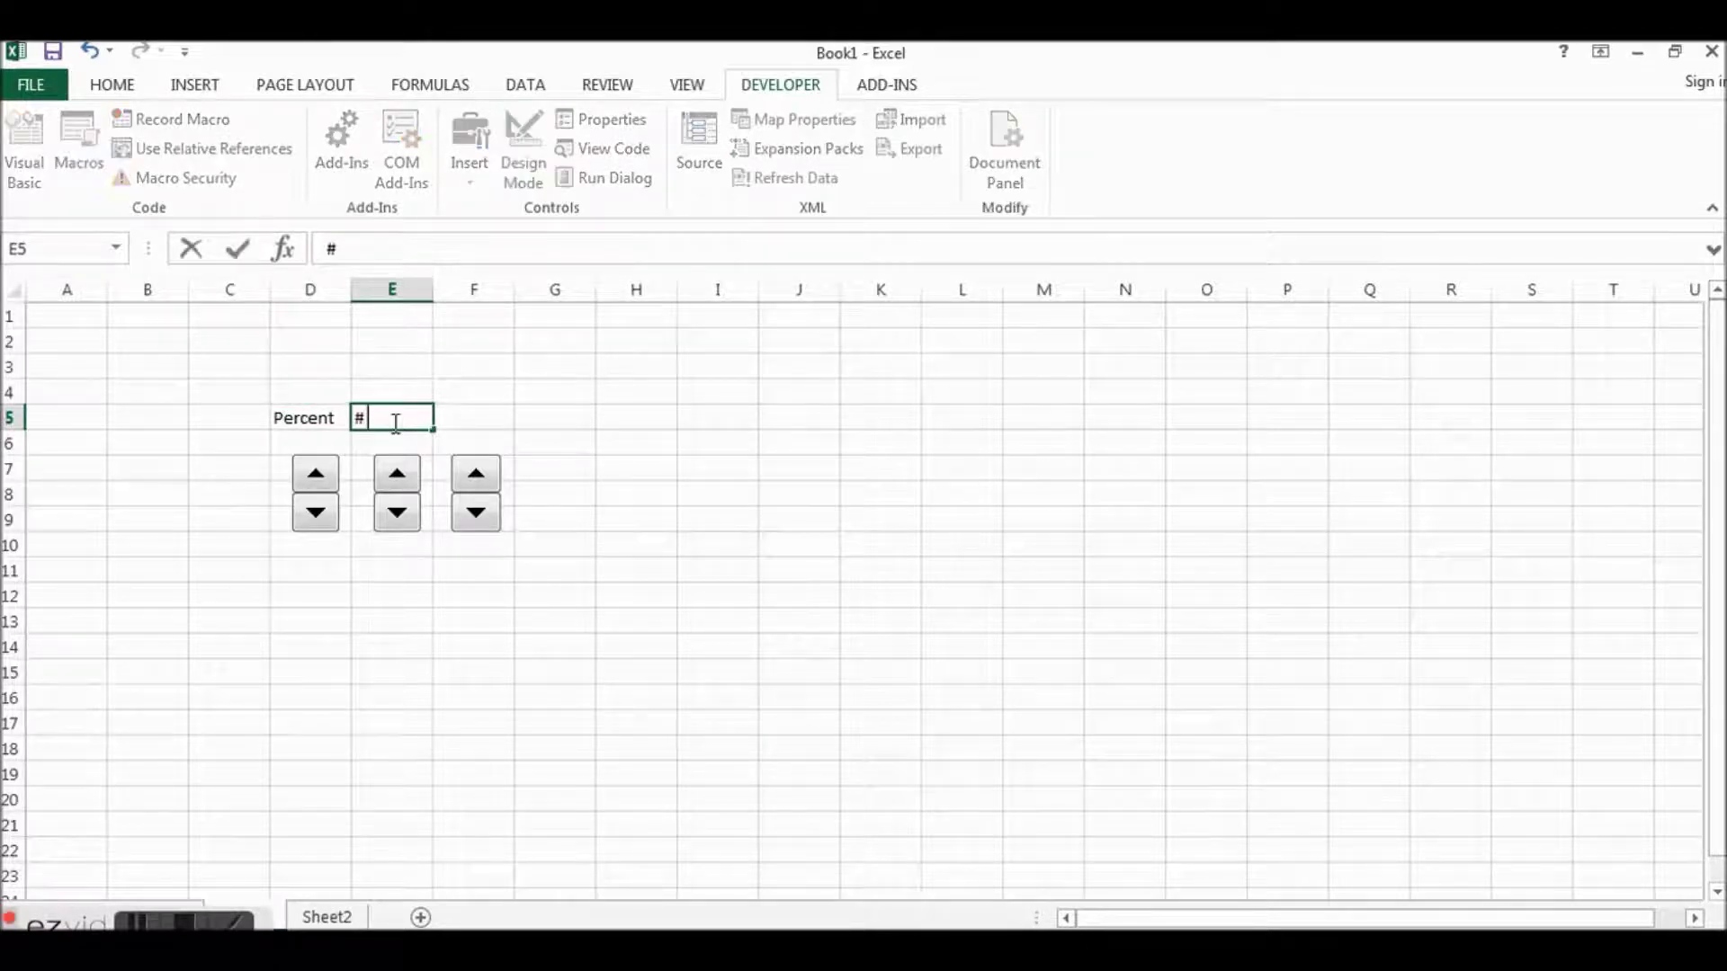
{"action": "type", "text": " Pmts"}
{"action": "left_click", "coordinate": [490, 415]}
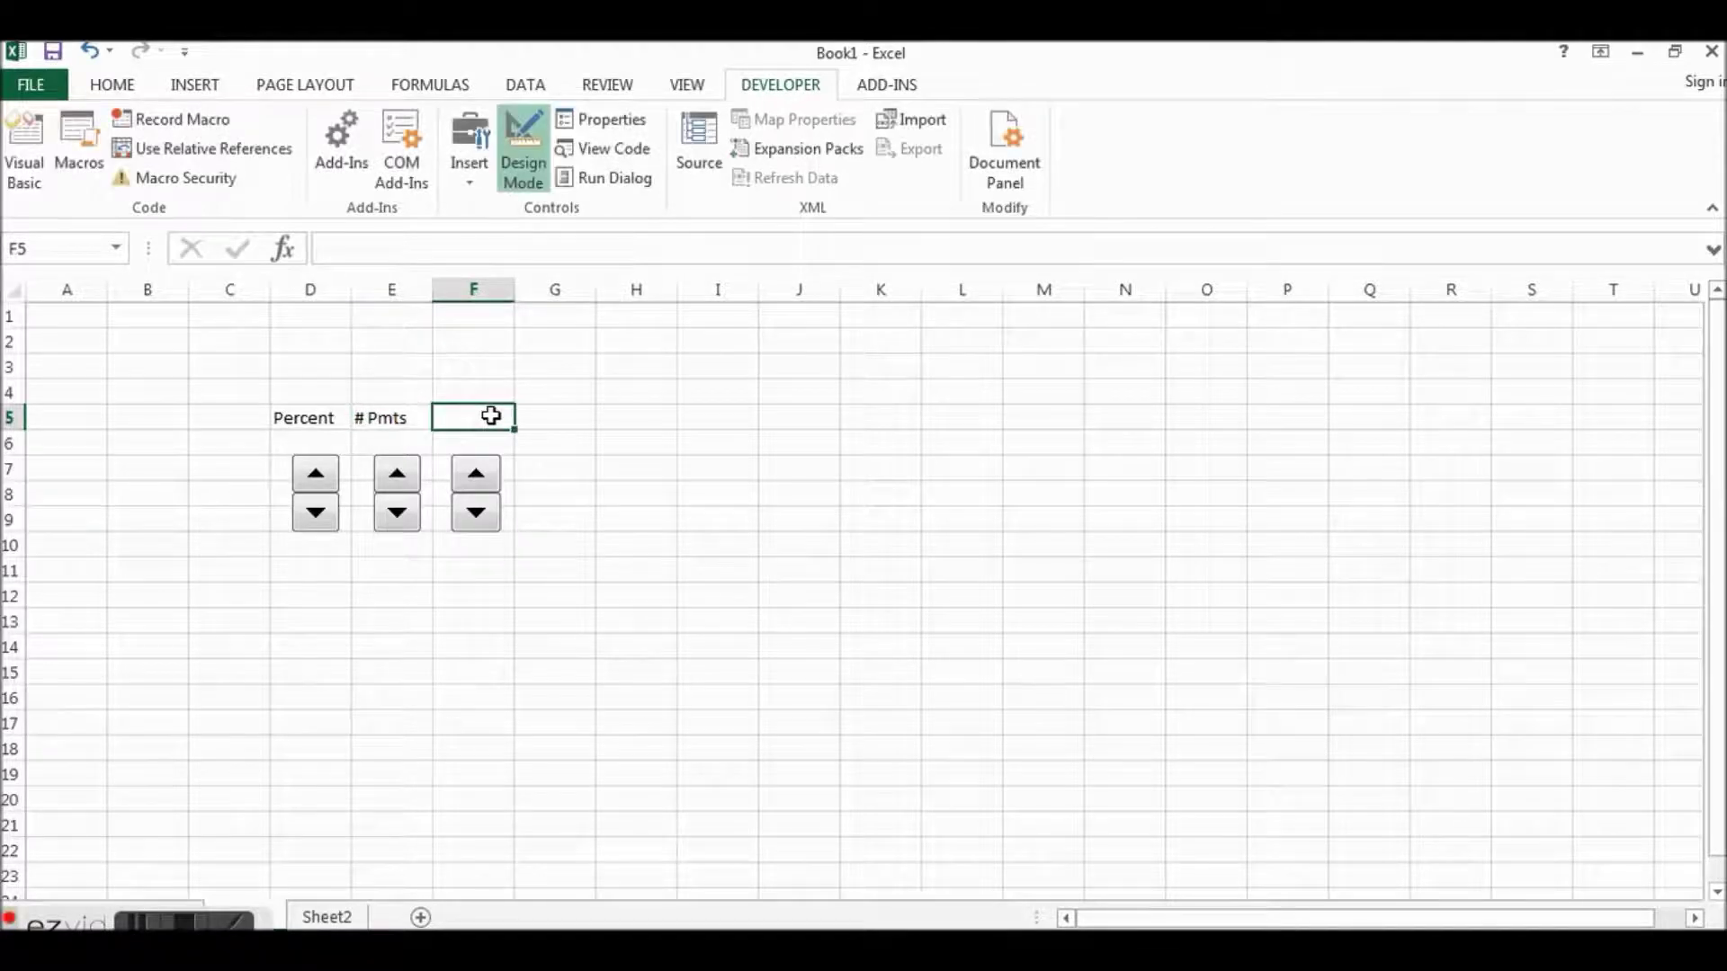
{"action": "type", "text": "Value"}
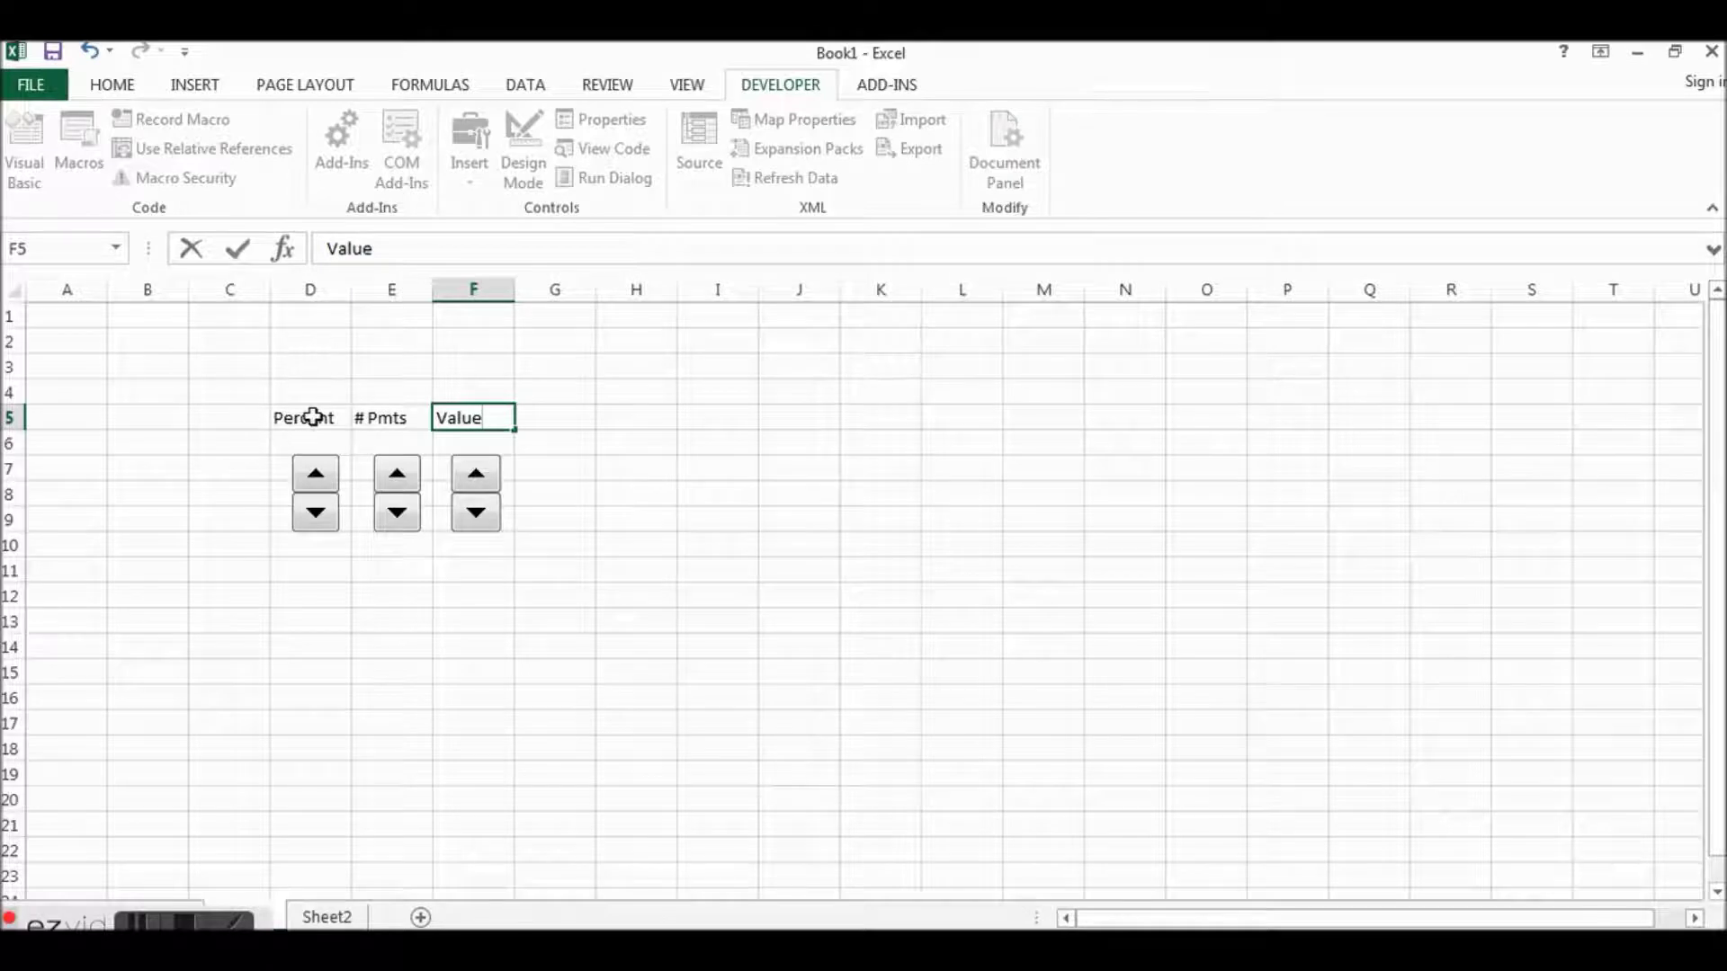
{"action": "left_click_drag", "start_coordinate": [312, 416], "coordinate": [467, 416]}
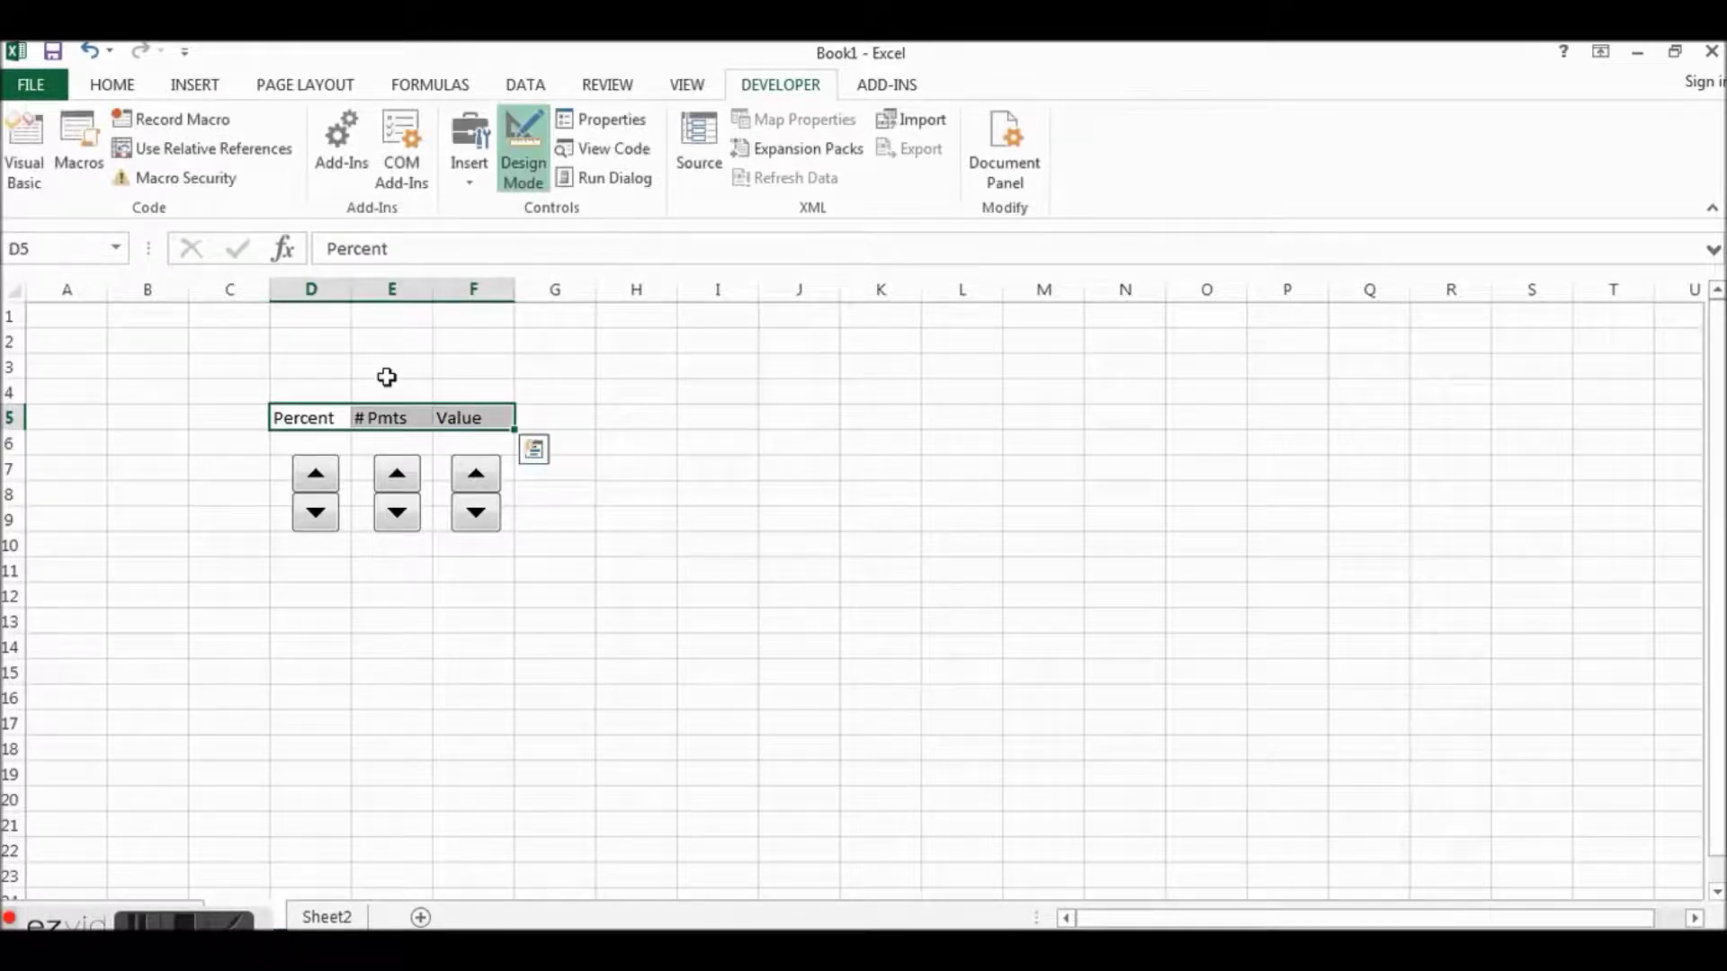
{"action": "left_click", "coordinate": [122, 85]}
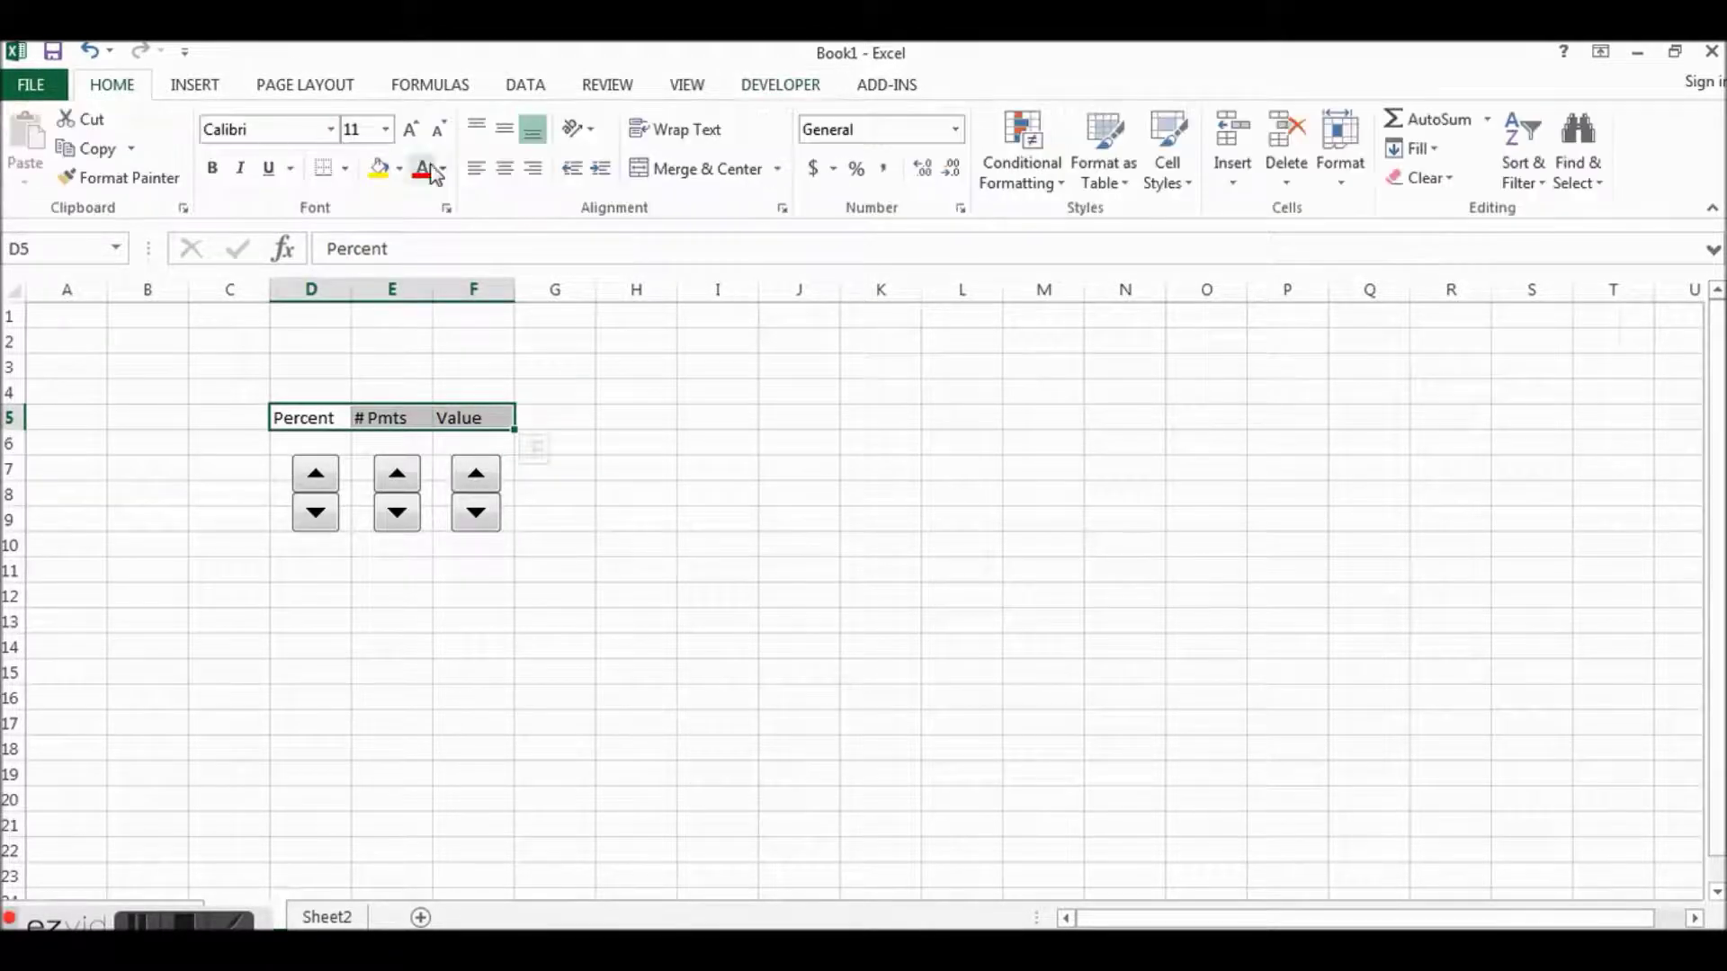
{"action": "left_click", "coordinate": [504, 168]}
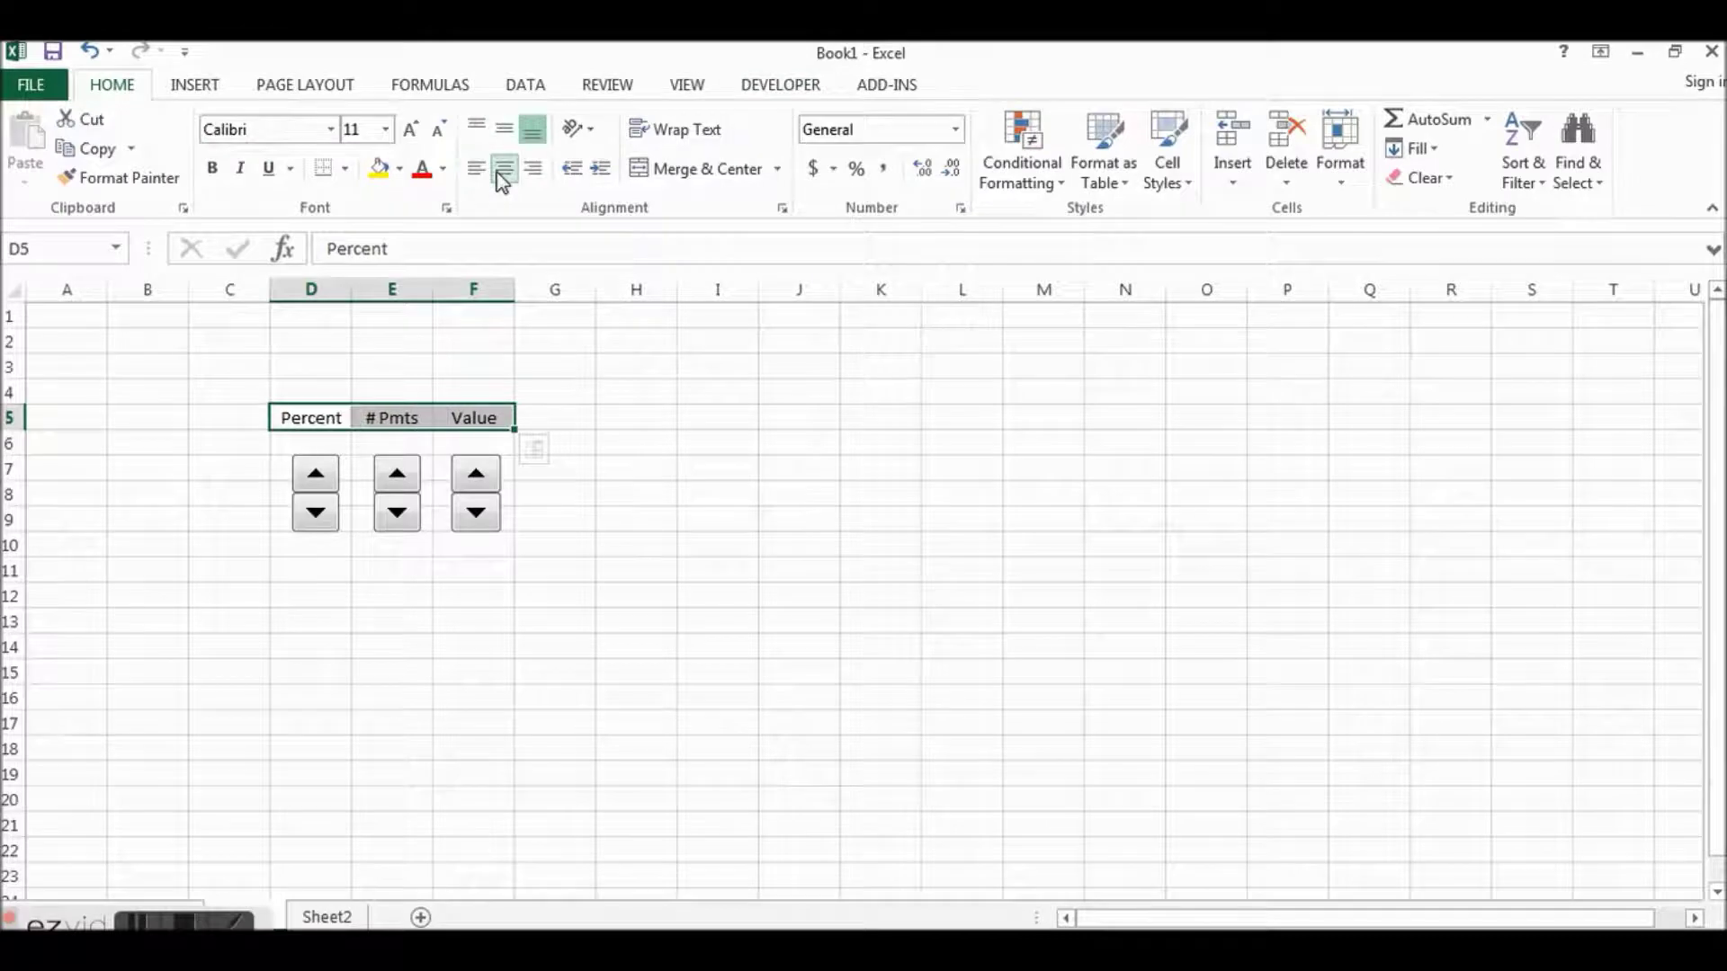
Step: Label cell I5 'Loan Amount' and AutoFit column I to fit it
{"action": "left_click", "coordinate": [706, 417]}
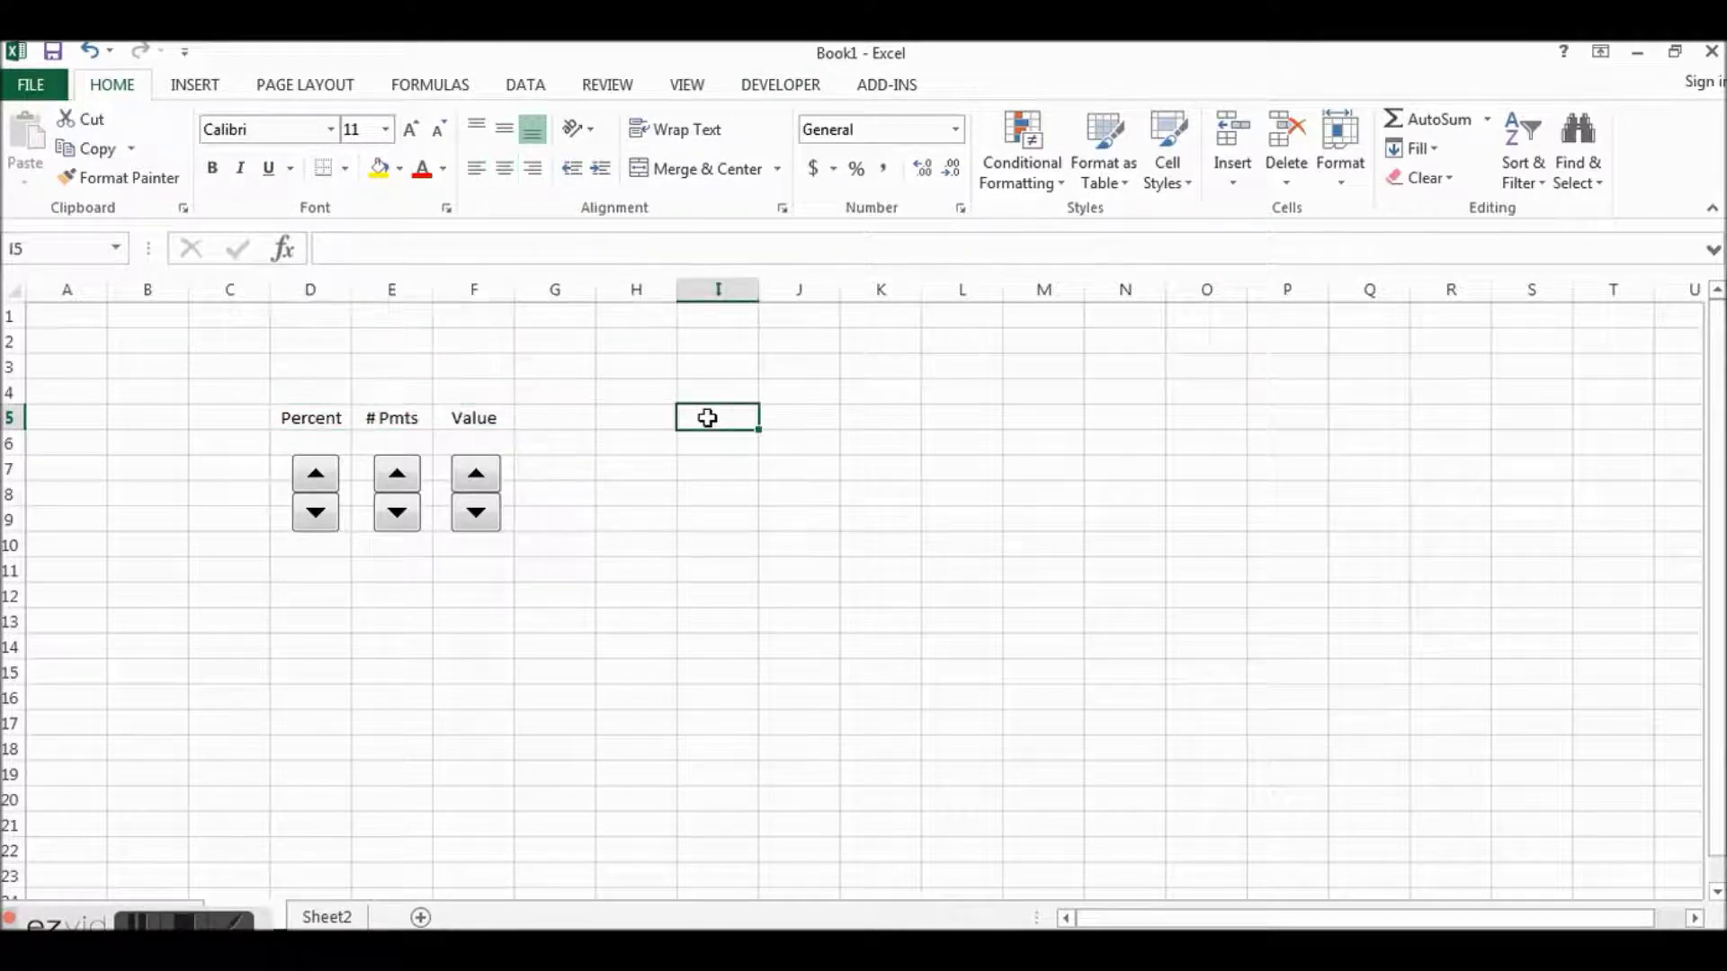
{"action": "type", "text": "Loan "}
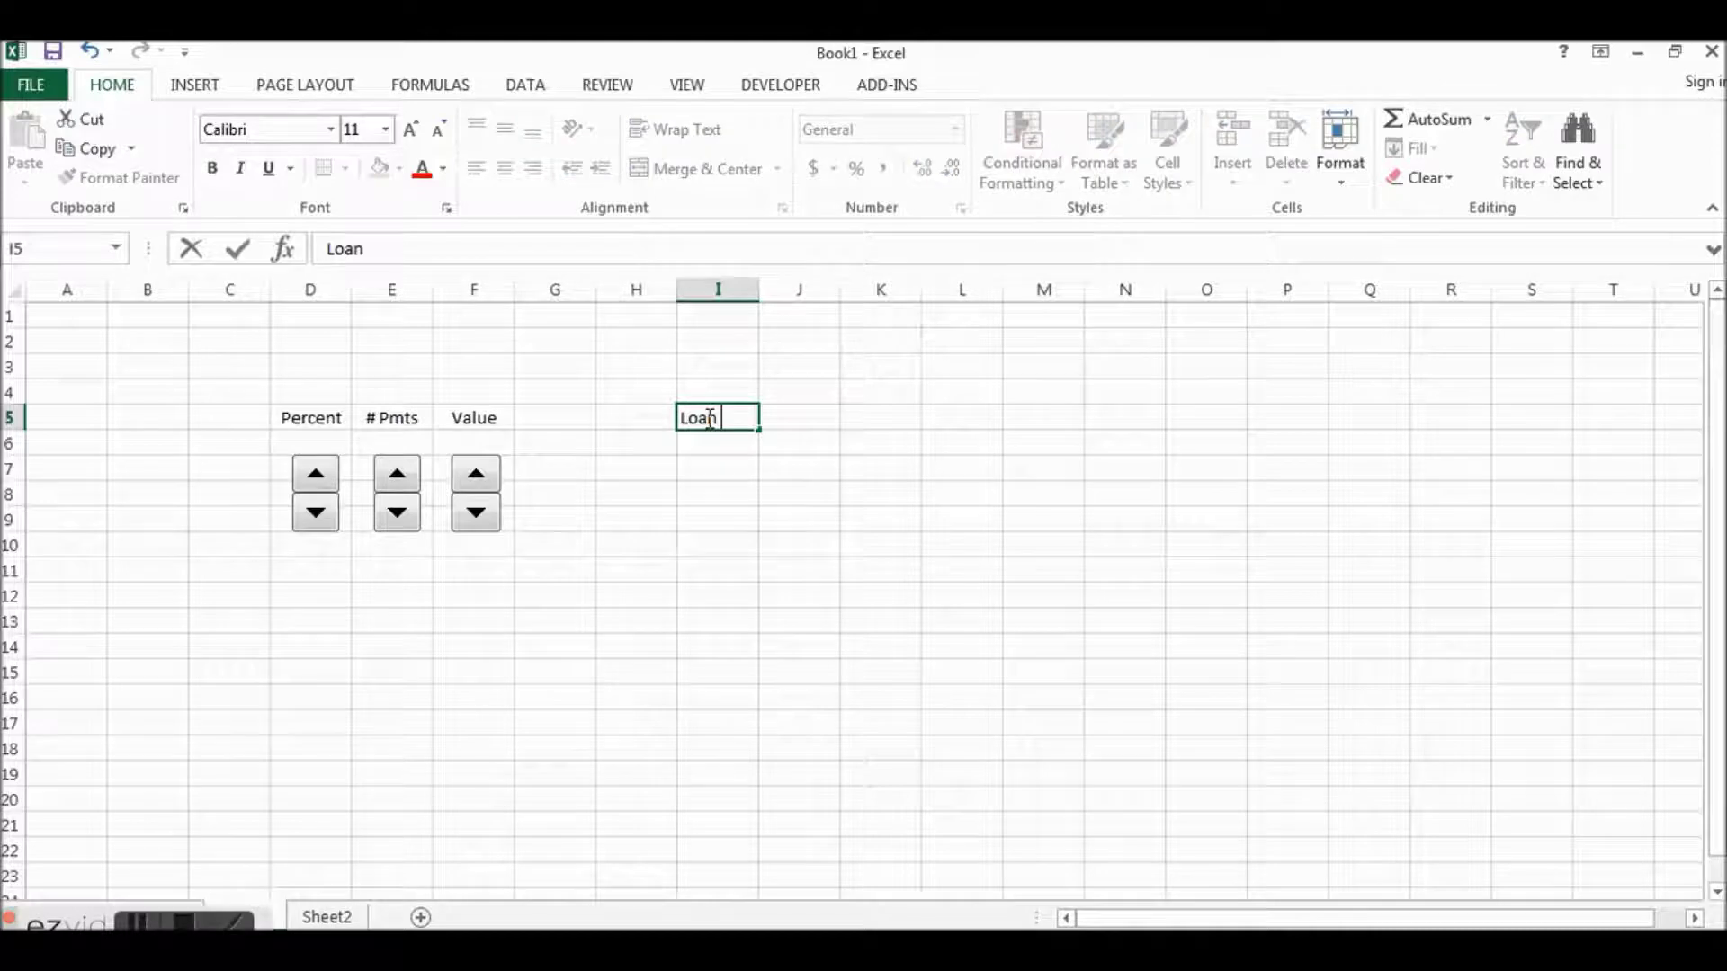
{"action": "type", "text": "Amount"}
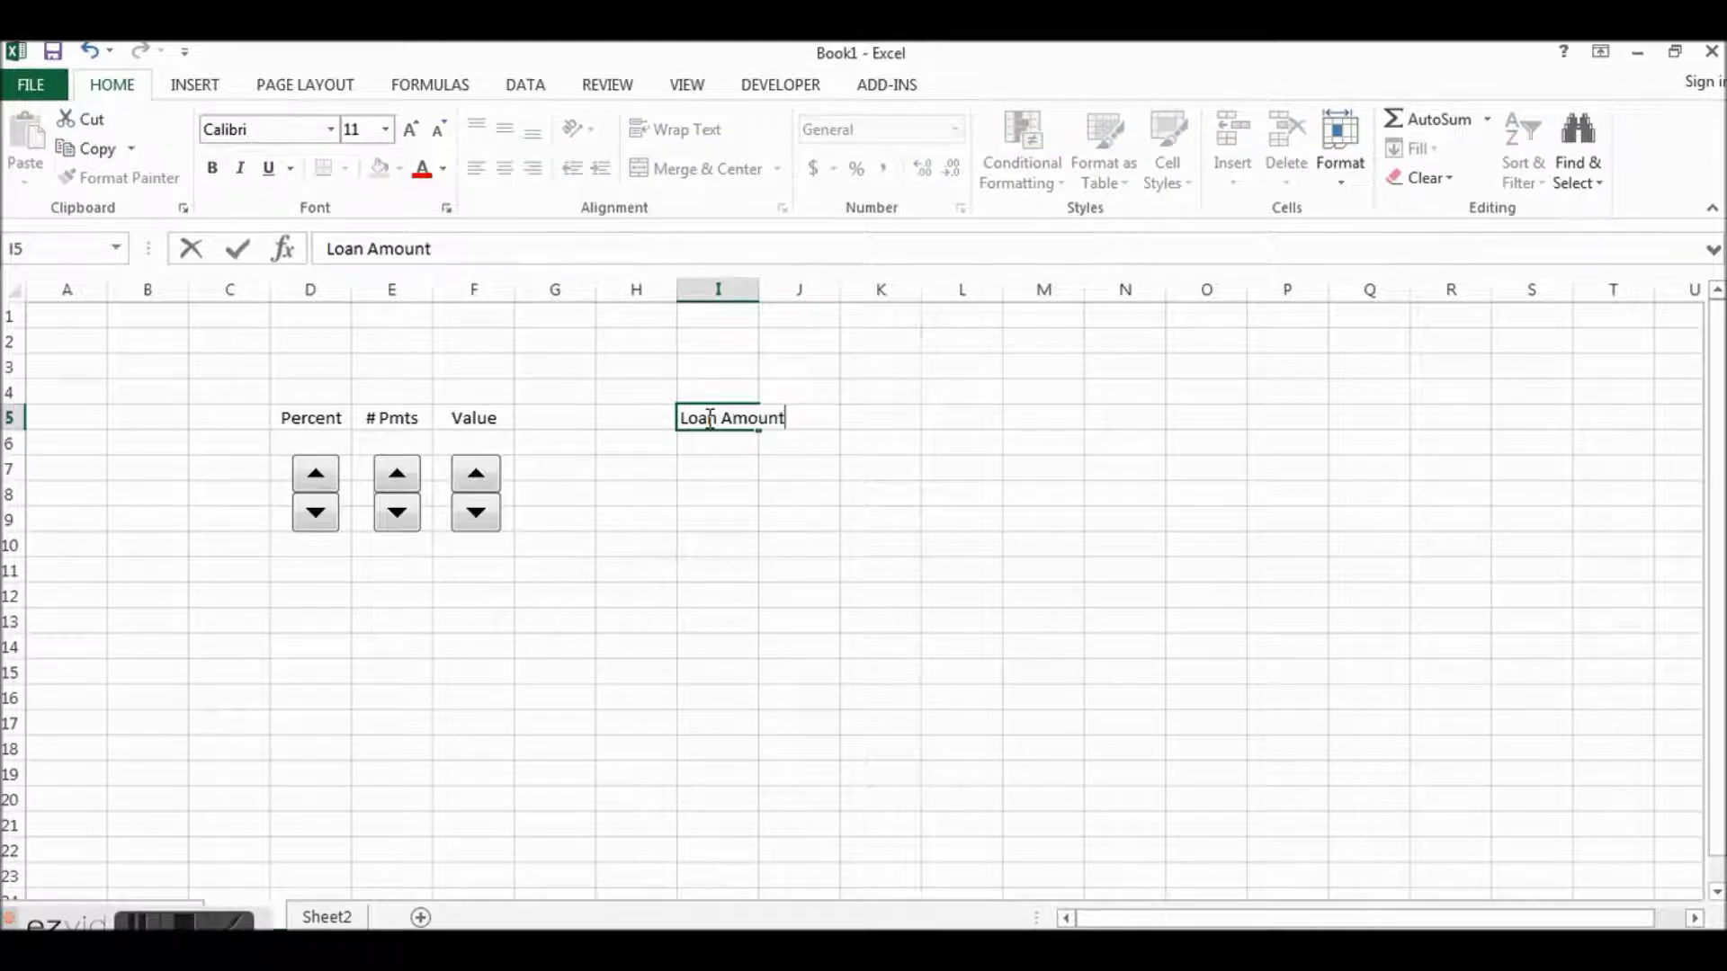
{"action": "left_click", "coordinate": [756, 290]}
{"action": "double_click", "coordinate": [758, 290]}
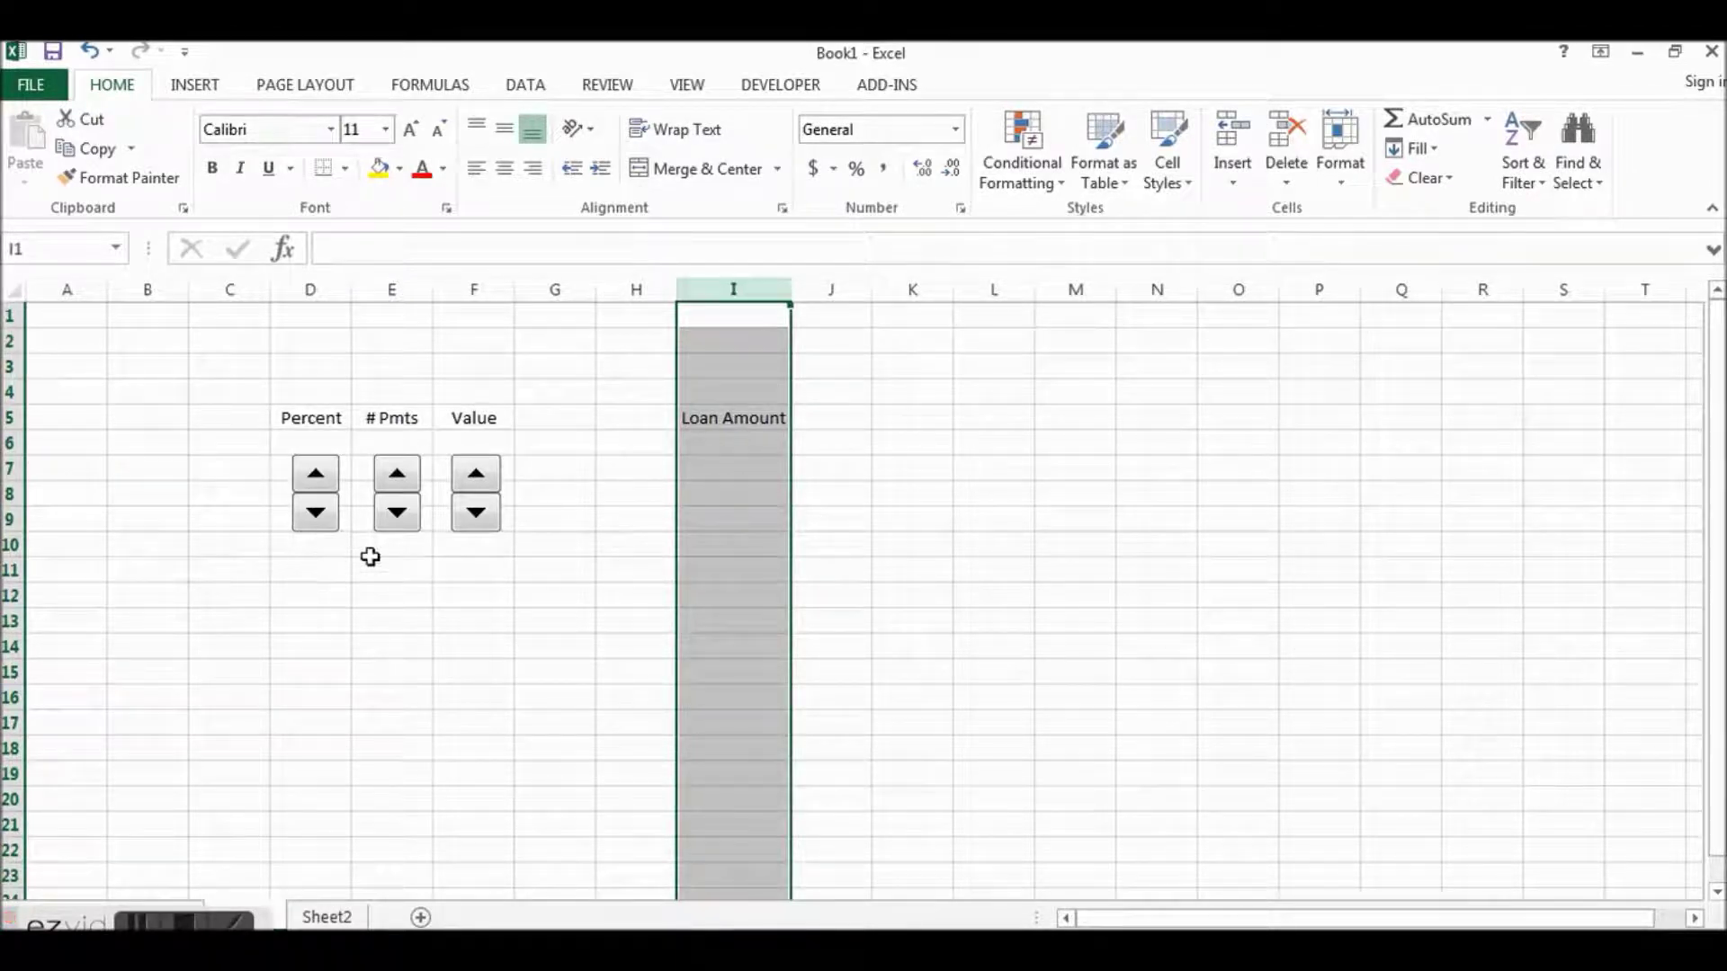
{"action": "left_click", "coordinate": [377, 598]}
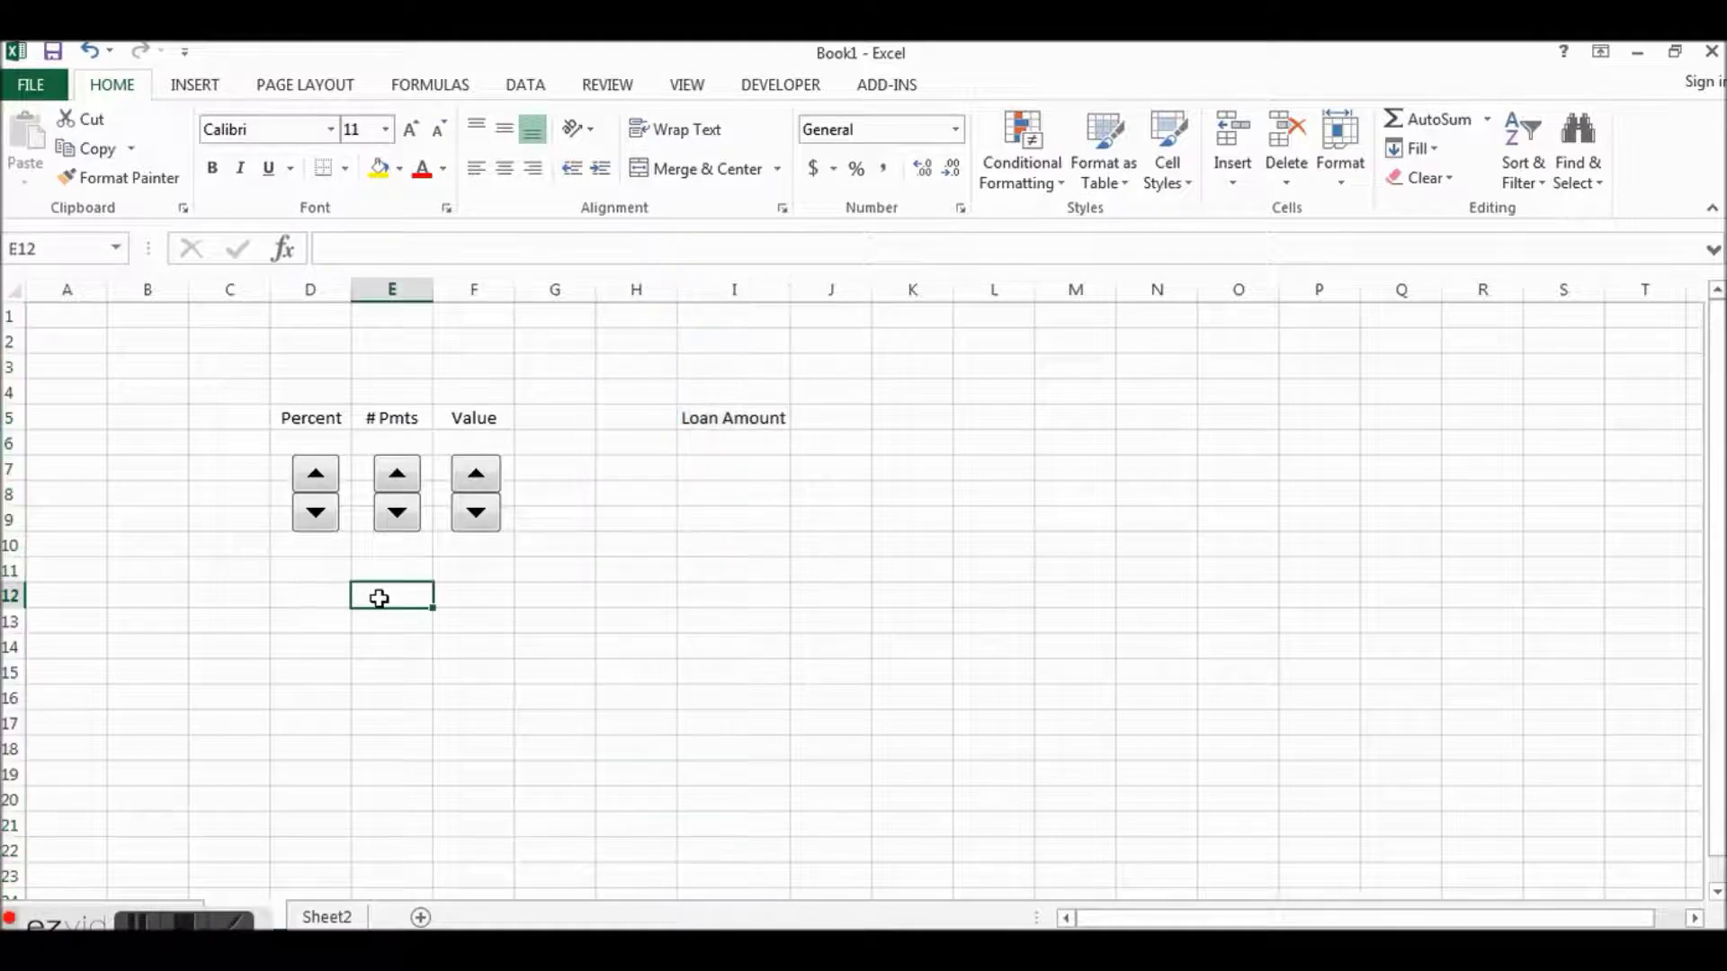
{"action": "right_click", "coordinate": [317, 521]}
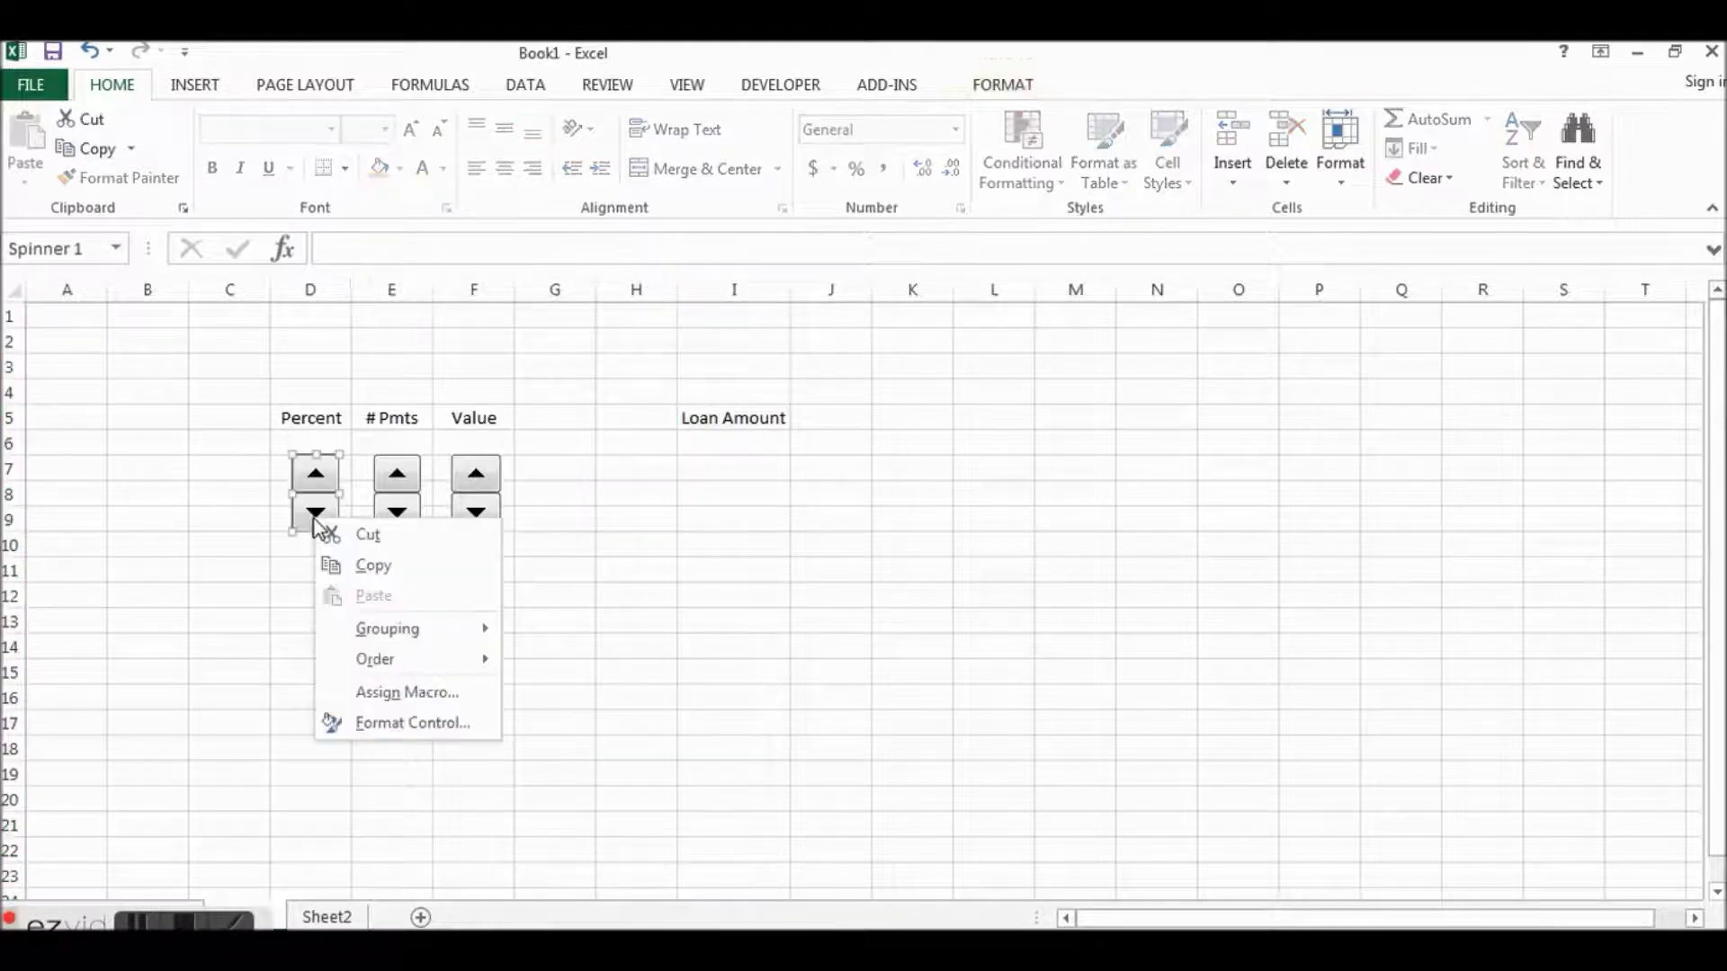
Step: Open Format Control for the Percent spinner and review its Size, Protection, Properties and Alt Text tabs
{"action": "left_click", "coordinate": [414, 724]}
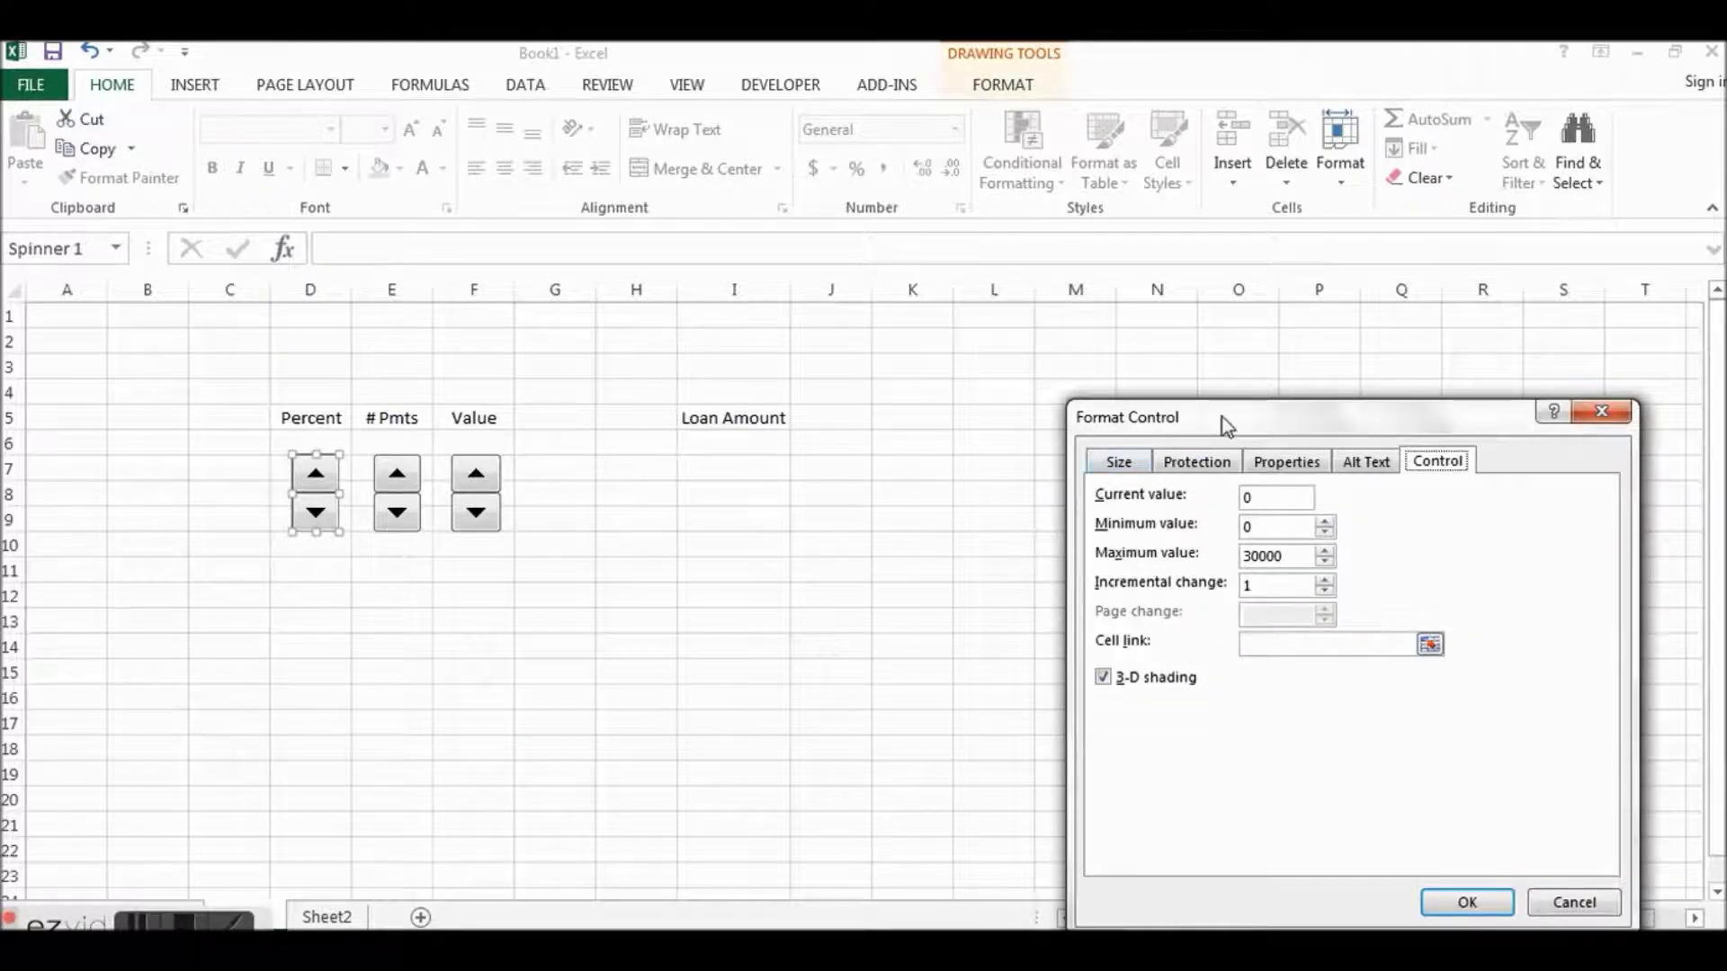
{"action": "left_click_drag", "start_coordinate": [1222, 424], "coordinate": [1002, 321]}
{"action": "left_click", "coordinate": [900, 360]}
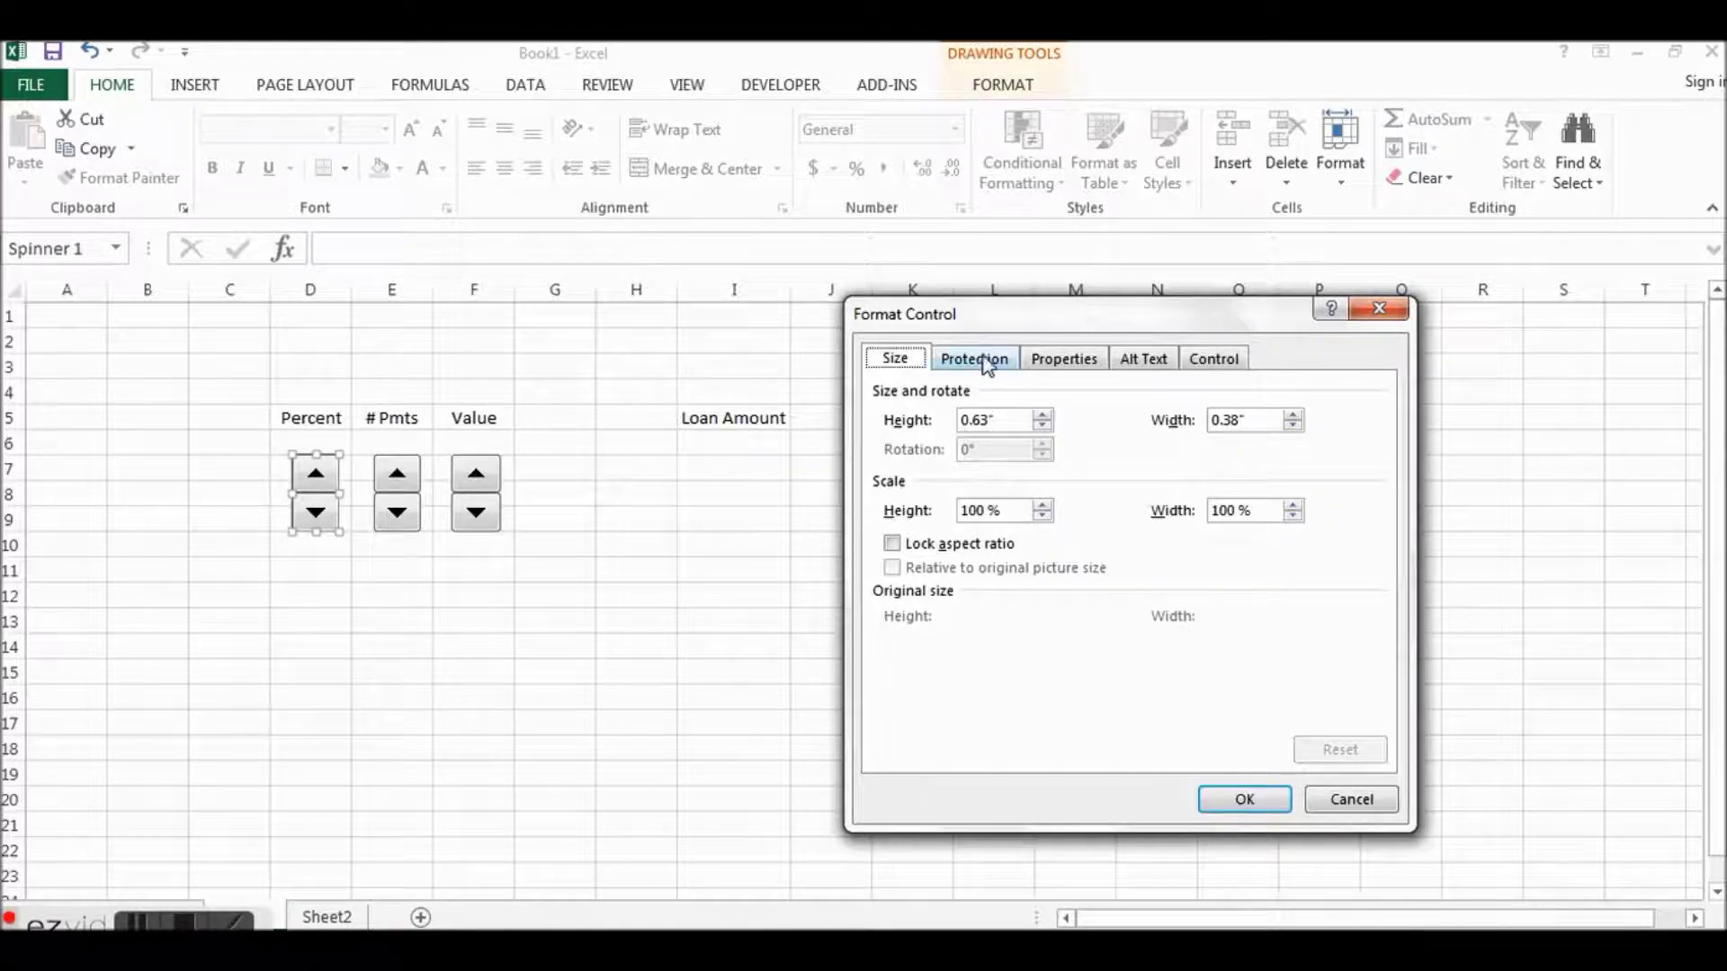
{"action": "left_click", "coordinate": [1007, 360]}
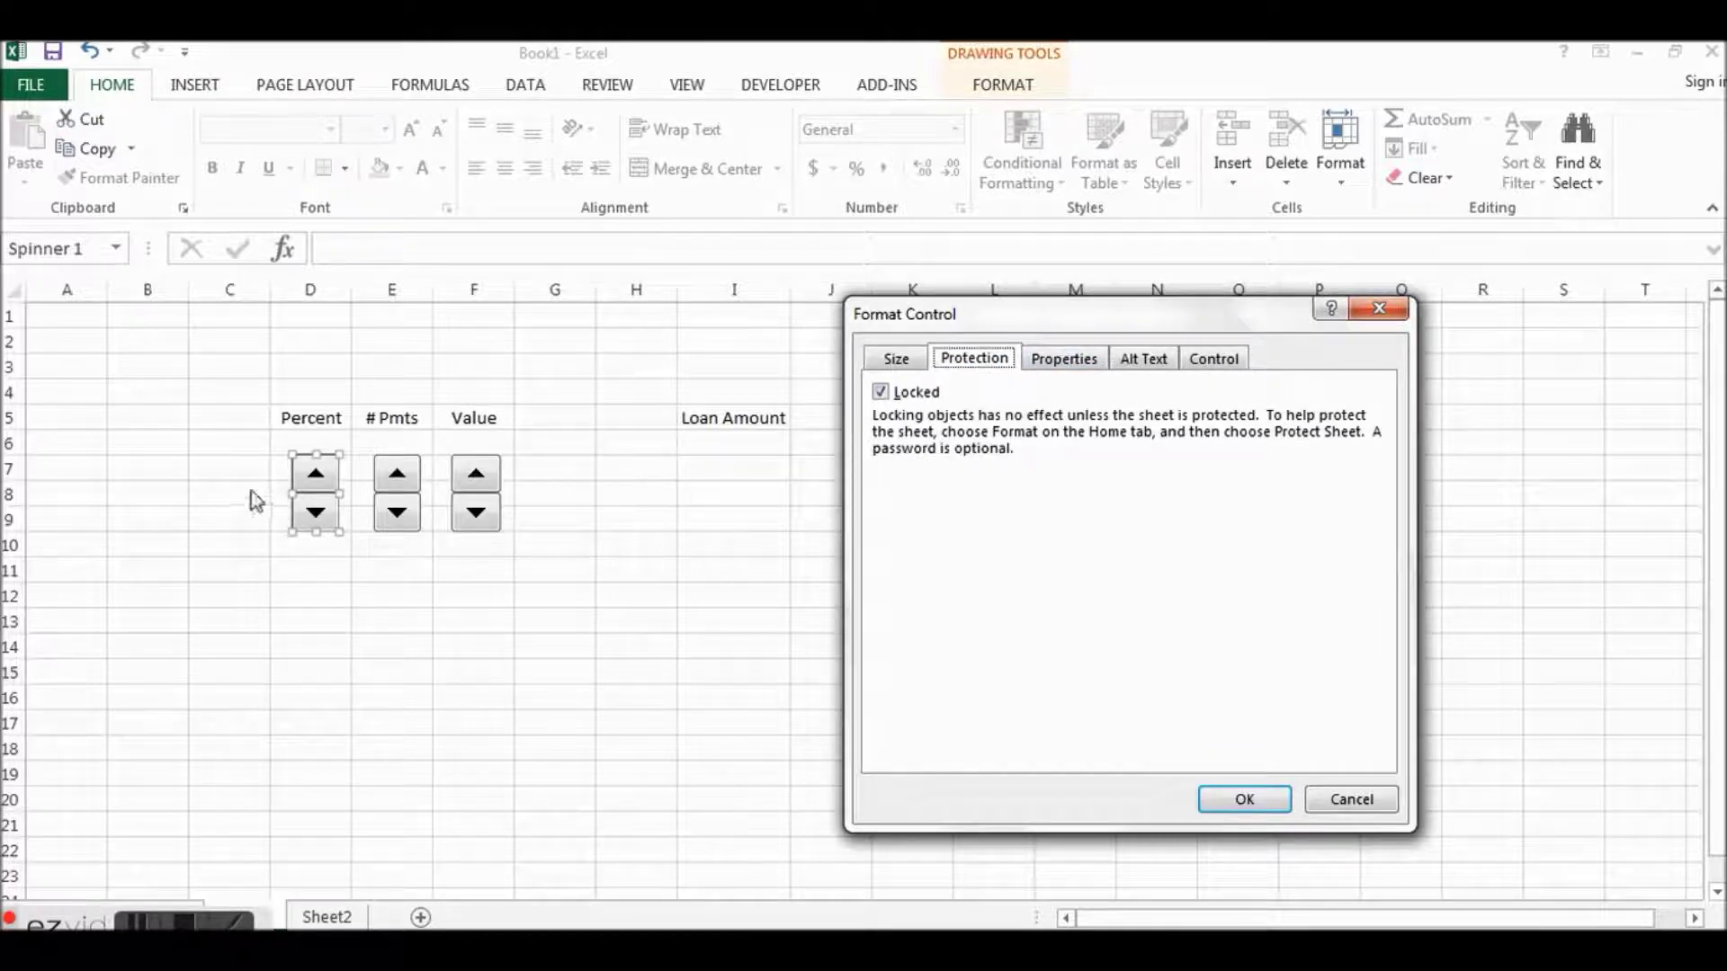
{"action": "left_click", "coordinate": [1079, 364]}
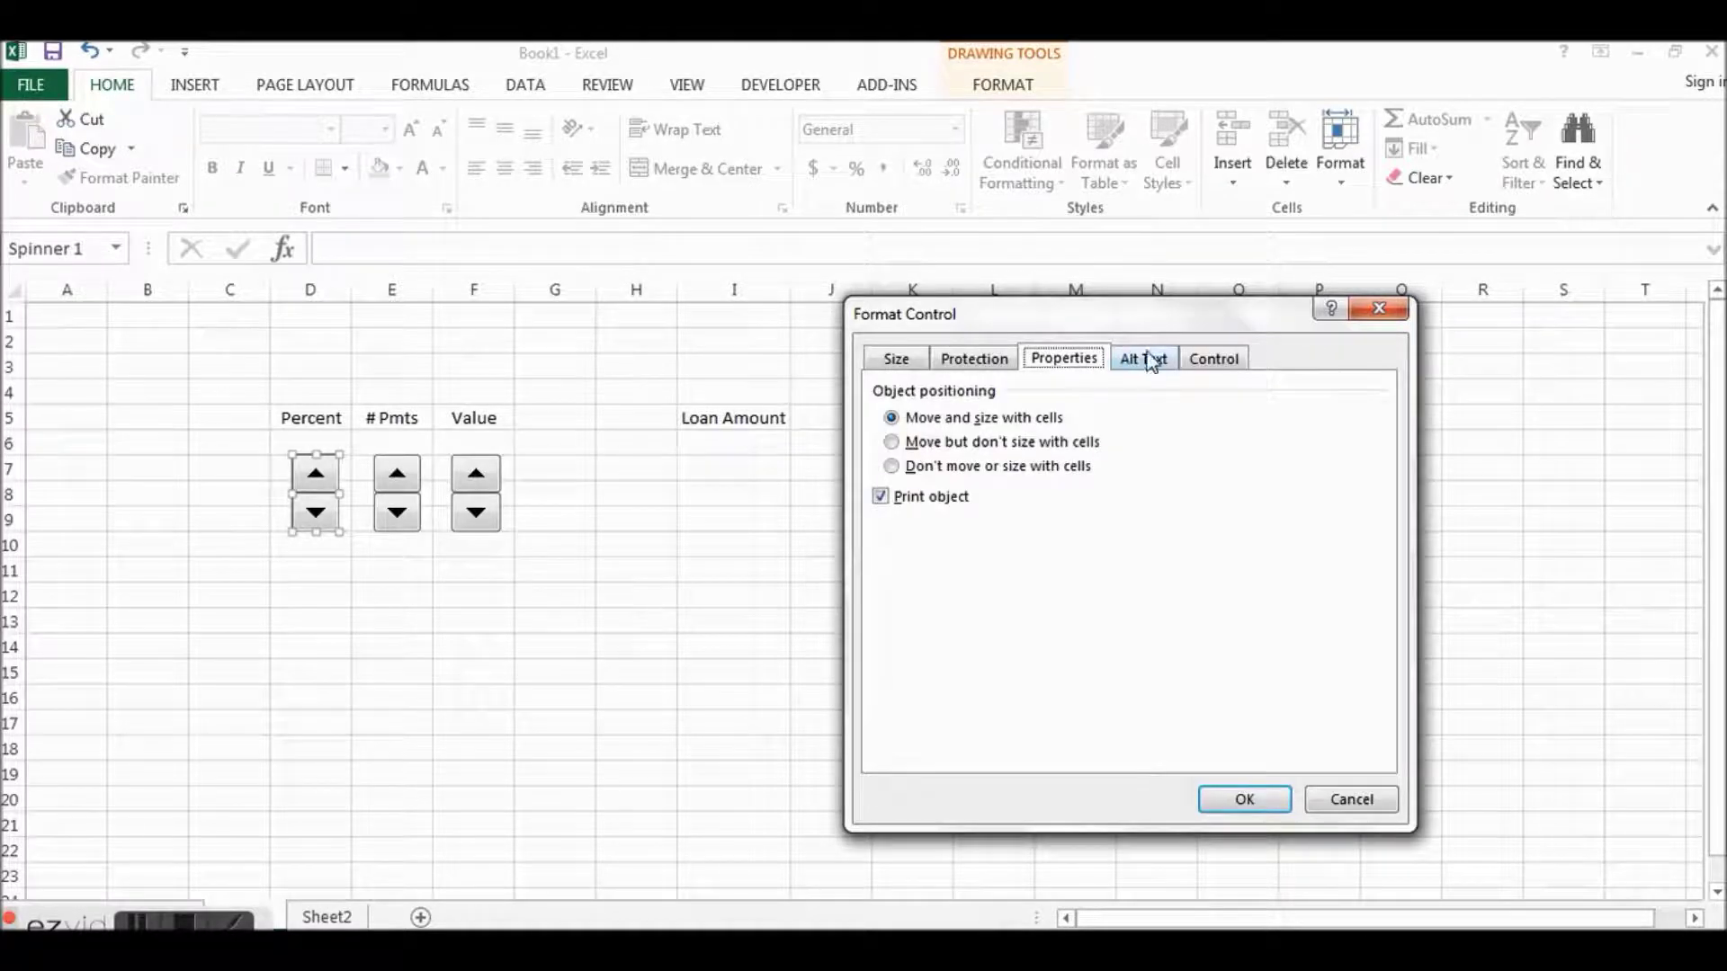
{"action": "left_click", "coordinate": [1158, 361]}
{"action": "left_click", "coordinate": [1219, 363]}
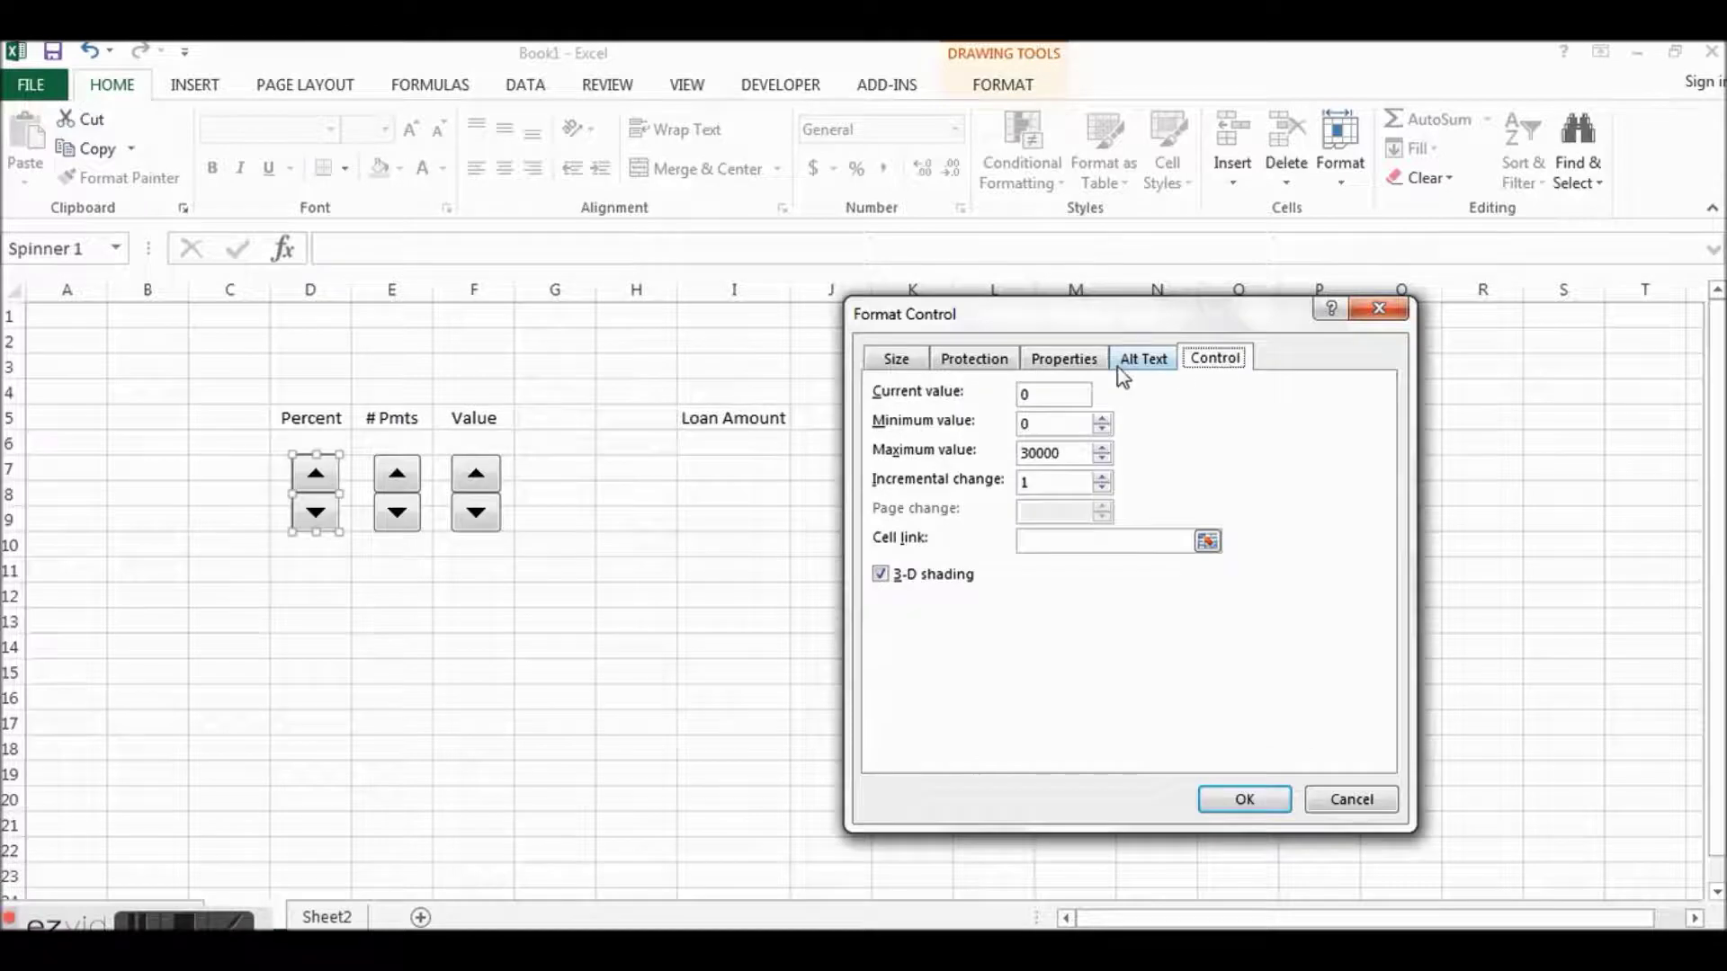
Step: Set the Percent spinner to current 100, minimum 100, maximum 5000, increment 100, linked to D12
{"action": "left_click", "coordinate": [1032, 398]}
{"action": "left_click", "coordinate": [1036, 423]}
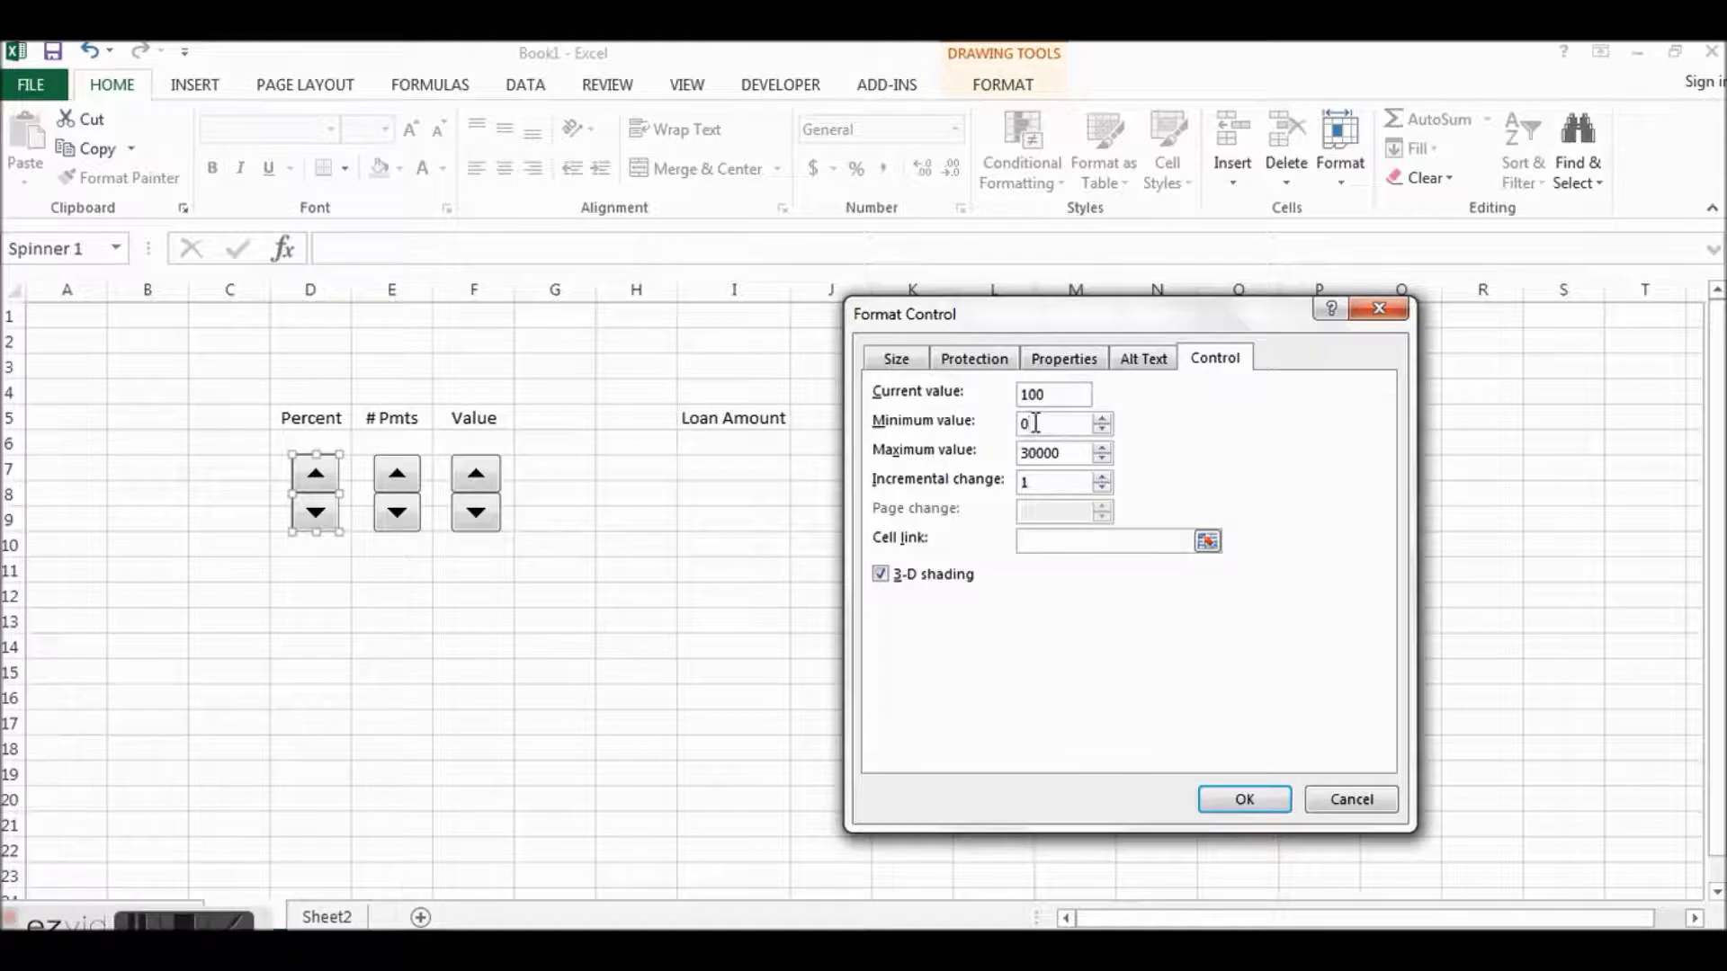
{"action": "key", "text": "Tab"}
{"action": "left_click", "coordinate": [1073, 457]}
{"action": "left_click_drag", "start_coordinate": [1072, 457], "coordinate": [995, 457]}
{"action": "type", "text": "5000"}
{"action": "left_click", "coordinate": [1037, 484]}
{"action": "left_click", "coordinate": [1062, 546]}
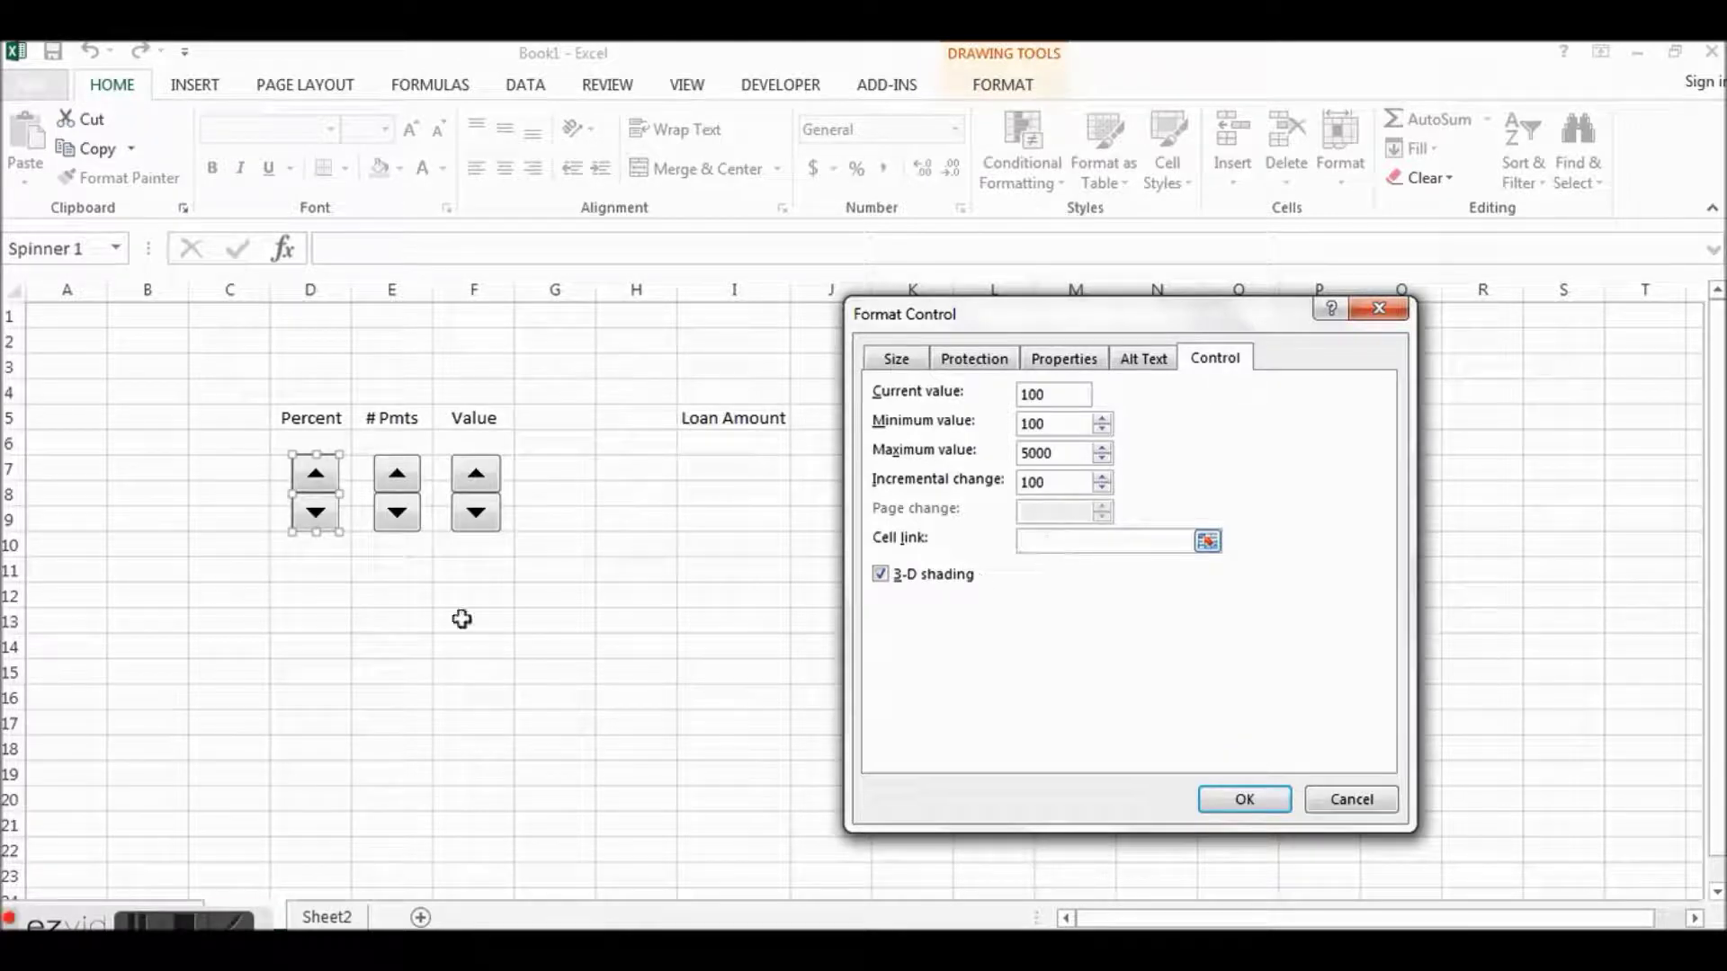
{"action": "left_click", "coordinate": [302, 600]}
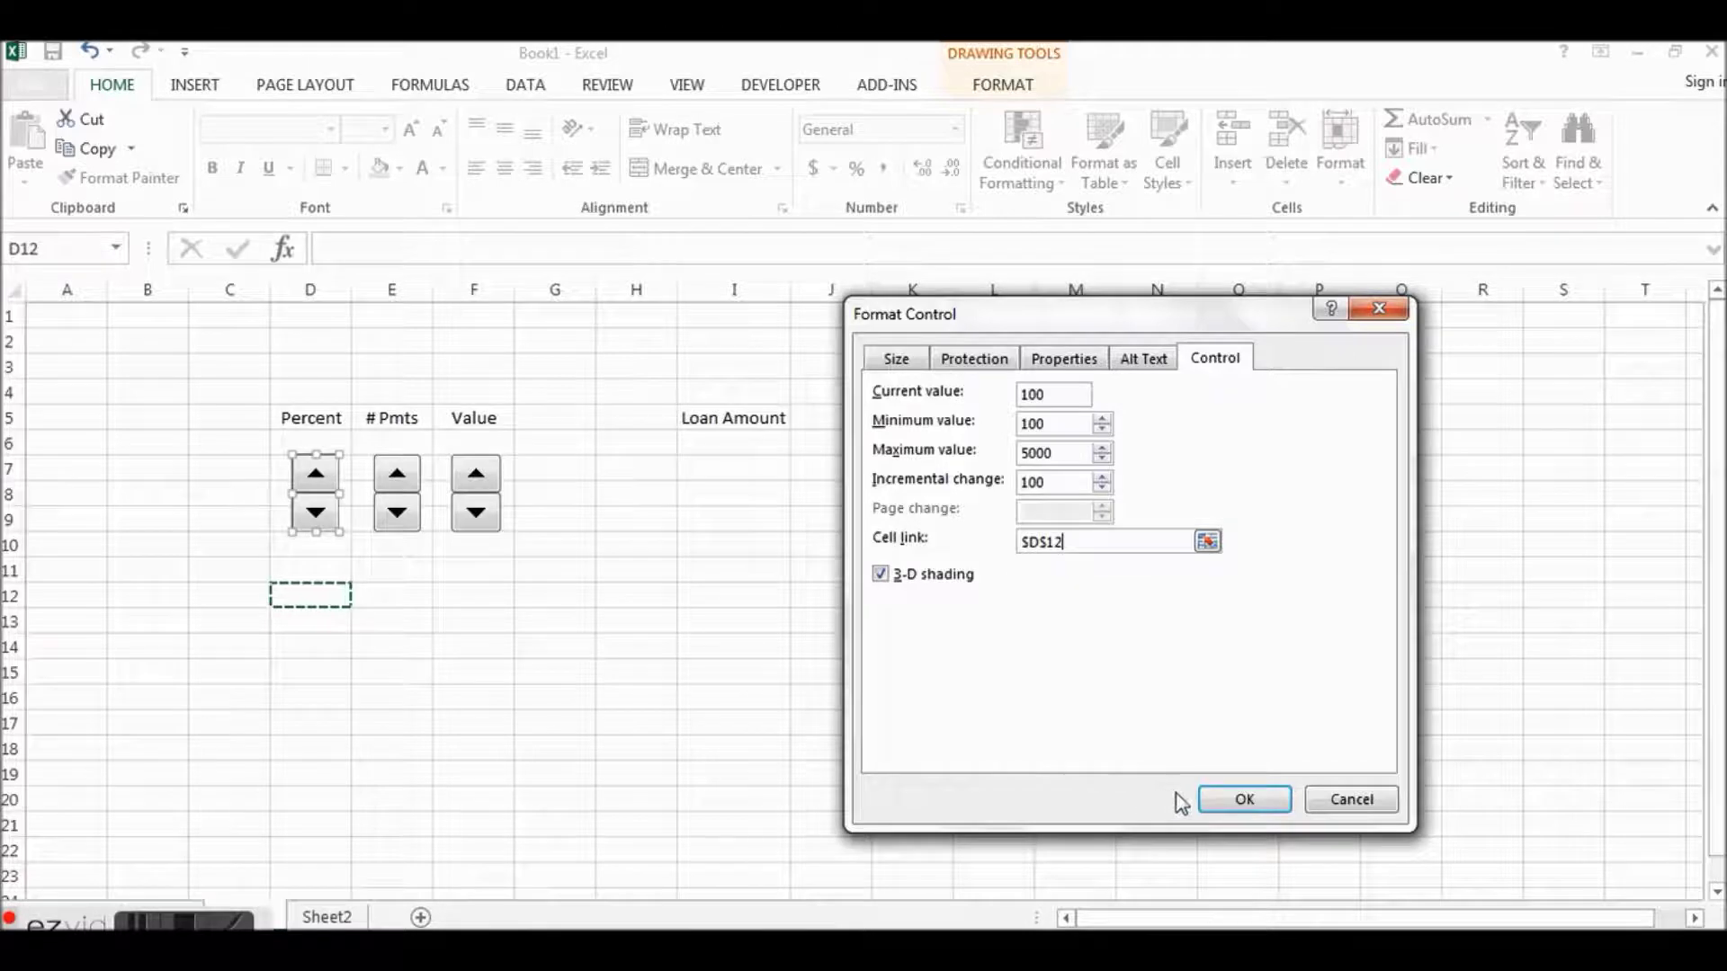
{"action": "left_click", "coordinate": [1243, 798]}
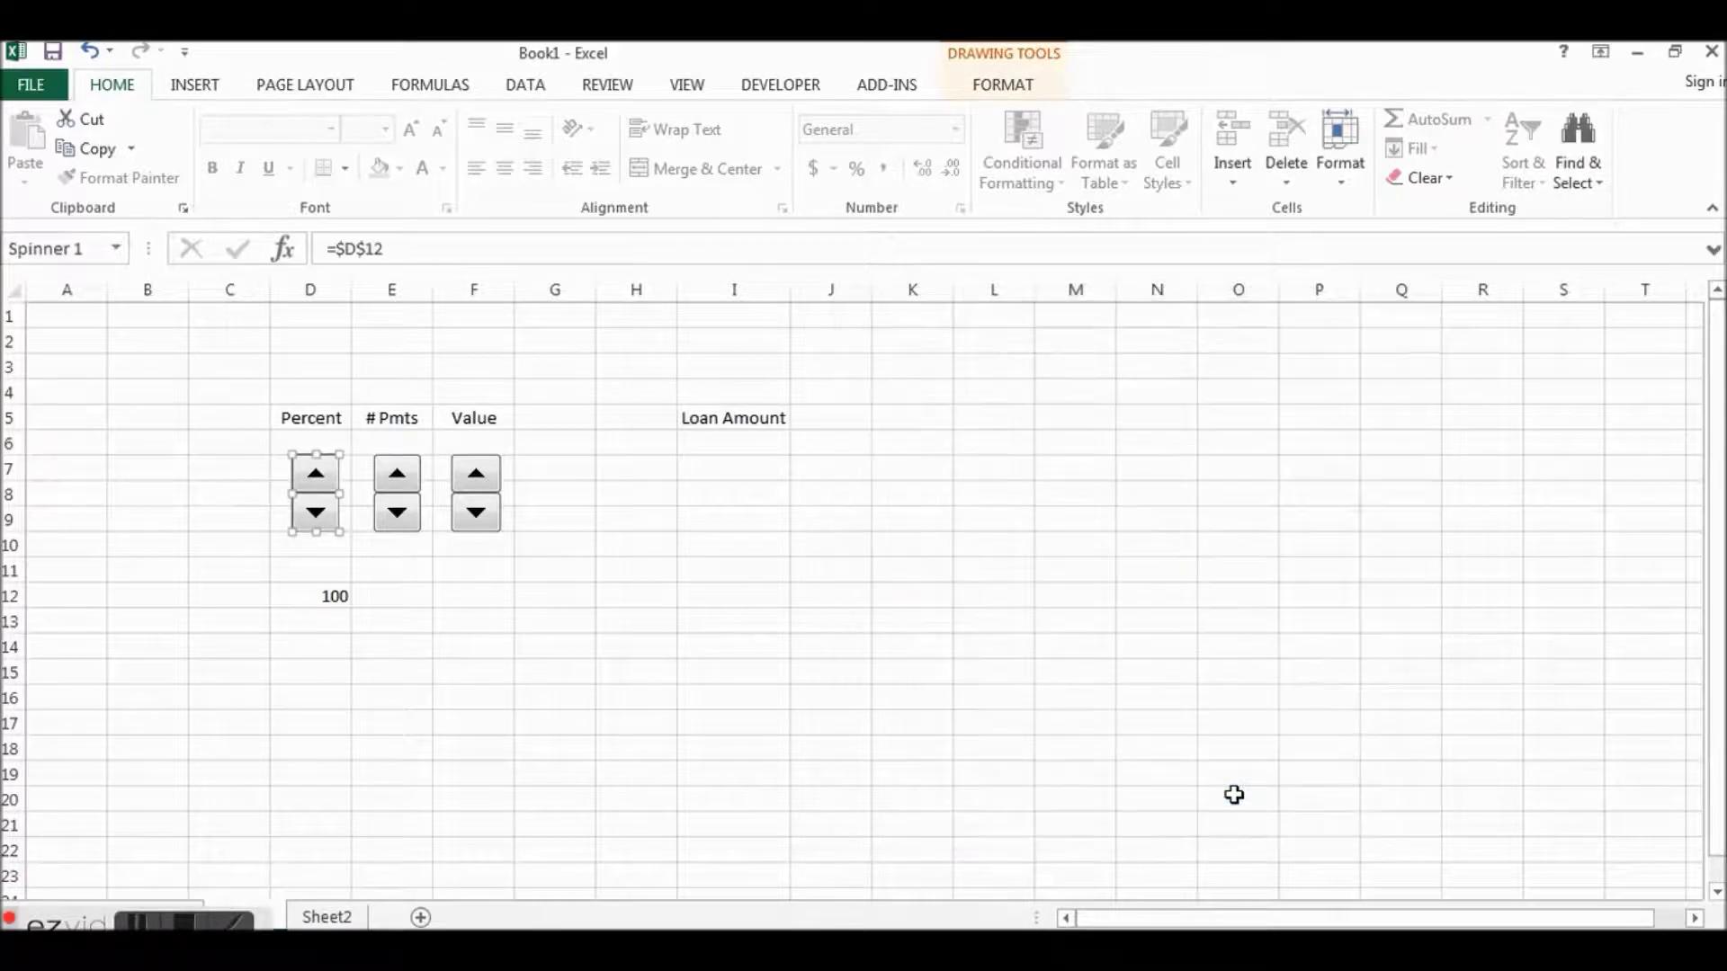
Step: Centre the contents of cells D12:F12
{"action": "left_click", "coordinate": [317, 594]}
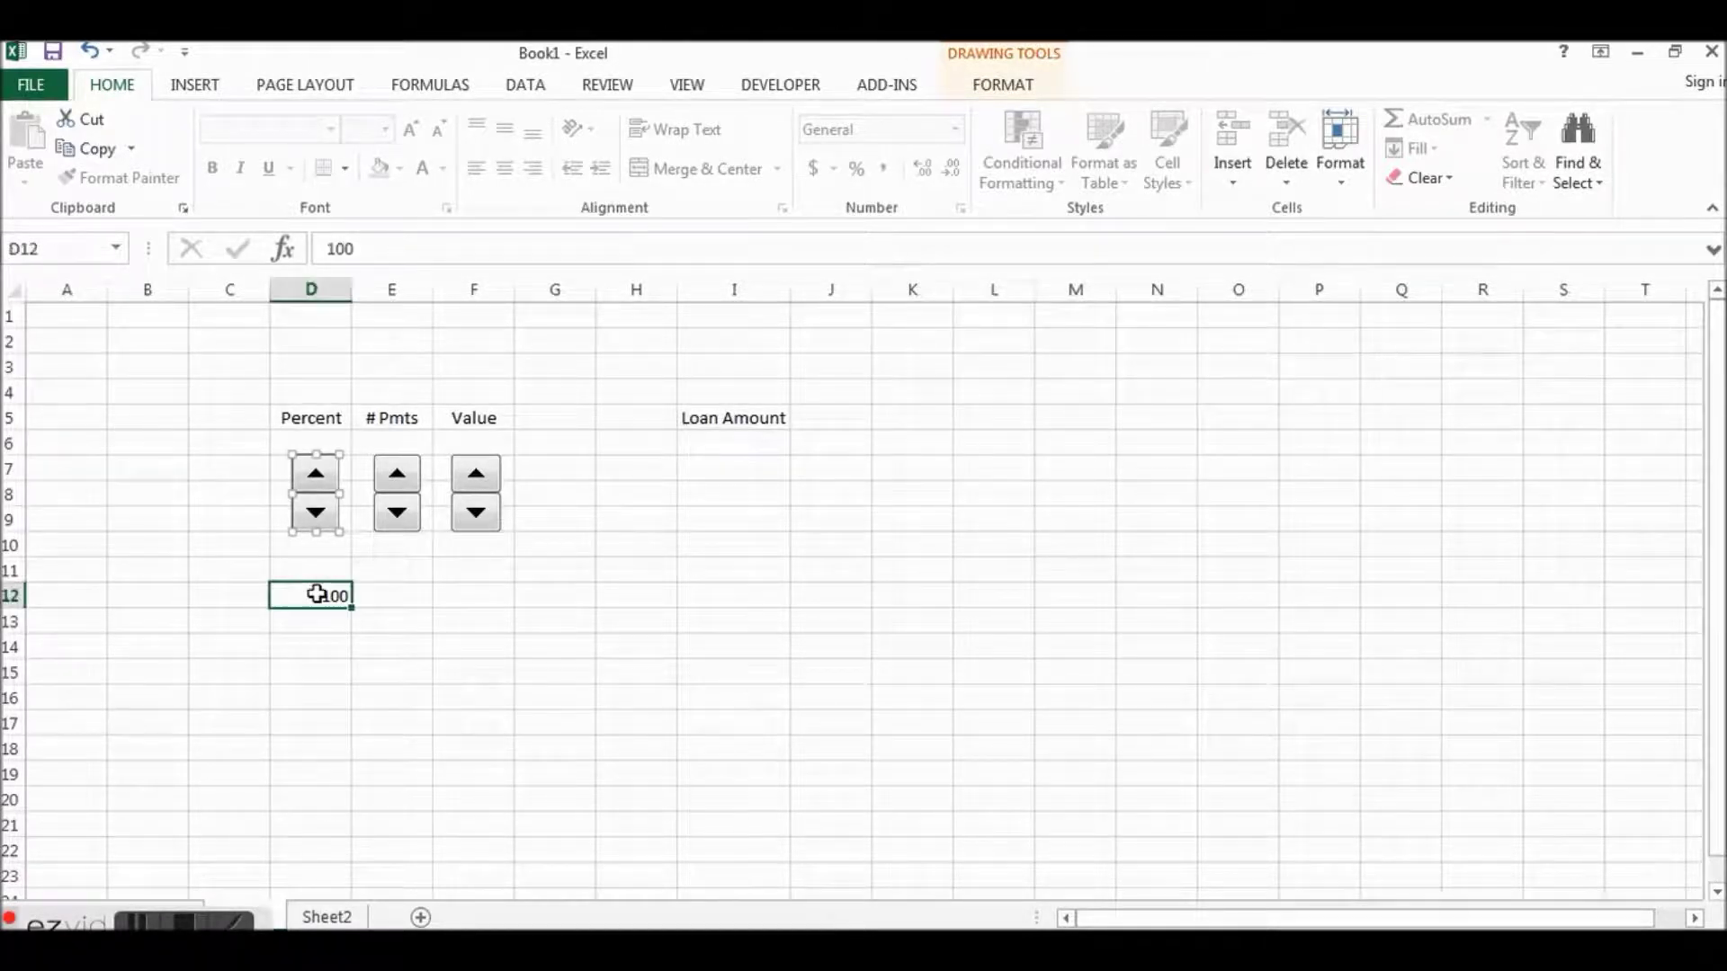
{"action": "left_click_drag", "start_coordinate": [317, 594], "coordinate": [455, 602]}
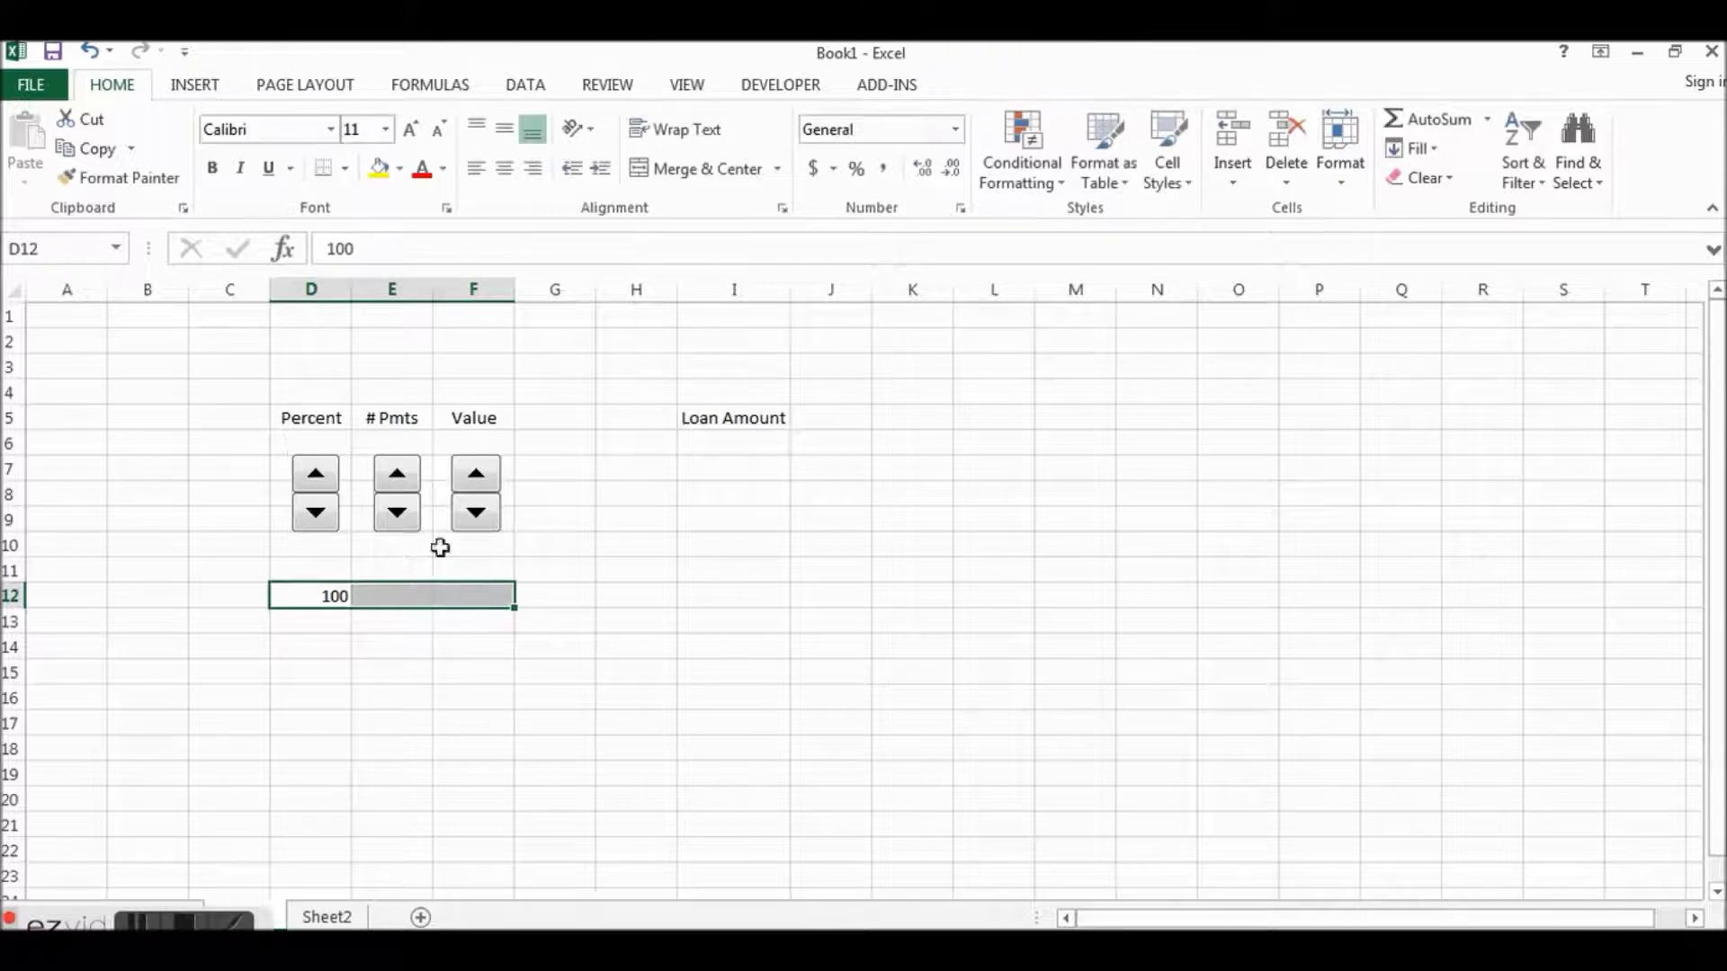
{"action": "left_click", "coordinate": [509, 179]}
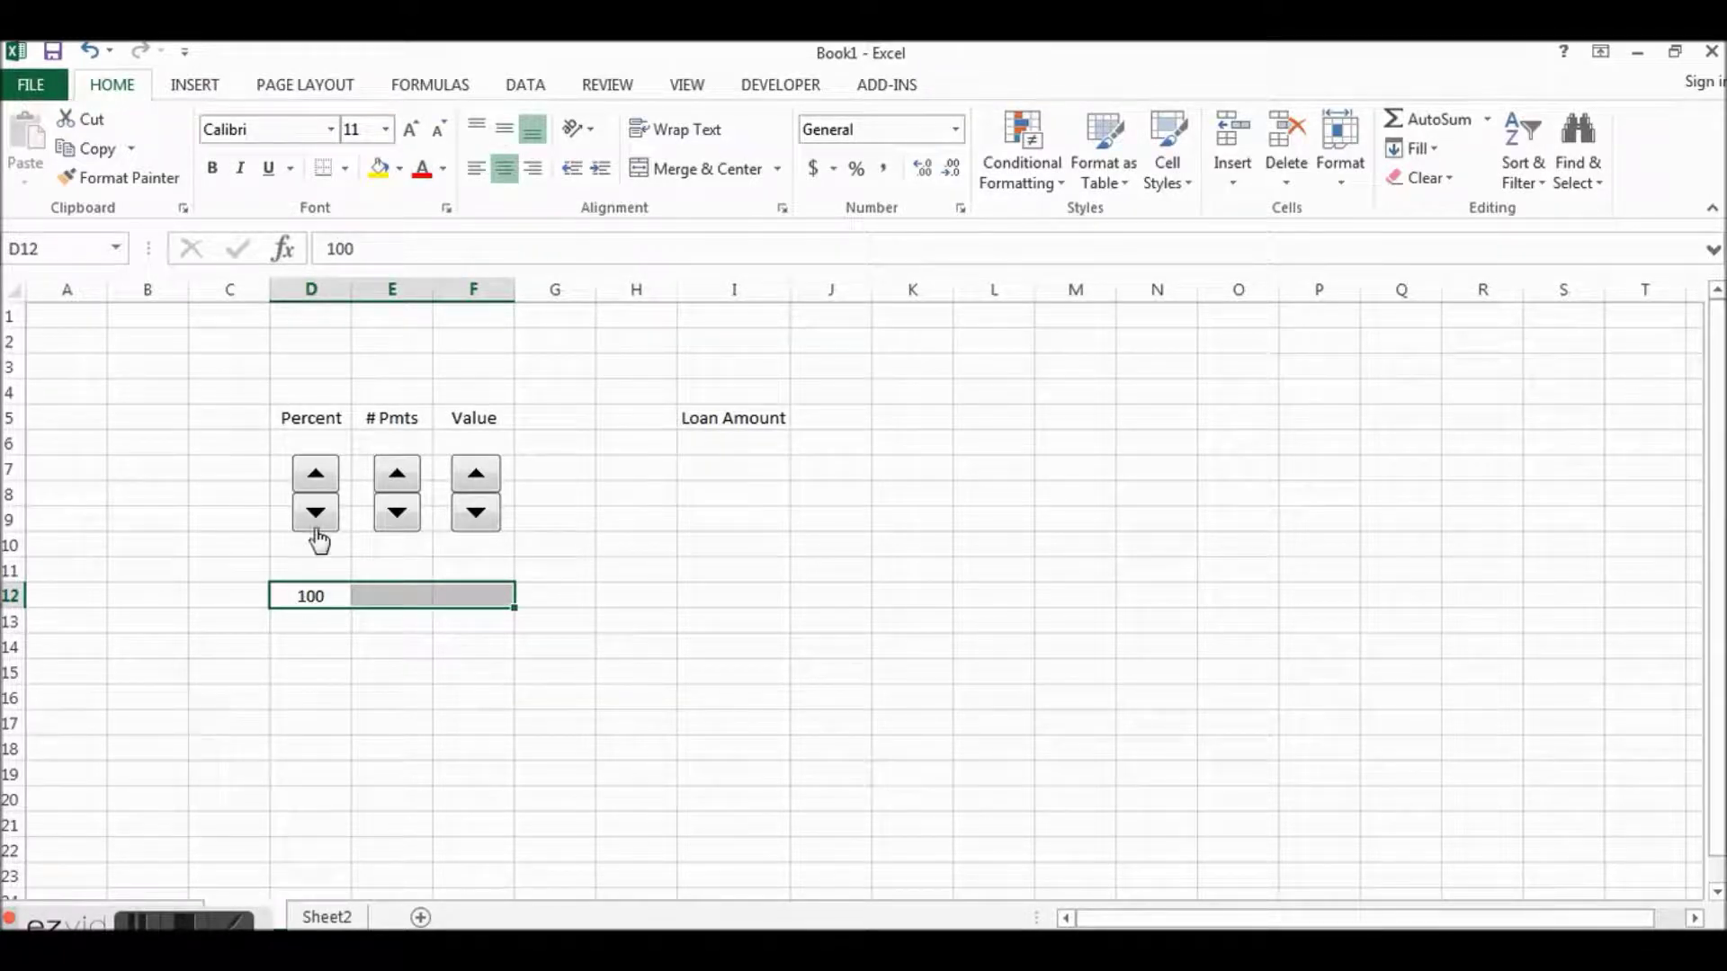
Step: Test the Percent spinner, stepping D12 up to the 5000 cap and back down to 100
{"action": "left_click", "coordinate": [315, 474]}
{"action": "left_click", "coordinate": [316, 474]}
{"action": "left_click", "coordinate": [315, 474]}
{"action": "left_click", "coordinate": [316, 477]}
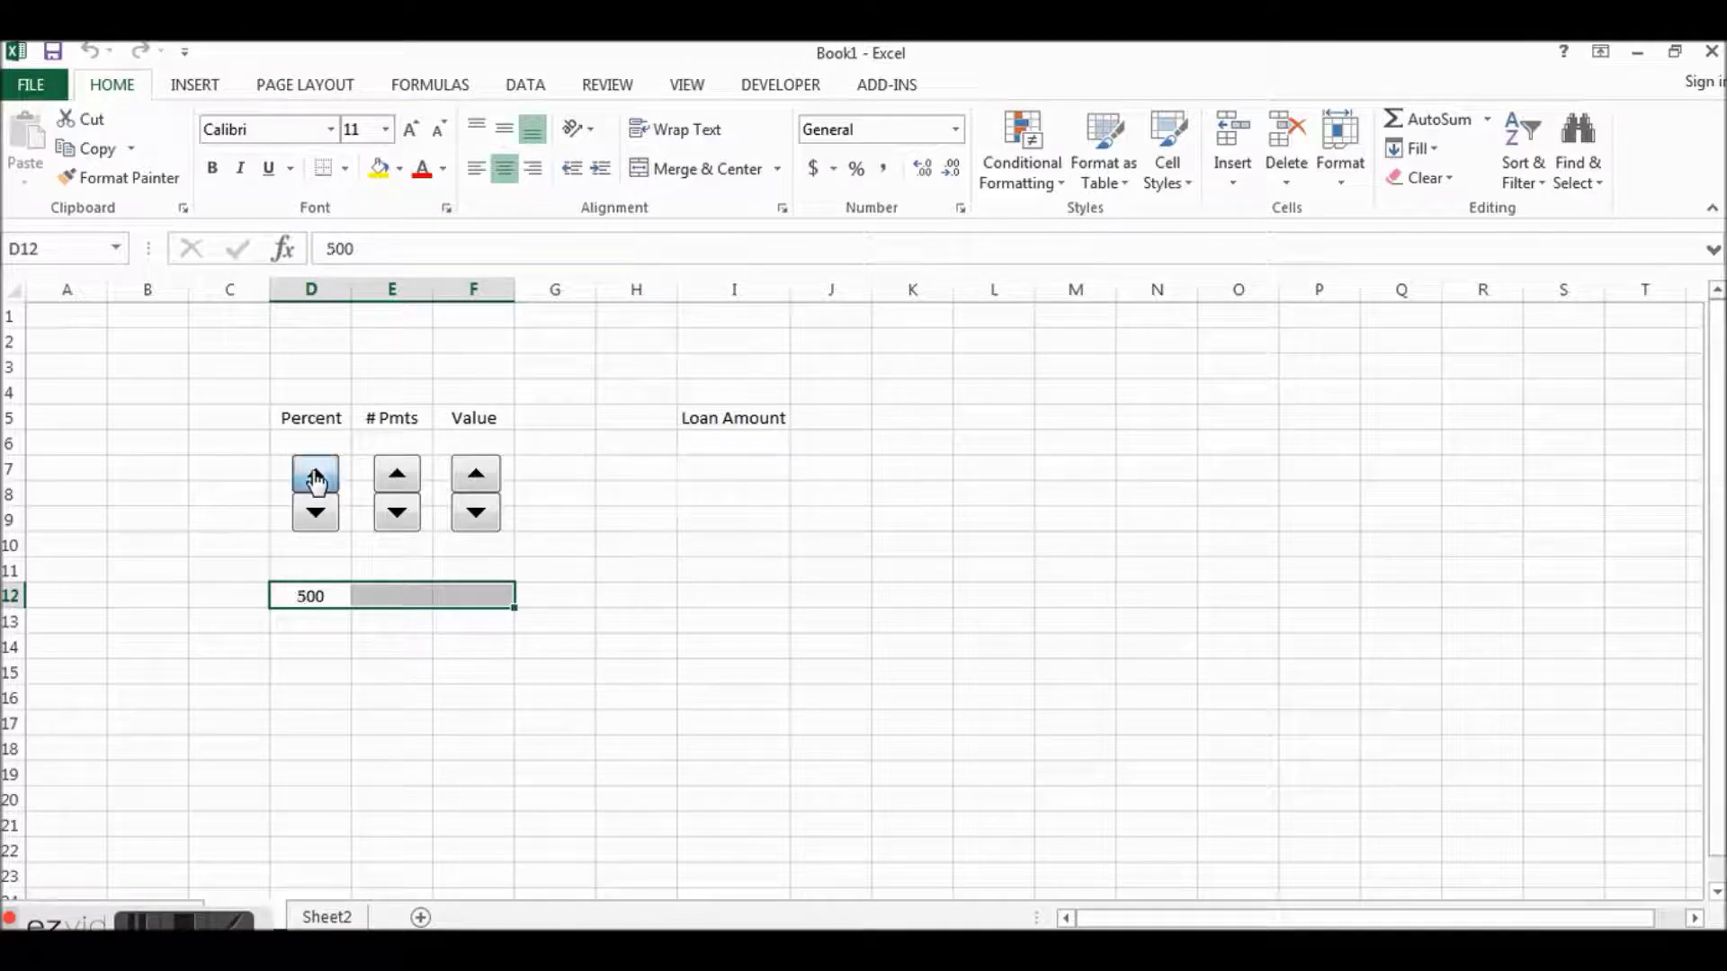
{"action": "left_click", "coordinate": [316, 474]}
{"action": "left_click", "coordinate": [316, 474]}
{"action": "left_click", "coordinate": [316, 474]}
{"action": "left_click", "coordinate": [315, 474]}
{"action": "left_click", "coordinate": [316, 474]}
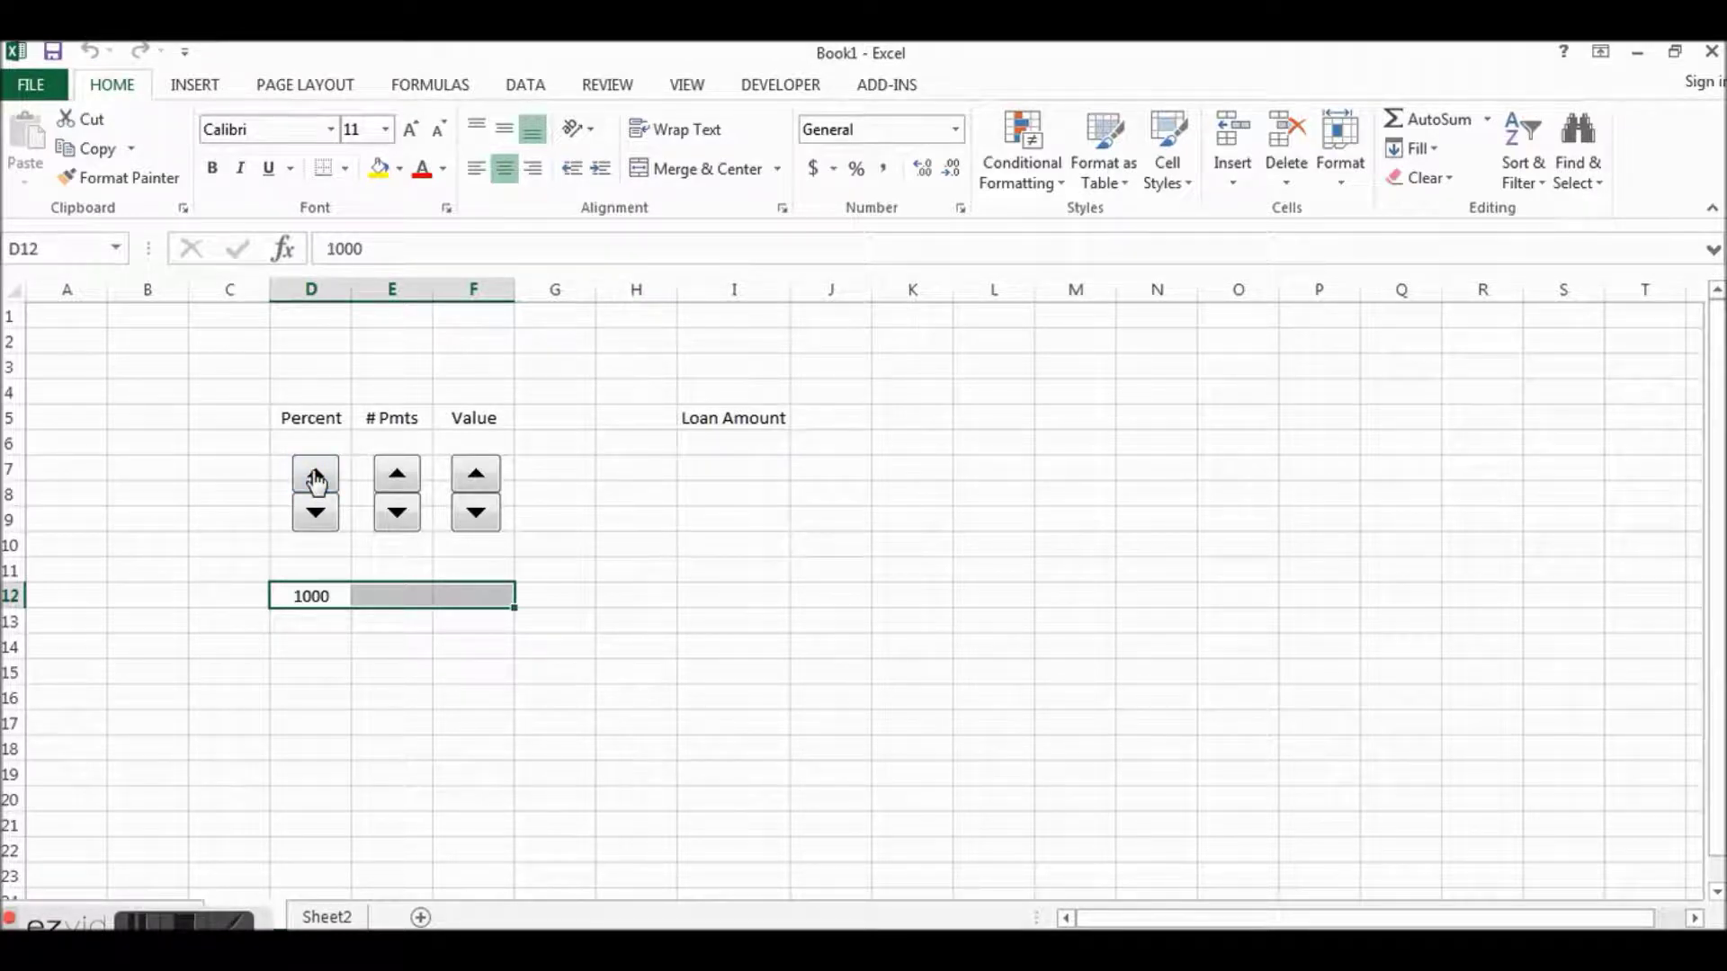
{"action": "left_click", "coordinate": [316, 474]}
{"action": "left_click", "coordinate": [315, 474]}
{"action": "left_click", "coordinate": [316, 474]}
{"action": "left_click", "coordinate": [316, 474]}
{"action": "left_click", "coordinate": [315, 477]}
{"action": "left_click", "coordinate": [316, 477]}
{"action": "left_click", "coordinate": [316, 477]}
{"action": "left_click", "coordinate": [316, 477]}
{"action": "left_click", "coordinate": [315, 477]}
{"action": "left_click", "coordinate": [315, 476]}
{"action": "left_click", "coordinate": [316, 477]}
{"action": "left_click", "coordinate": [318, 520]}
{"action": "left_click", "coordinate": [317, 520]}
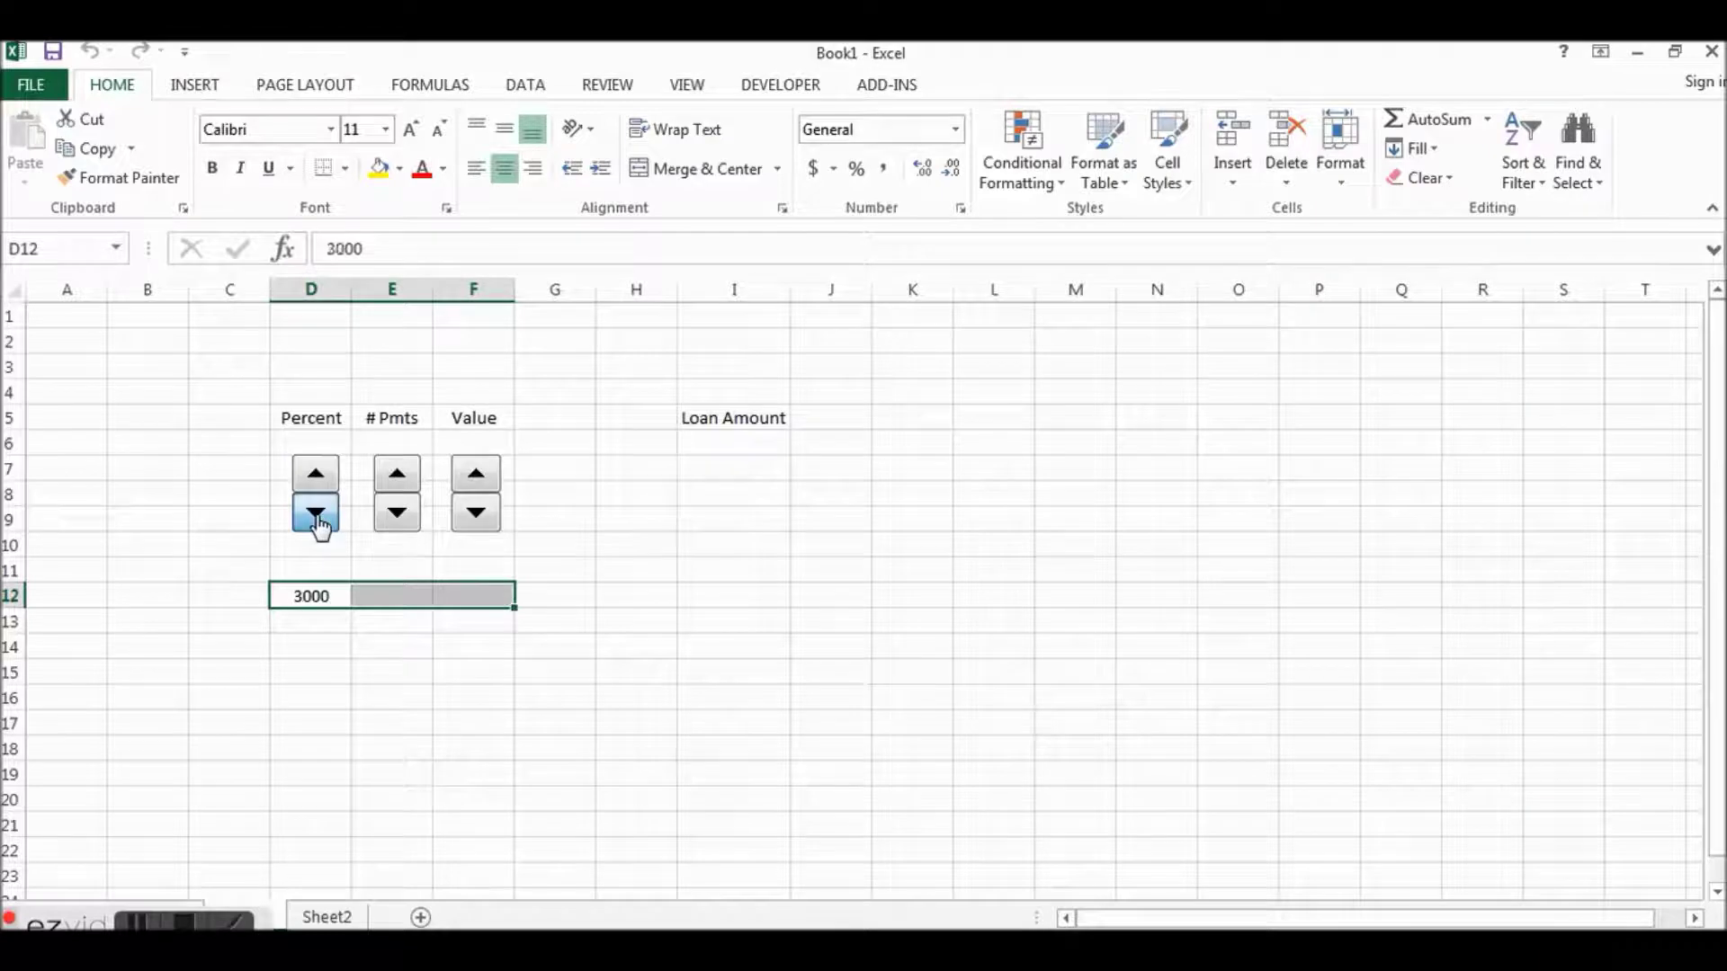
{"action": "left_click", "coordinate": [318, 520]}
{"action": "left_click", "coordinate": [317, 477]}
{"action": "left_click", "coordinate": [317, 477]}
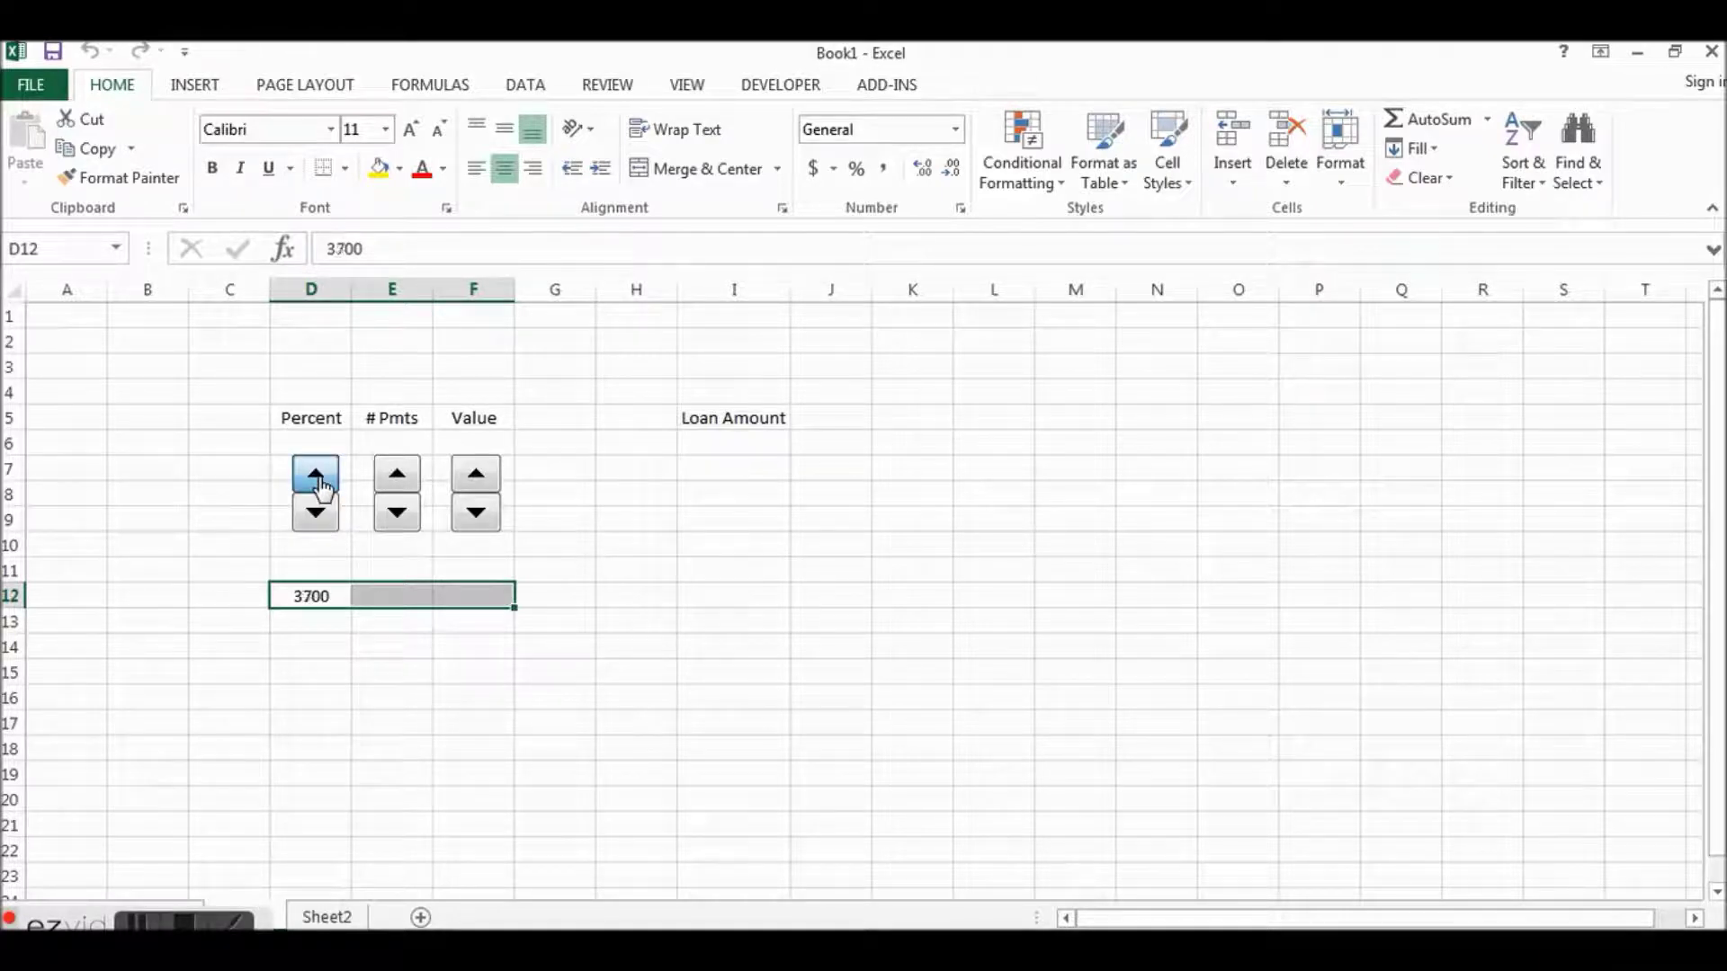
{"action": "left_click", "coordinate": [318, 477]}
{"action": "left_click", "coordinate": [317, 477]}
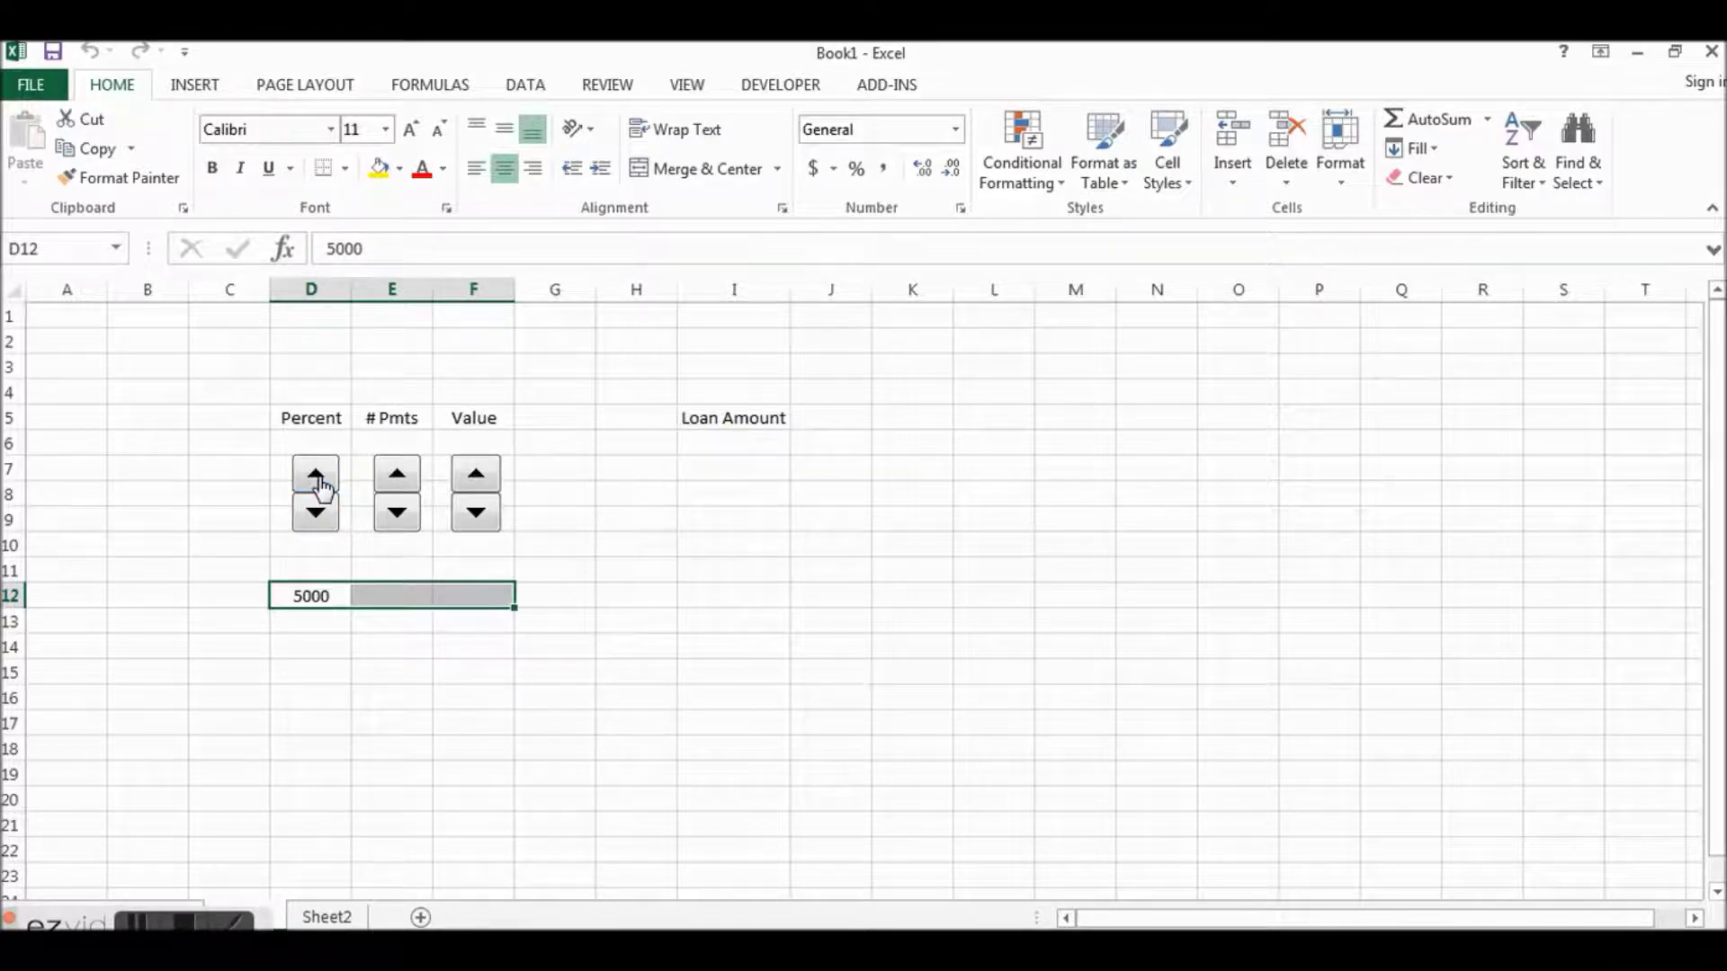
{"action": "left_click", "coordinate": [317, 476]}
{"action": "left_click", "coordinate": [317, 477]}
{"action": "left_click", "coordinate": [326, 516]}
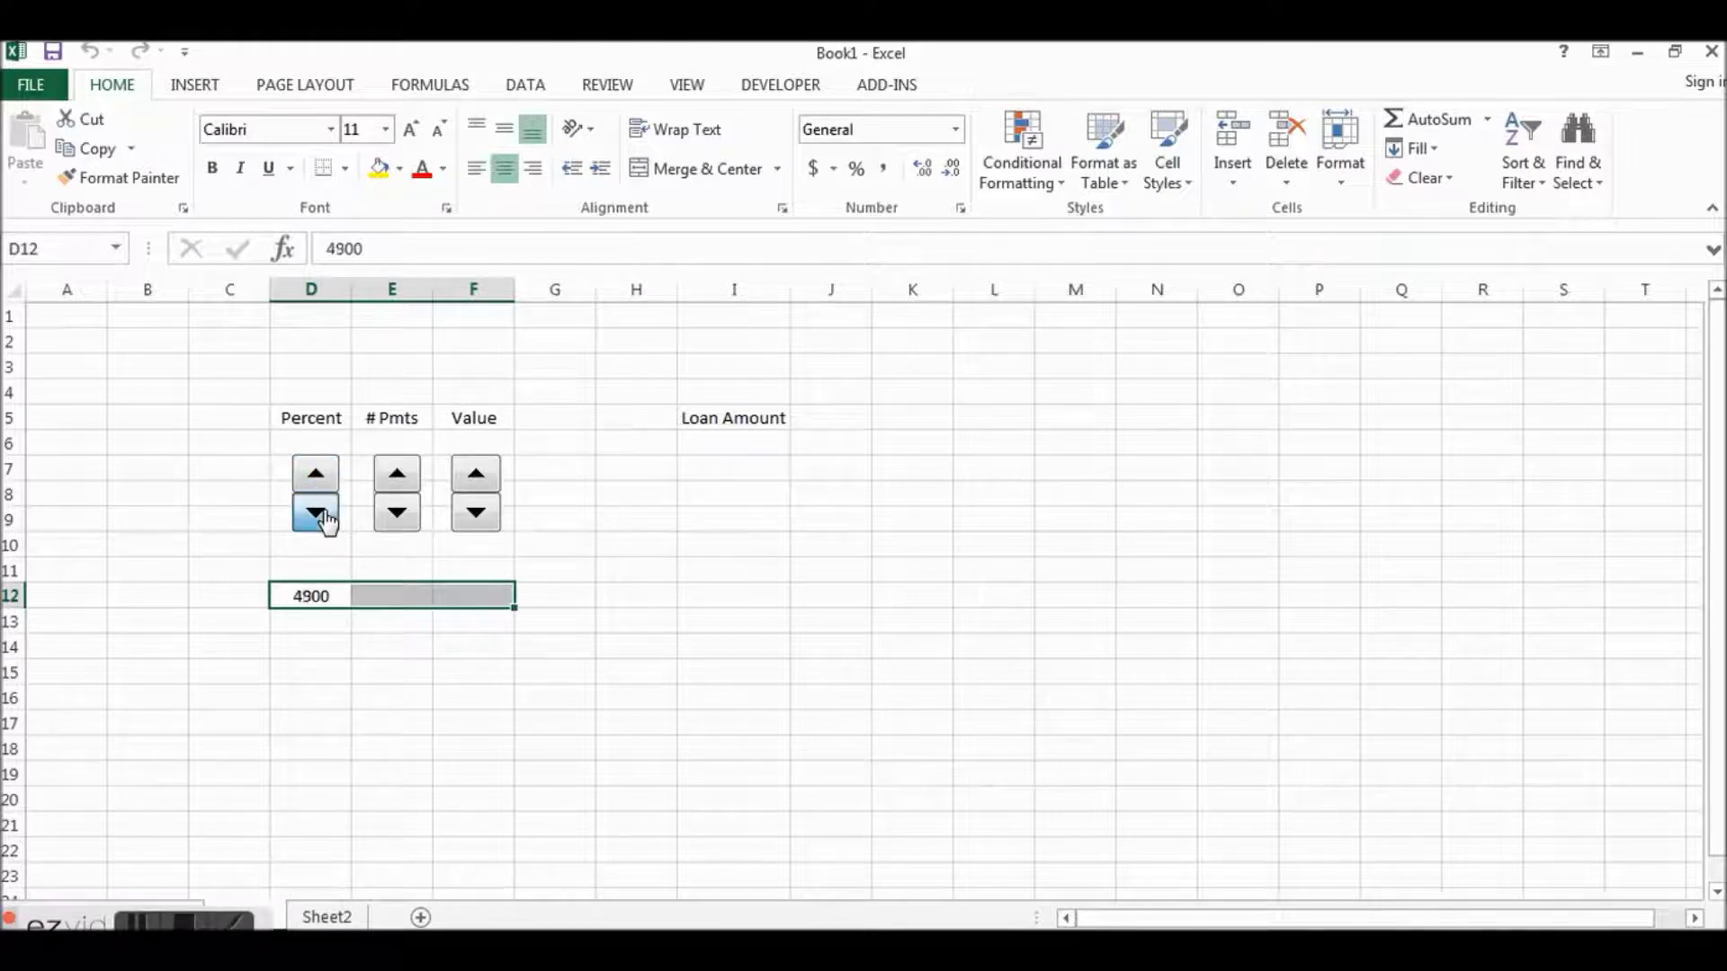
{"action": "left_click_drag", "start_coordinate": [326, 520], "coordinate": [325, 520]}
Step: Centre the contents of cells D13:F13
{"action": "left_click", "coordinate": [300, 620]}
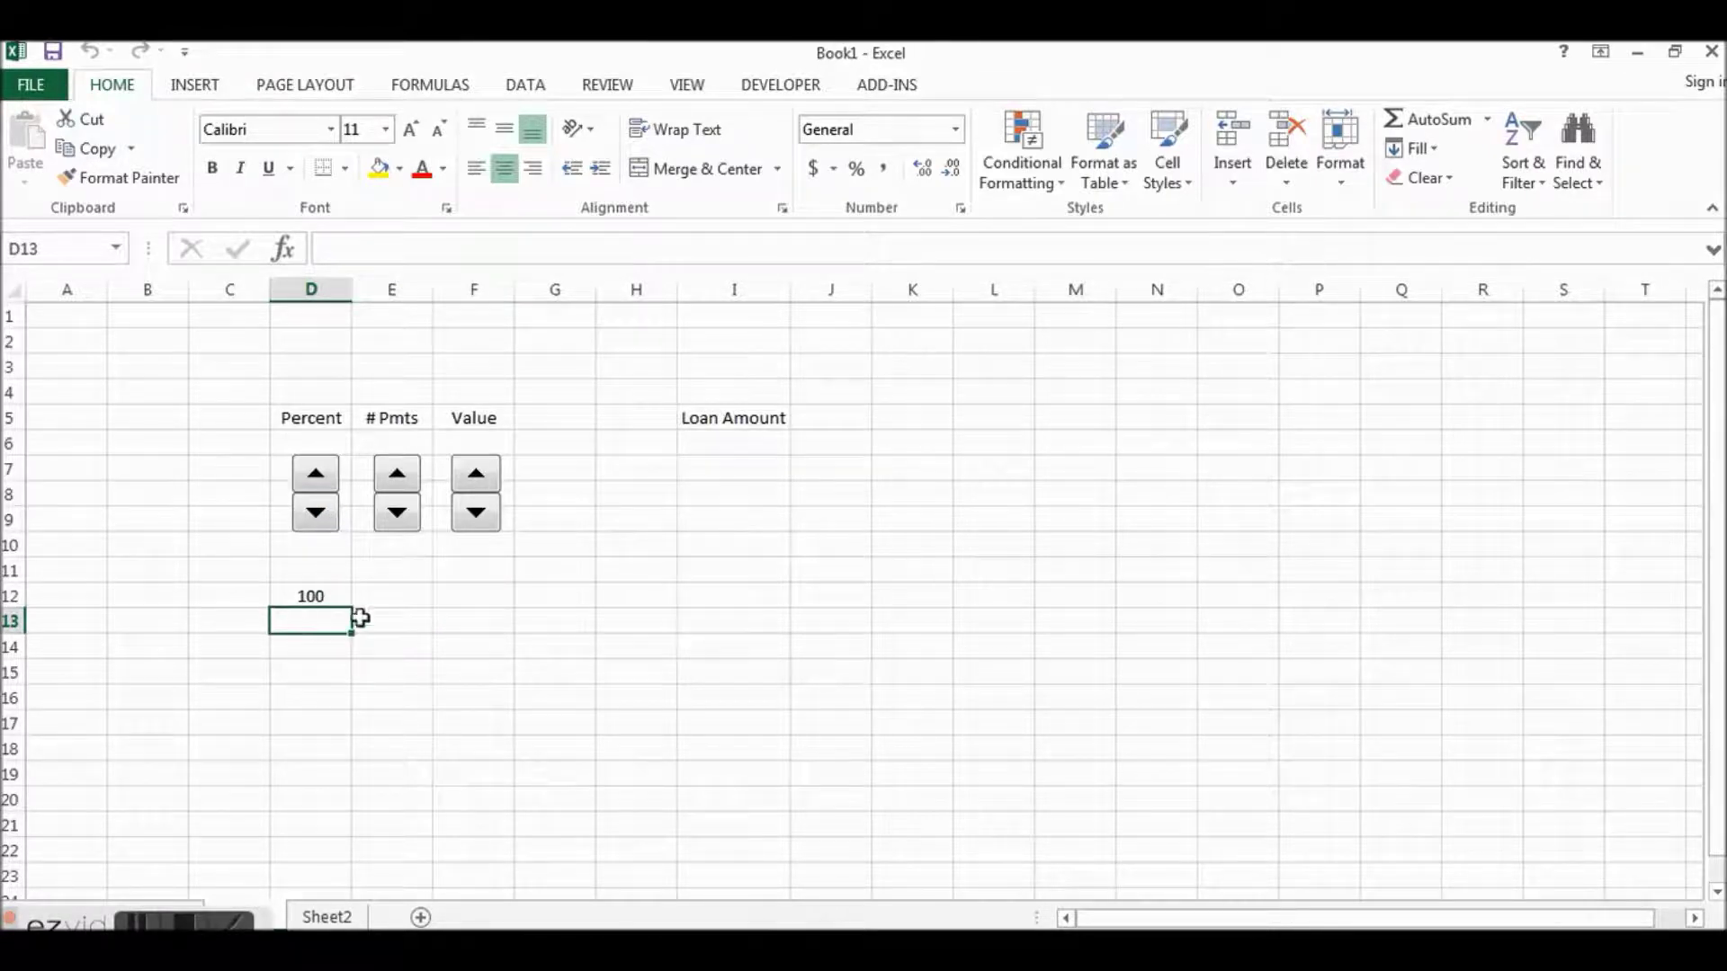
{"action": "left_click_drag", "start_coordinate": [360, 617], "coordinate": [455, 620]}
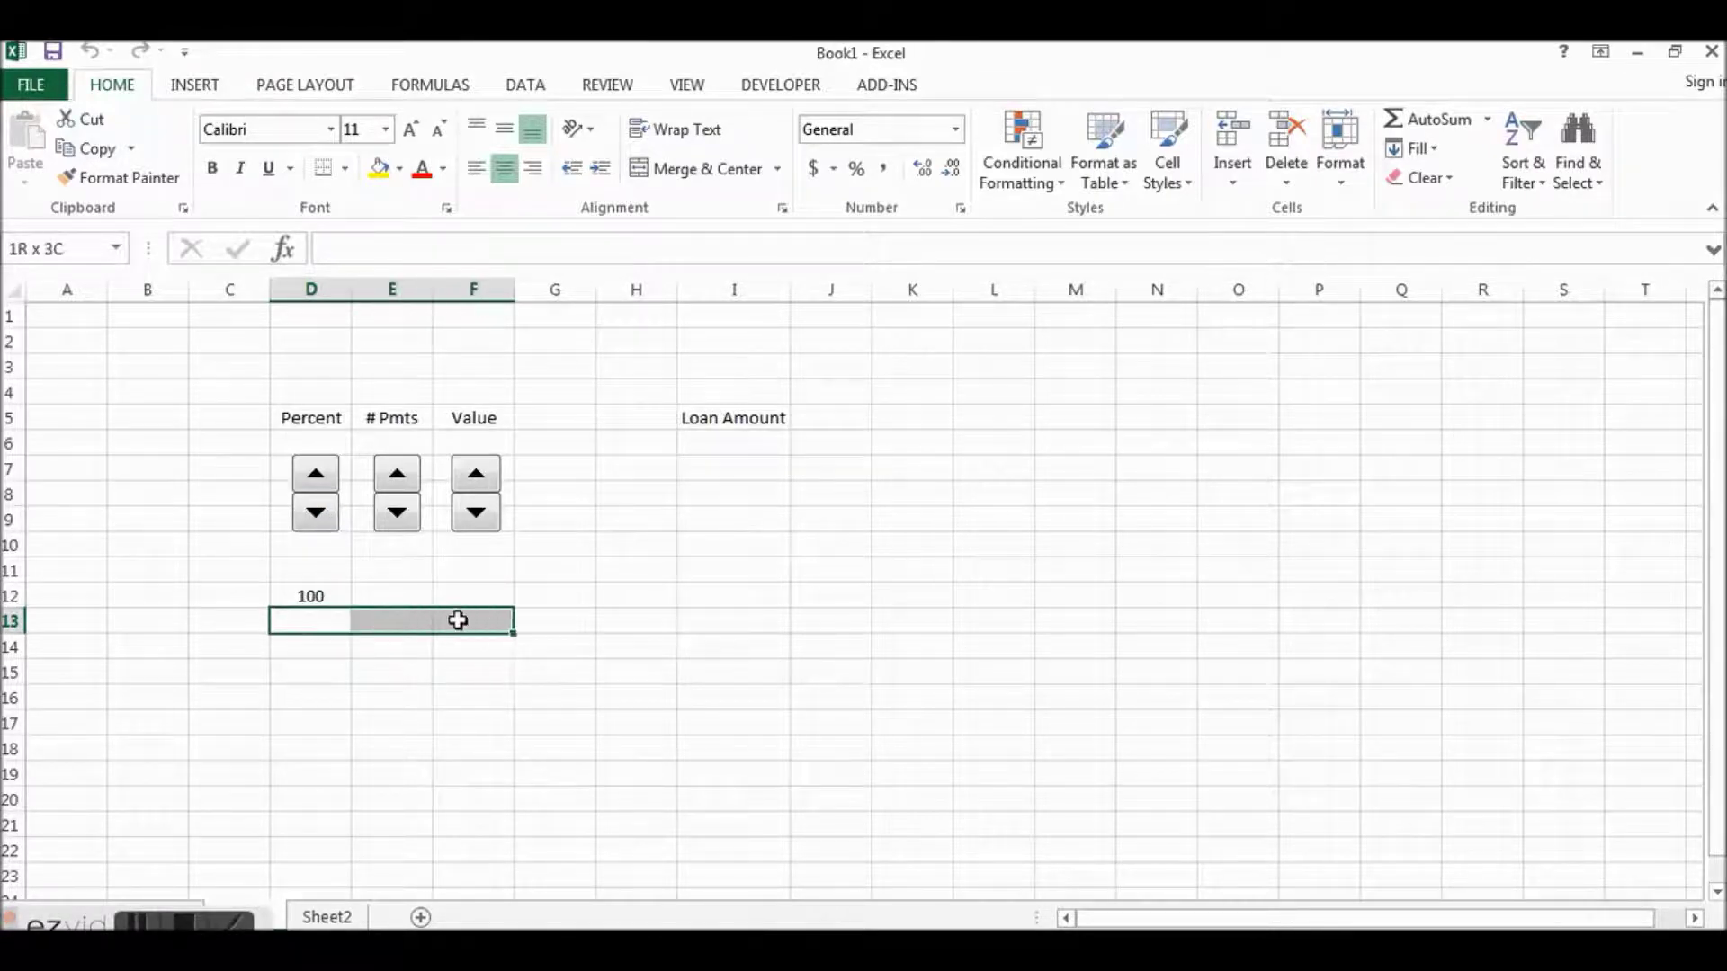
{"action": "left_click", "coordinate": [504, 175]}
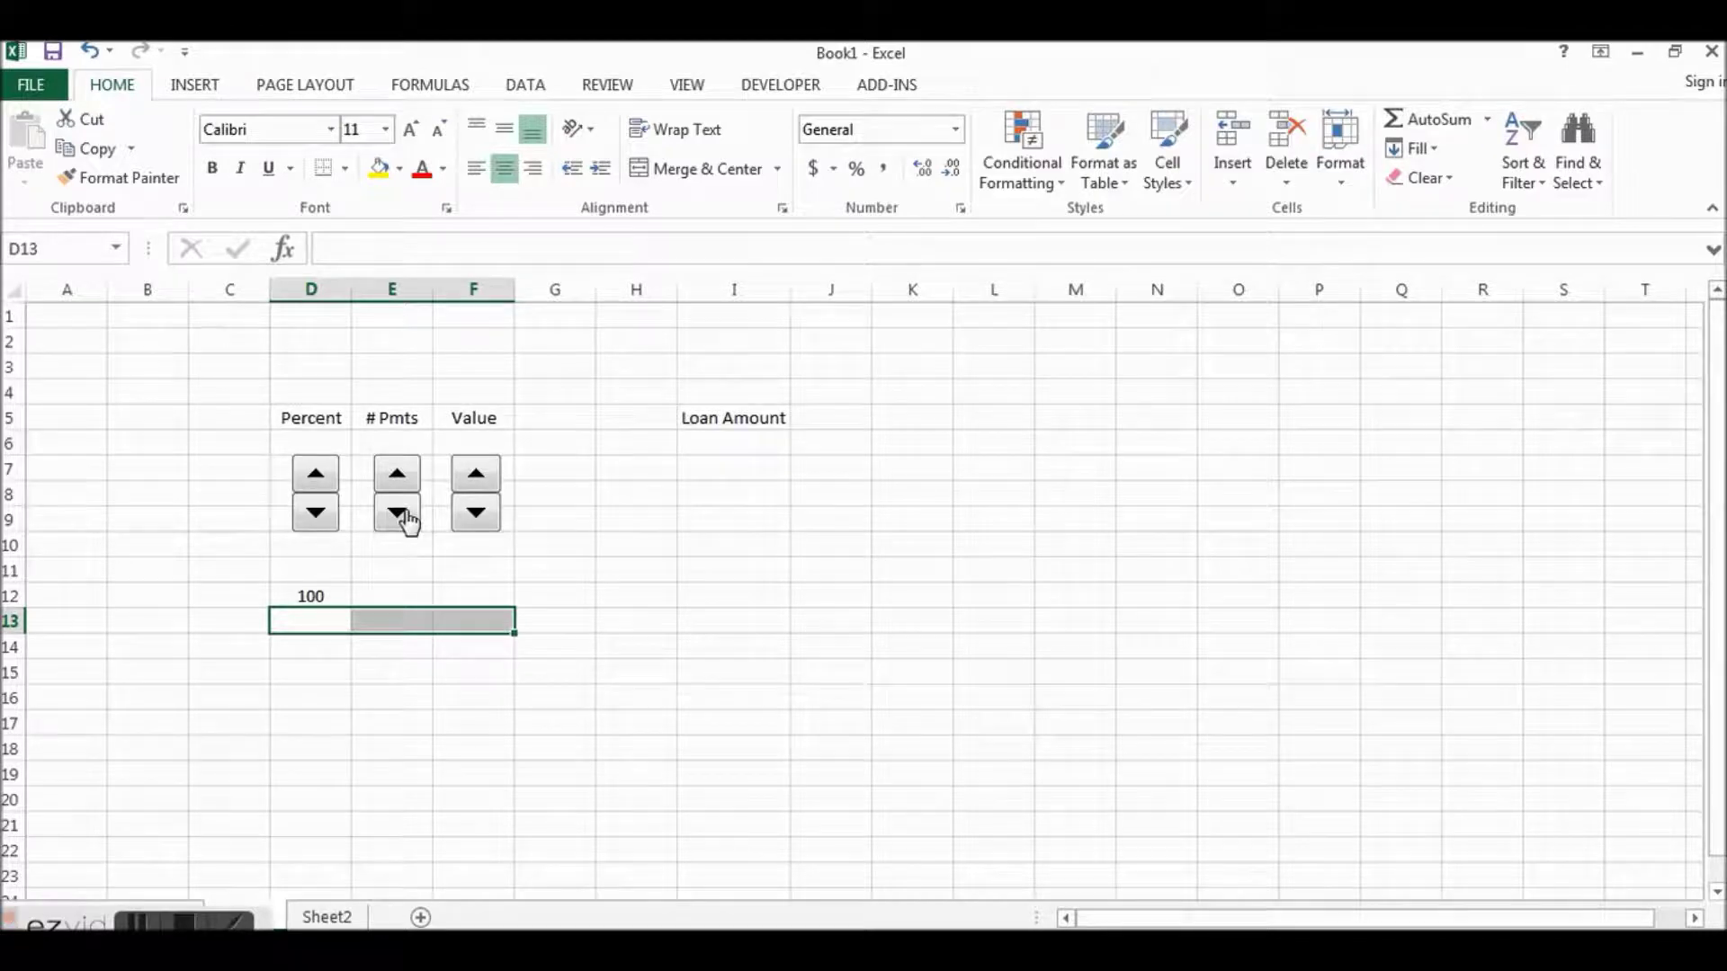
{"action": "right_click", "coordinate": [407, 520]}
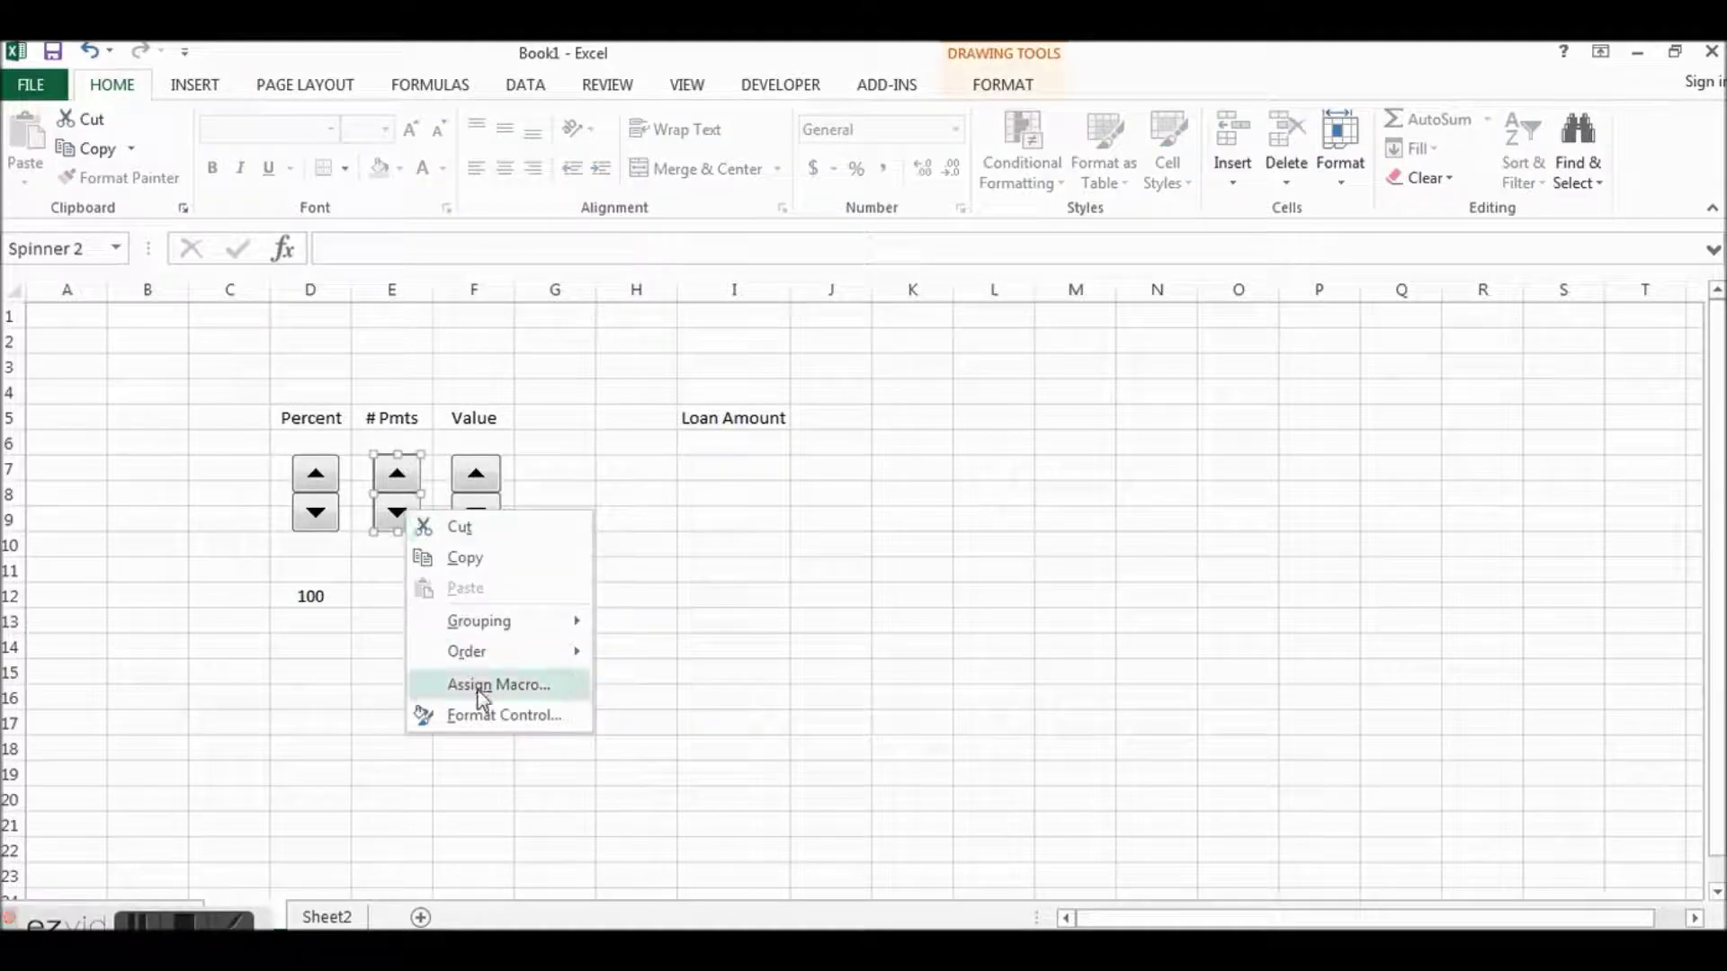
Step: Configure the # Pmts spinner for 12–360 in steps of 6, linked to cell E12
{"action": "left_click", "coordinate": [494, 716]}
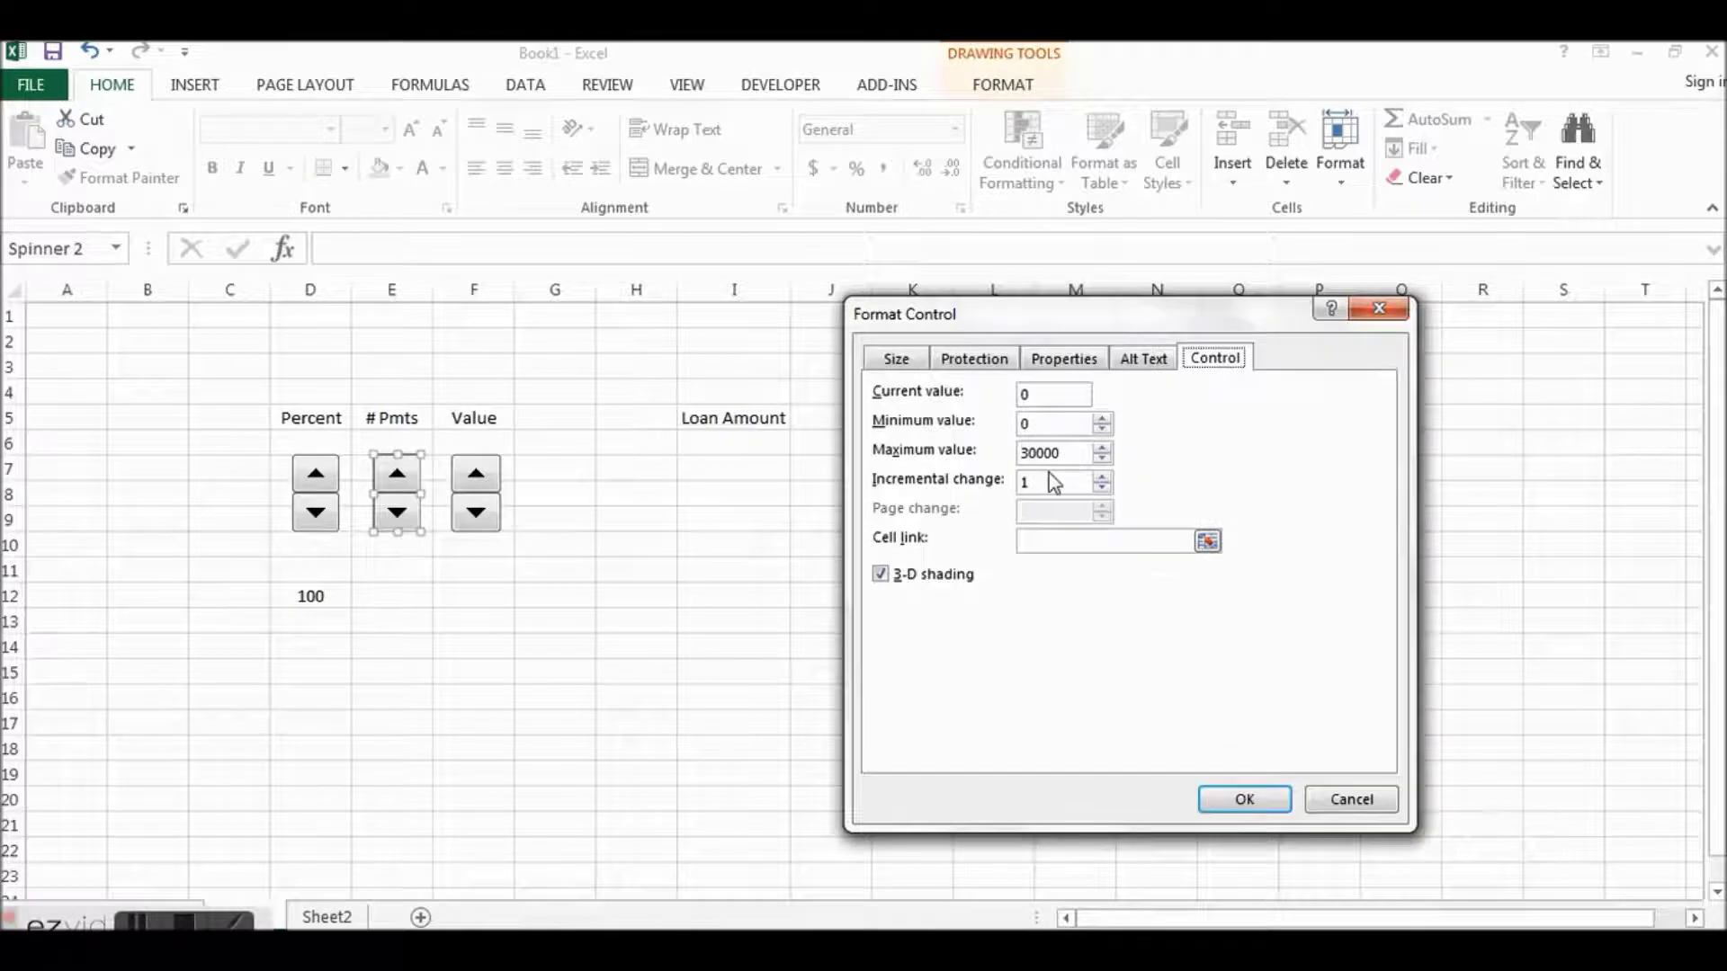
{"action": "left_click", "coordinate": [1036, 393]}
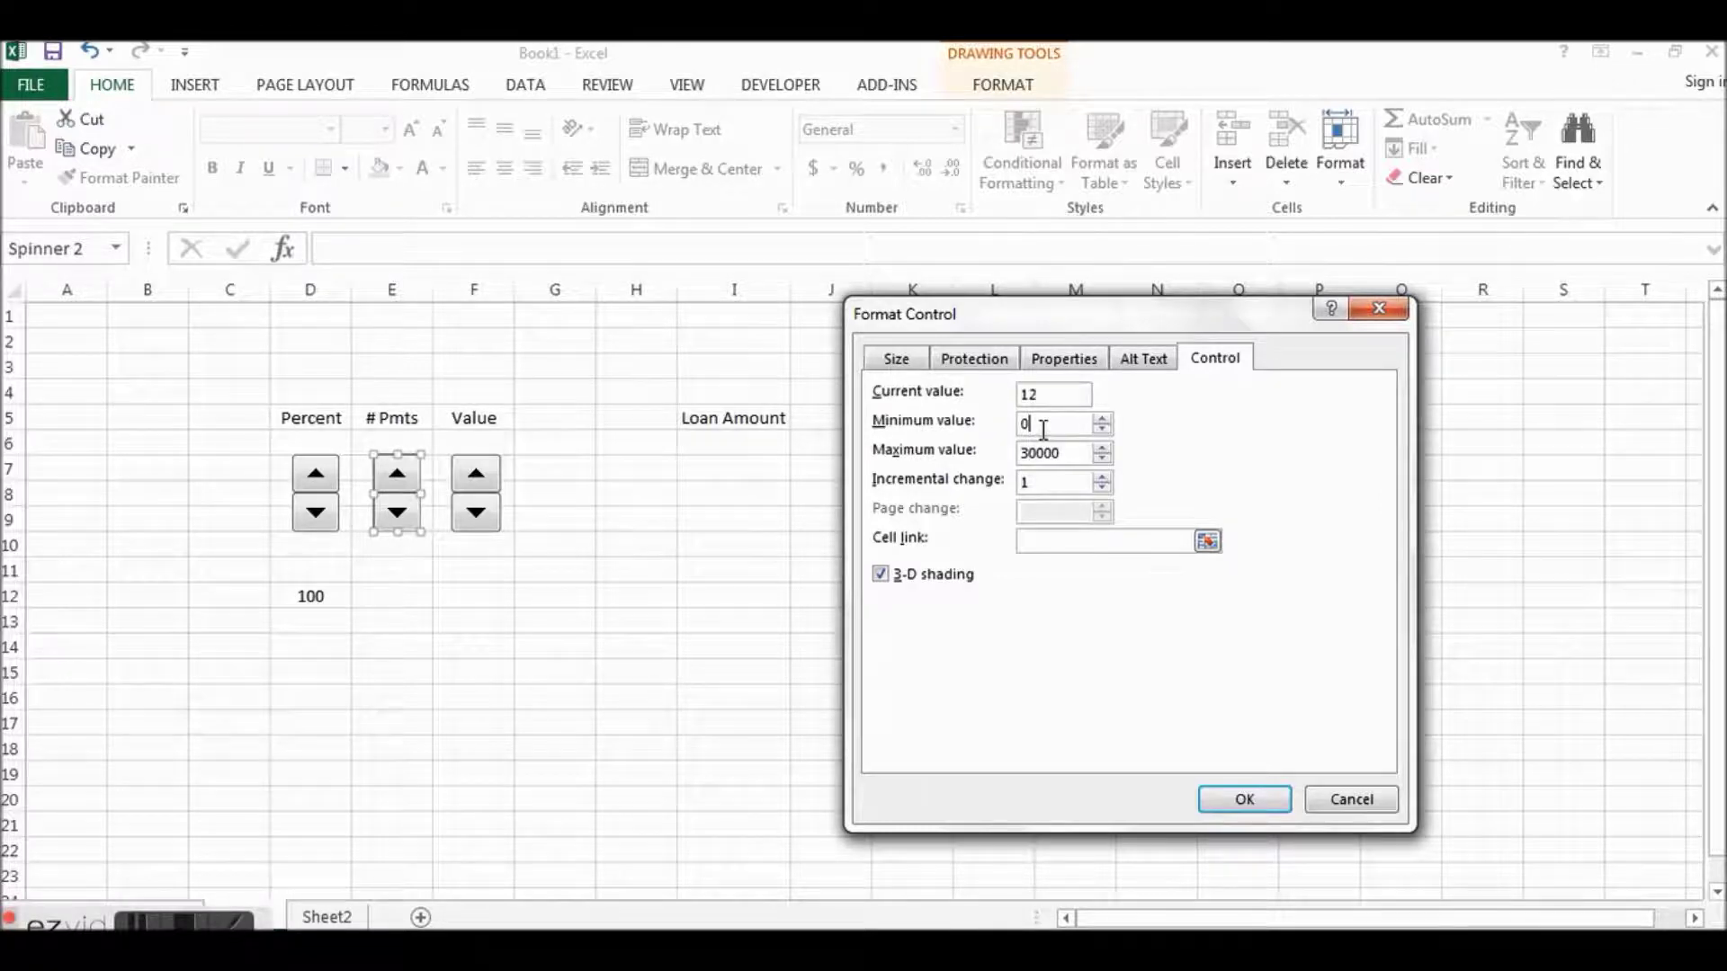
{"action": "double_click", "coordinate": [1043, 429]}
{"action": "left_click_drag", "start_coordinate": [1069, 452], "coordinate": [1005, 451]}
{"action": "type", "text": "360"}
{"action": "left_click", "coordinate": [1075, 538]}
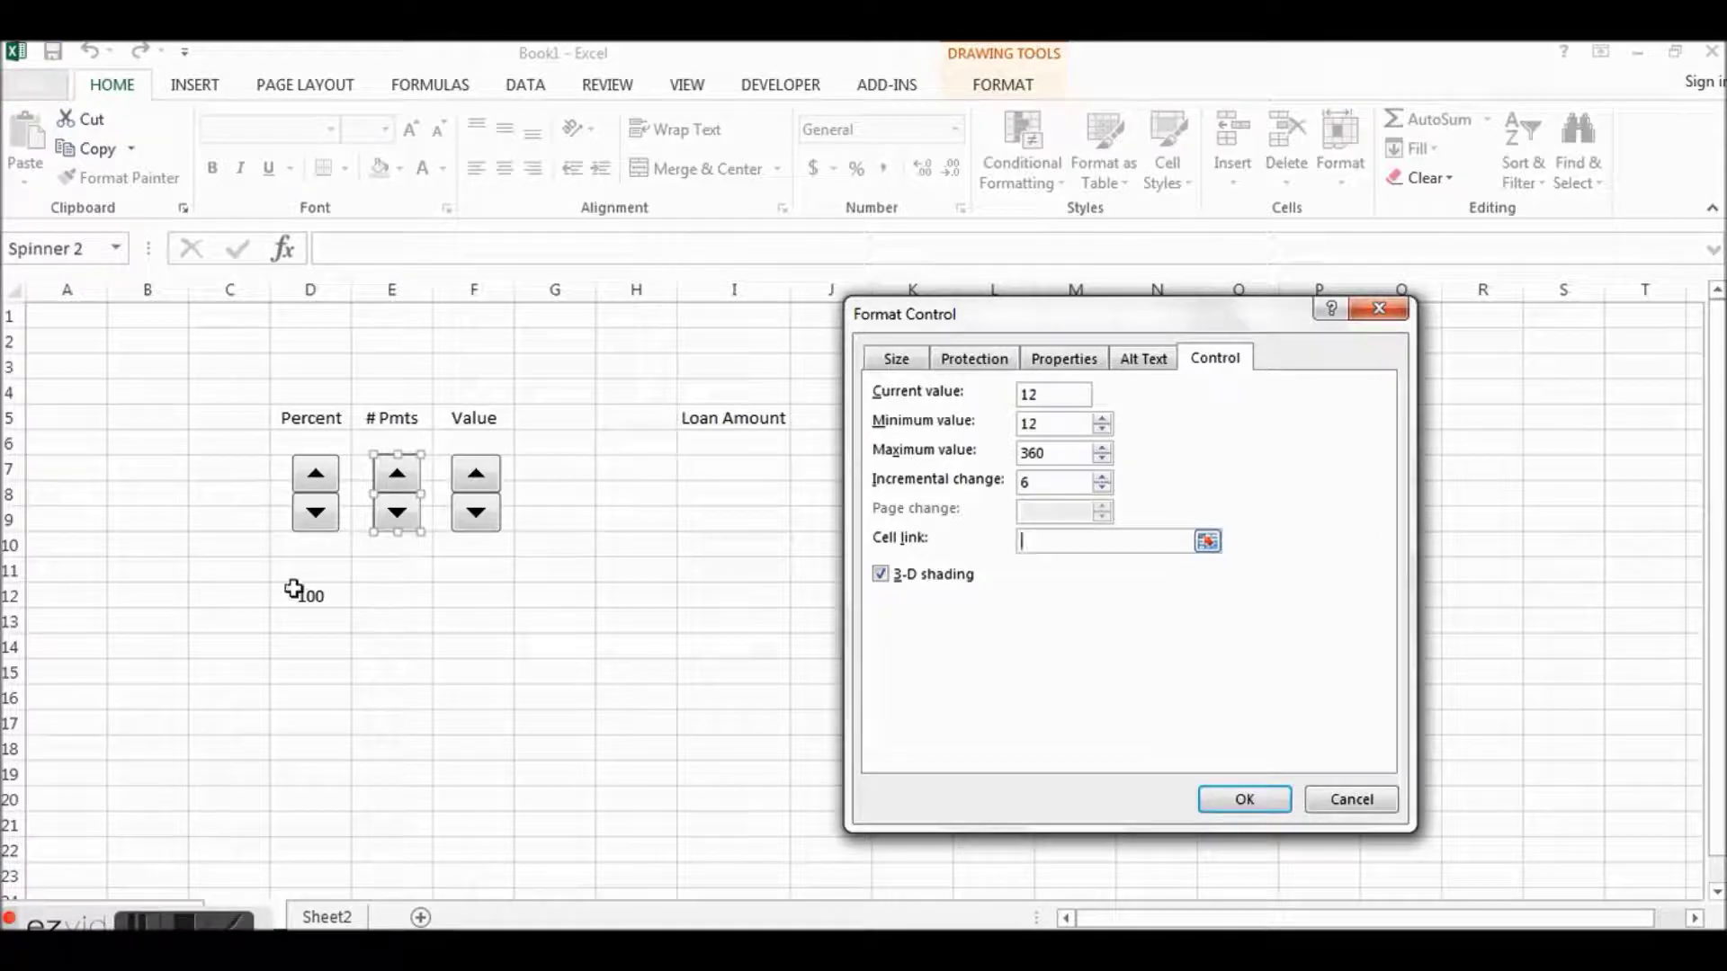
{"action": "left_click", "coordinate": [410, 596]}
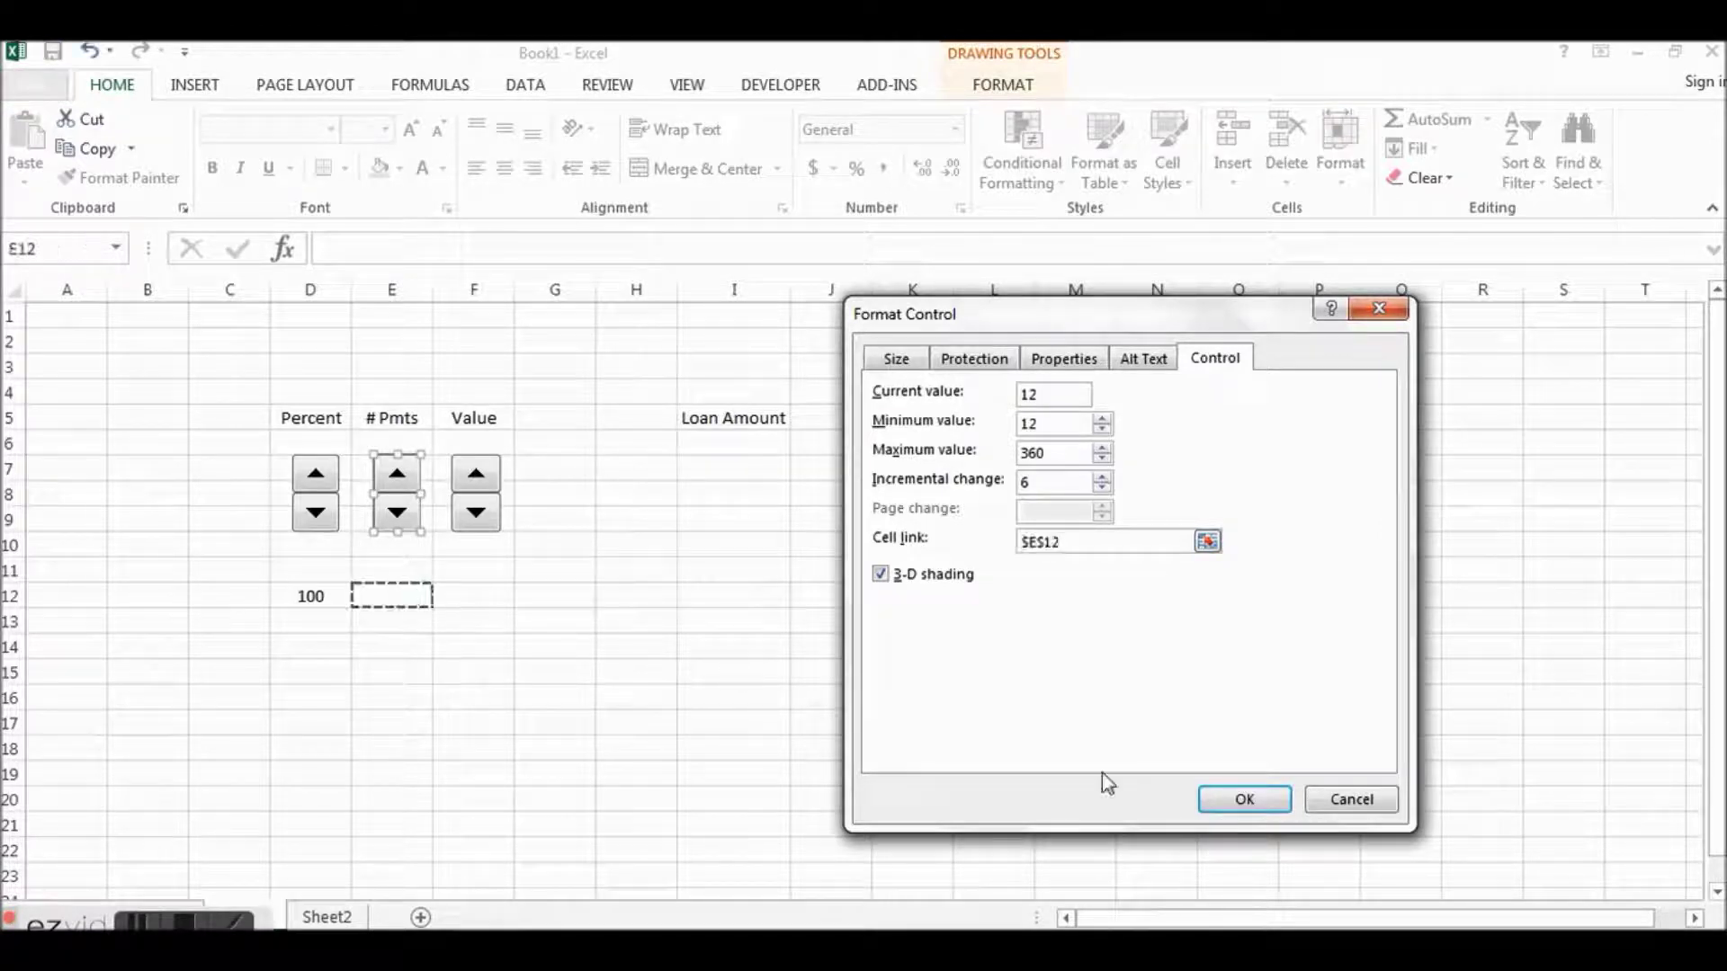
{"action": "left_click", "coordinate": [1243, 799]}
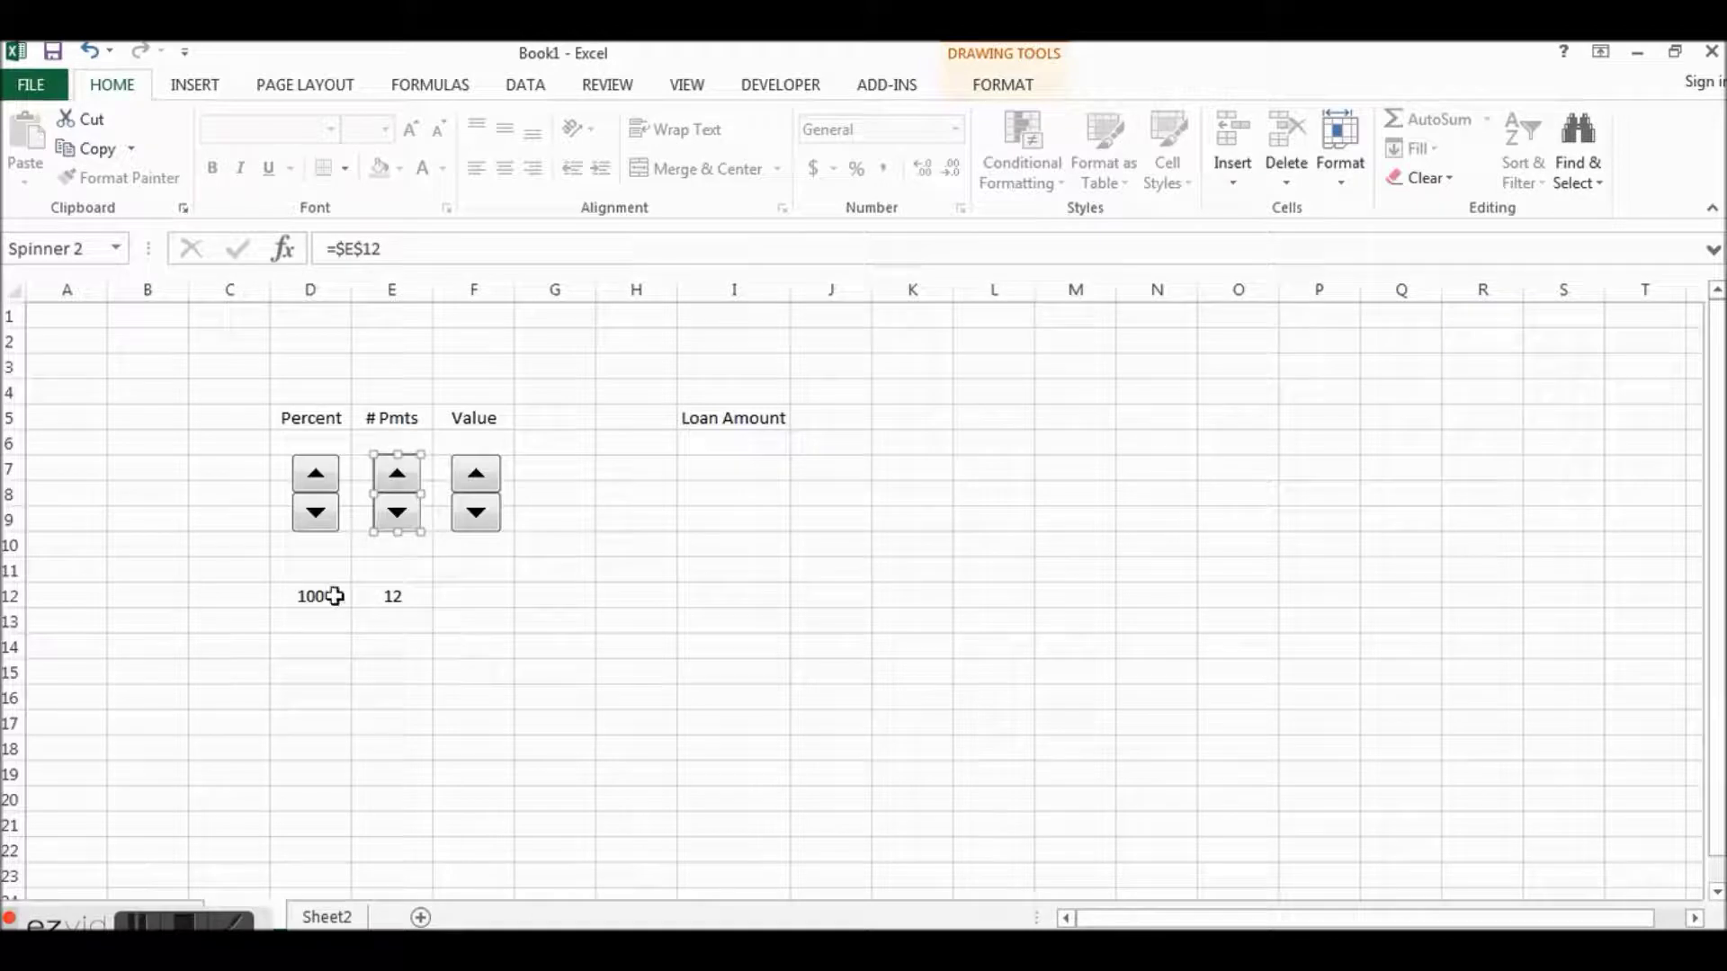
Step: Test the # Pmts spinner, raising E12 to 120 and then lowering it to 78
{"action": "left_click", "coordinate": [470, 629]}
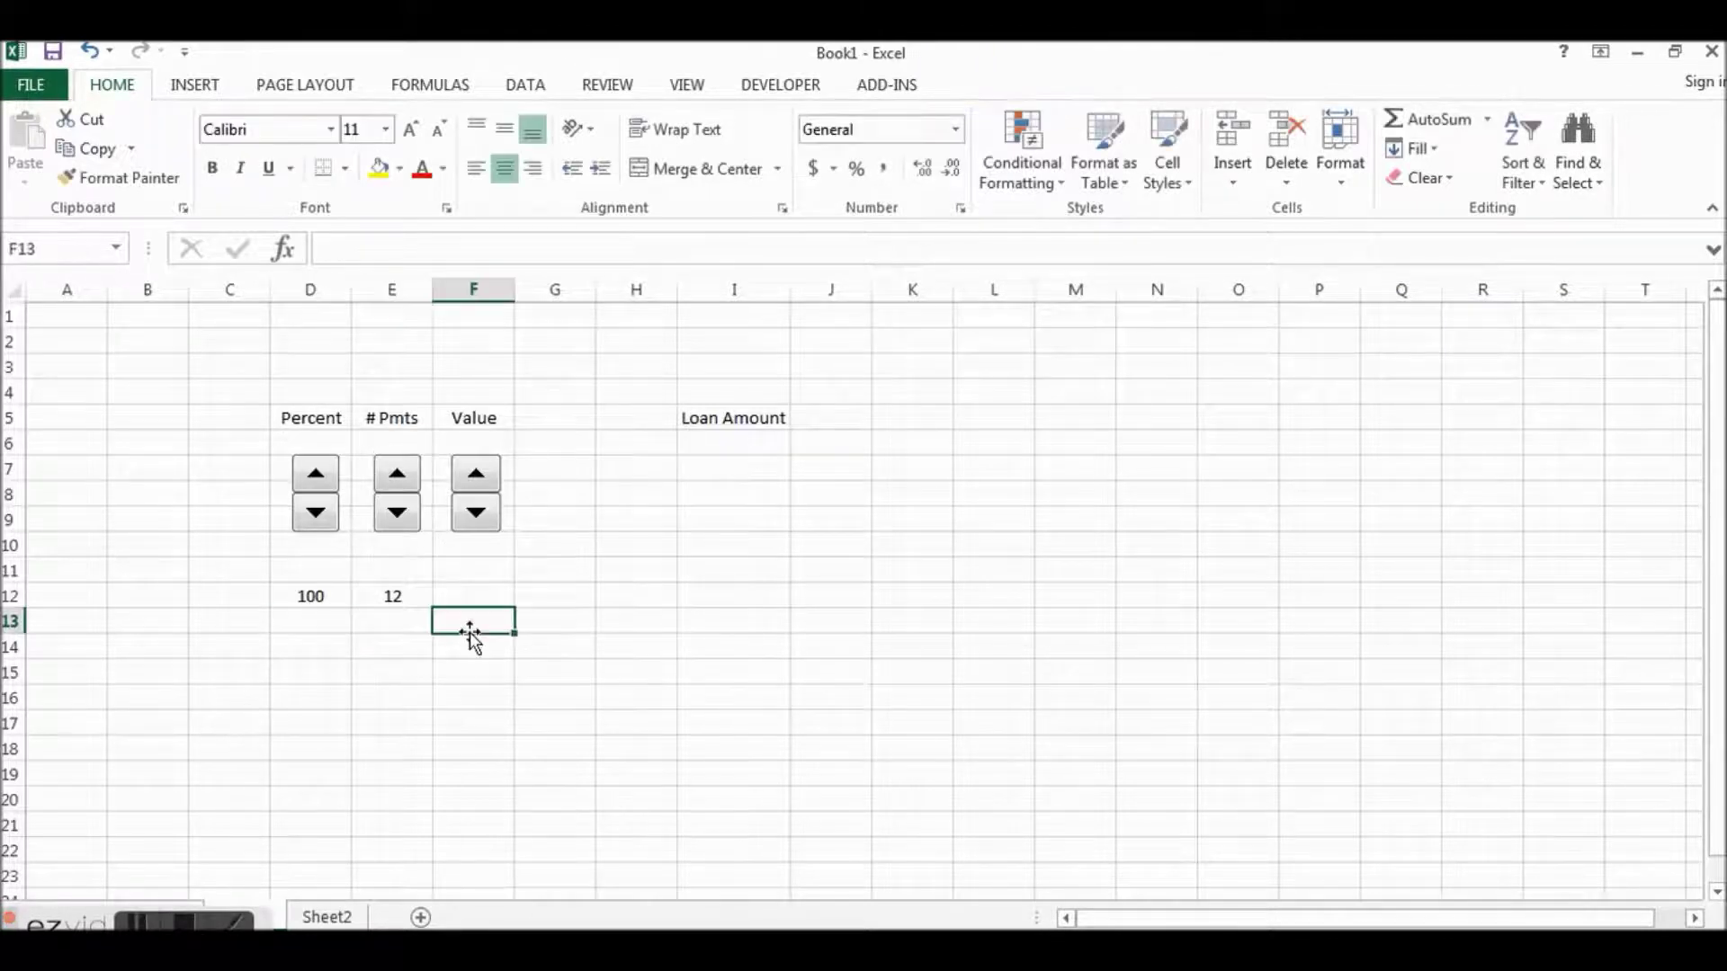
{"action": "left_click", "coordinate": [398, 474]}
{"action": "left_click", "coordinate": [398, 474]}
{"action": "double_click", "coordinate": [397, 474]}
{"action": "double_click", "coordinate": [397, 474]}
{"action": "double_click", "coordinate": [397, 474]}
{"action": "triple_click", "coordinate": [397, 474]}
{"action": "triple_click", "coordinate": [398, 474]}
{"action": "triple_click", "coordinate": [398, 474]}
{"action": "left_click", "coordinate": [413, 520]}
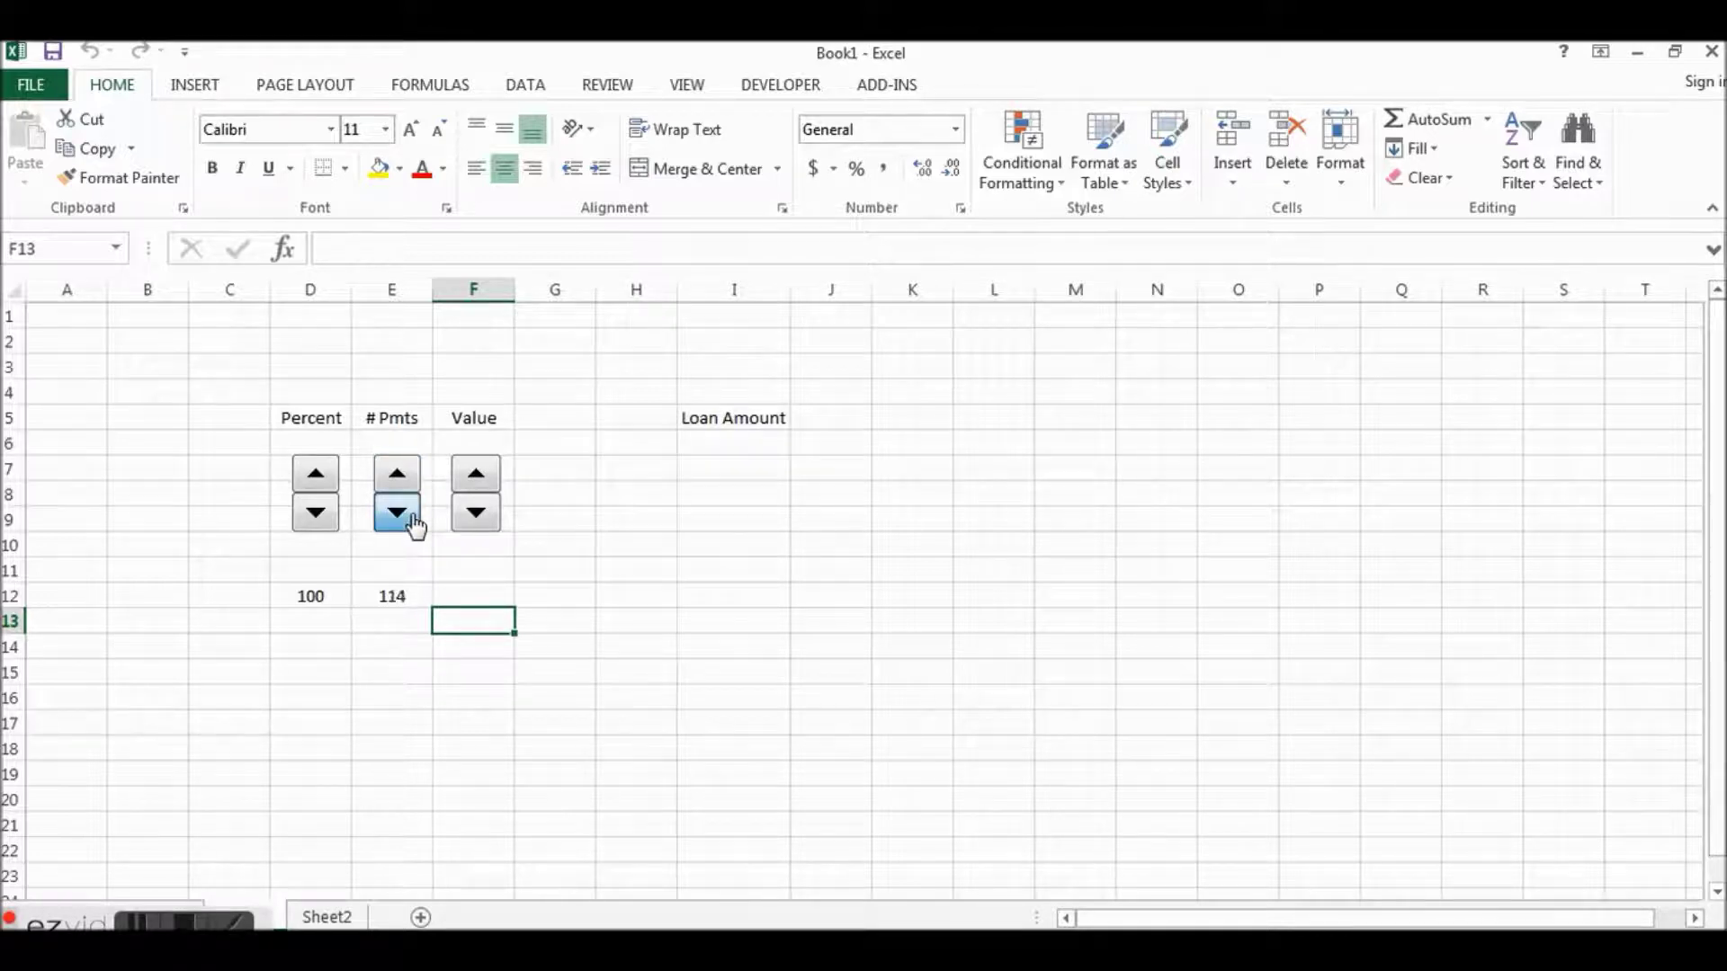
{"action": "triple_click", "coordinate": [396, 512]}
{"action": "left_click", "coordinate": [397, 513]}
{"action": "double_click", "coordinate": [397, 513]}
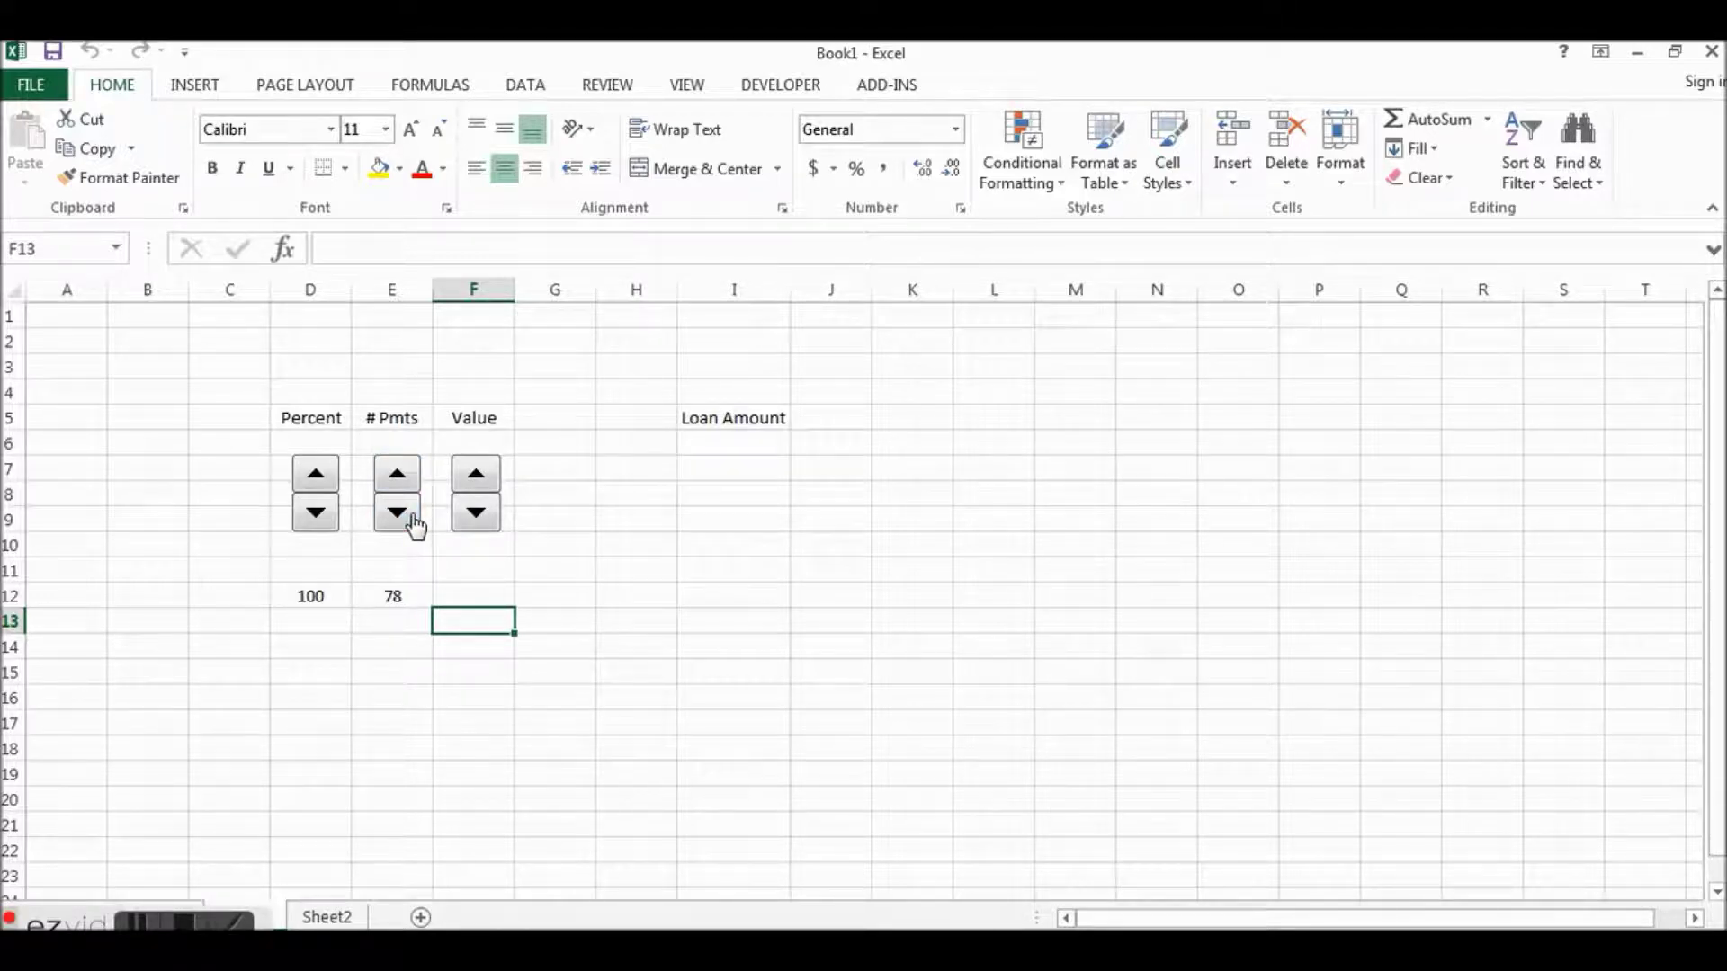
Step: In the Value spinner's Format Control, set the current and minimum values to 1200
{"action": "right_click", "coordinate": [478, 525]}
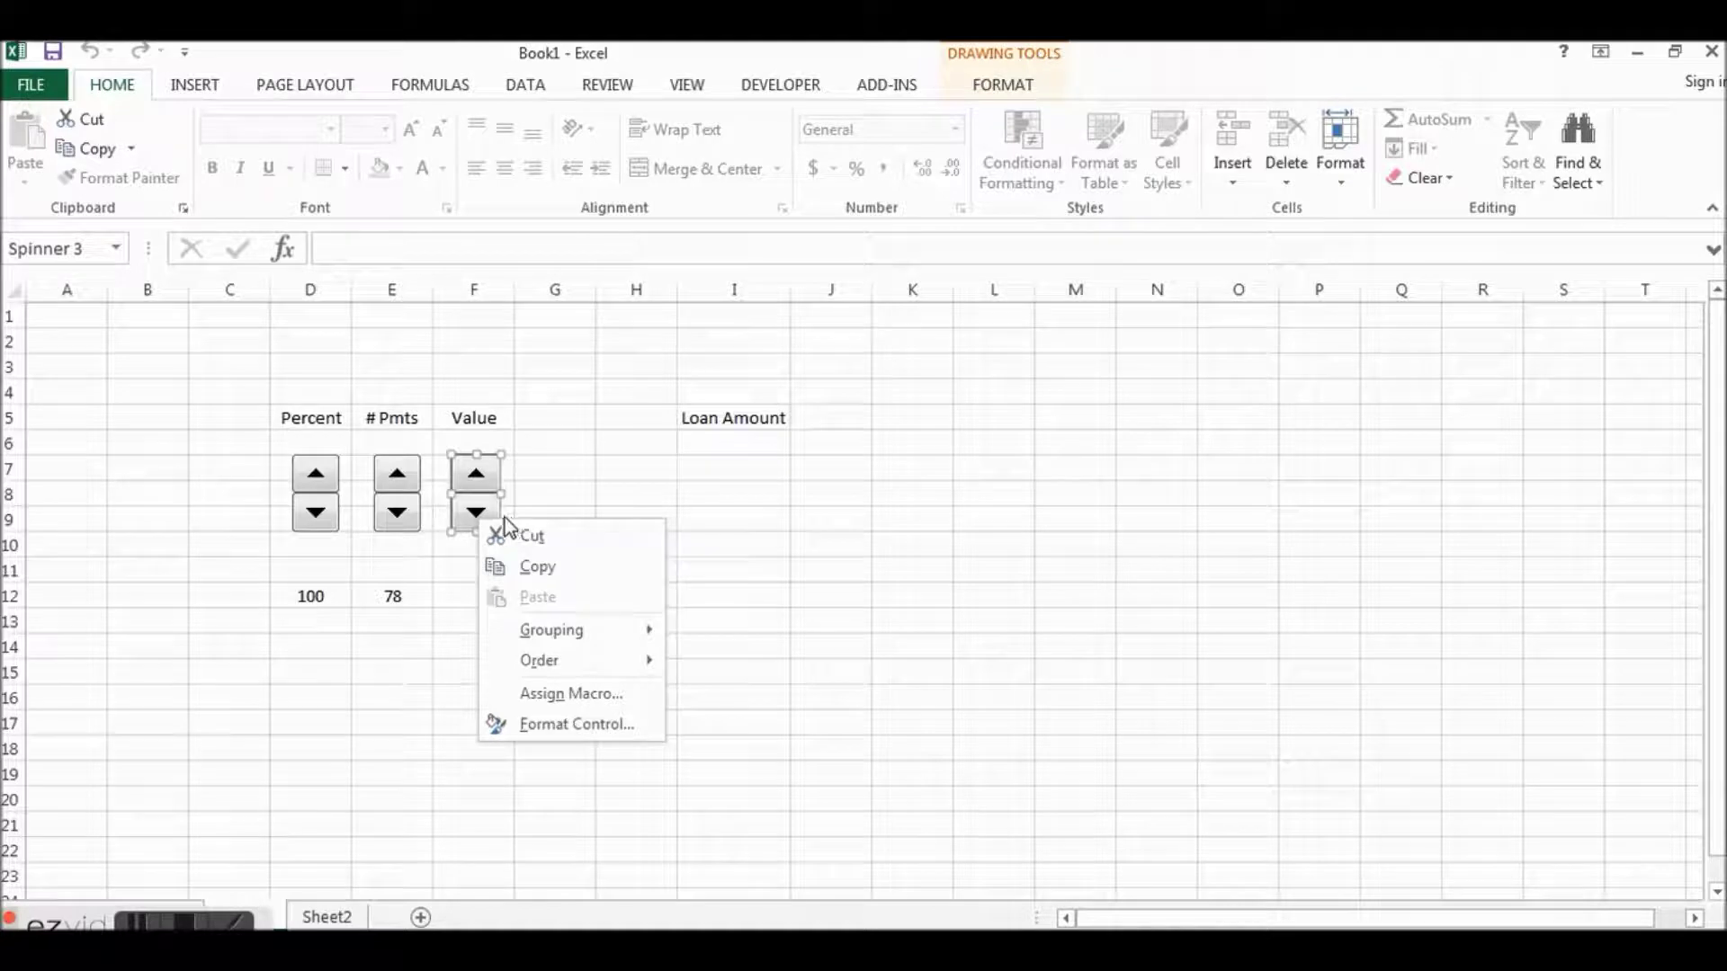
{"action": "left_click", "coordinate": [568, 721]}
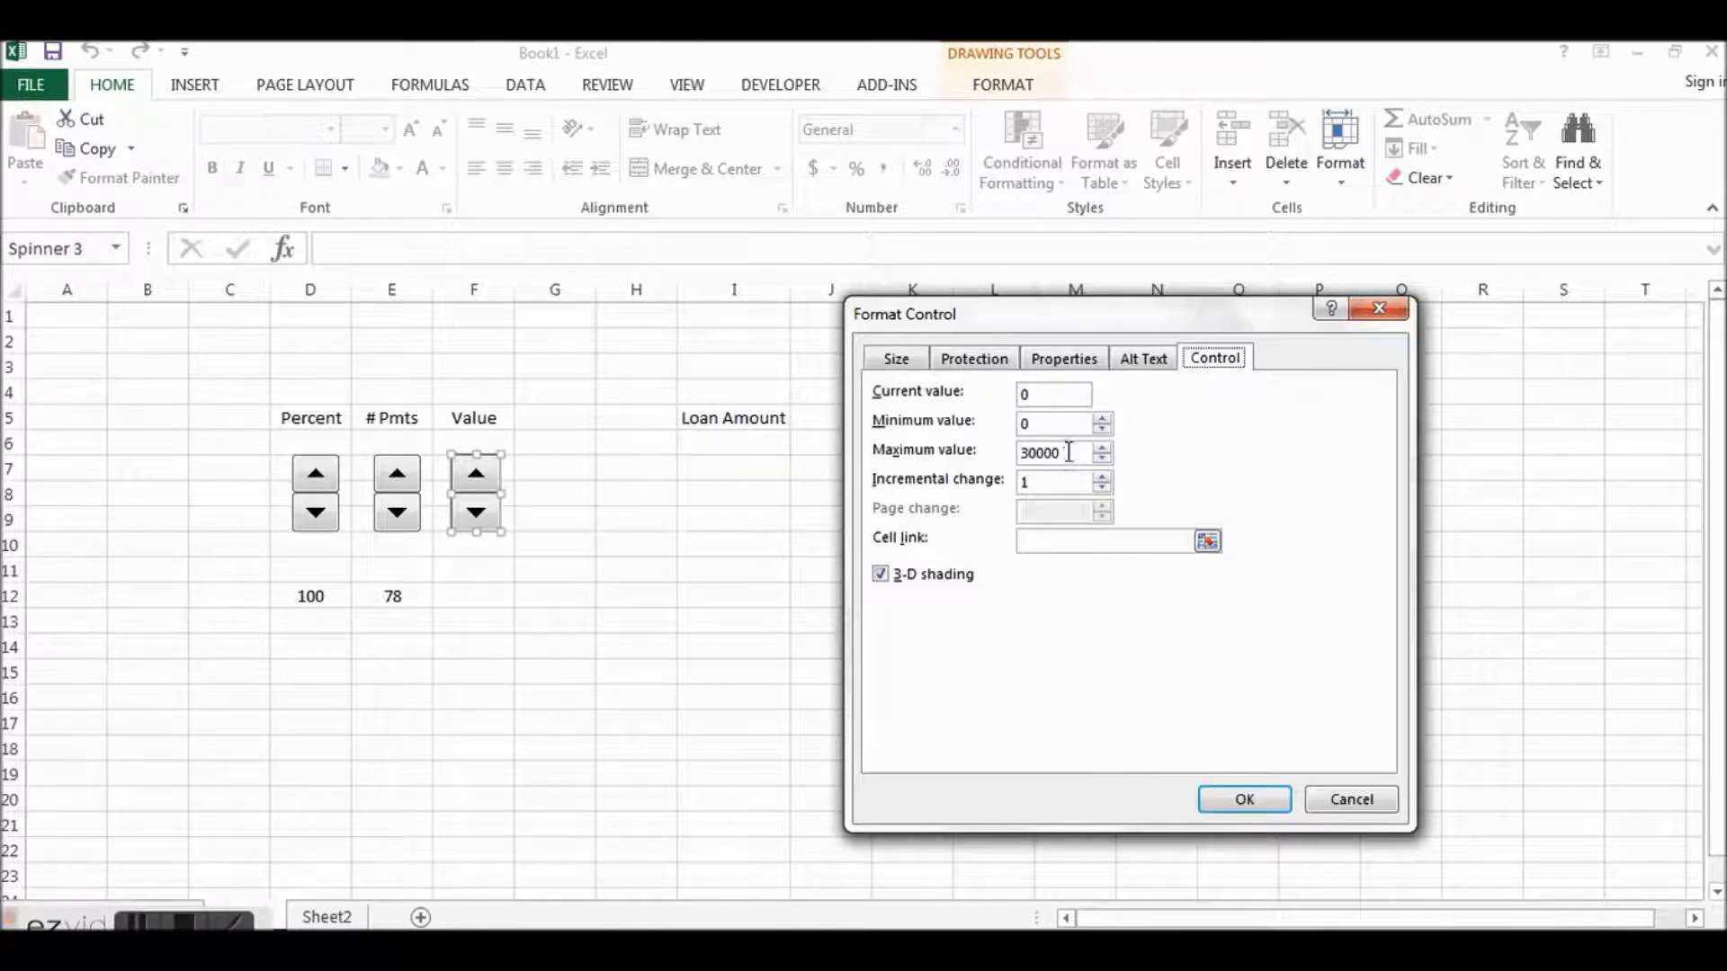
{"action": "left_click", "coordinate": [1030, 479]}
{"action": "left_click", "coordinate": [1040, 396]}
{"action": "key", "text": "BackSpace"}
{"action": "type", "text": "12000"}
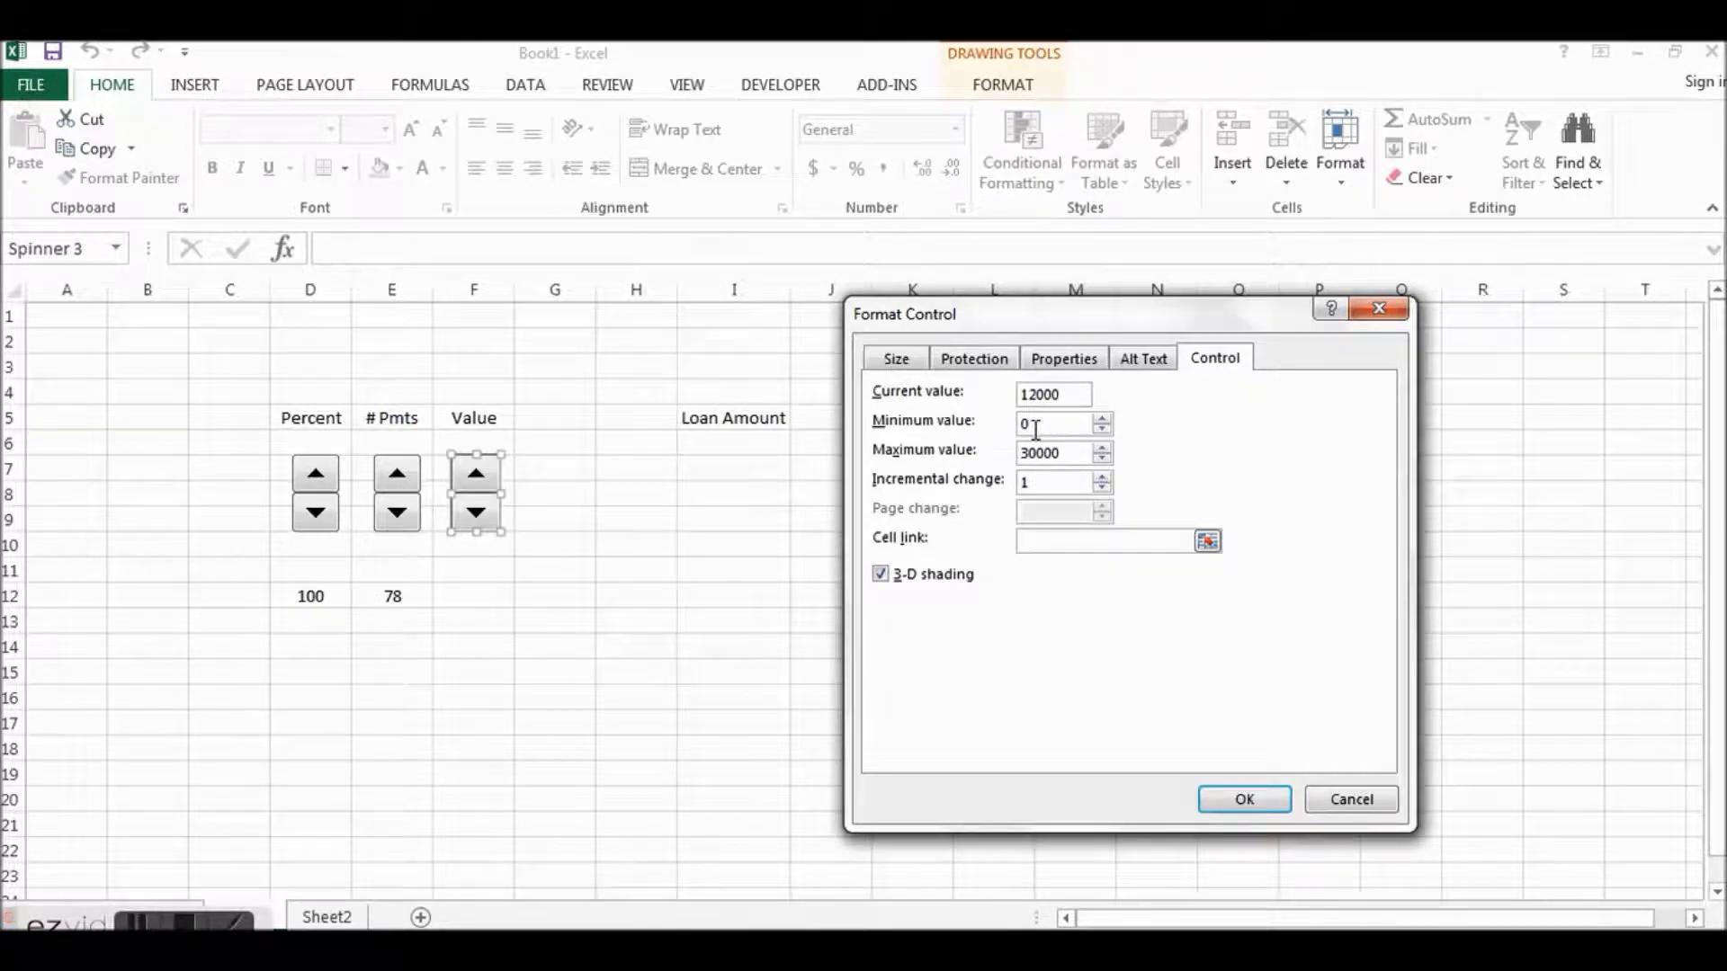
{"action": "key", "text": "BackSpace"}
{"action": "type", "text": "12"}
{"action": "key", "text": "BackSpace"}
{"action": "left_click", "coordinate": [1054, 425]}
{"action": "type", "text": "00"}
Step: Set the Value spinner's increment to 10 and link it to cell F12
{"action": "left_click", "coordinate": [1050, 479]}
{"action": "key", "text": "BackSpace"}
{"action": "type", "text": "10"}
{"action": "left_click", "coordinate": [1083, 543]}
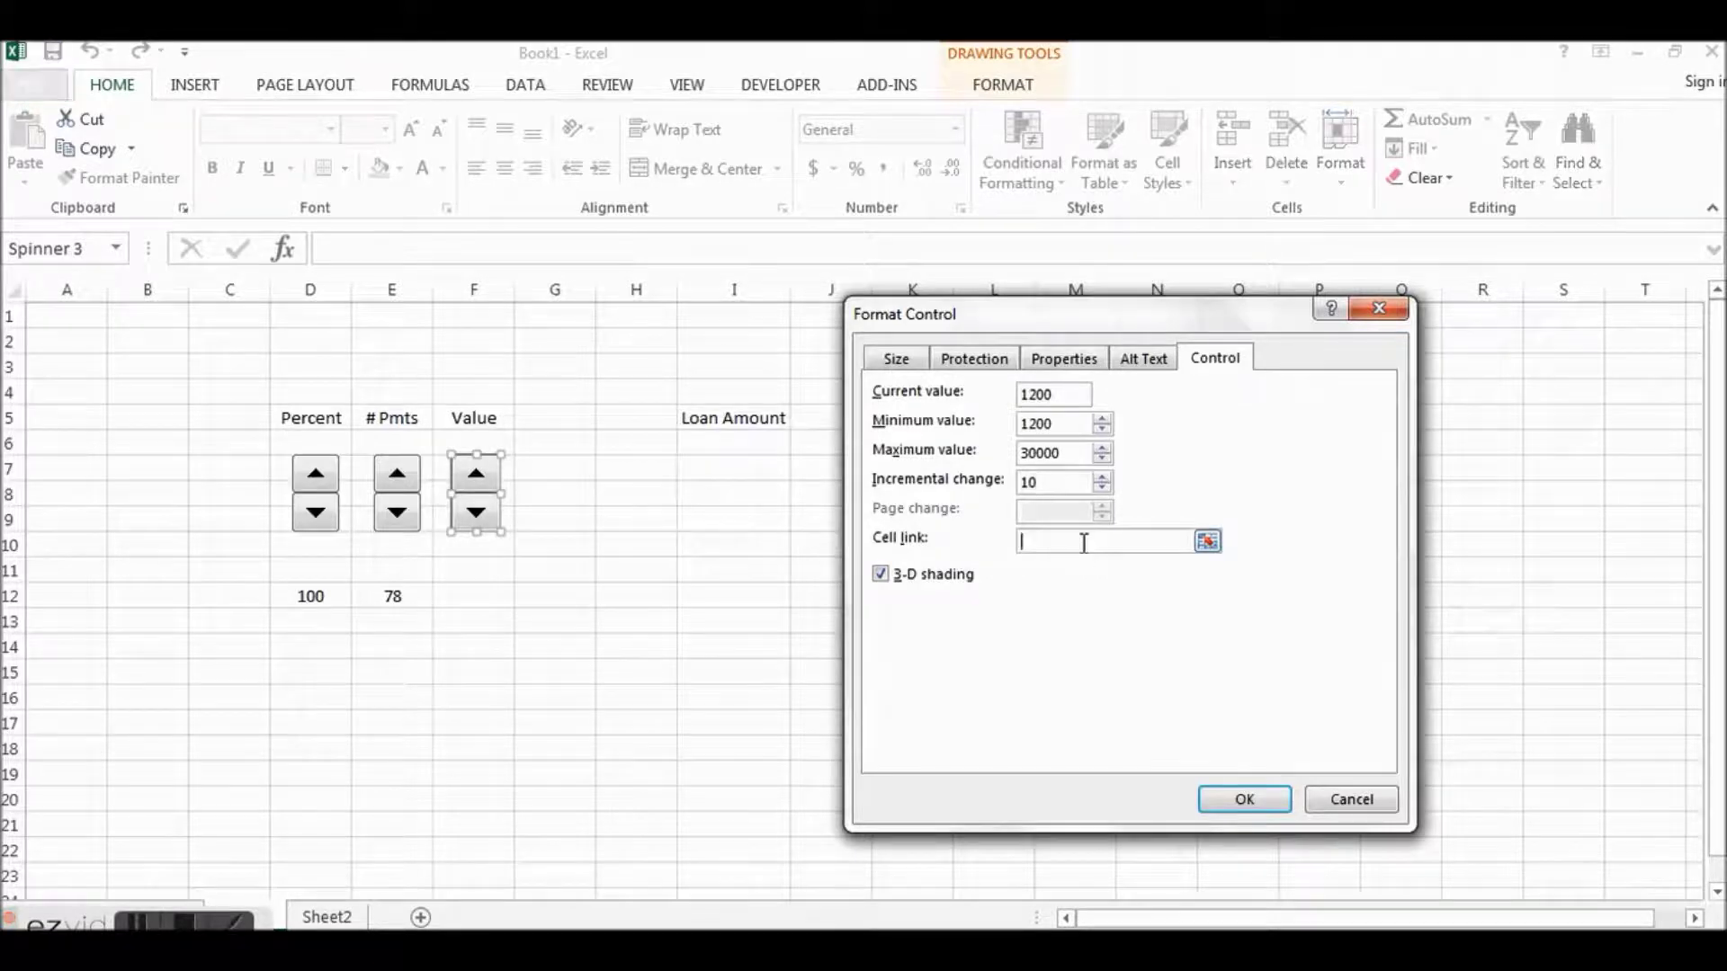
{"action": "left_click", "coordinate": [473, 593]}
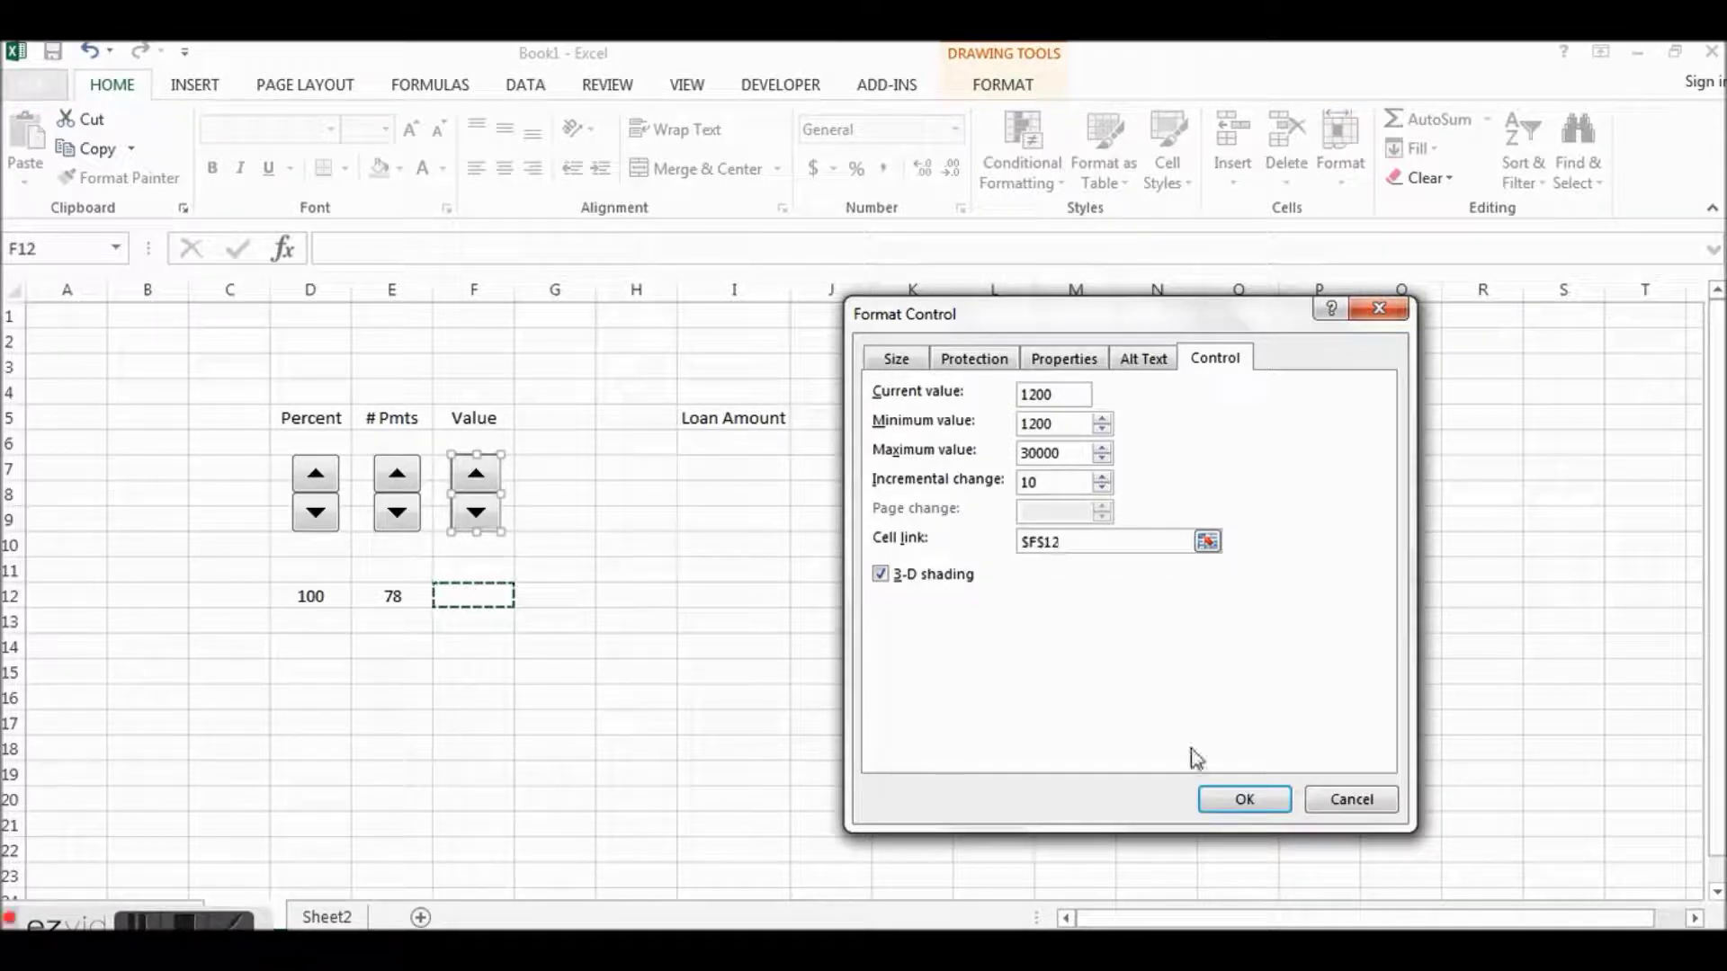
{"action": "left_click", "coordinate": [1244, 799]}
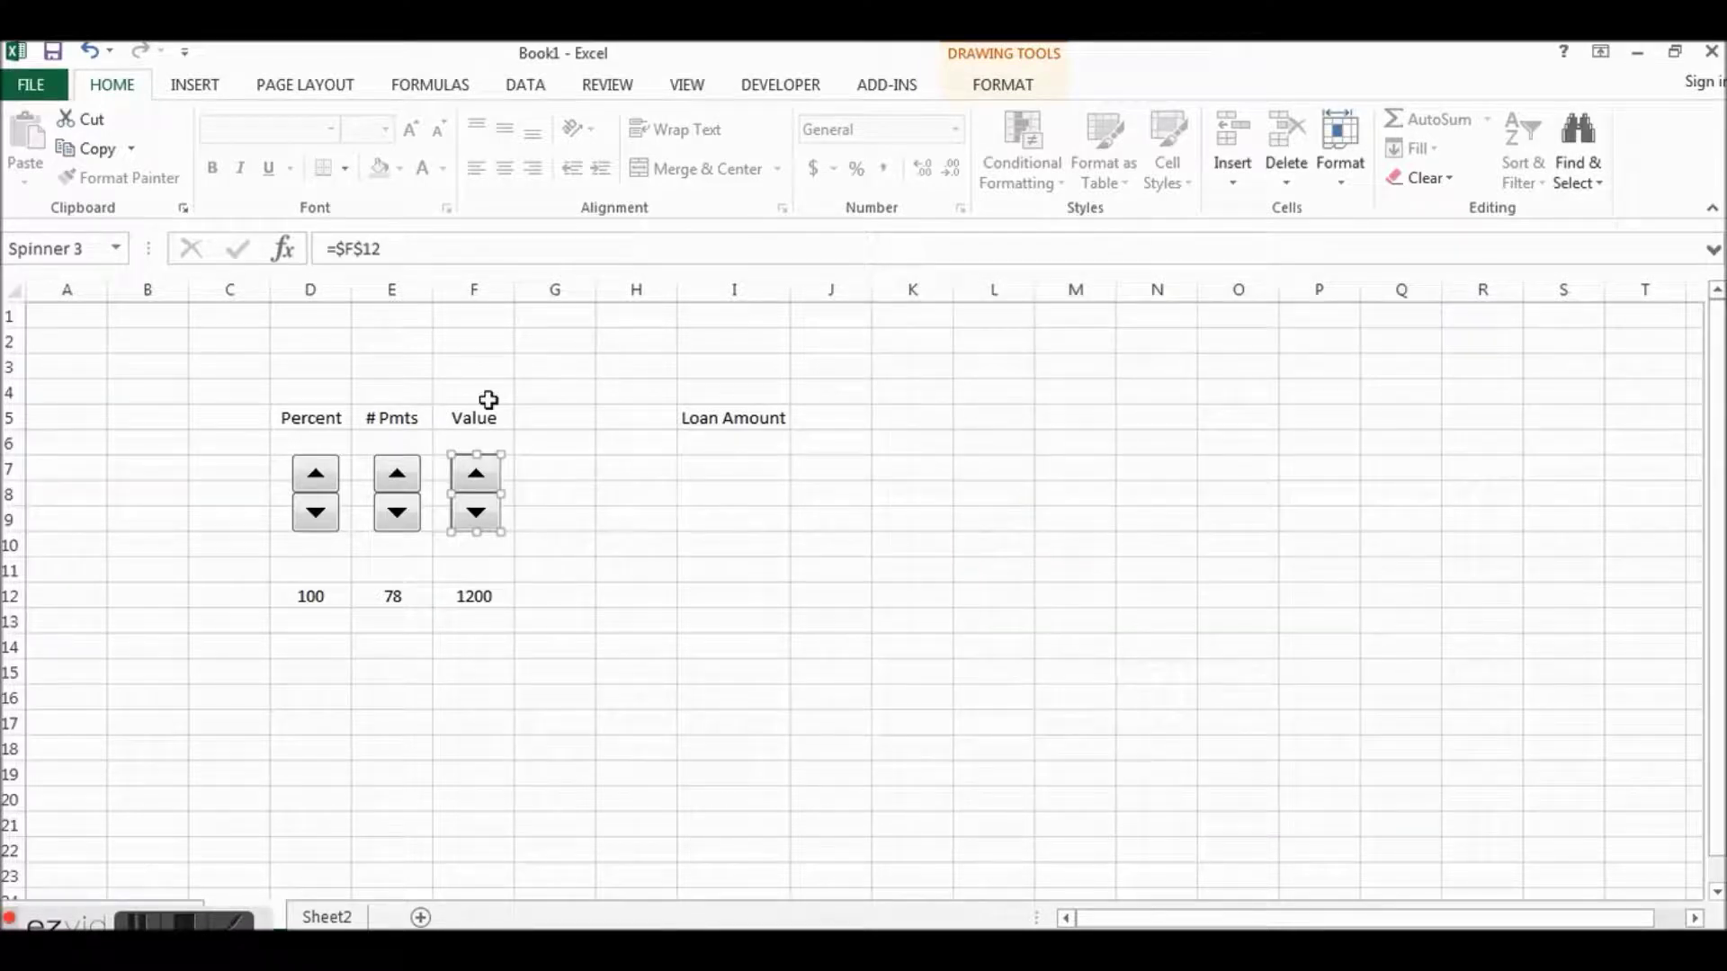
Step: Nudge the Value spinner up and down to check it changes F12
{"action": "left_click", "coordinate": [591, 541]}
{"action": "left_click", "coordinate": [478, 479]}
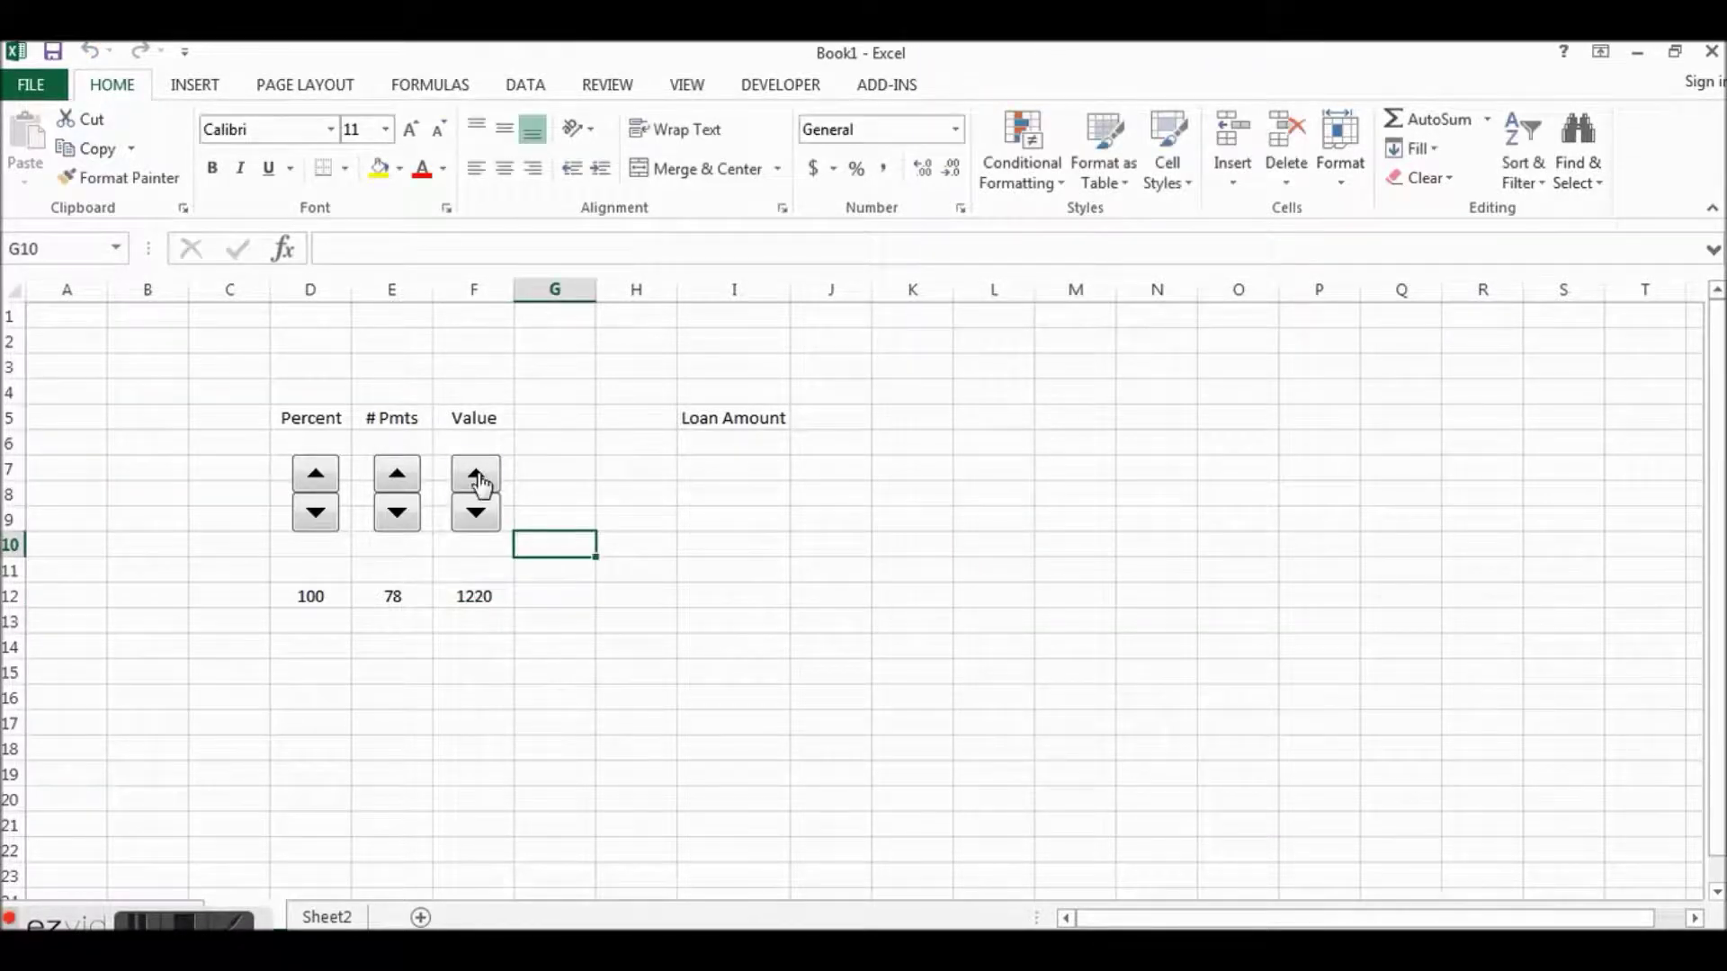
{"action": "left_click", "coordinate": [481, 483]}
{"action": "left_click", "coordinate": [481, 483]}
{"action": "left_click", "coordinate": [483, 520]}
{"action": "left_click", "coordinate": [483, 520]}
Step: Enter the formula =F12*10 in cell F13
{"action": "left_click", "coordinate": [483, 621]}
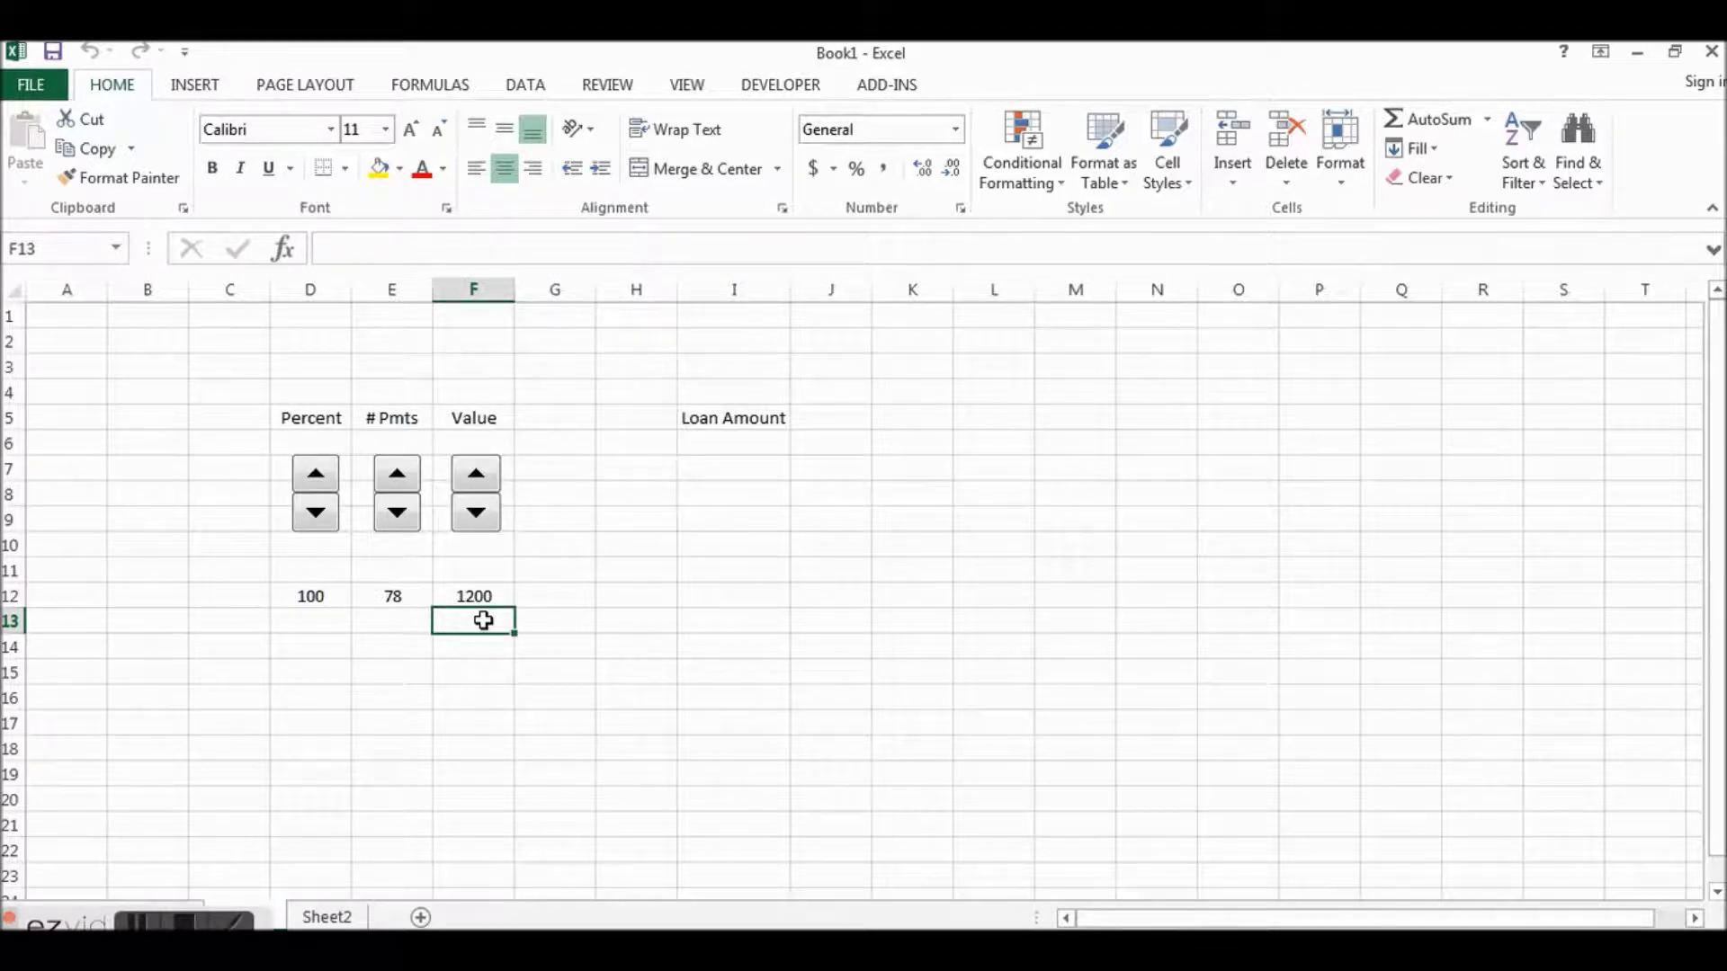
{"action": "type", "text": "="}
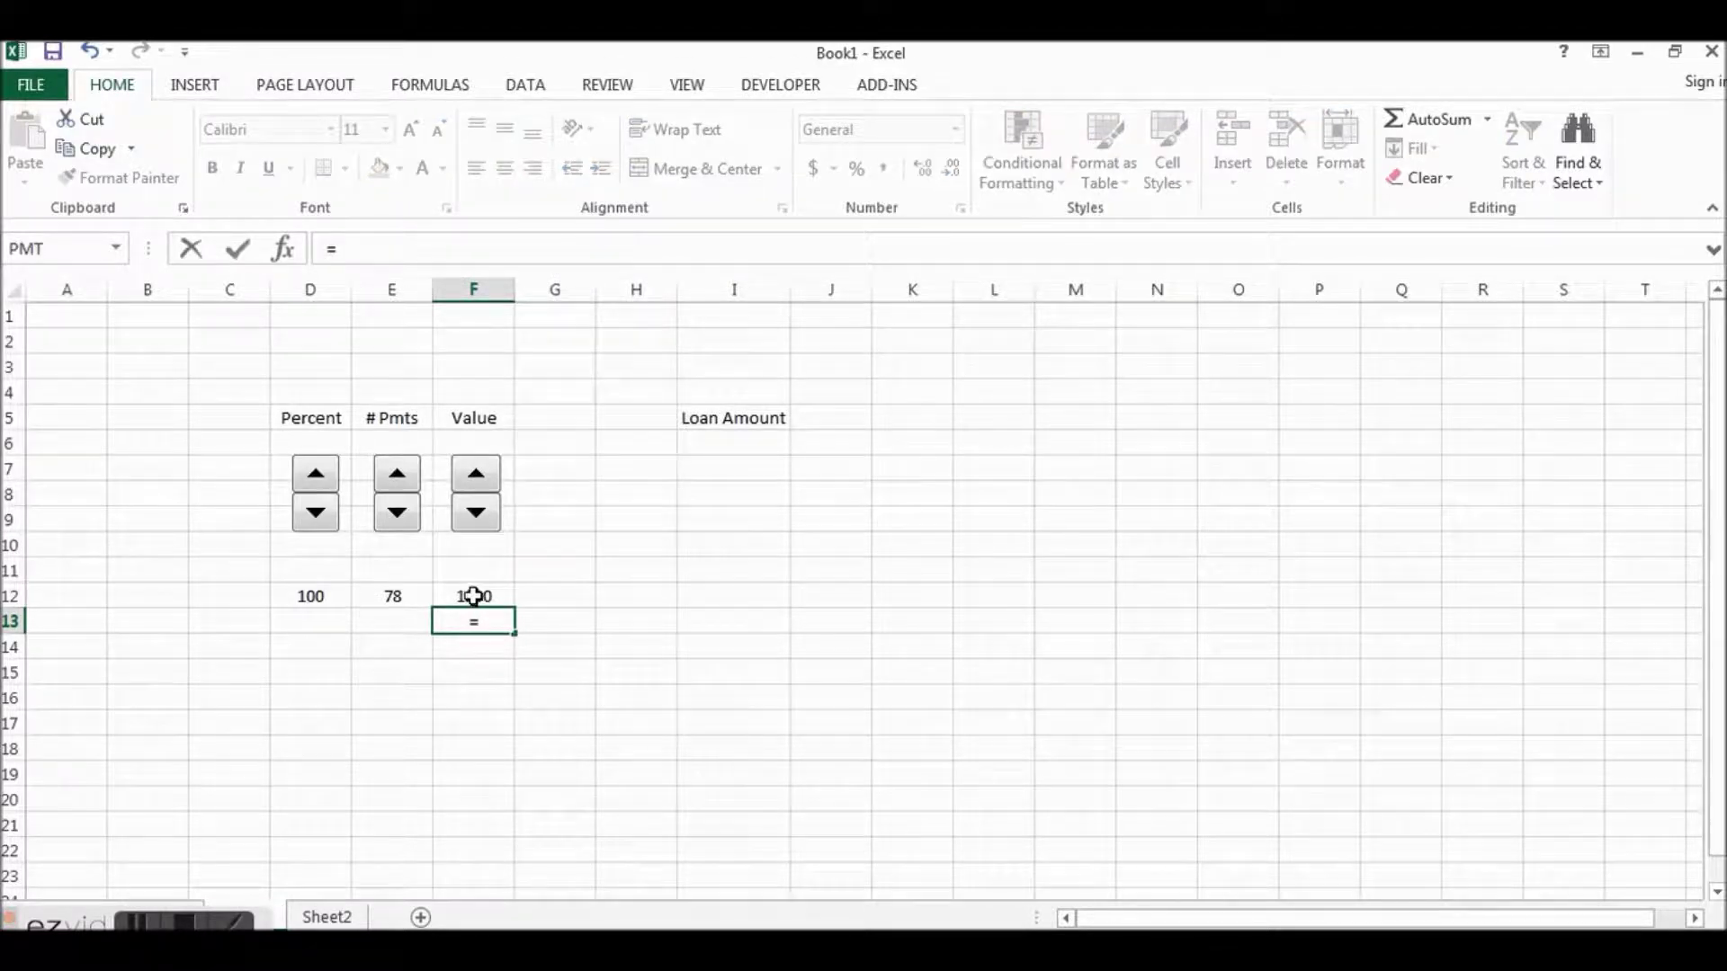
{"action": "left_click", "coordinate": [473, 596]}
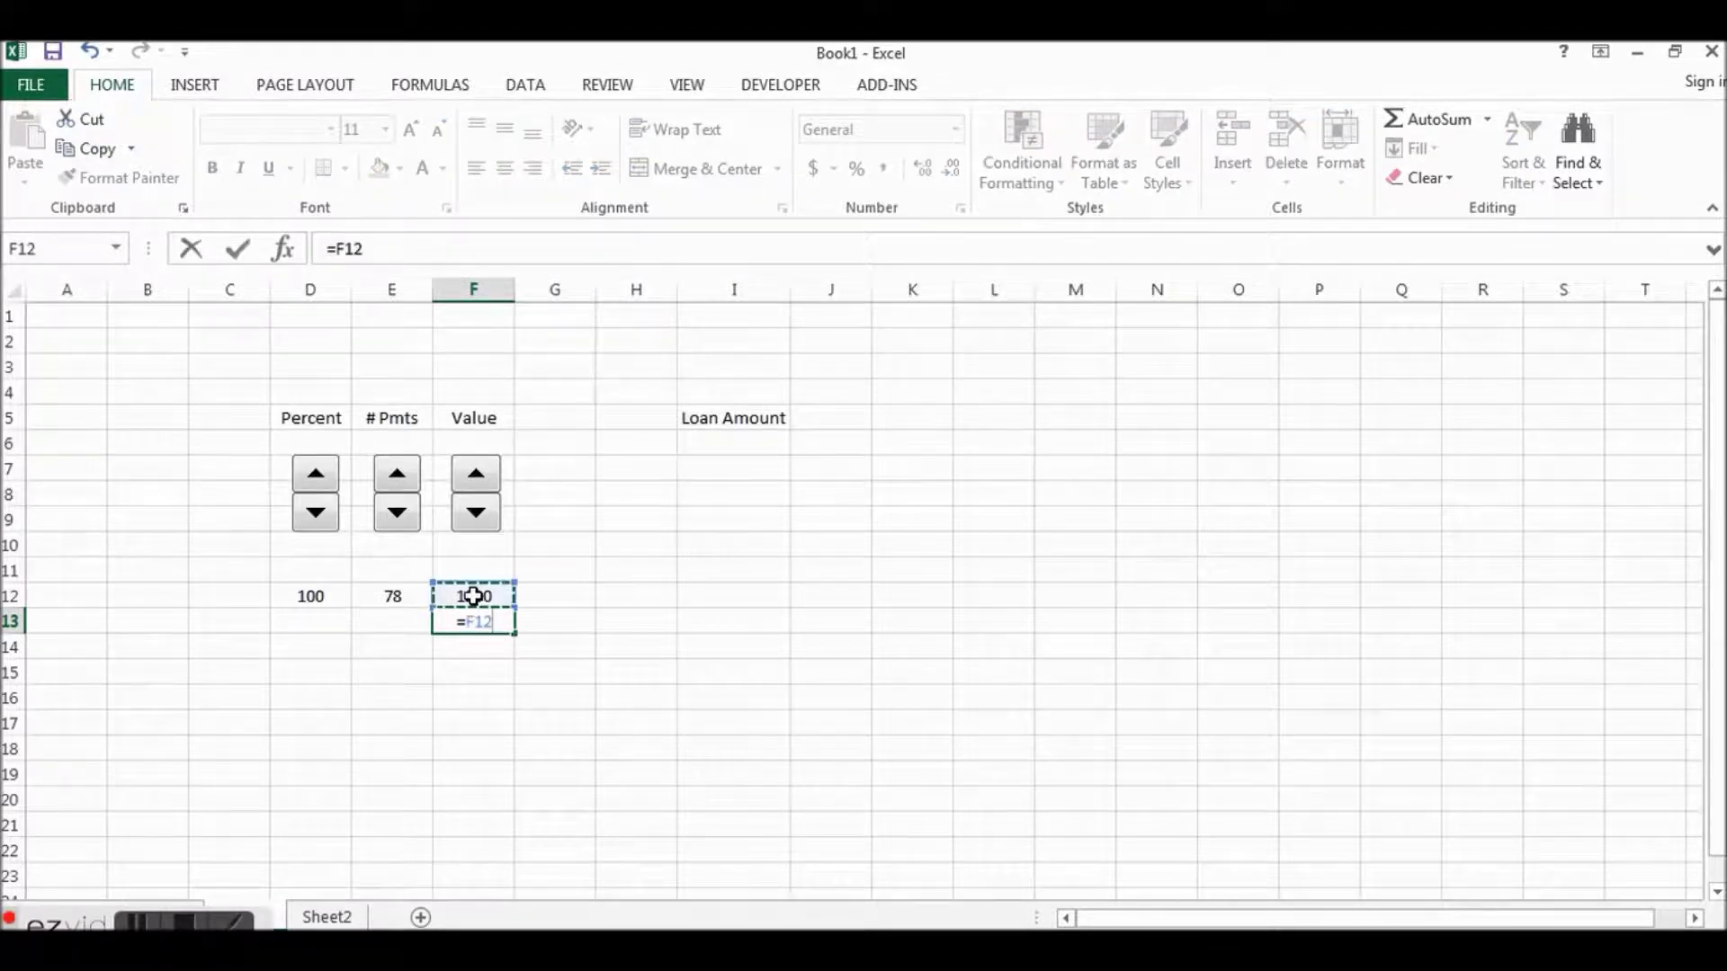
{"action": "left_click", "coordinate": [396, 247]}
{"action": "type", "text": "*10"}
{"action": "key", "text": "Return"}
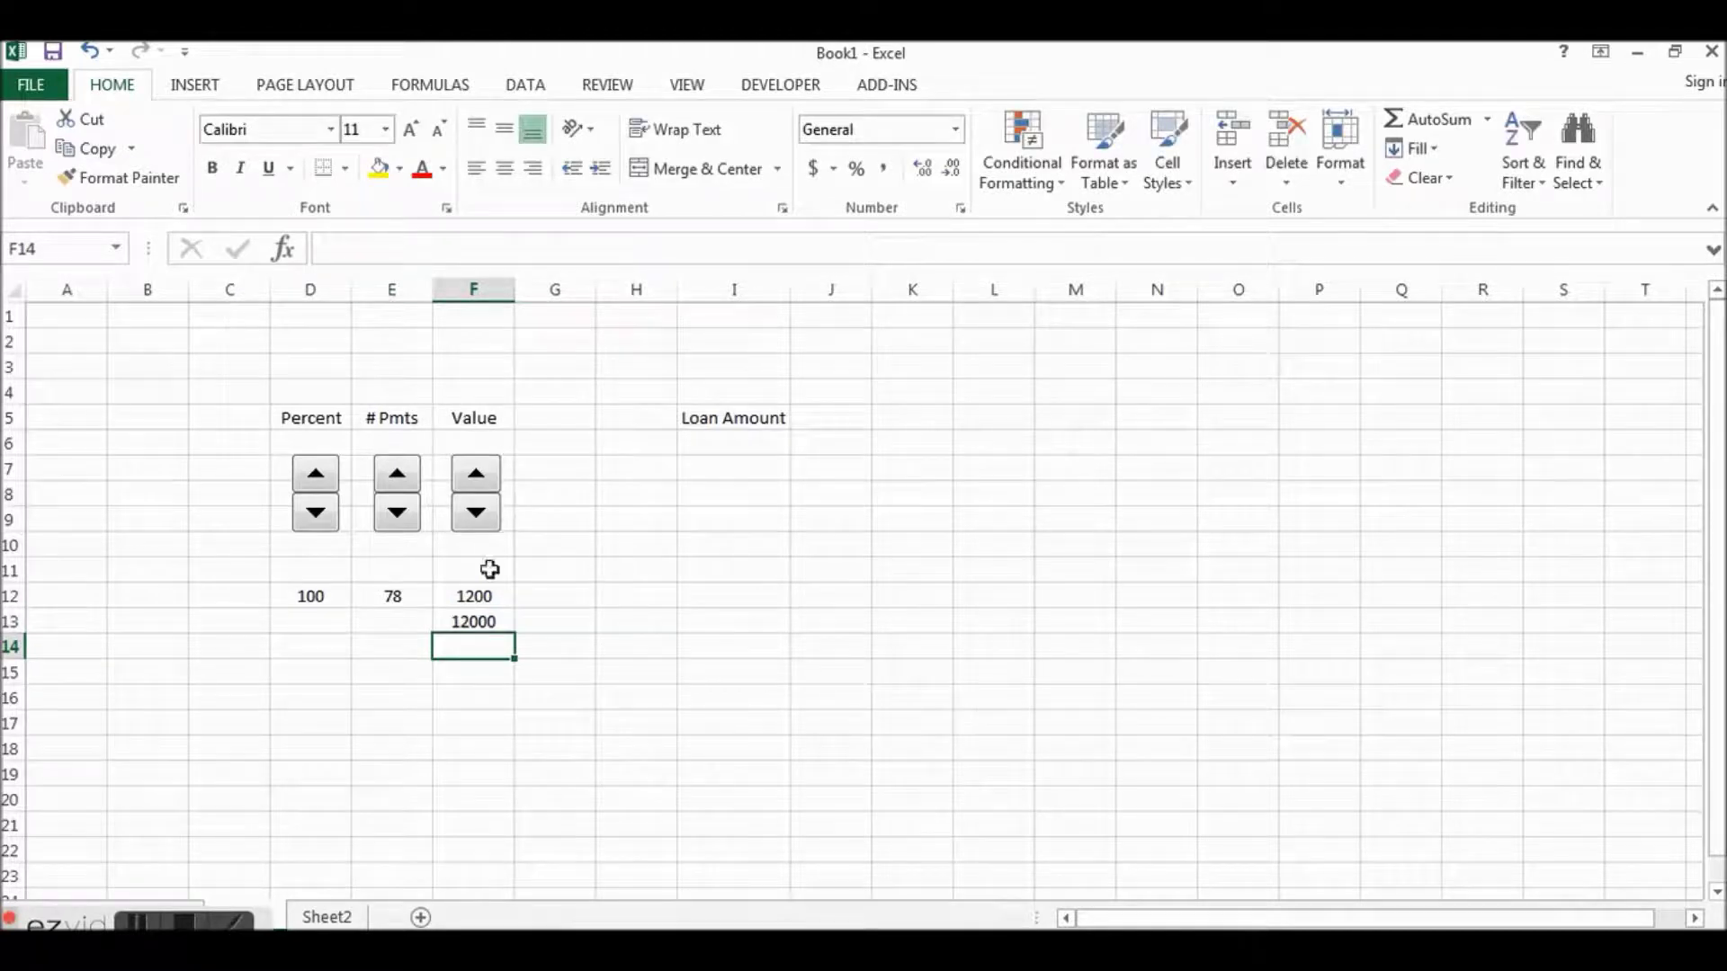
Step: Raise the Value spinner a few steps to confirm F13 follows F12
{"action": "left_click", "coordinate": [474, 477]}
{"action": "left_click", "coordinate": [475, 477]}
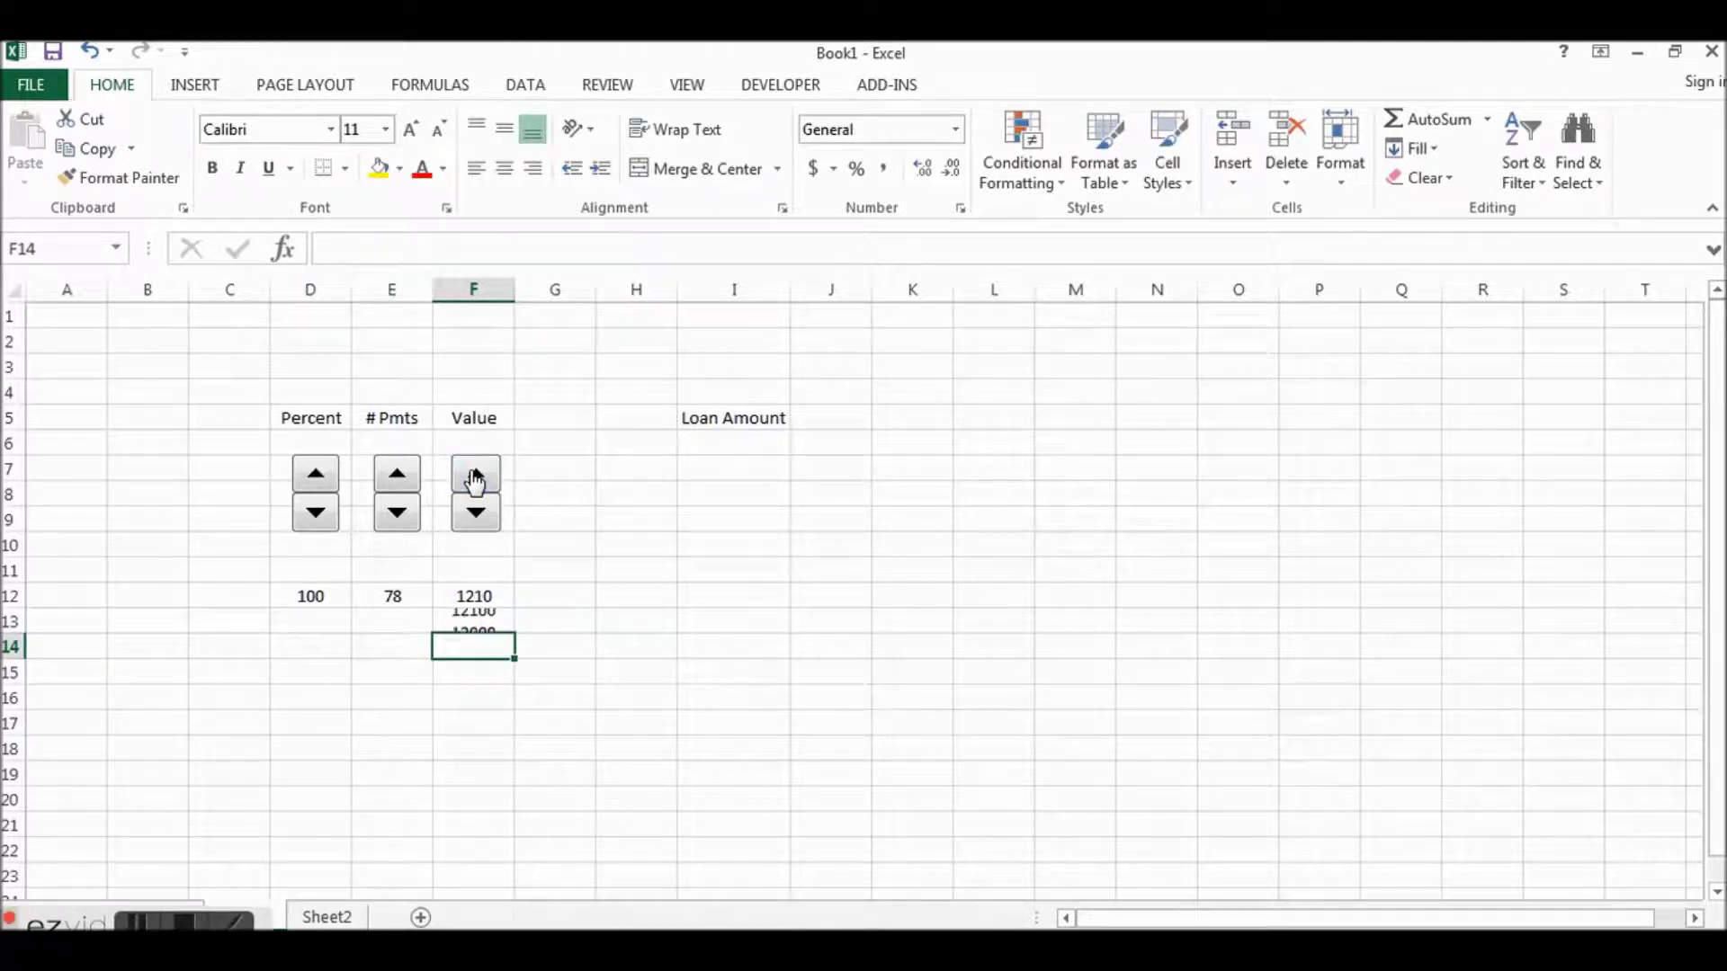
{"action": "left_click", "coordinate": [475, 477]}
{"action": "left_click", "coordinate": [475, 476]}
{"action": "left_click", "coordinate": [475, 477]}
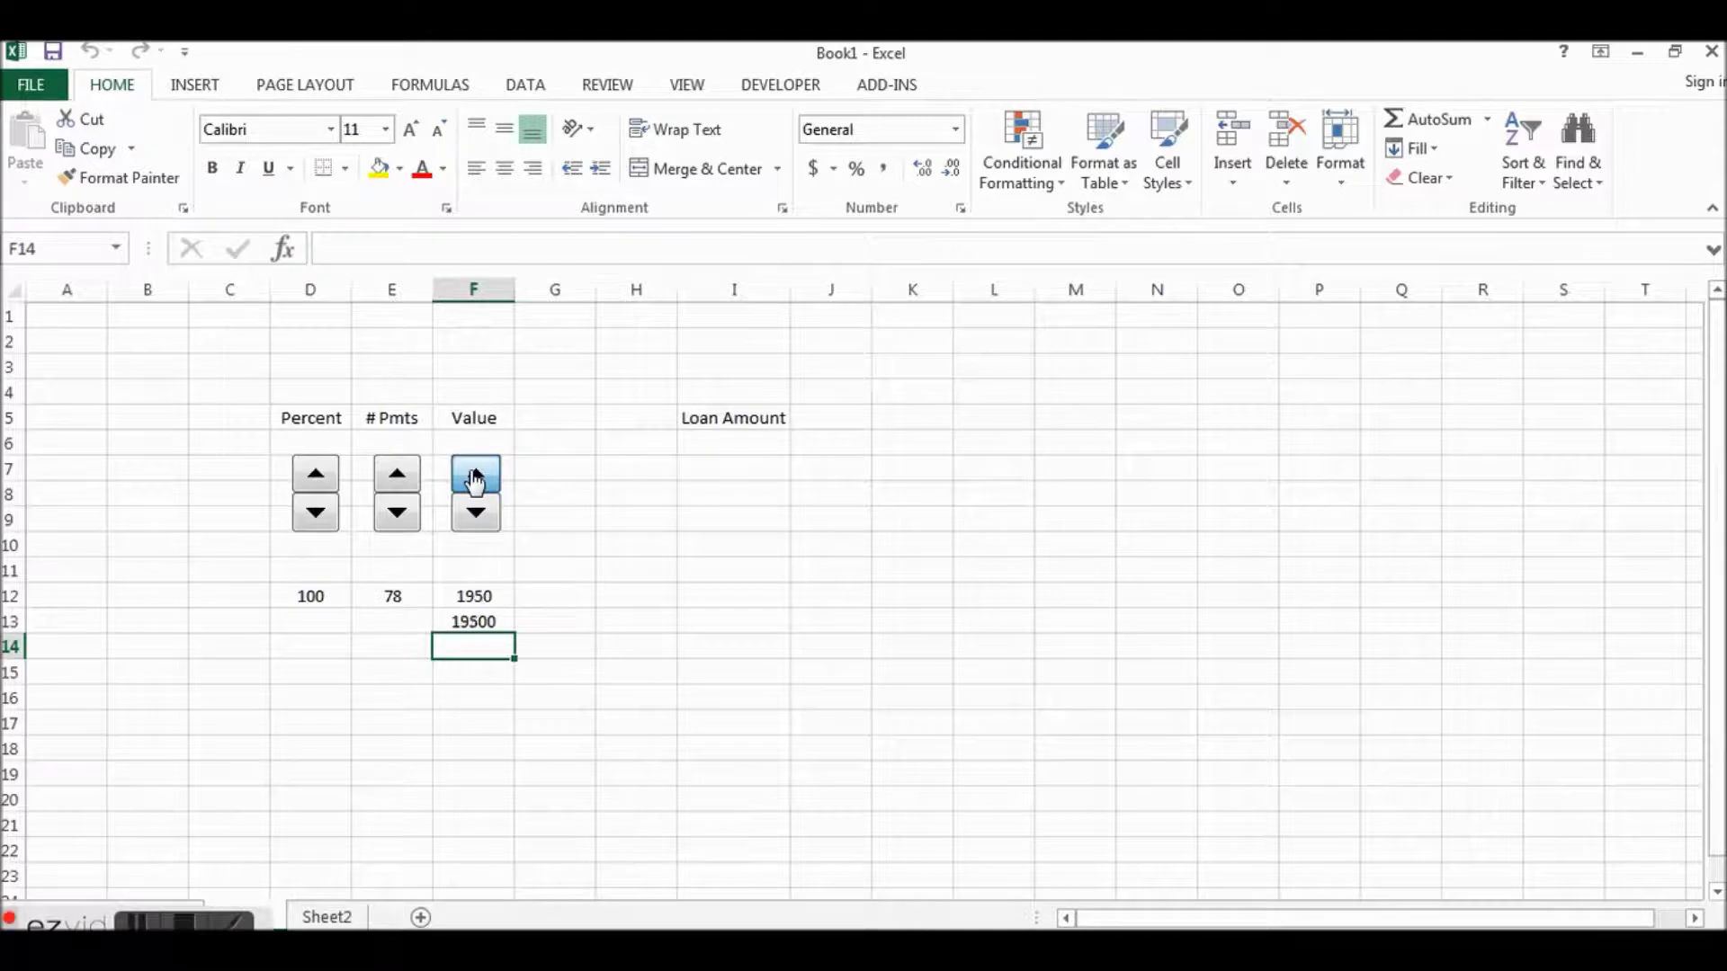
{"action": "left_click", "coordinate": [475, 476]}
{"action": "left_click", "coordinate": [475, 477]}
Step: Set F12 to 20000, then spin the Value up to 20340 so F13 reads 203400
{"action": "left_click", "coordinate": [472, 597]}
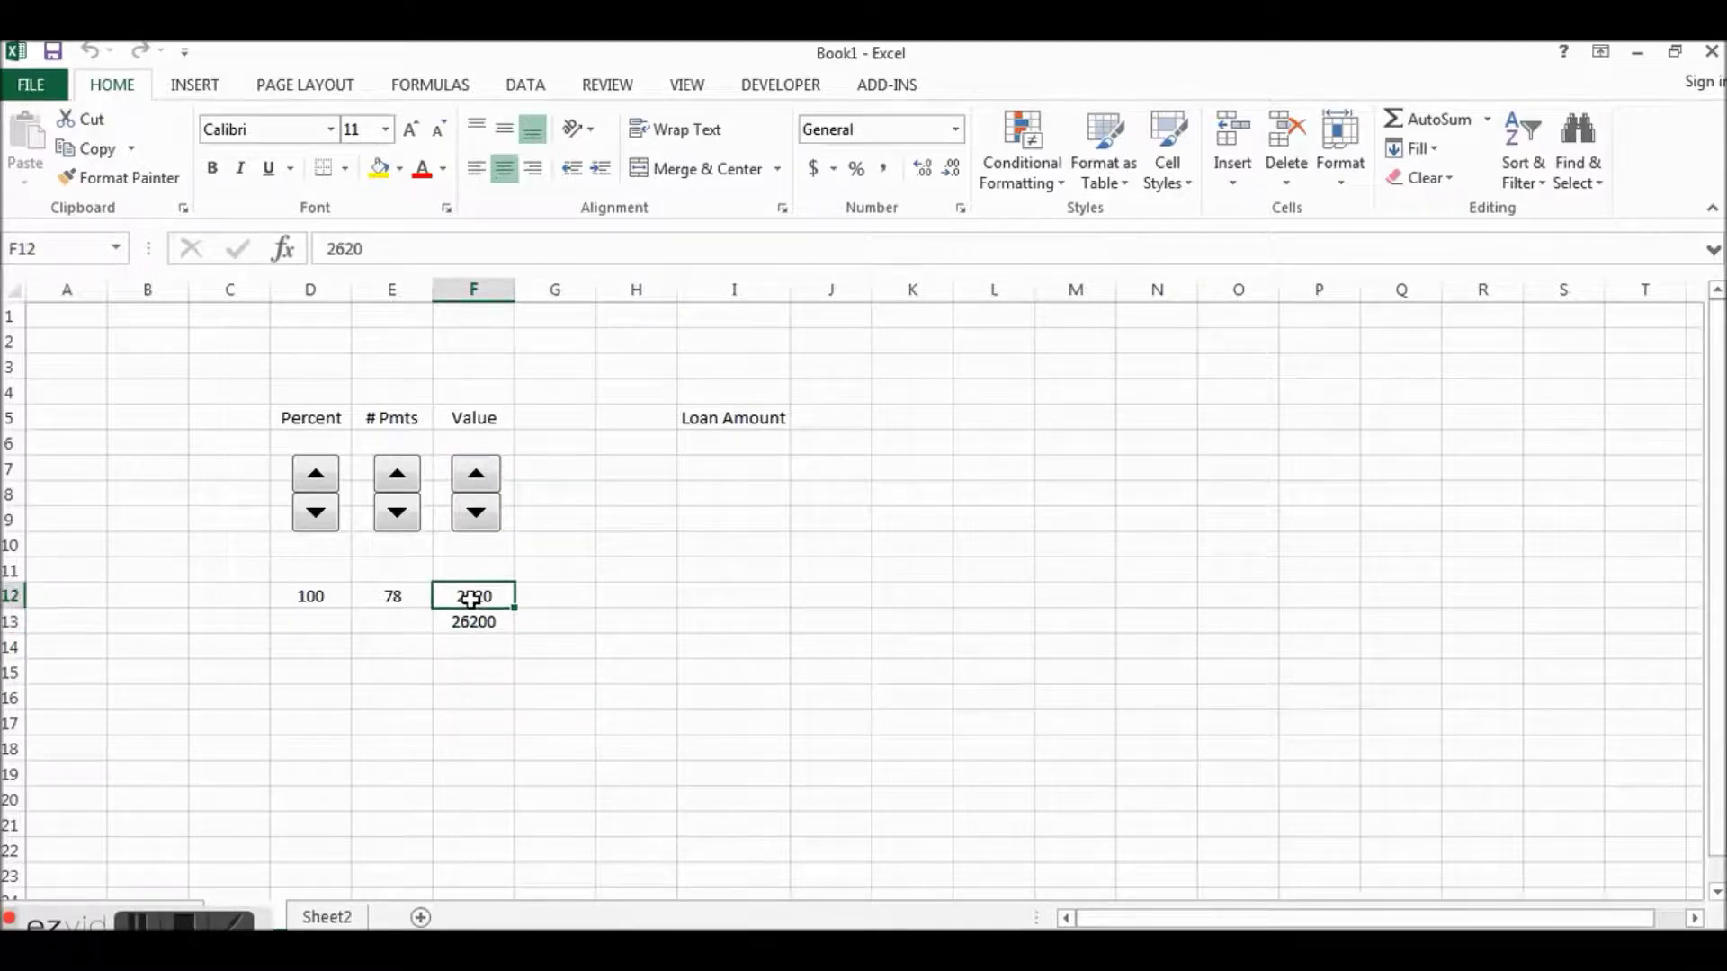
{"action": "type", "text": "20000"}
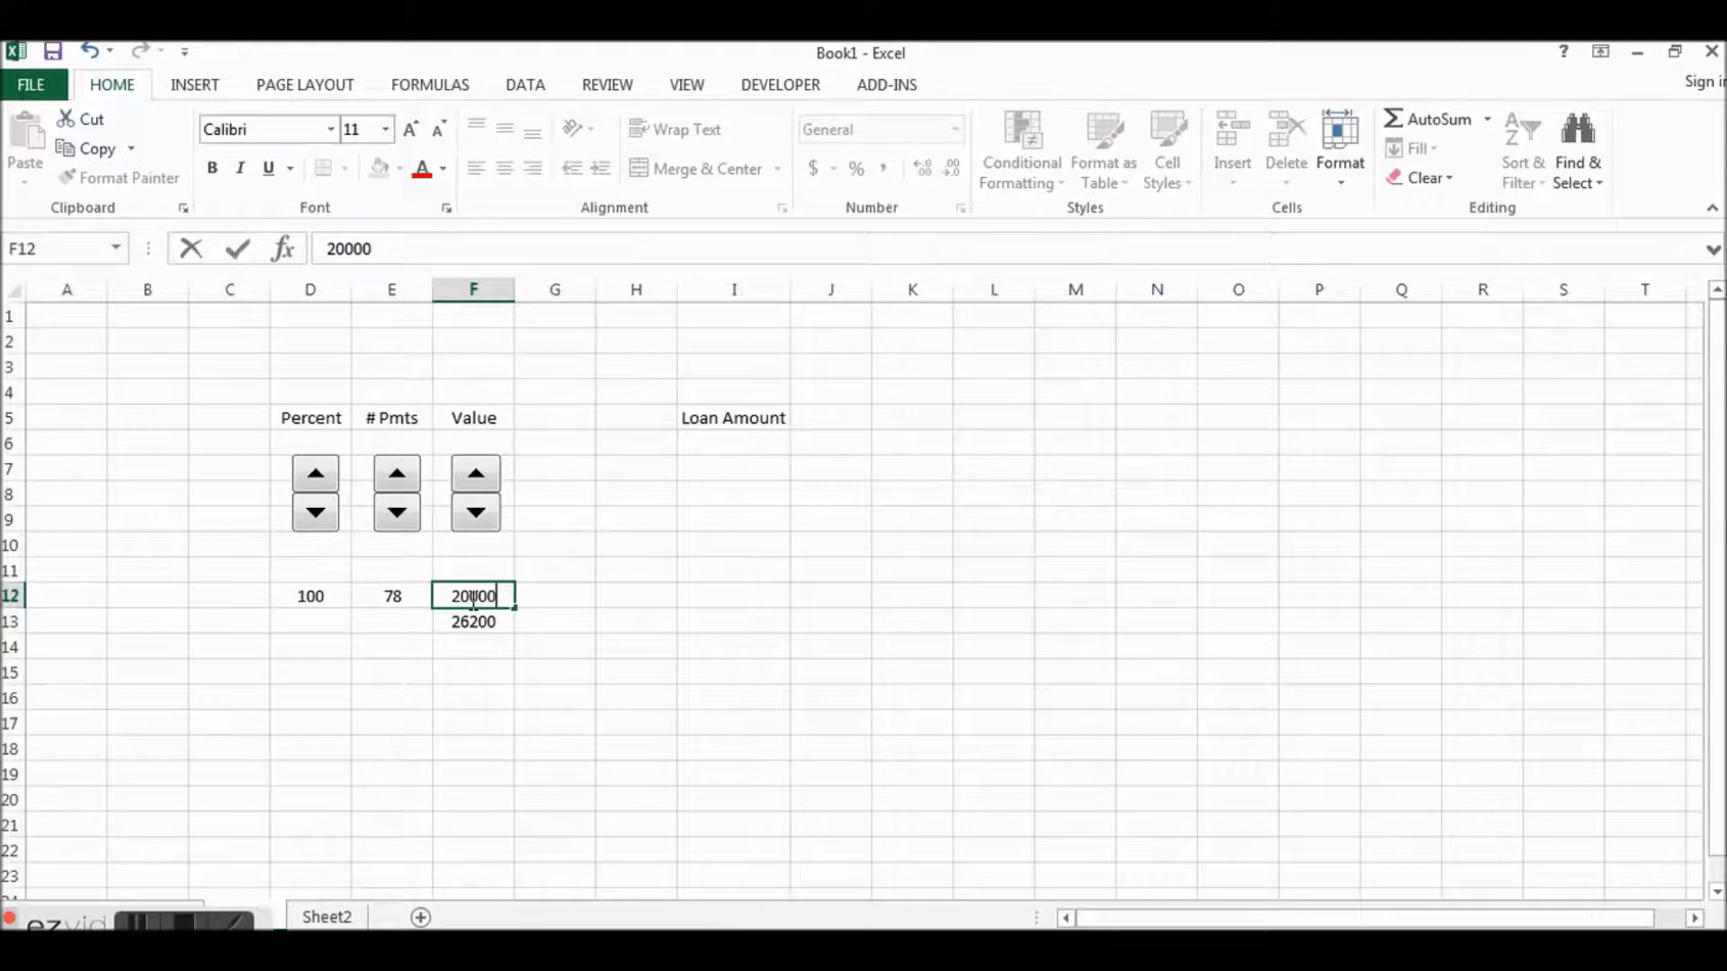
{"action": "key", "text": "Return"}
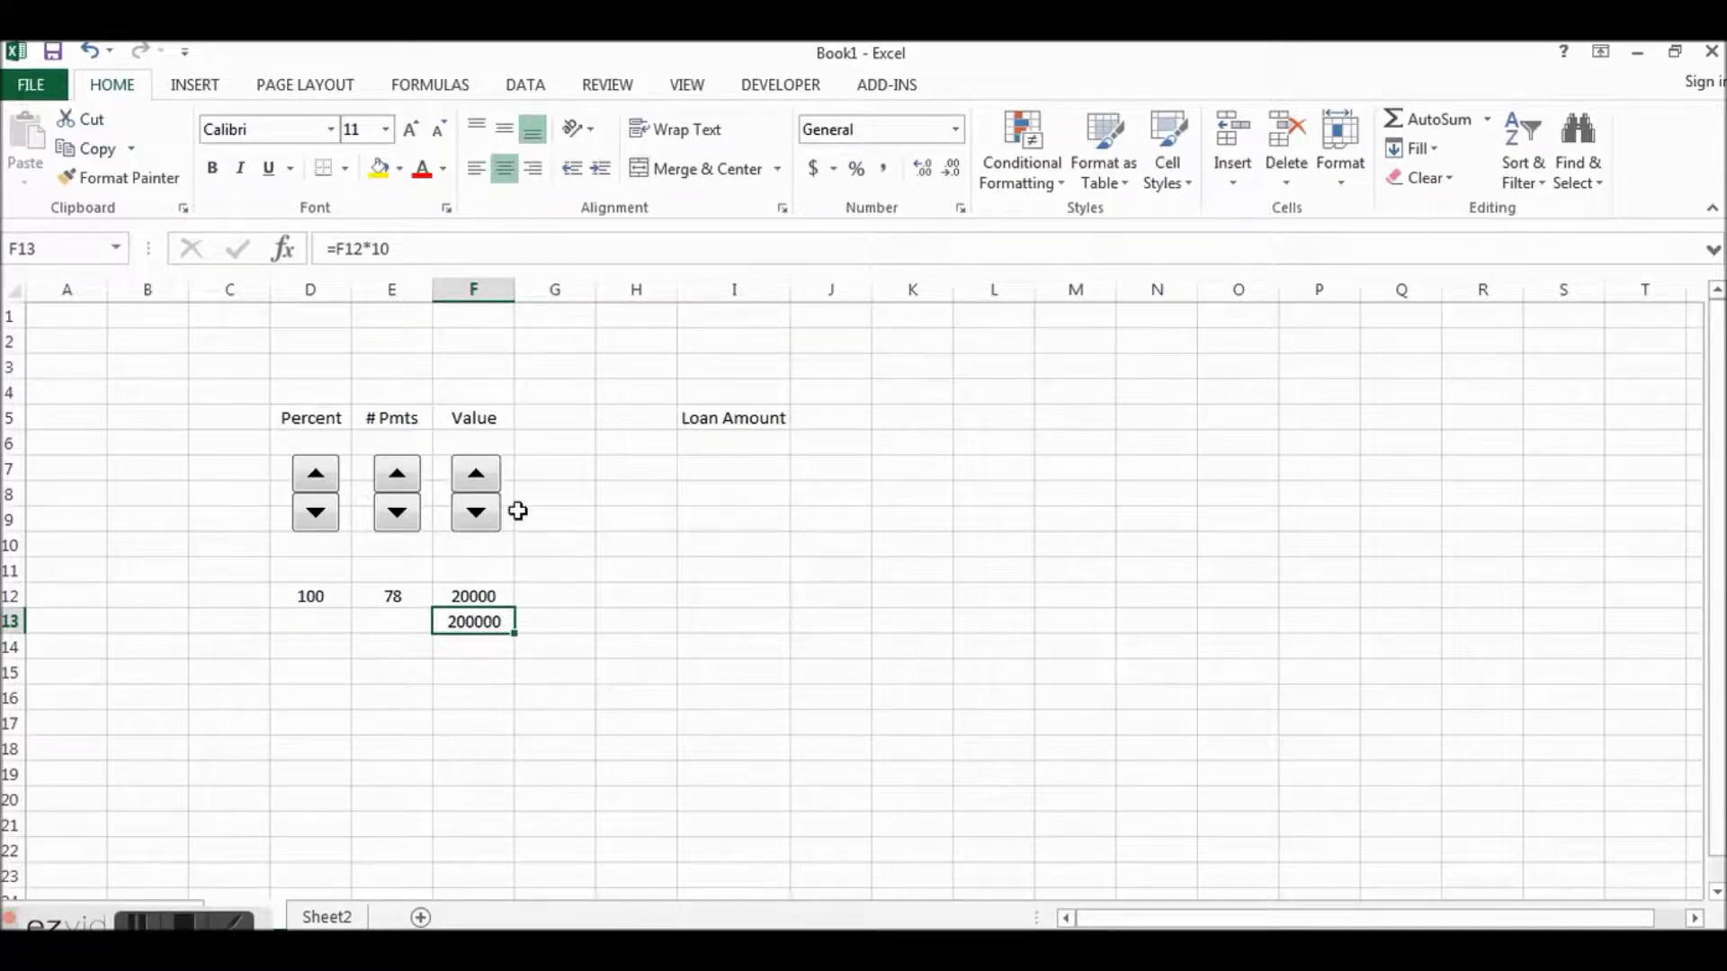
{"action": "left_click", "coordinate": [490, 486]}
{"action": "left_click", "coordinate": [490, 486]}
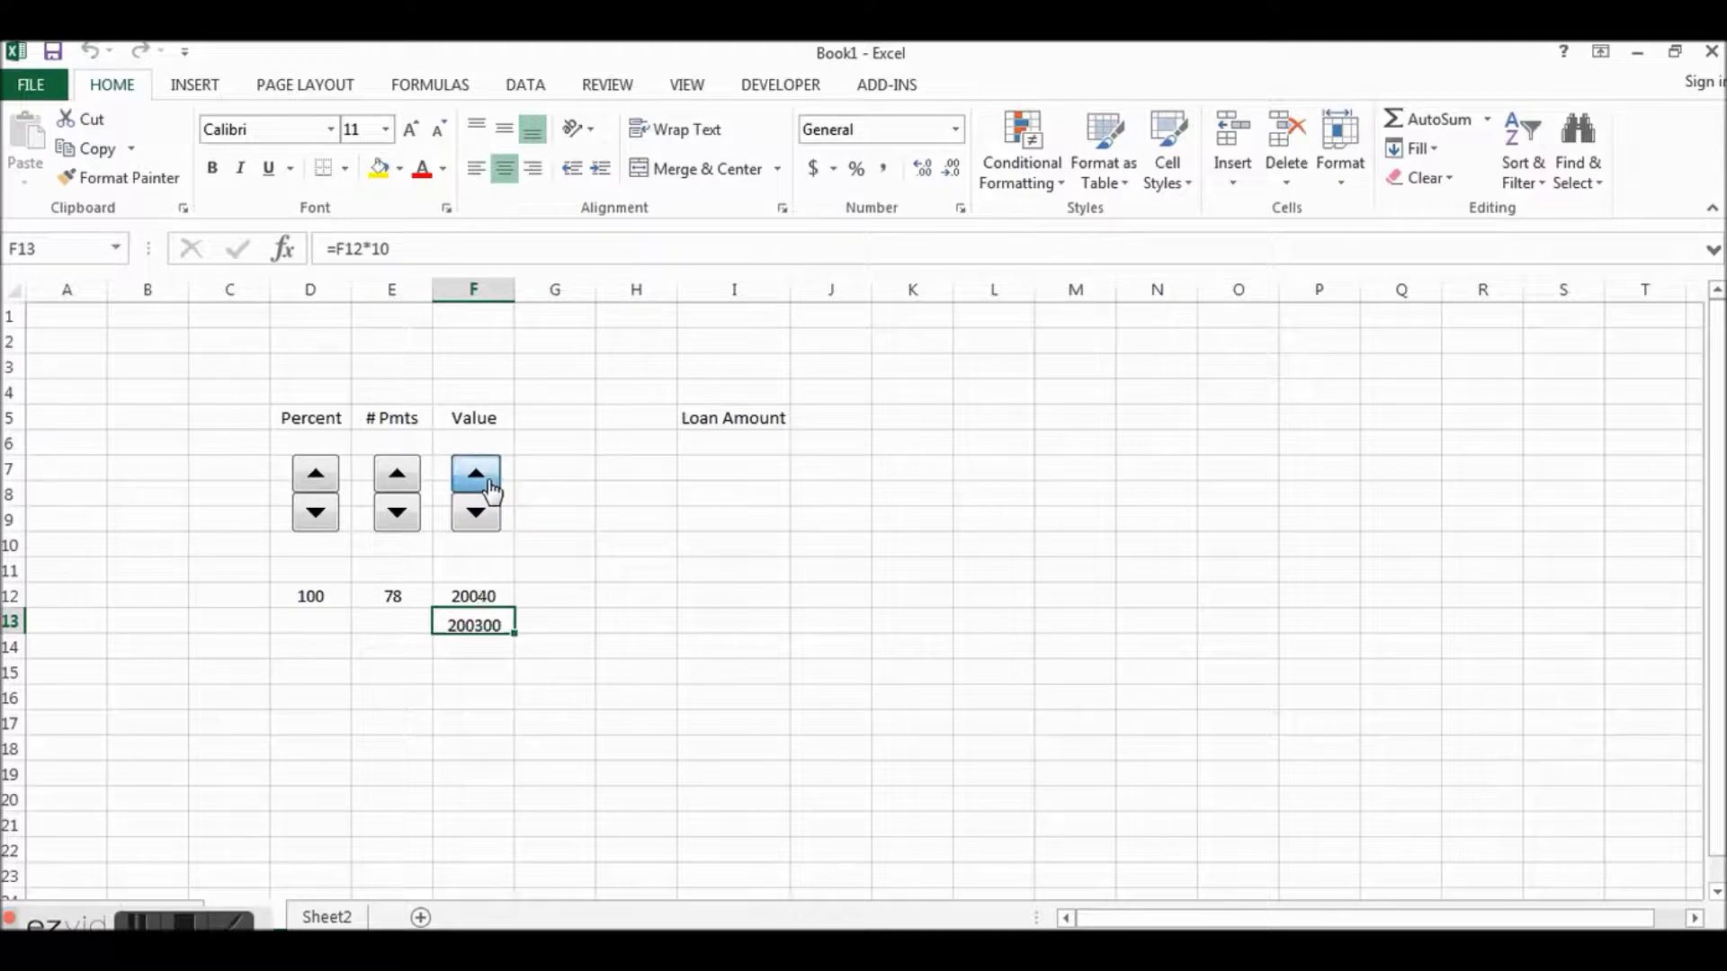
{"action": "left_click", "coordinate": [490, 486]}
{"action": "left_click_drag", "start_coordinate": [490, 486], "coordinate": [490, 486]}
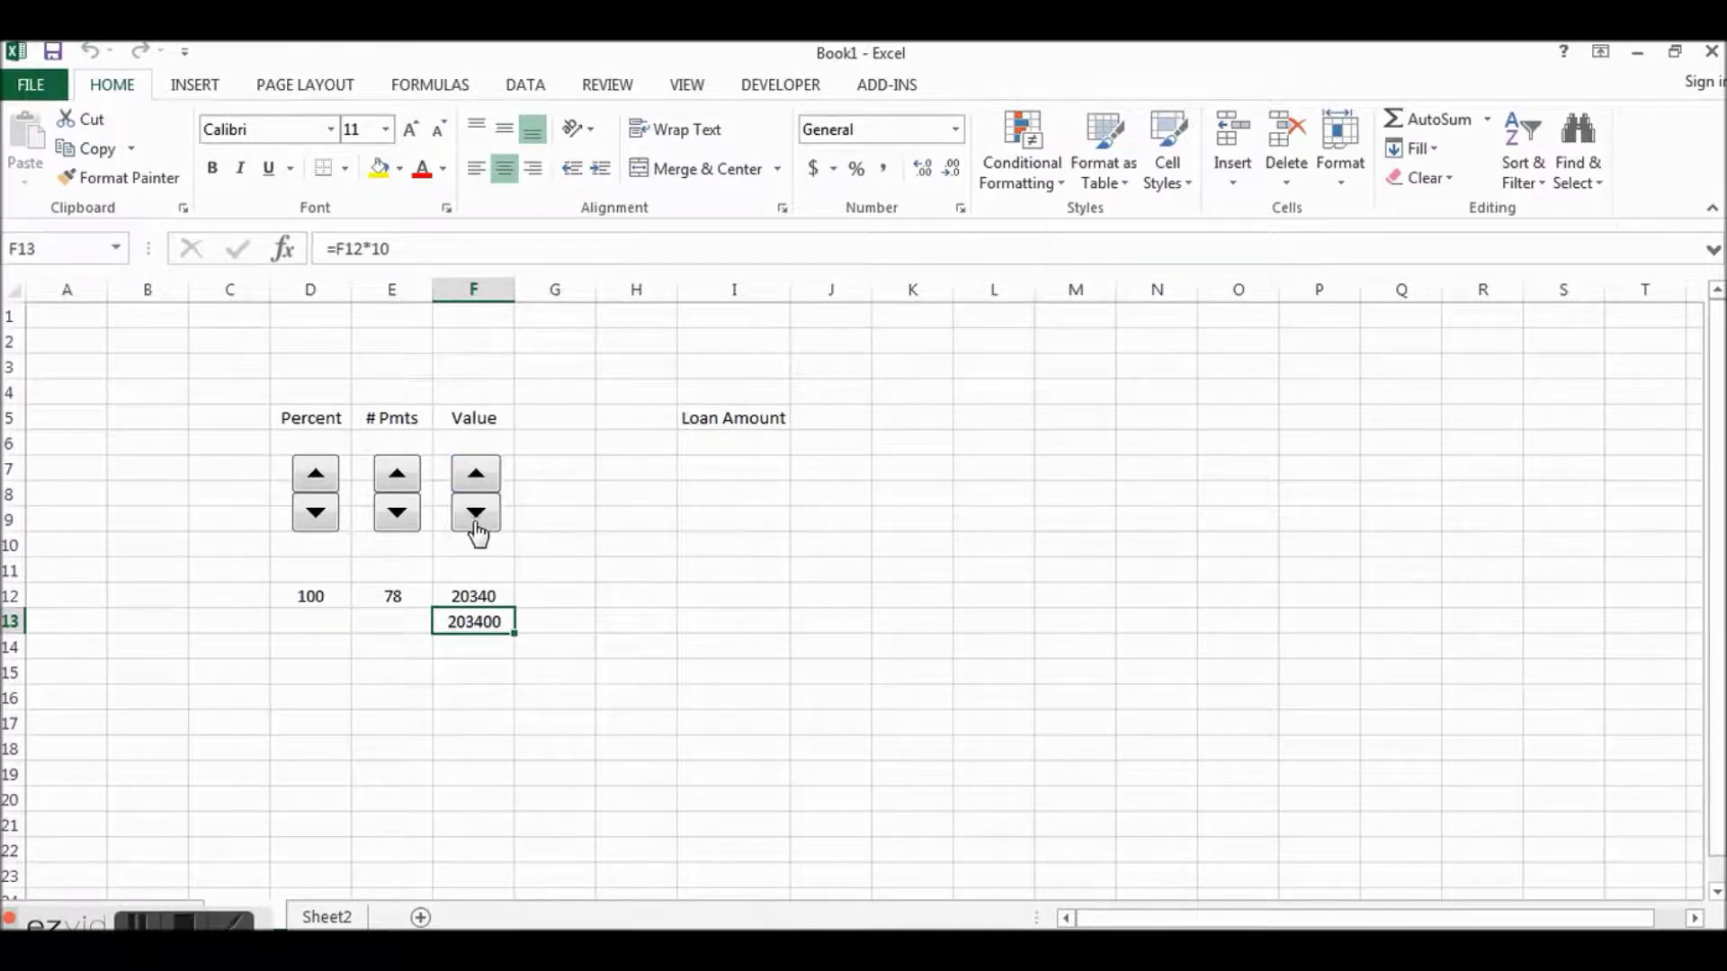
Step: Change the Value spinner's incremental change to 100
{"action": "right_click", "coordinate": [480, 534]}
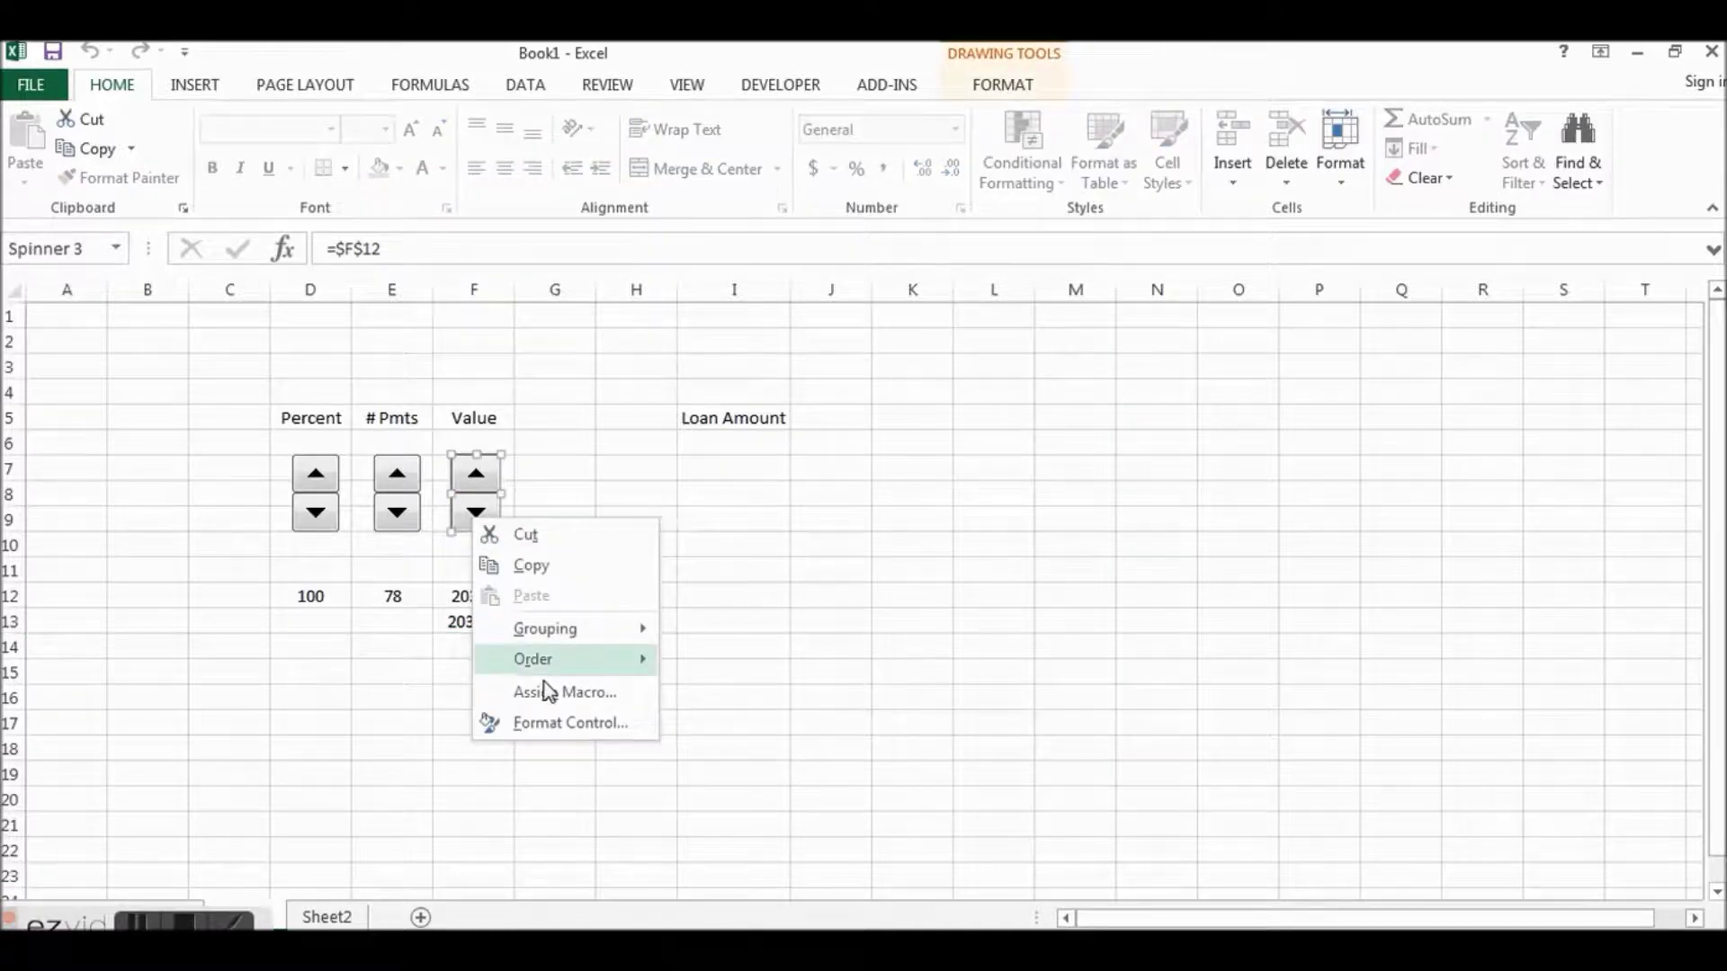
{"action": "left_click", "coordinate": [561, 724]}
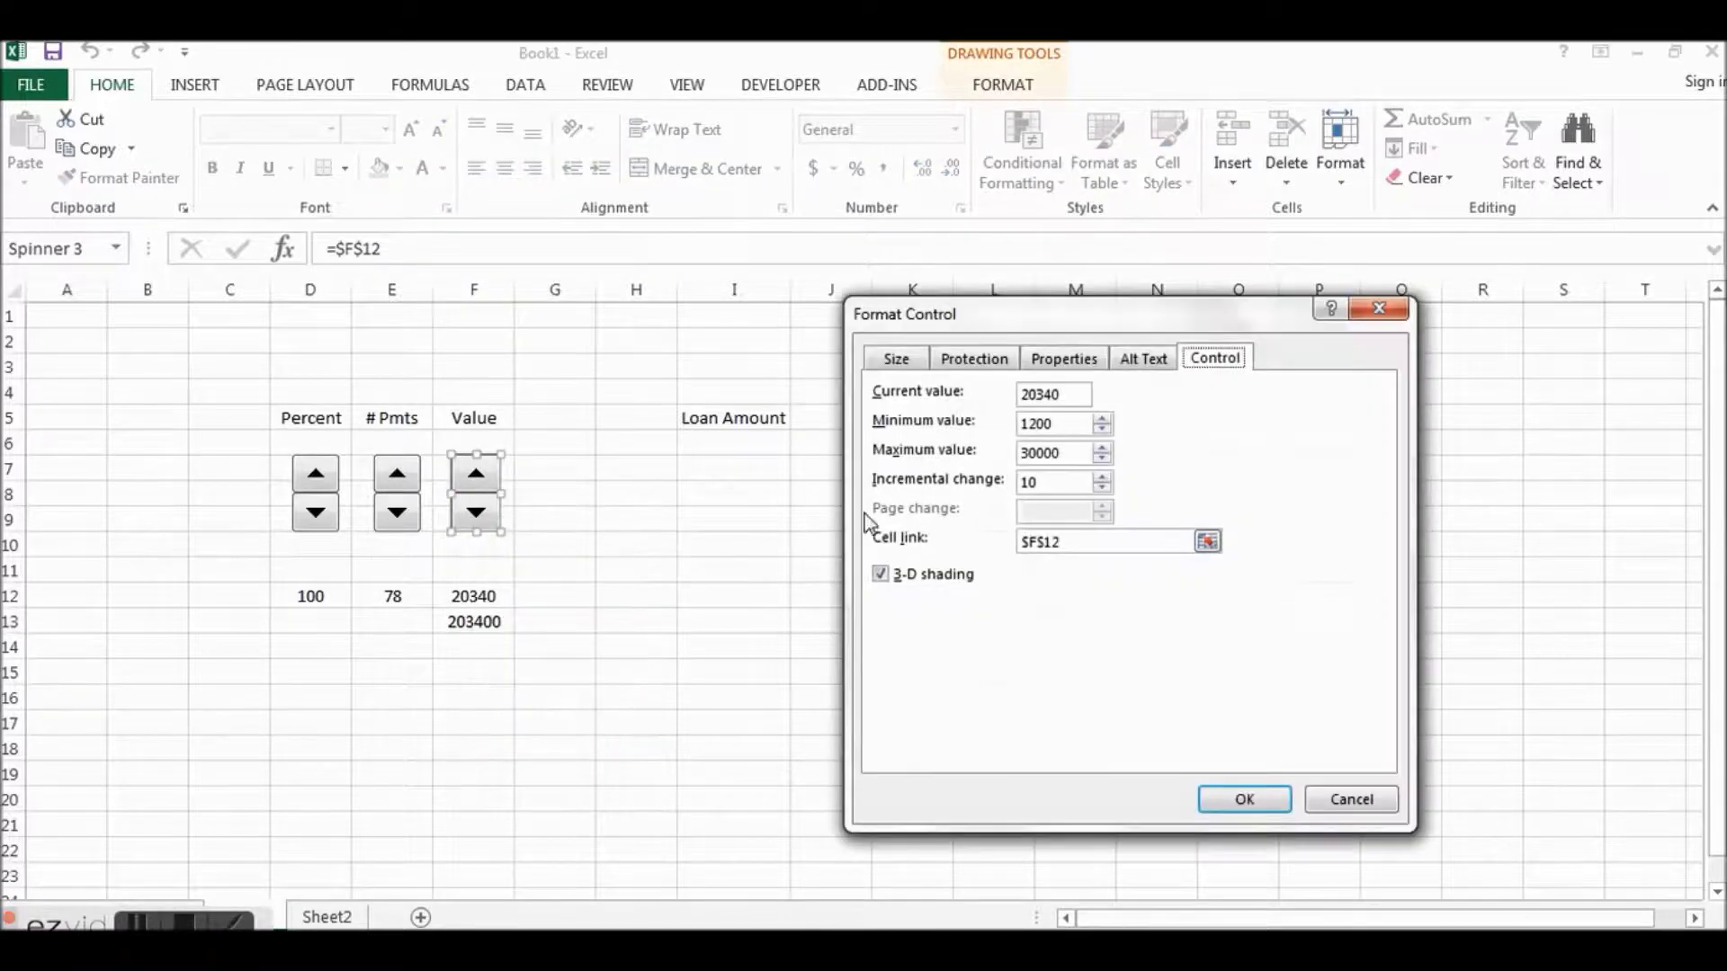
{"action": "left_click", "coordinate": [1048, 478]}
{"action": "type", "text": "0"}
{"action": "left_click", "coordinate": [1238, 797]}
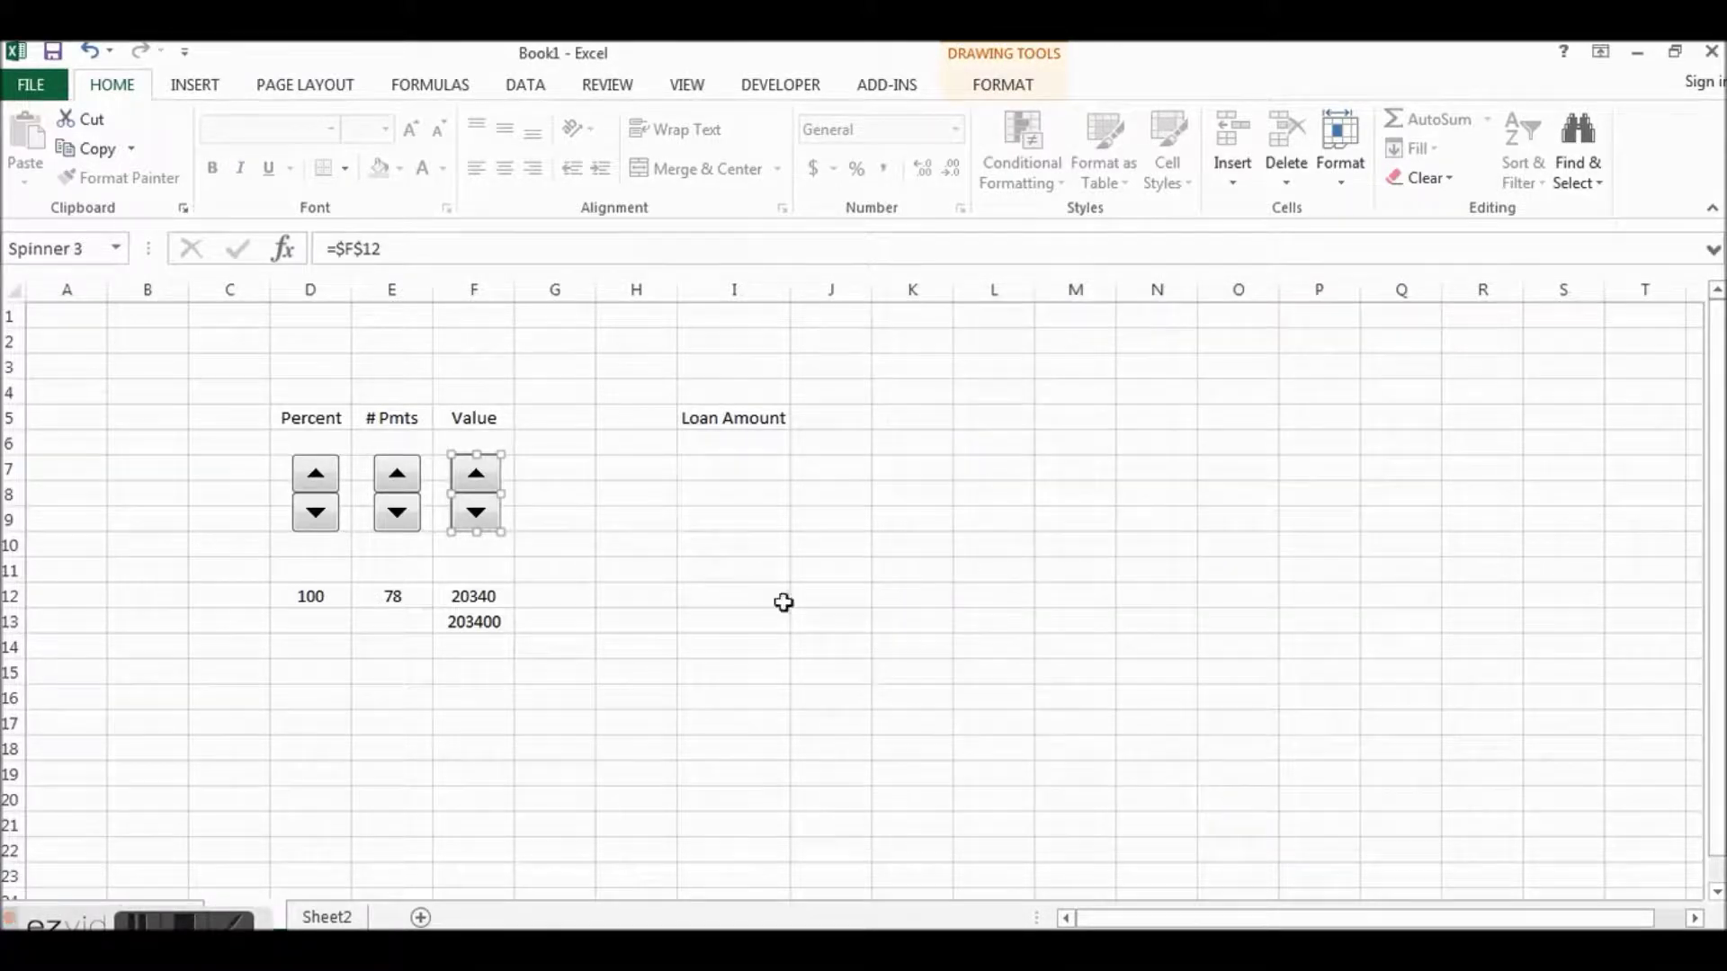
{"action": "left_click", "coordinate": [554, 540]}
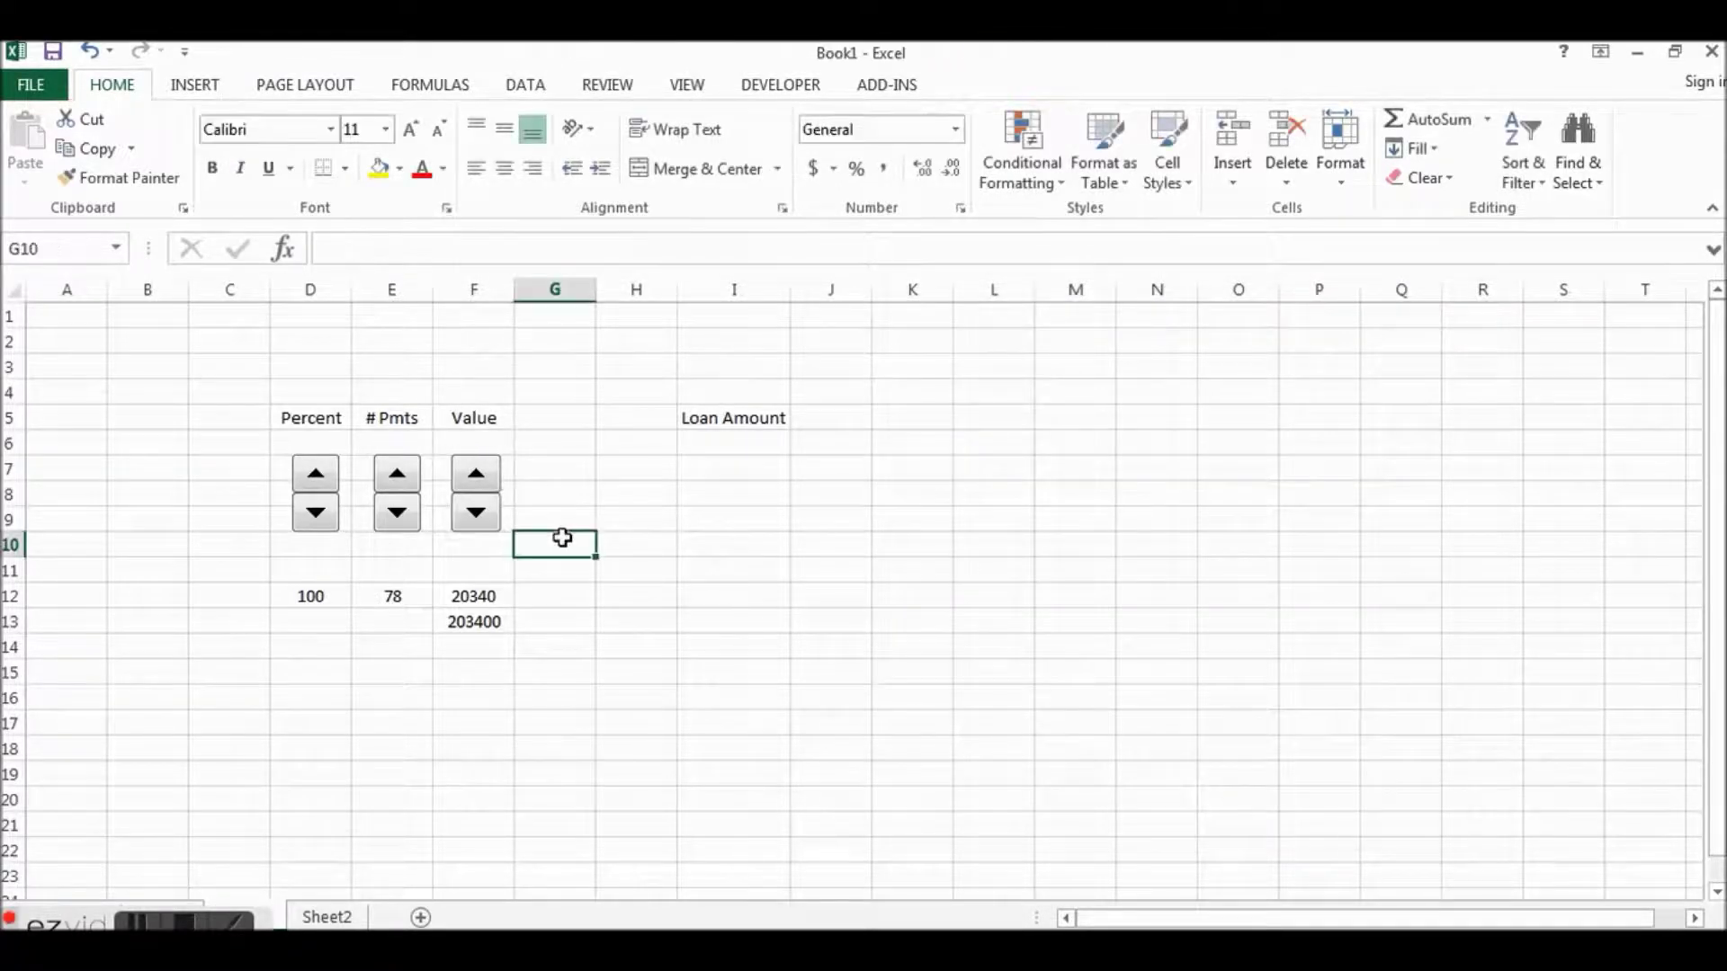
Step: Spin the Value up in 100 steps until F12 reads 22740
{"action": "left_click", "coordinate": [480, 483]}
{"action": "left_click", "coordinate": [480, 476]}
{"action": "left_click", "coordinate": [479, 477]}
{"action": "left_click", "coordinate": [479, 476]}
{"action": "left_click", "coordinate": [479, 477]}
{"action": "left_click", "coordinate": [479, 481]}
{"action": "left_click", "coordinate": [480, 481]}
{"action": "left_click", "coordinate": [479, 481]}
Step: Lower the # Pmts spinner so E12 reads 12 payments
{"action": "left_click", "coordinate": [401, 522]}
{"action": "left_click", "coordinate": [401, 522]}
{"action": "left_click", "coordinate": [396, 514]}
{"action": "left_click", "coordinate": [396, 514]}
{"action": "left_click", "coordinate": [396, 514]}
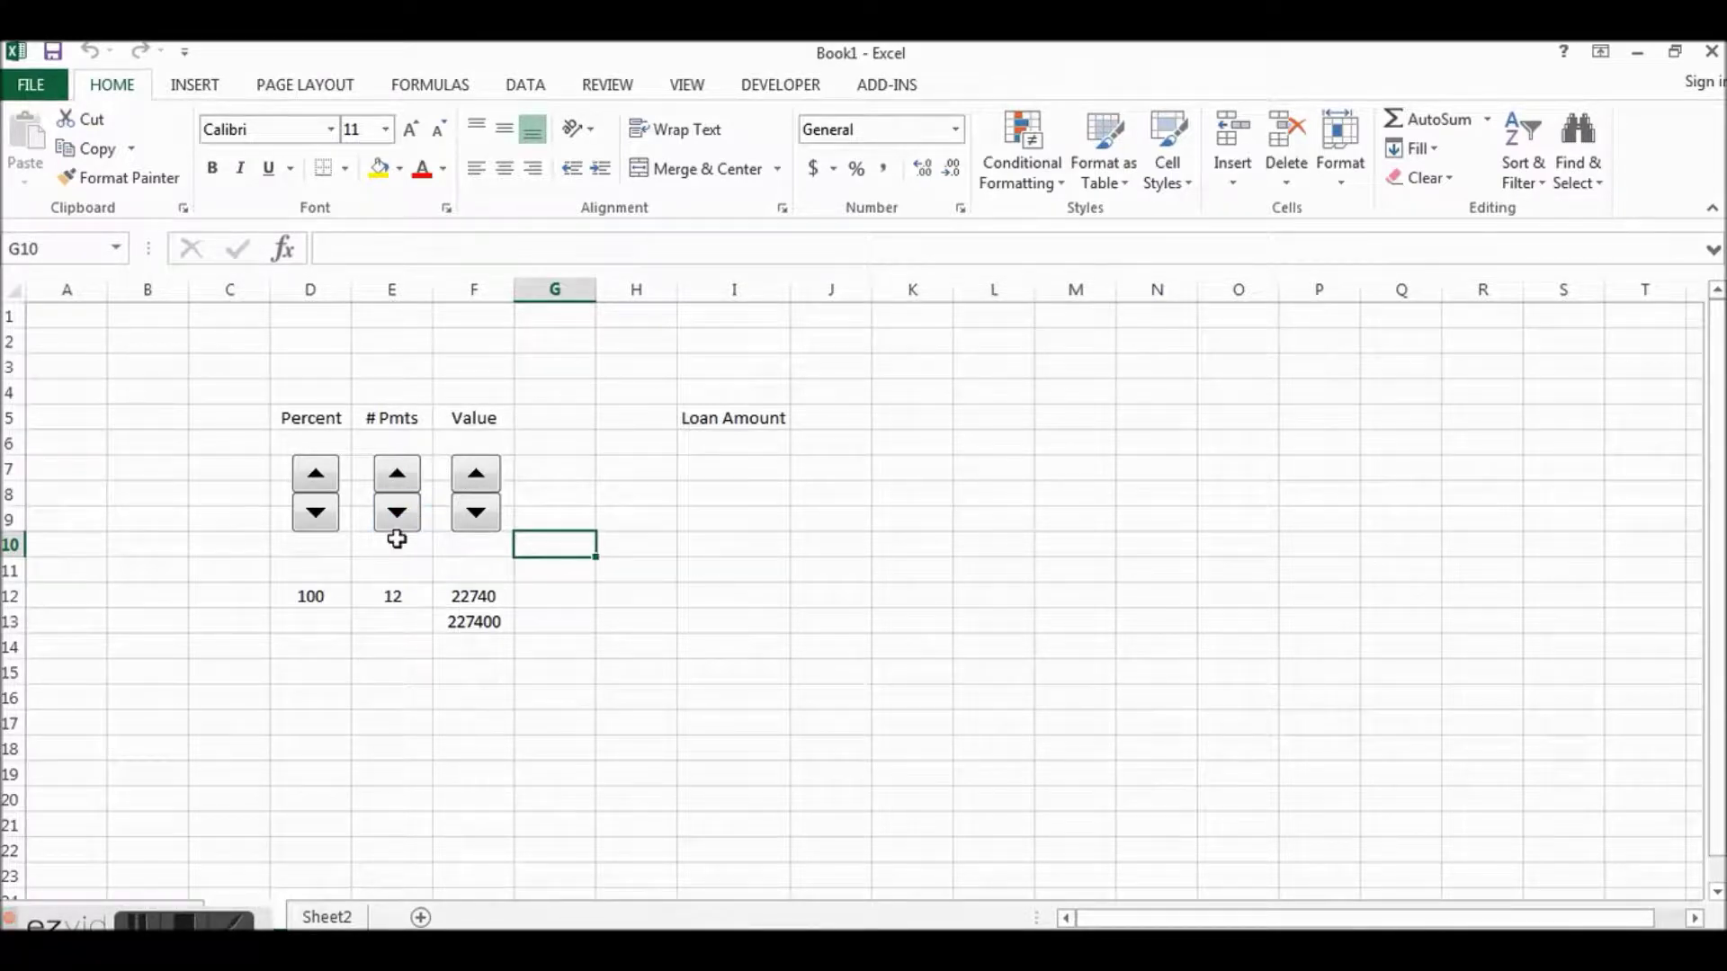
{"action": "left_click", "coordinate": [406, 622]}
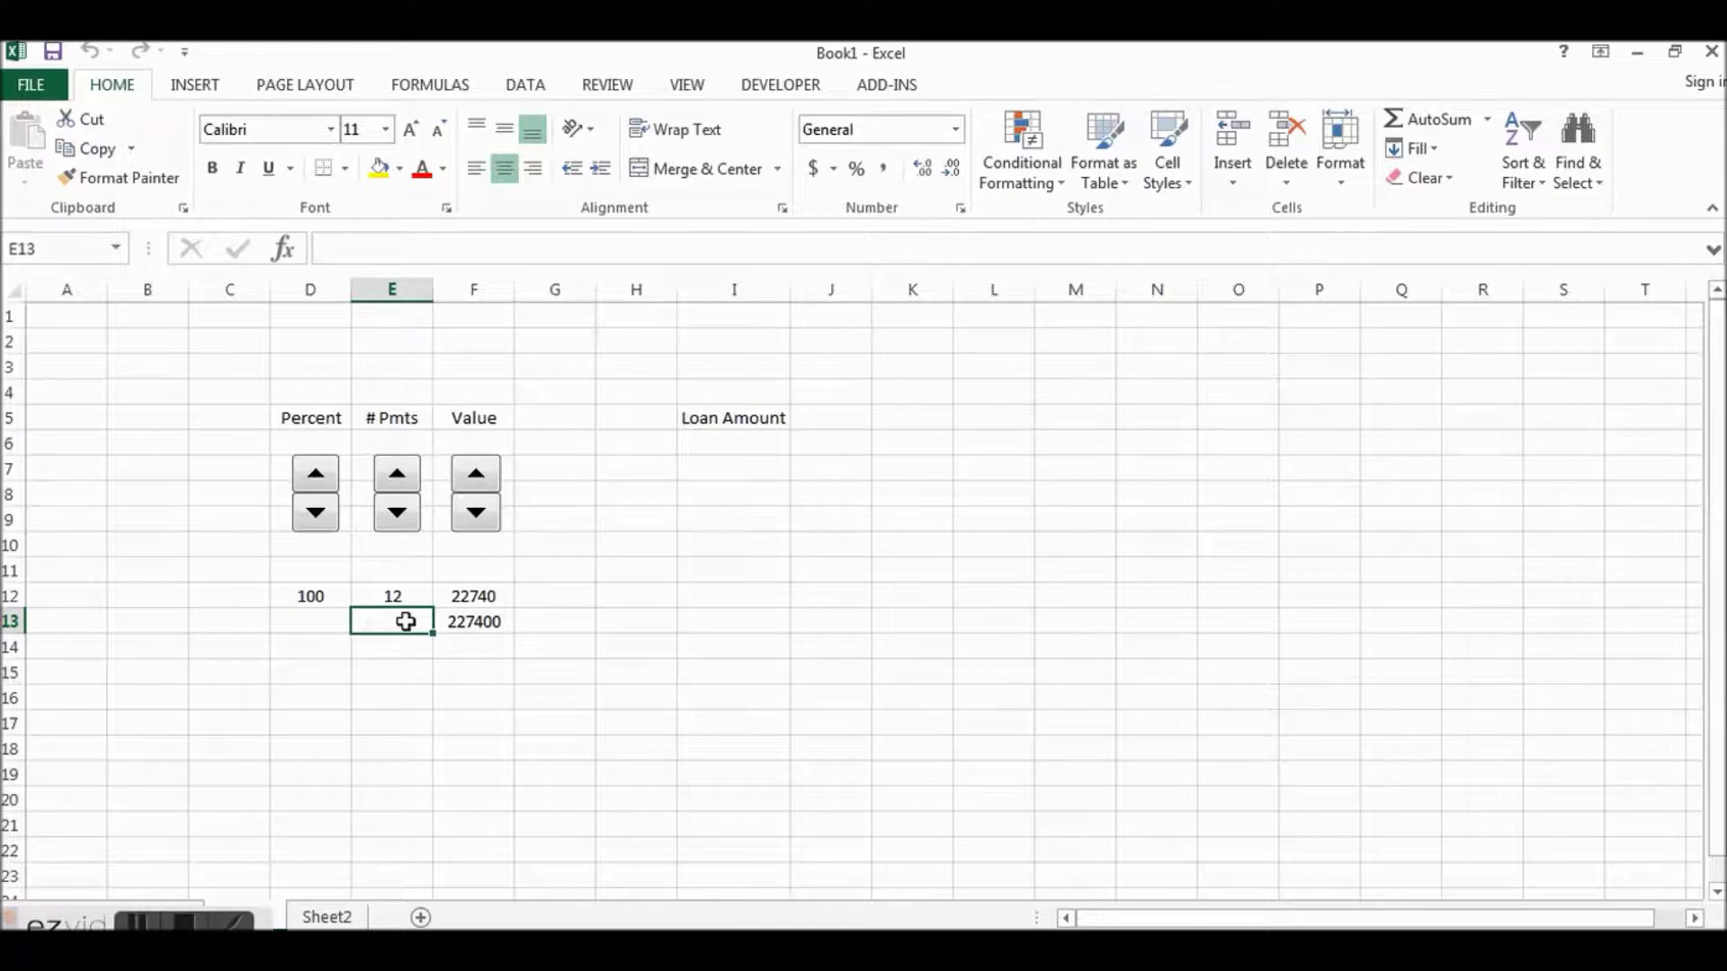
Step: Enter =E12 in E13 so it repeats 12
{"action": "type", "text": "="}
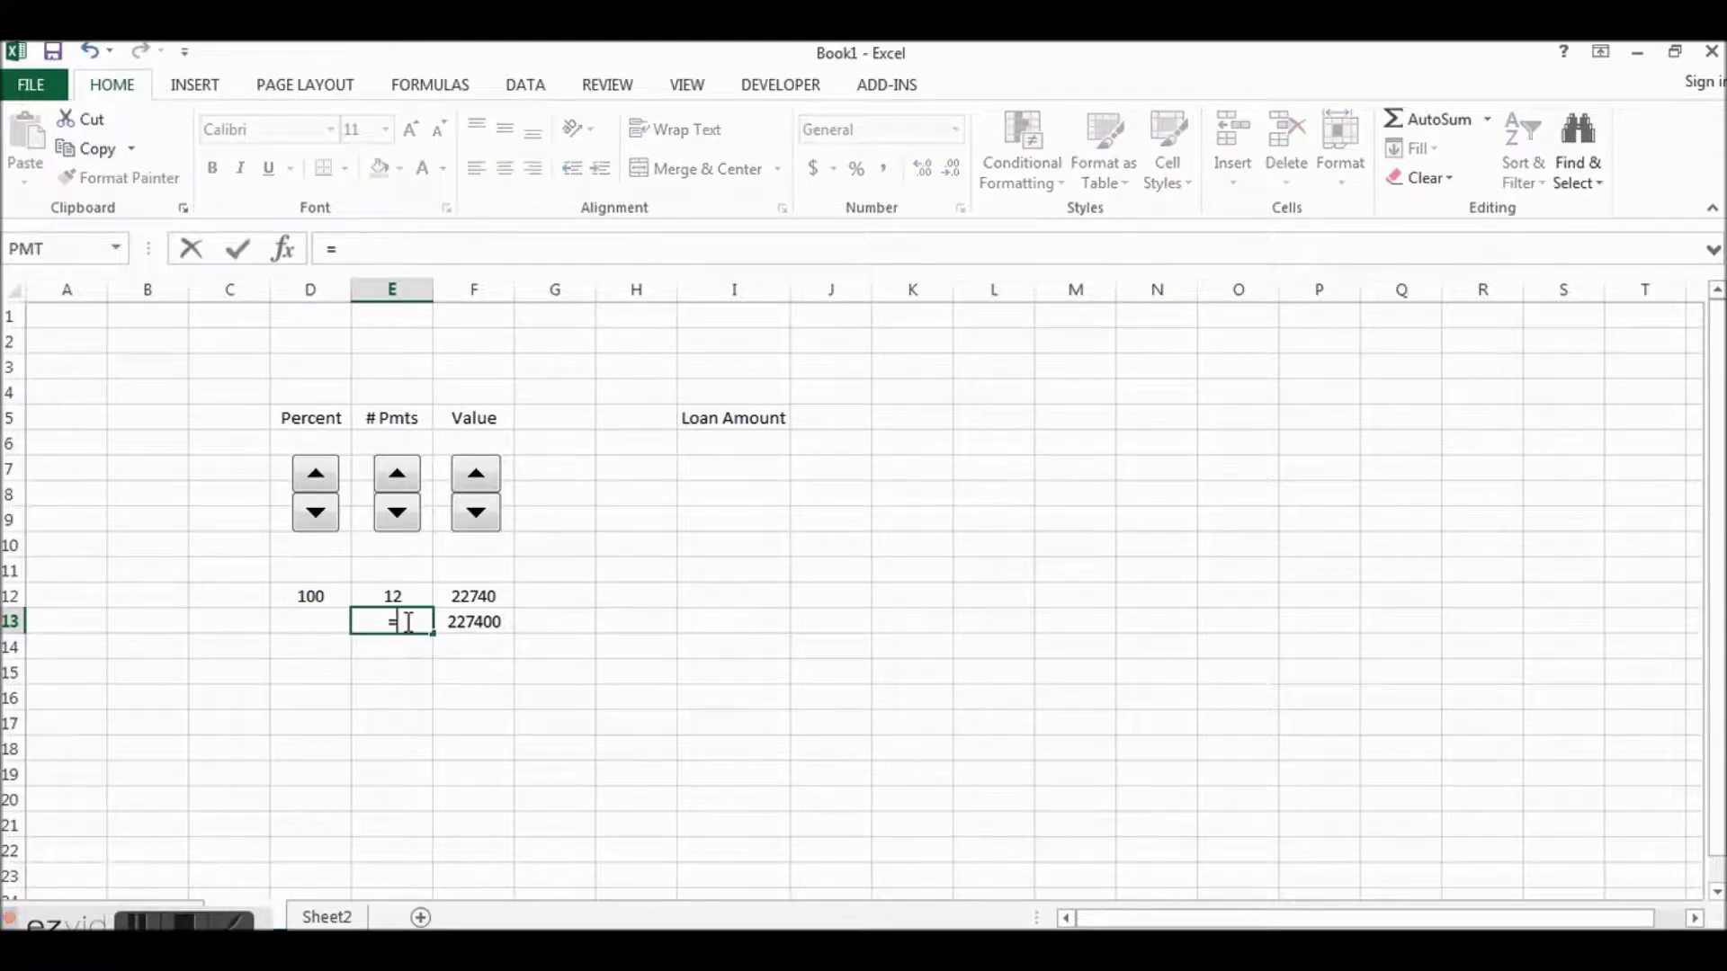
{"action": "left_click", "coordinate": [393, 593]}
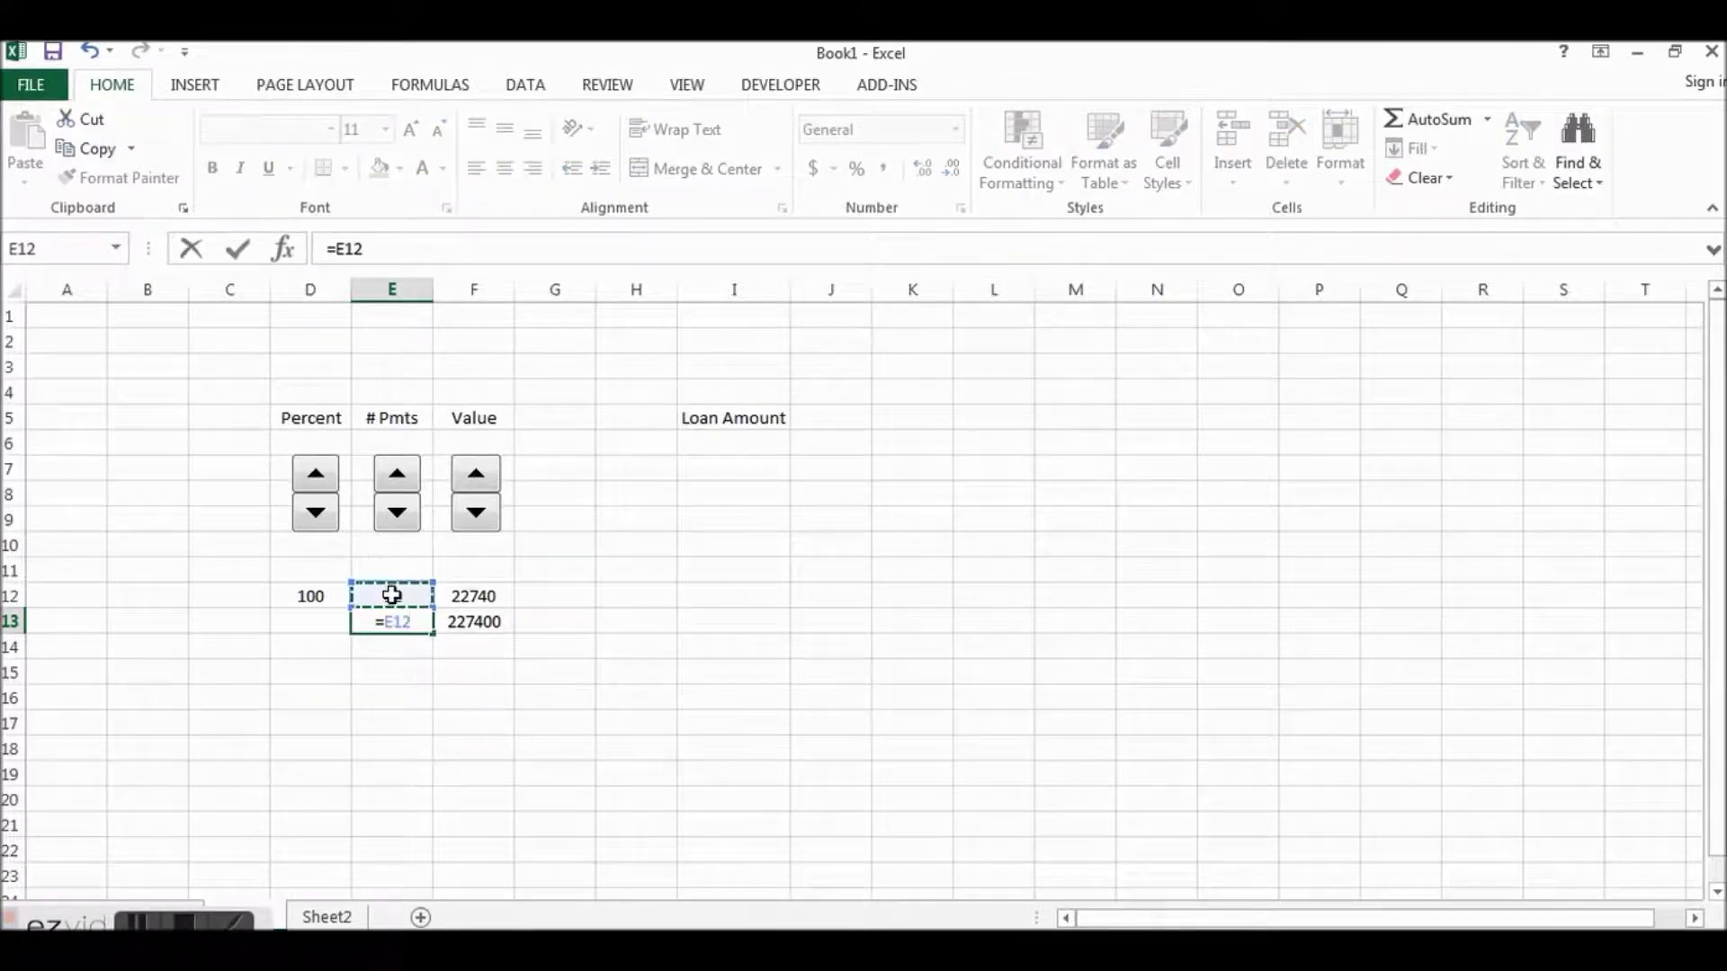
{"action": "key", "text": "Return"}
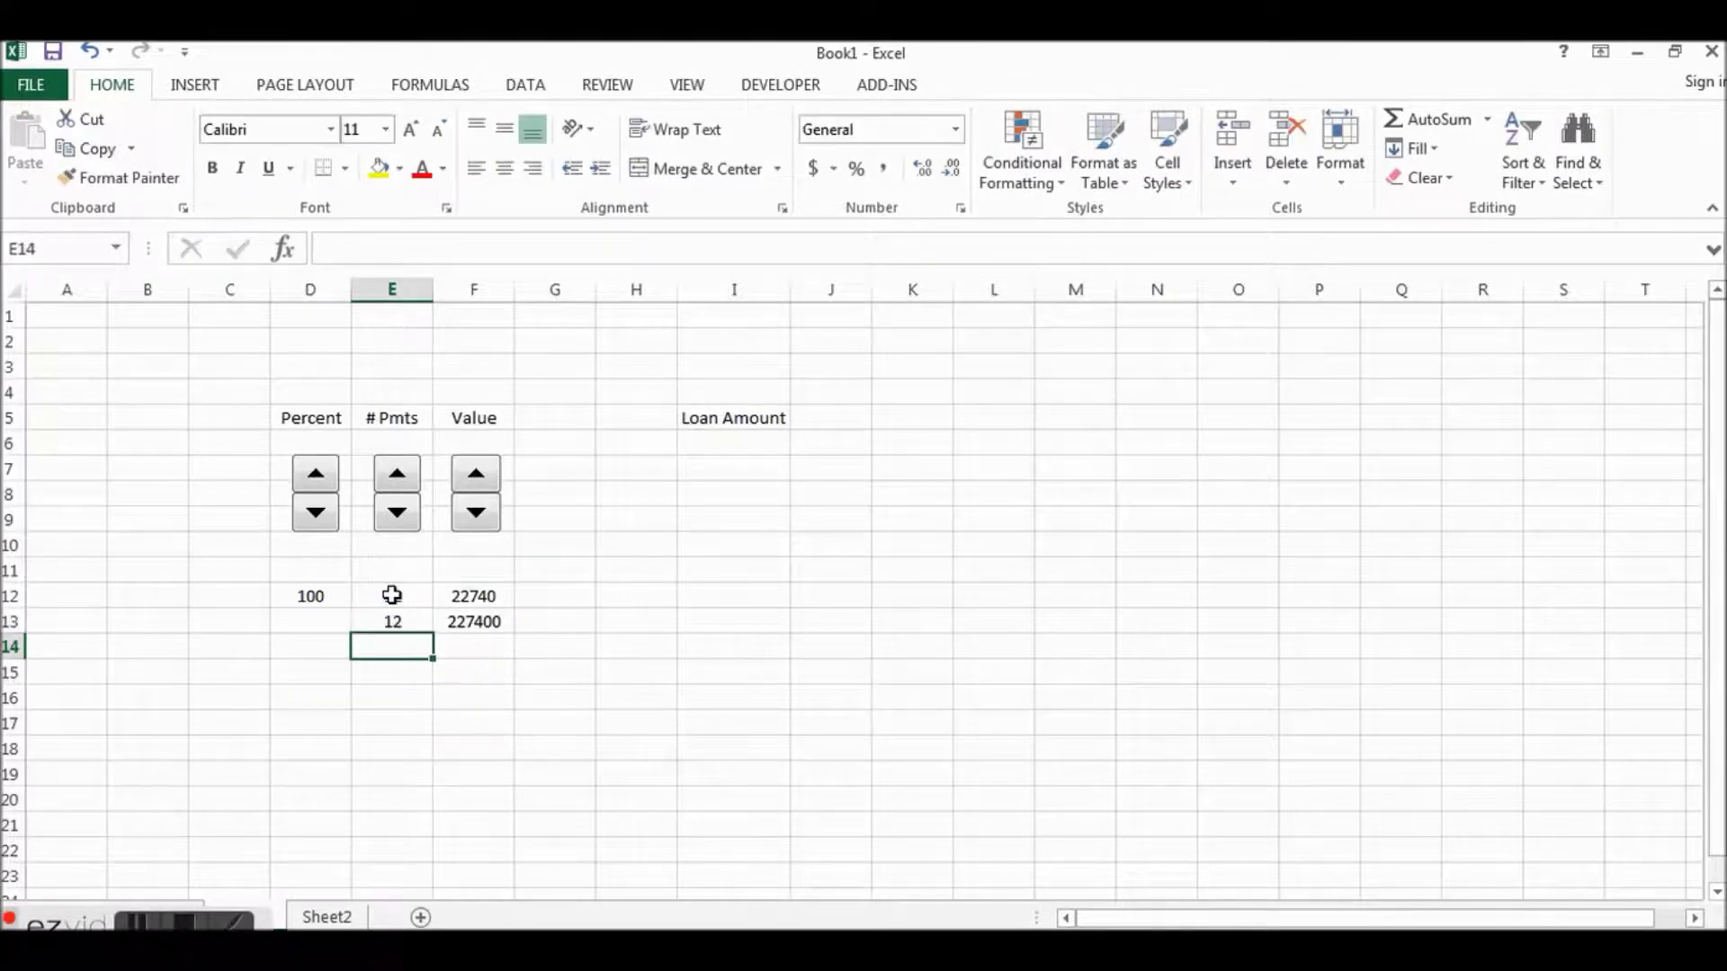
Step: Enter =D12 in D13 so it shows 100
{"action": "left_click", "coordinate": [311, 623]}
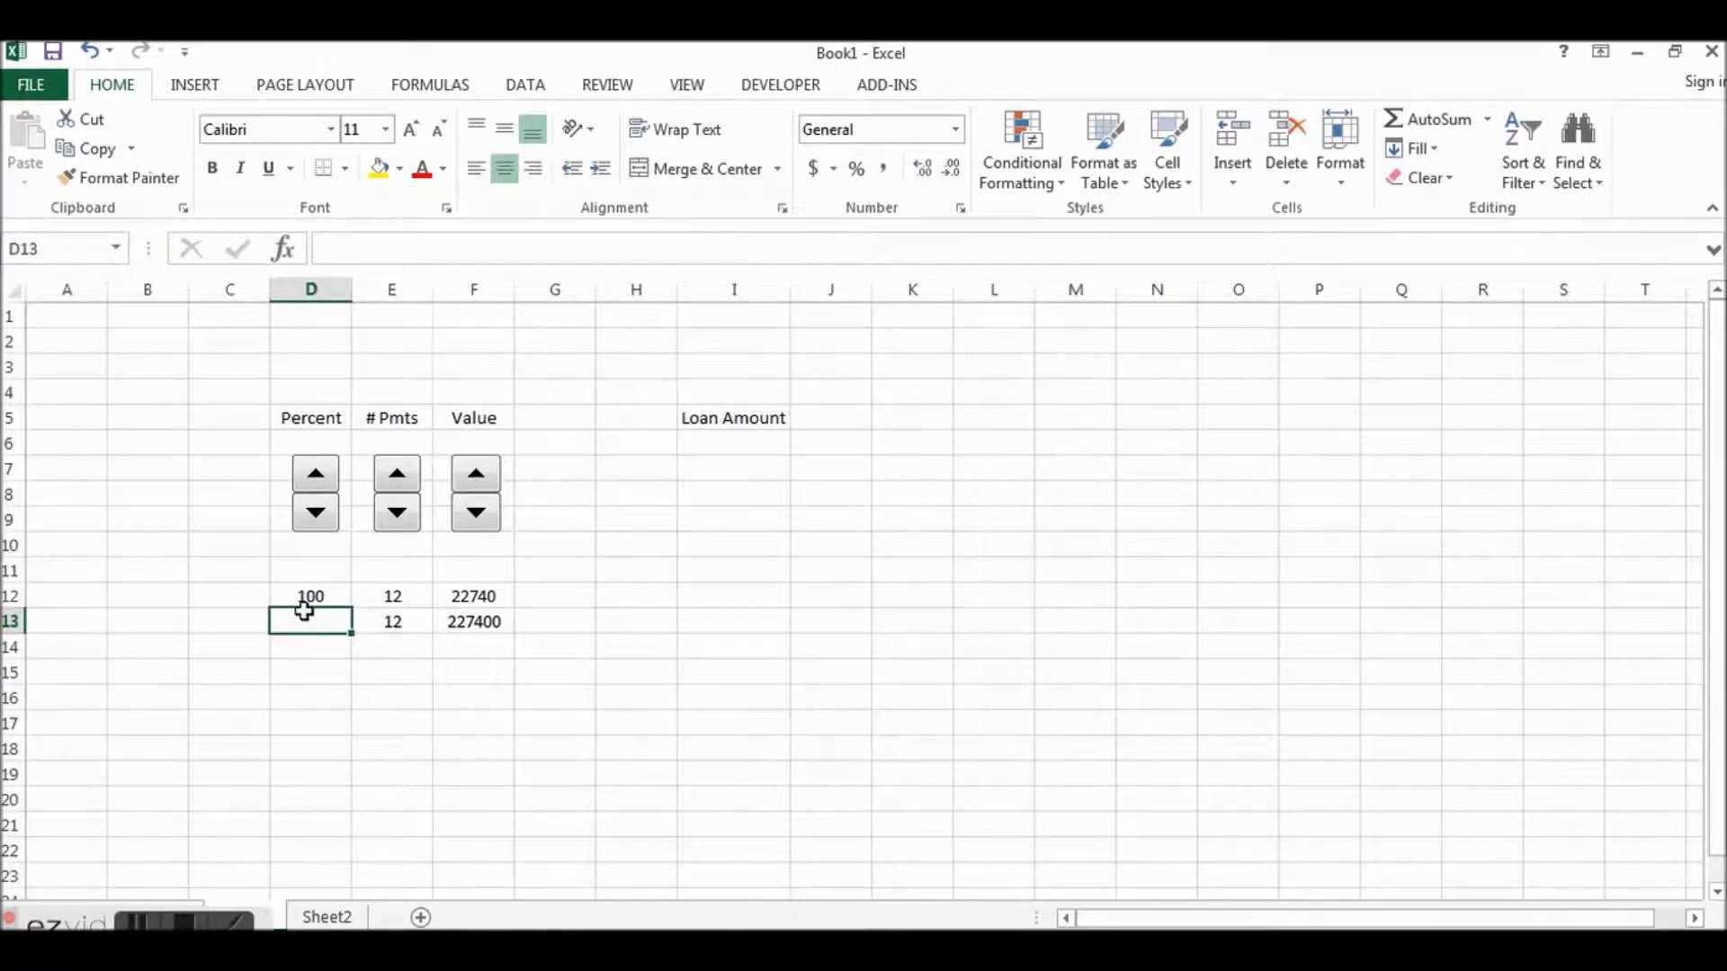
{"action": "left_click", "coordinate": [312, 598]}
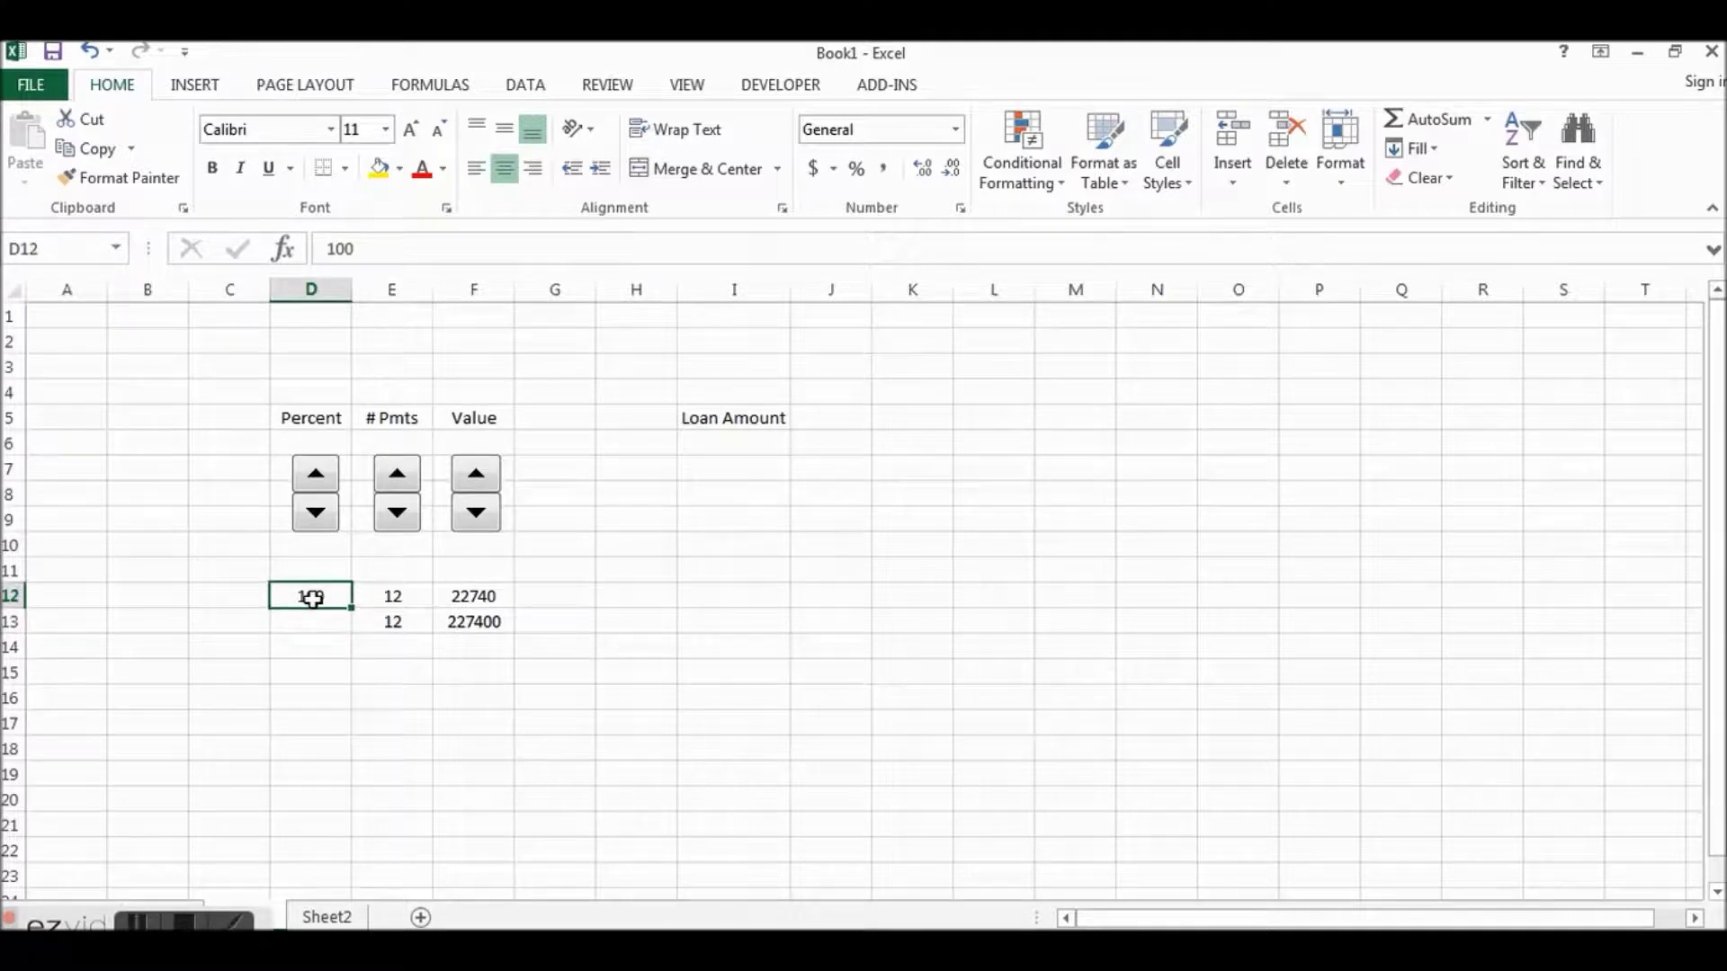
{"action": "left_click", "coordinate": [317, 621]}
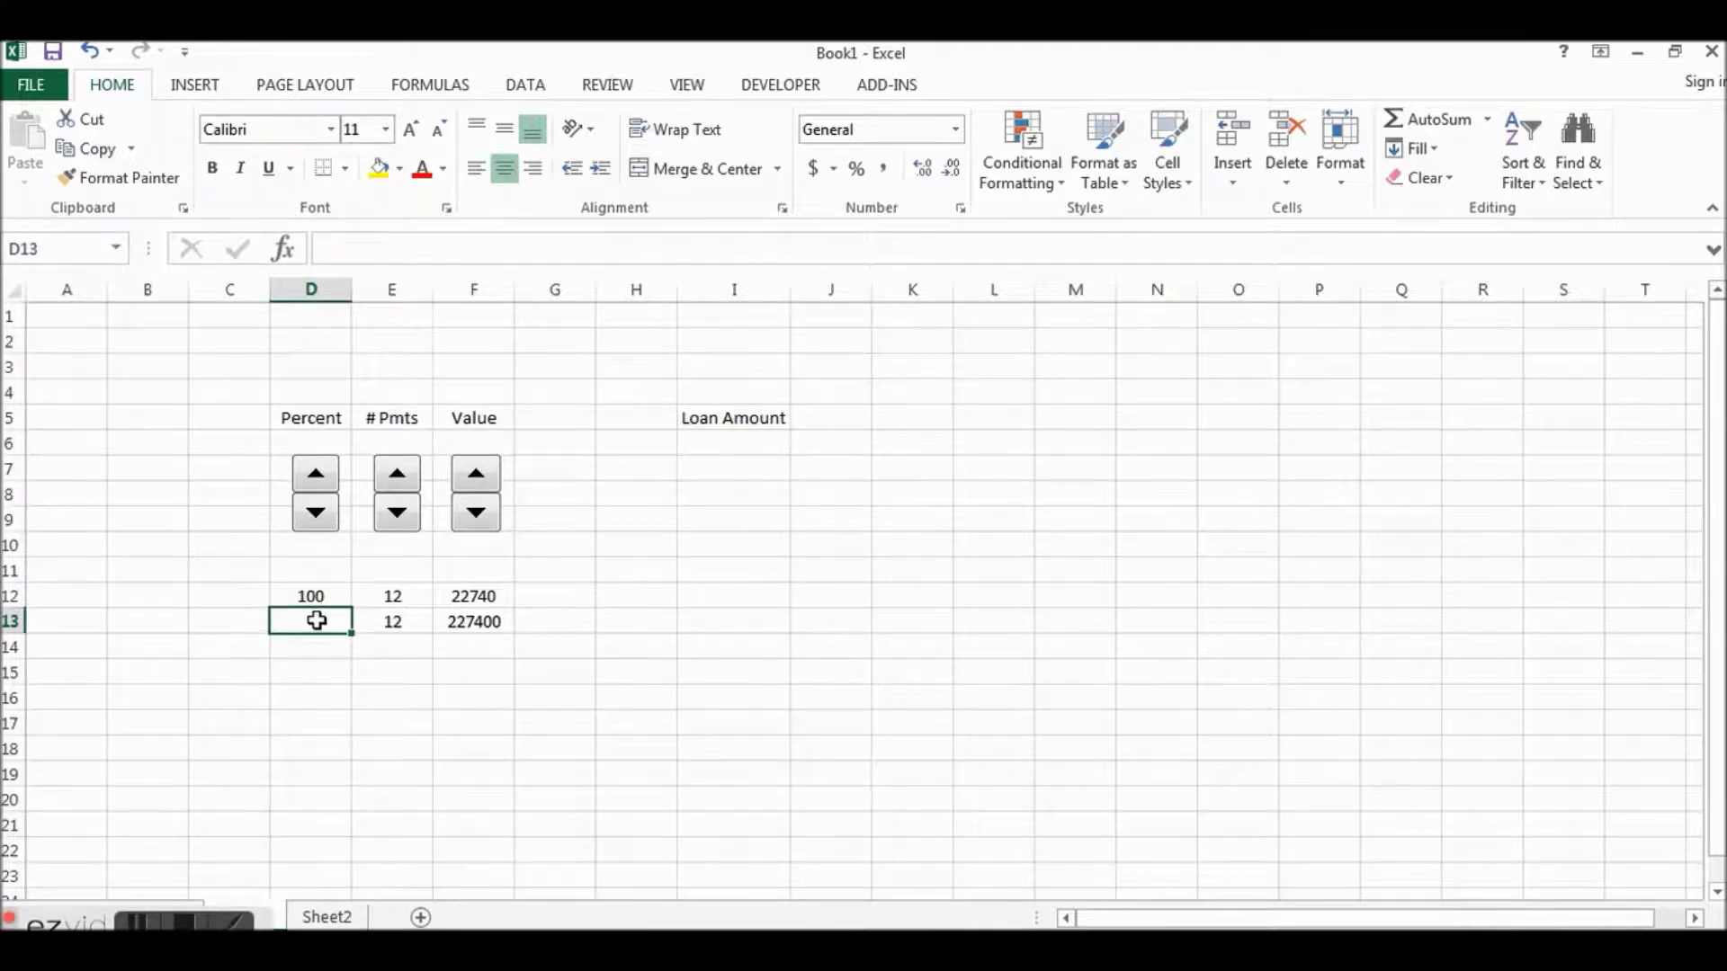
{"action": "type", "text": "="}
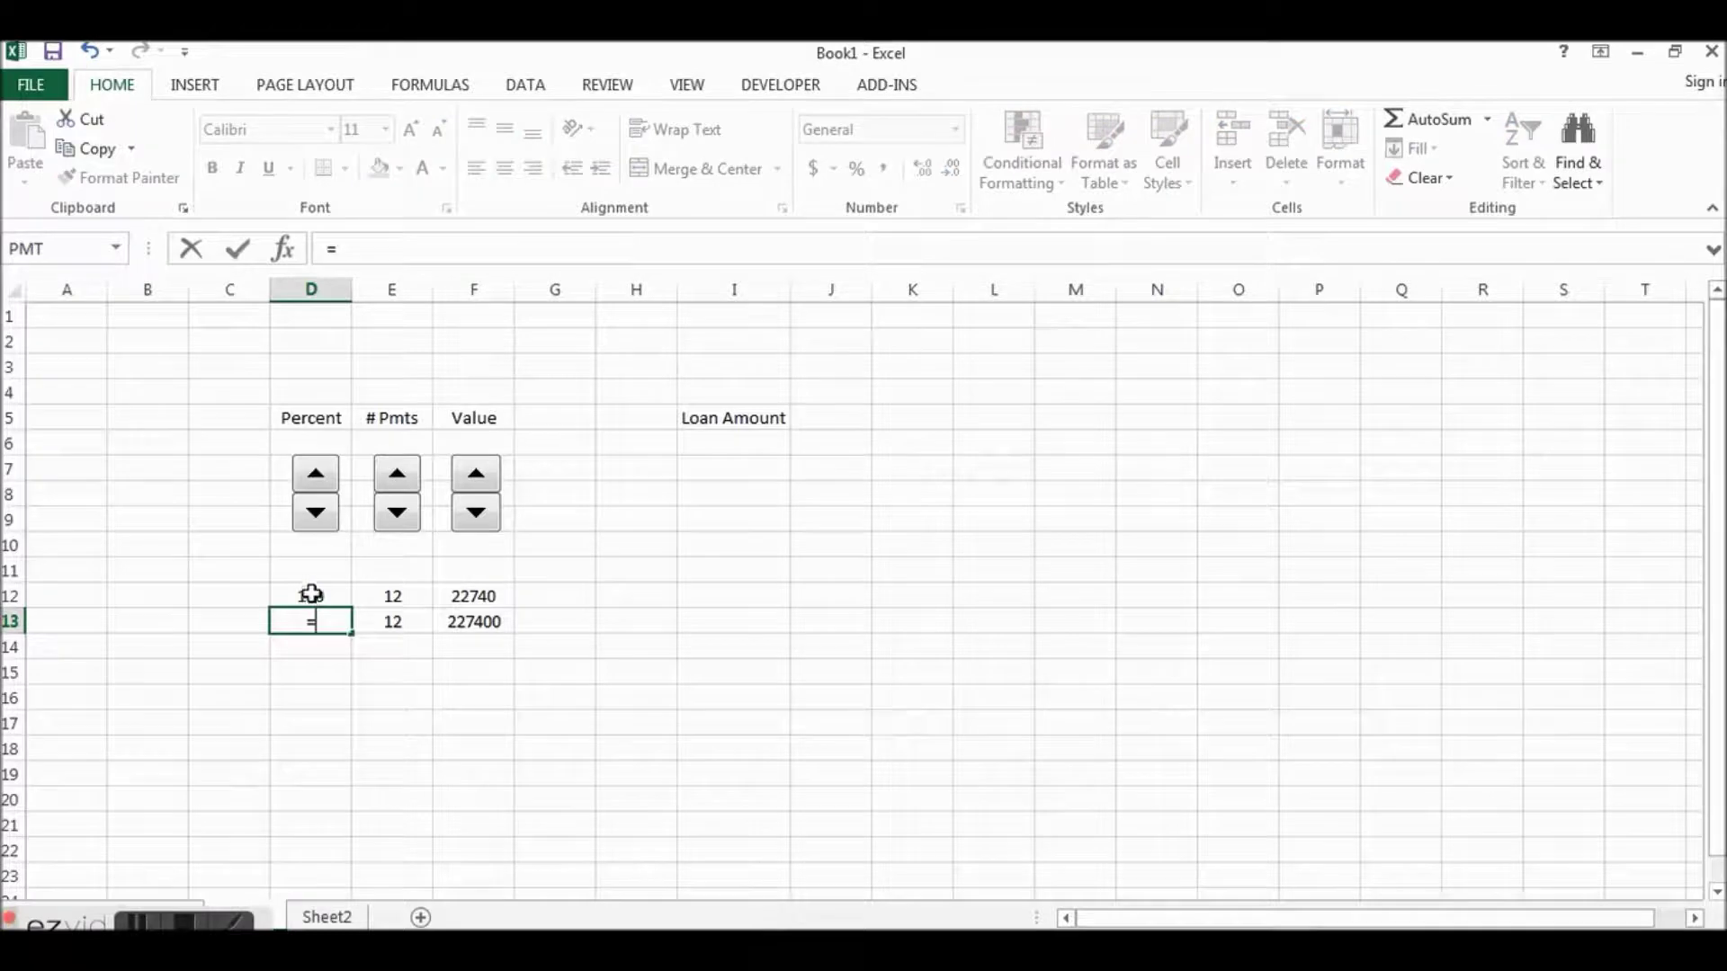
{"action": "left_click", "coordinate": [311, 593]}
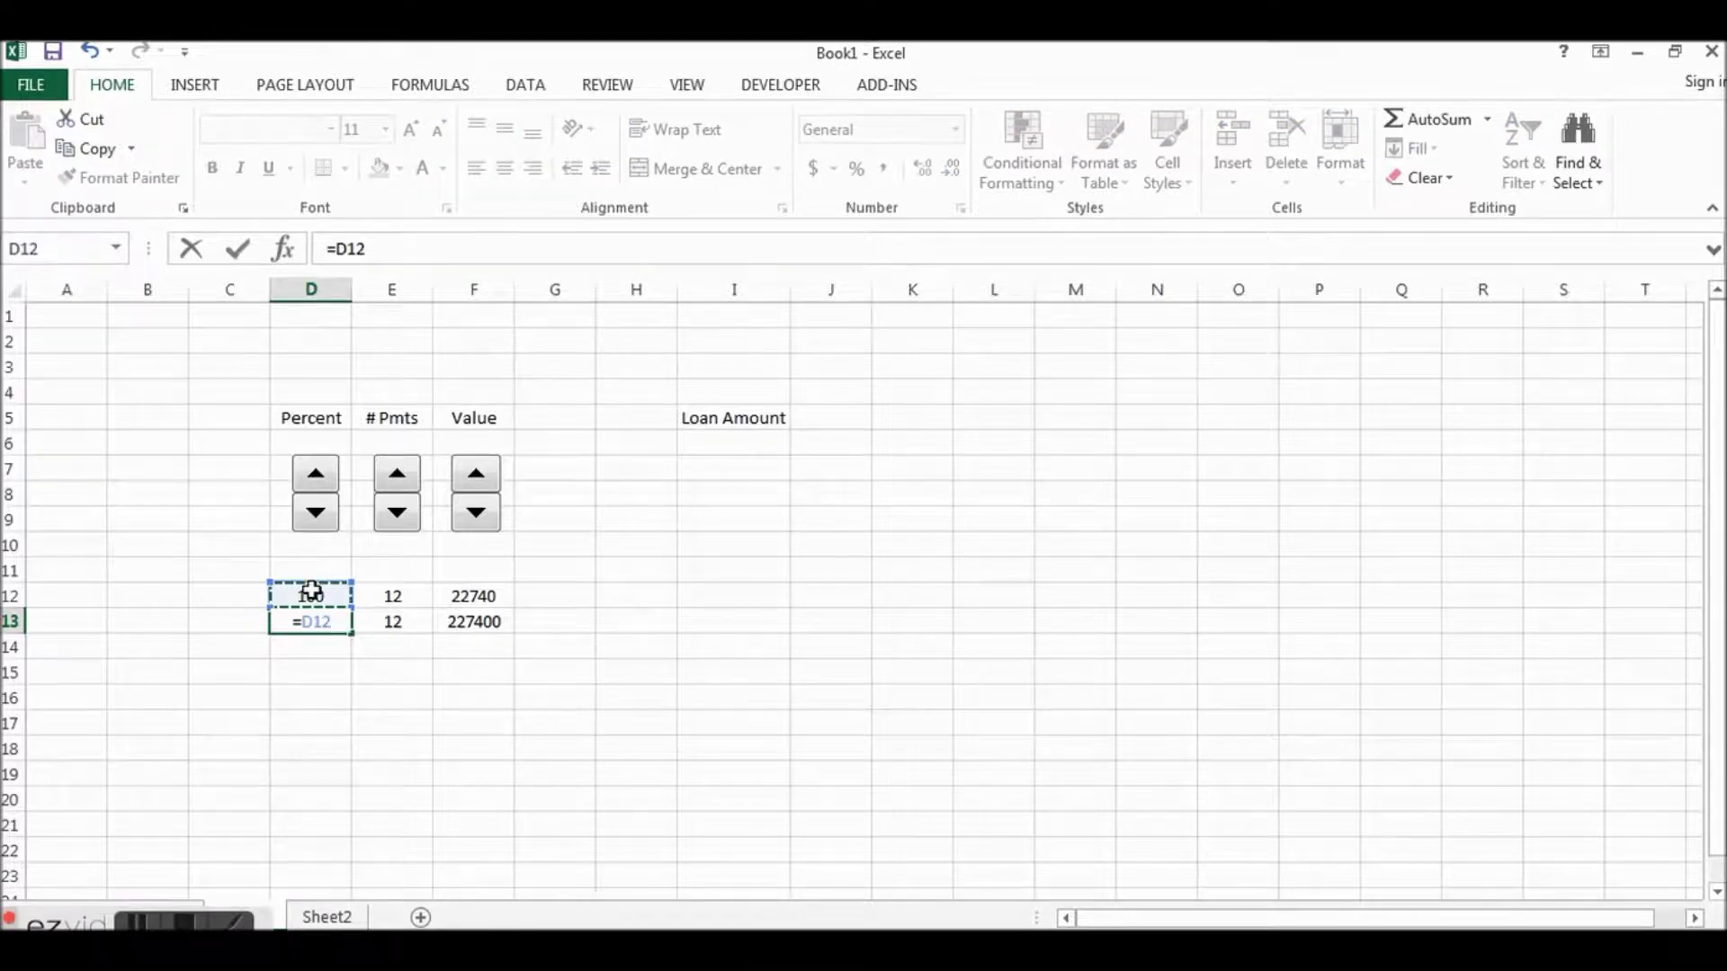
{"action": "key", "text": "Return"}
{"action": "left_click", "coordinate": [311, 592]}
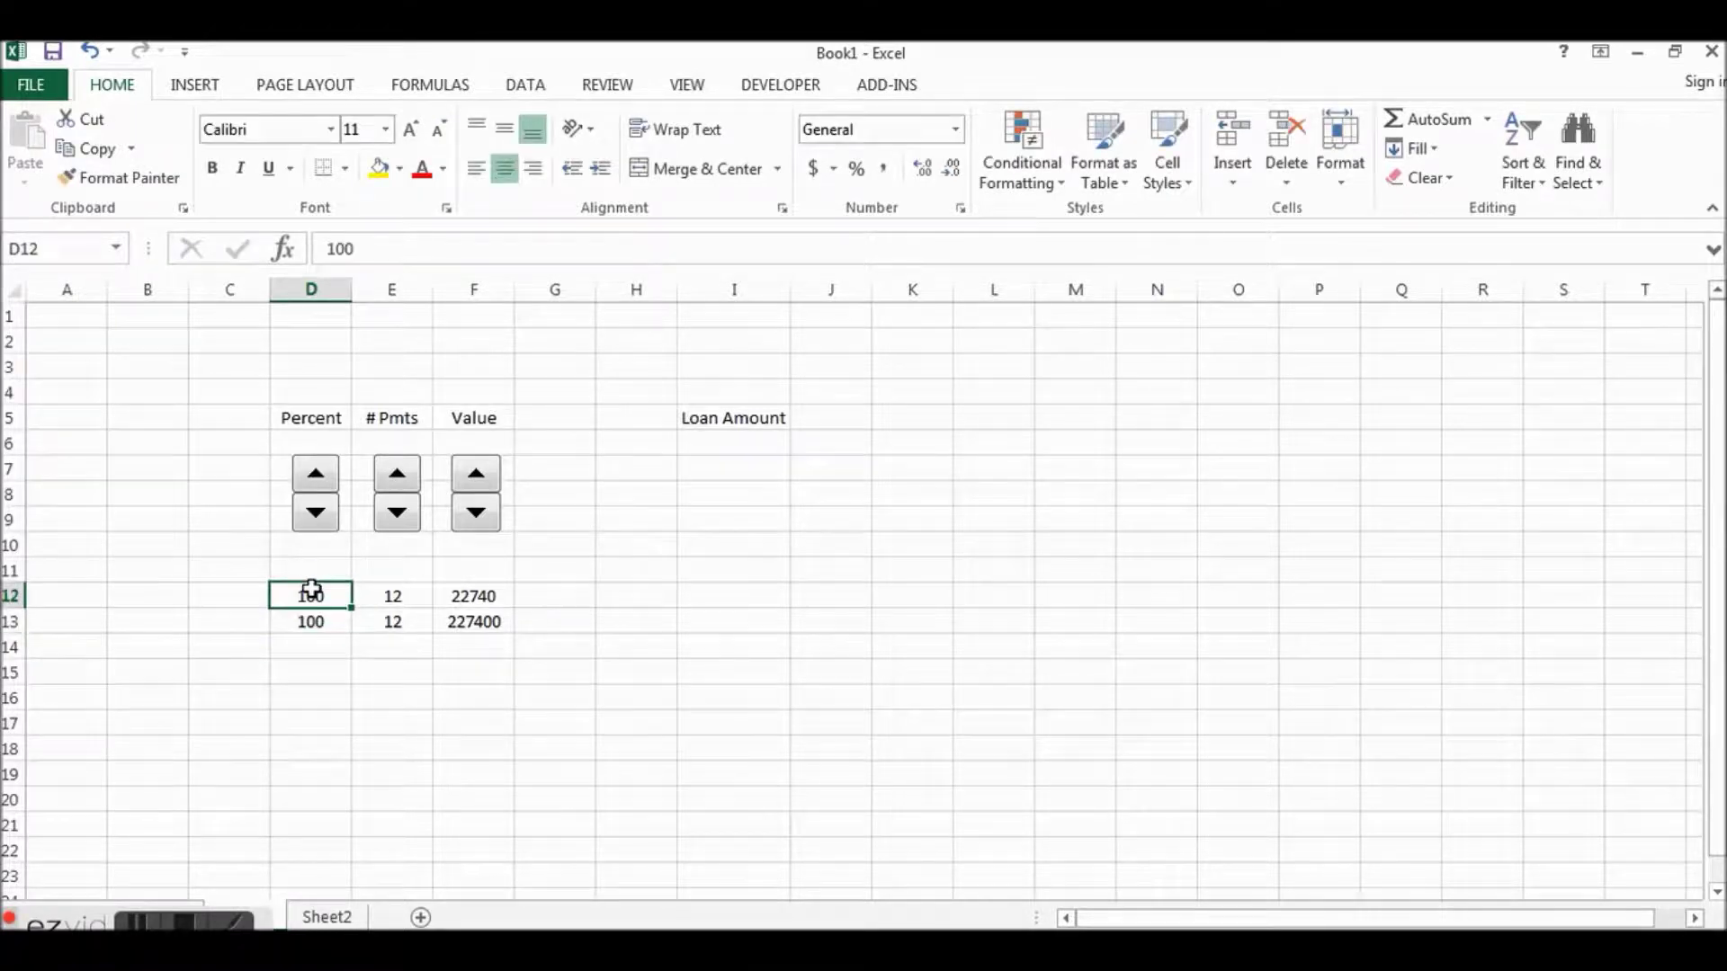
Step: Apply Percentage format with 2 decimals to D13, making it read 10000.00%
{"action": "left_click", "coordinate": [311, 619]}
{"action": "right_click", "coordinate": [312, 618]}
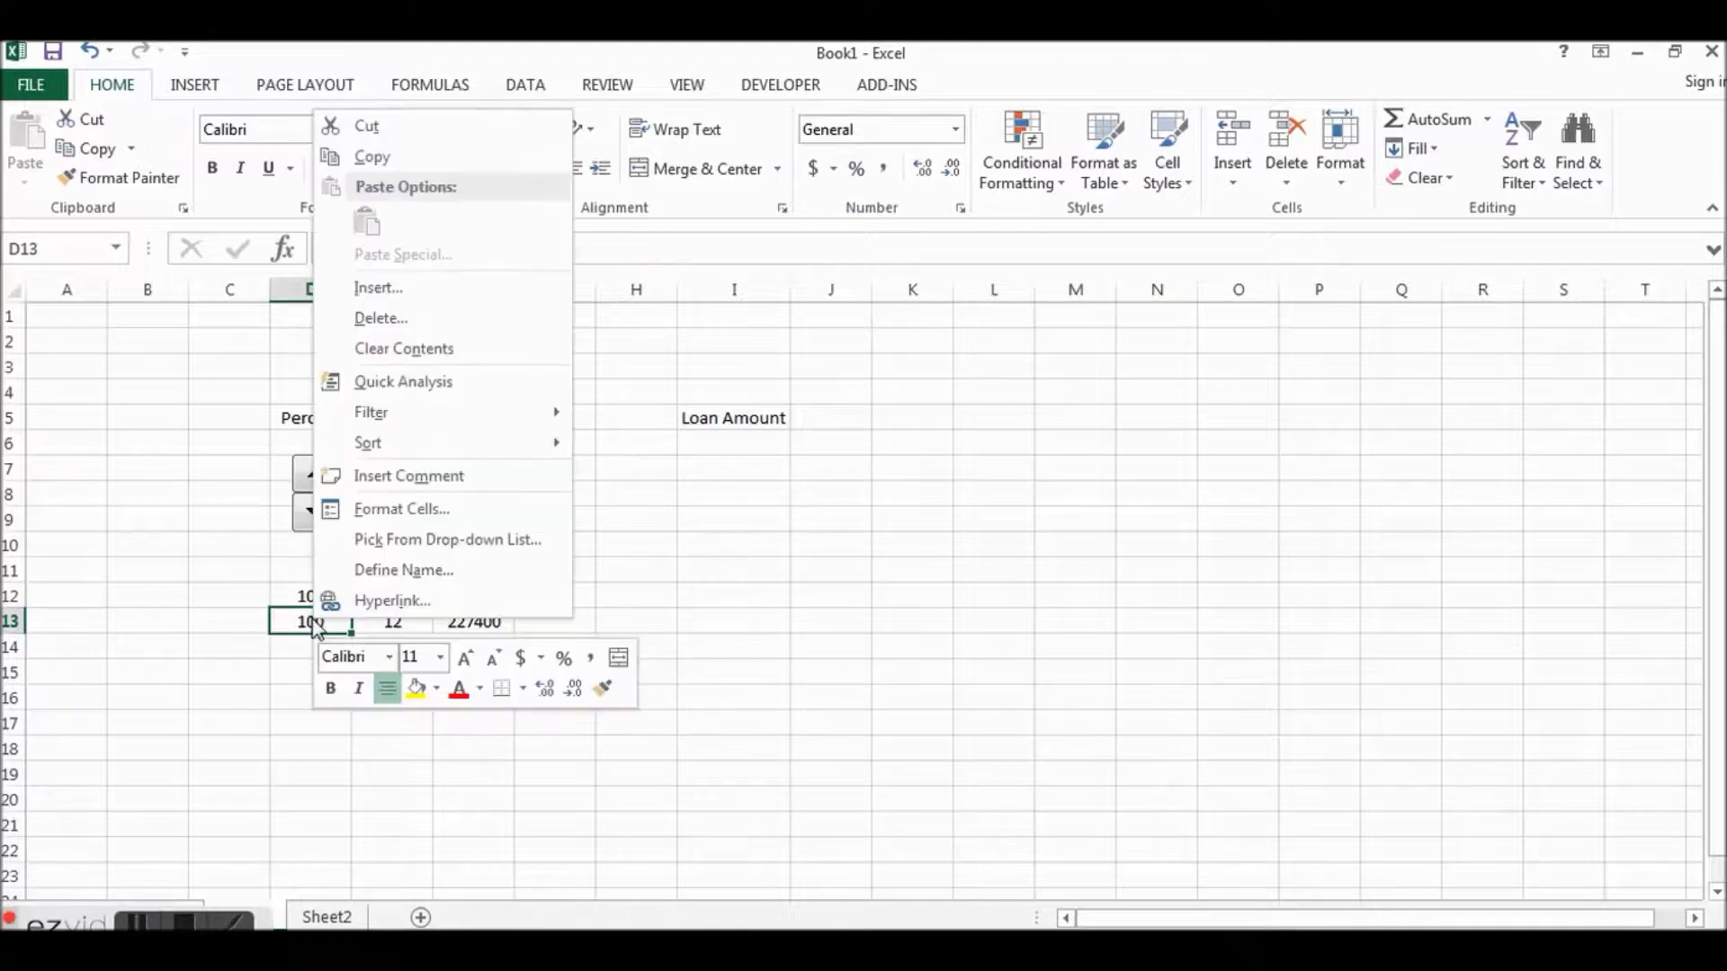
{"action": "left_click", "coordinate": [441, 510]}
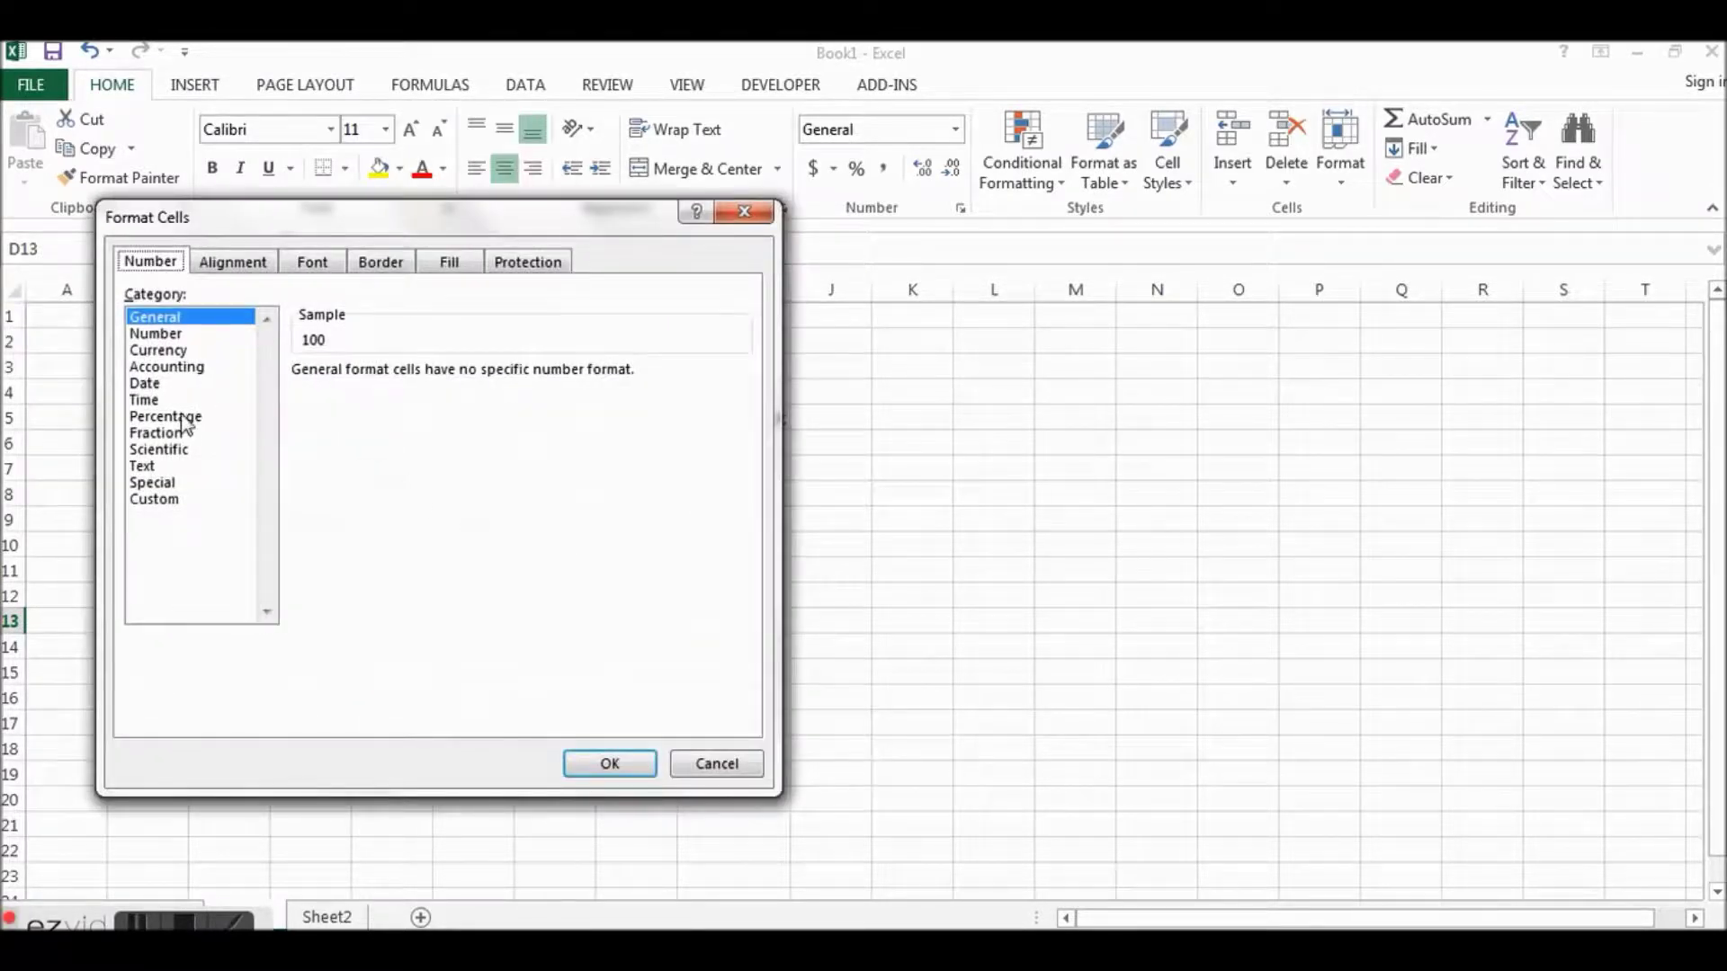
{"action": "left_click", "coordinate": [183, 420]}
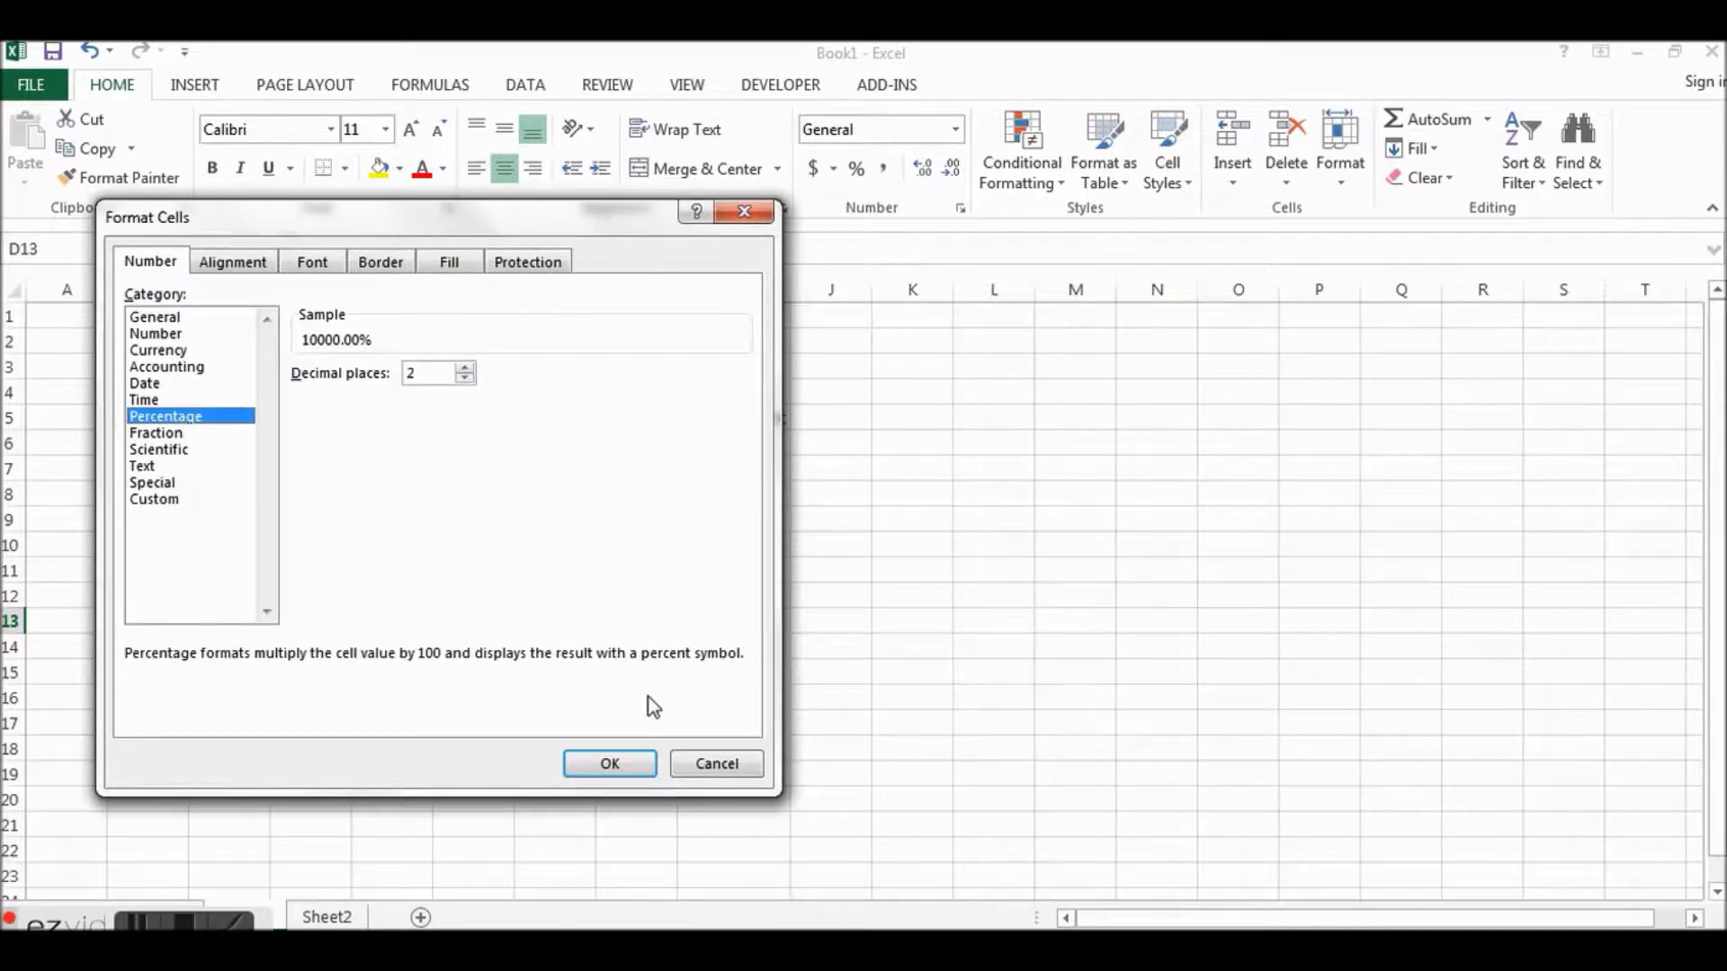
{"action": "left_click", "coordinate": [625, 763]}
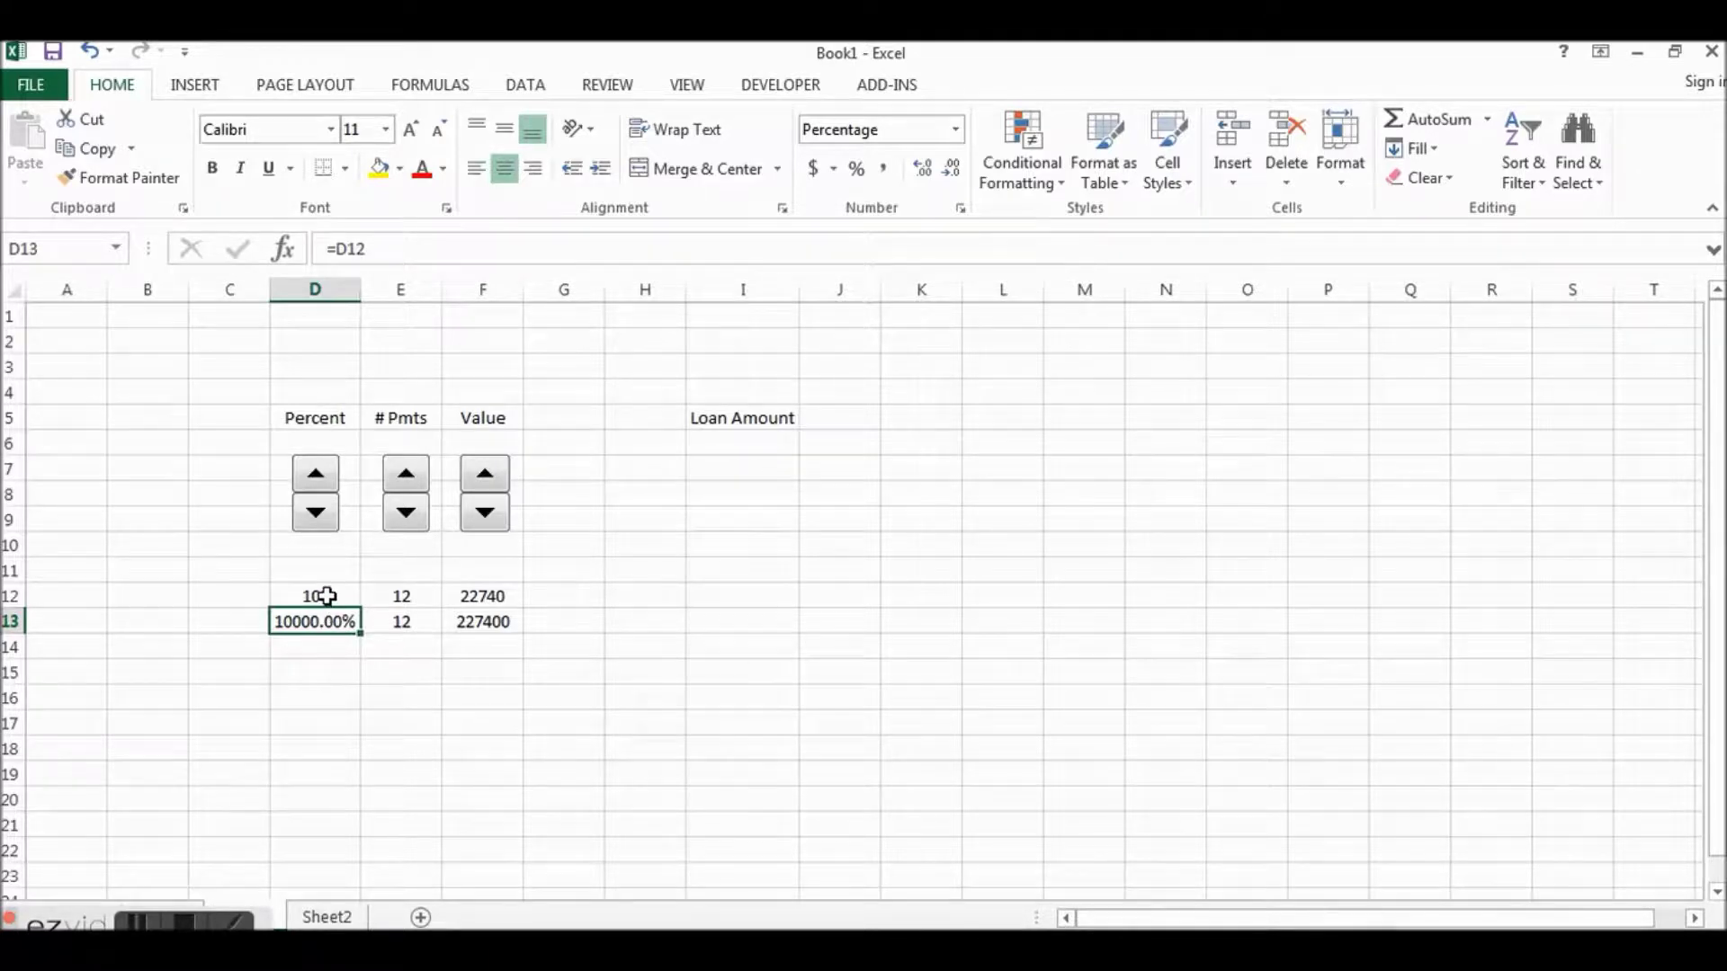
{"action": "left_click", "coordinate": [326, 596]}
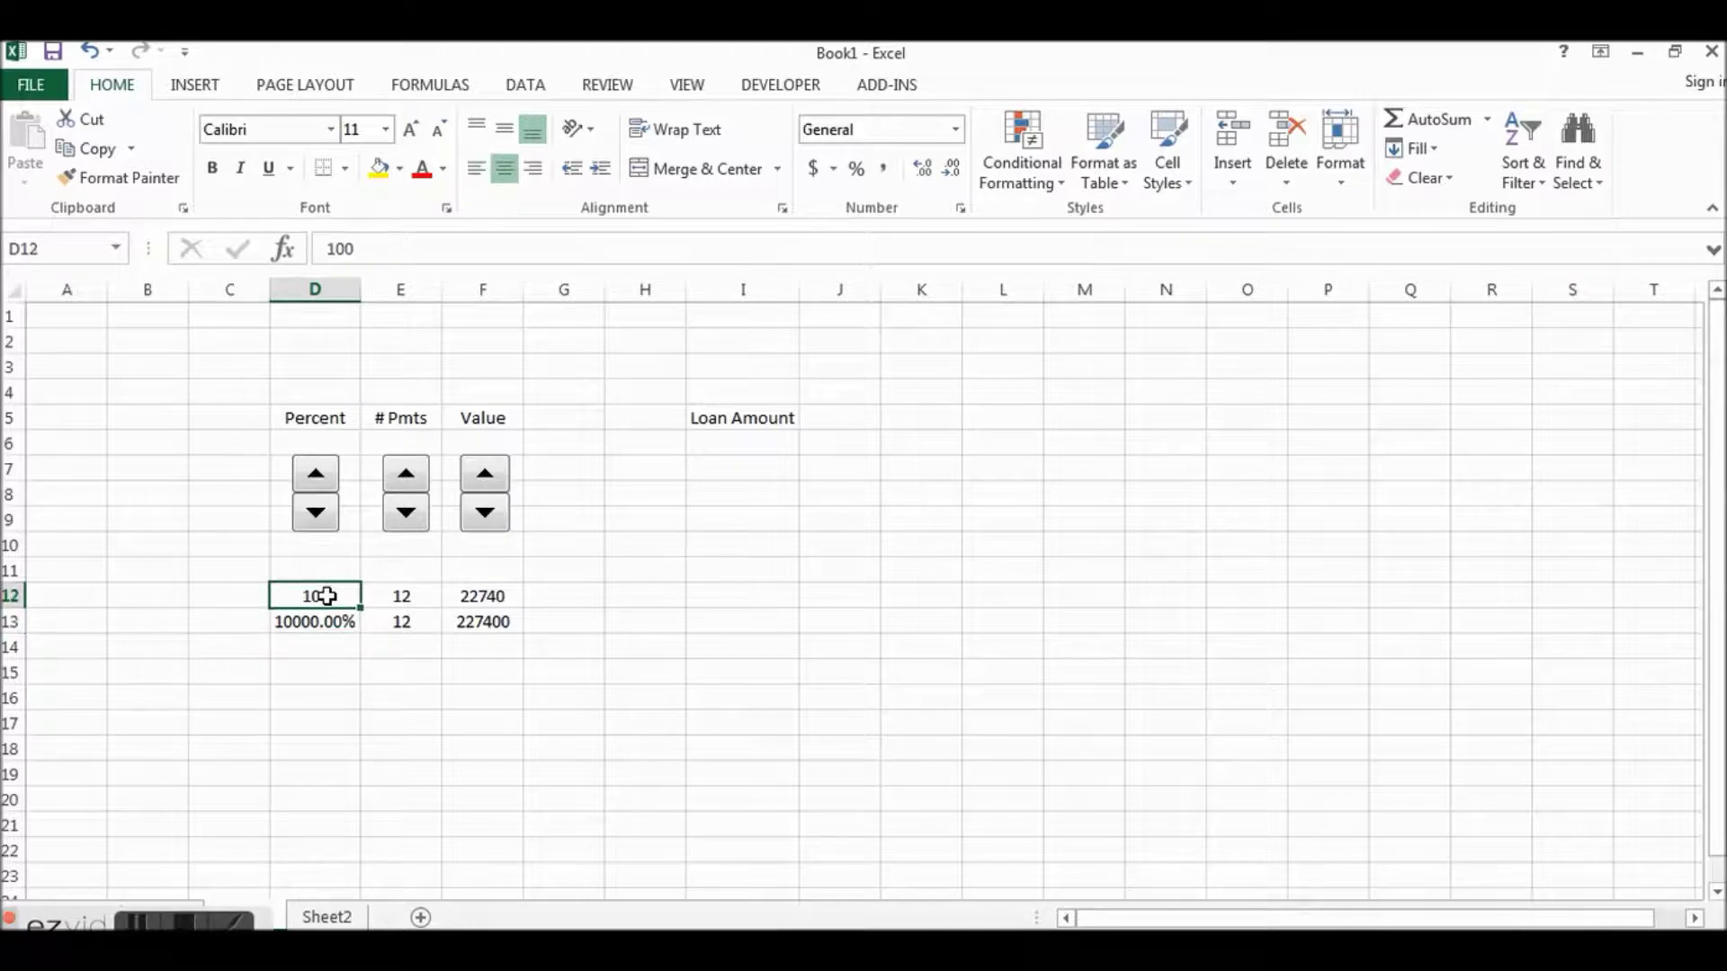
{"action": "left_click", "coordinate": [321, 519], "text": "ctrl"}
Step: Edit the Percent spinner's current, minimum and increment values in Format Control
{"action": "right_click", "coordinate": [321, 519]}
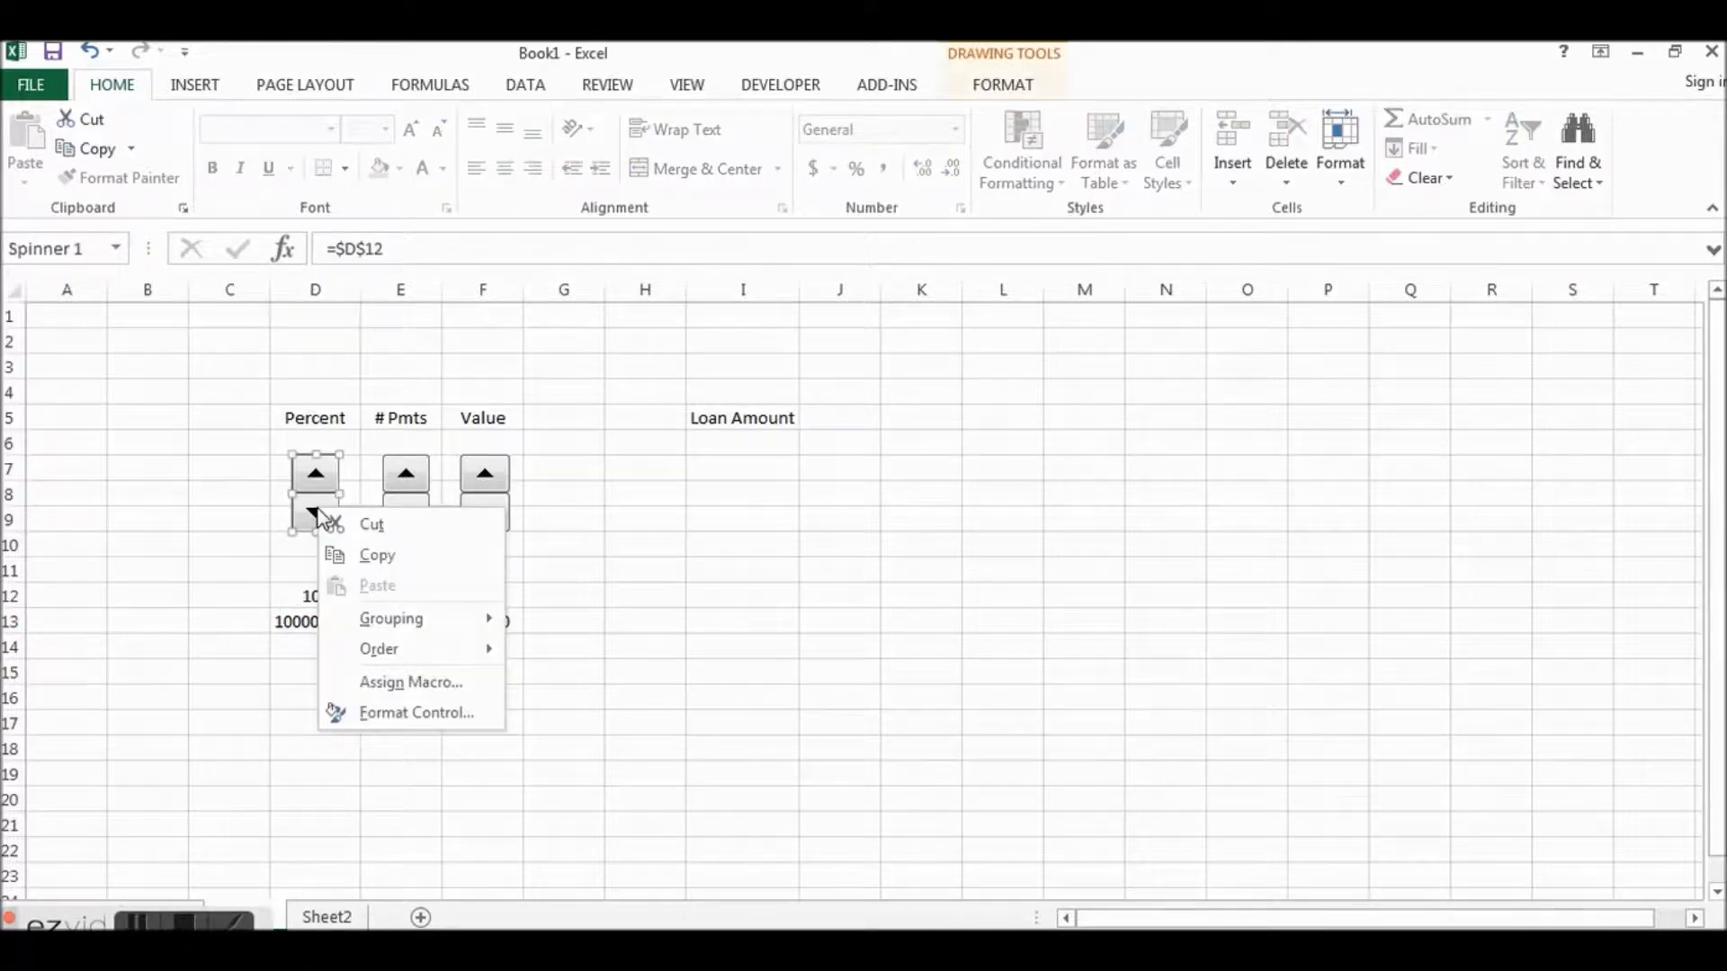
{"action": "left_click", "coordinate": [402, 712]}
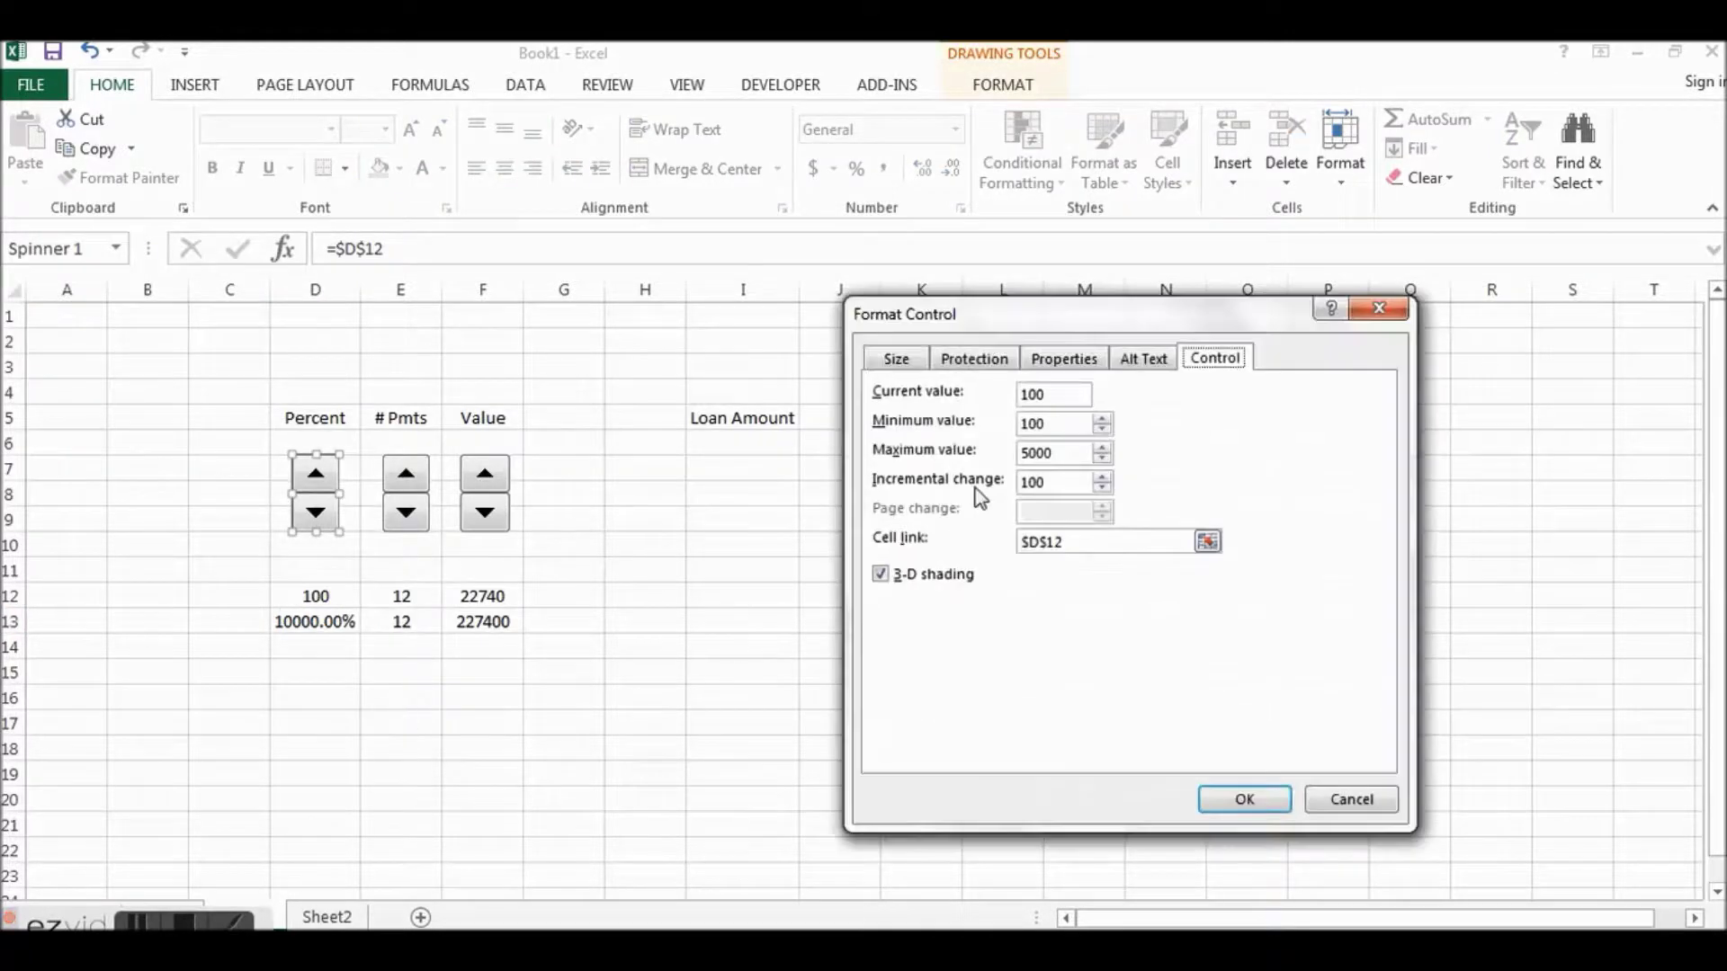
{"action": "left_click", "coordinate": [1057, 397]}
{"action": "left_click", "coordinate": [1069, 422]}
{"action": "left_click", "coordinate": [1068, 482]}
{"action": "left_click", "coordinate": [1268, 795]}
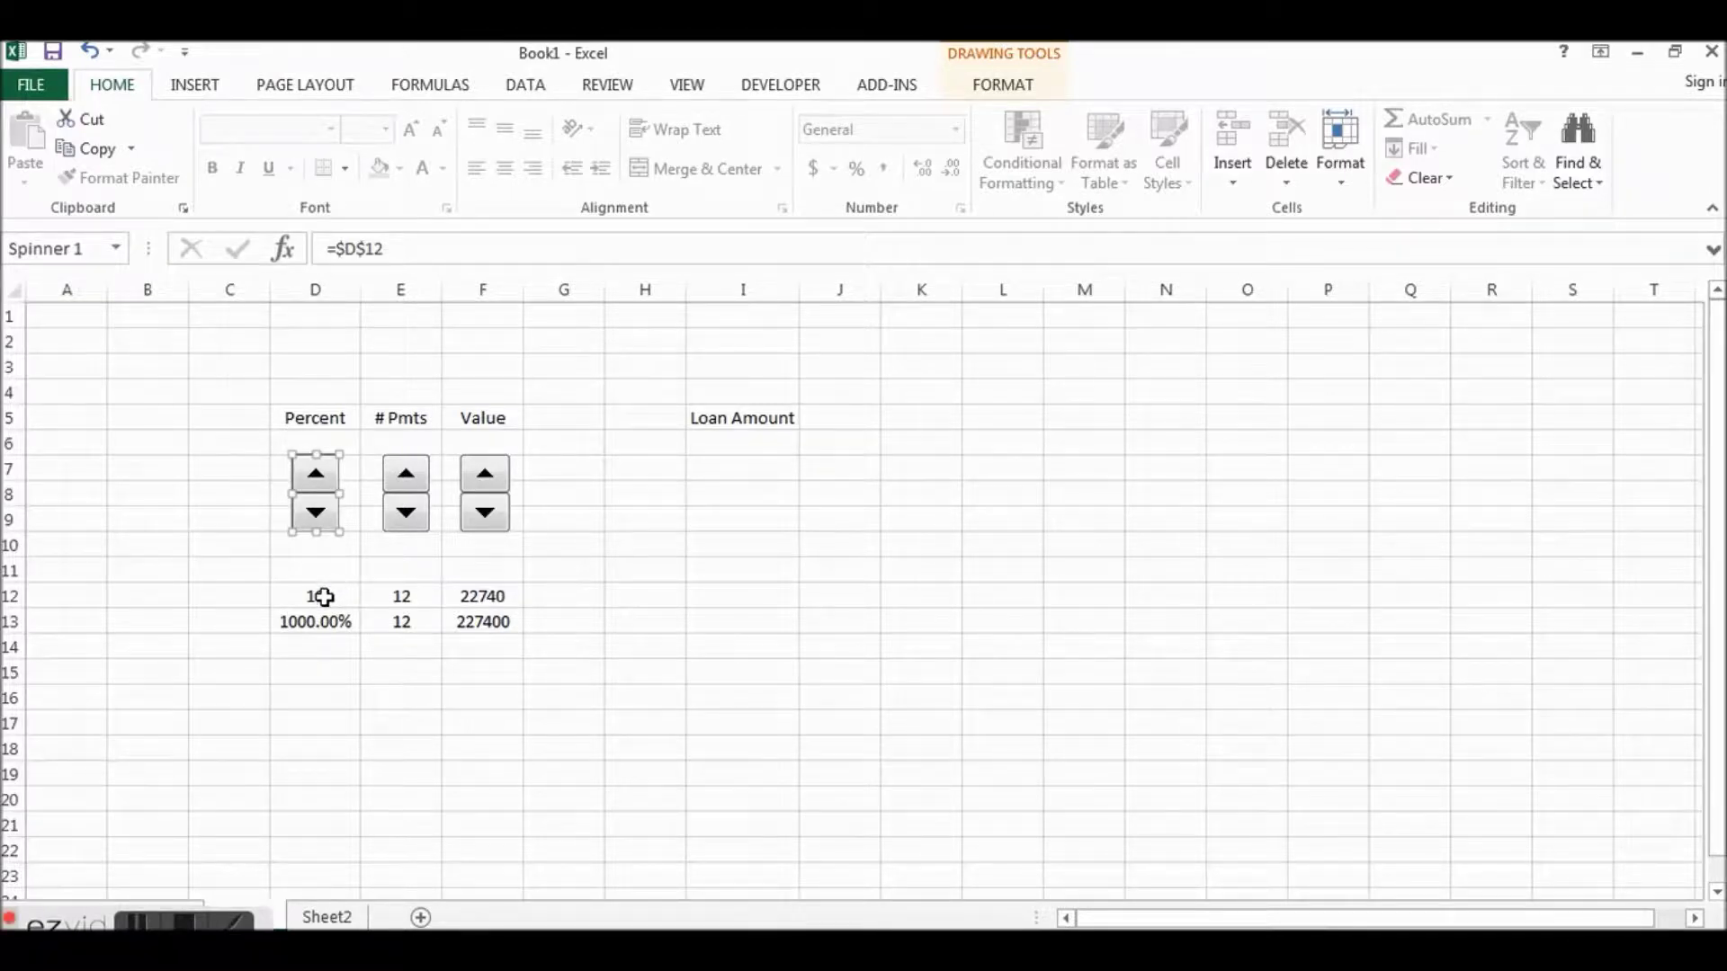
Step: Reset the Percent spinner to current value 1, range 1 to 50, step 1
{"action": "right_click", "coordinate": [329, 521]}
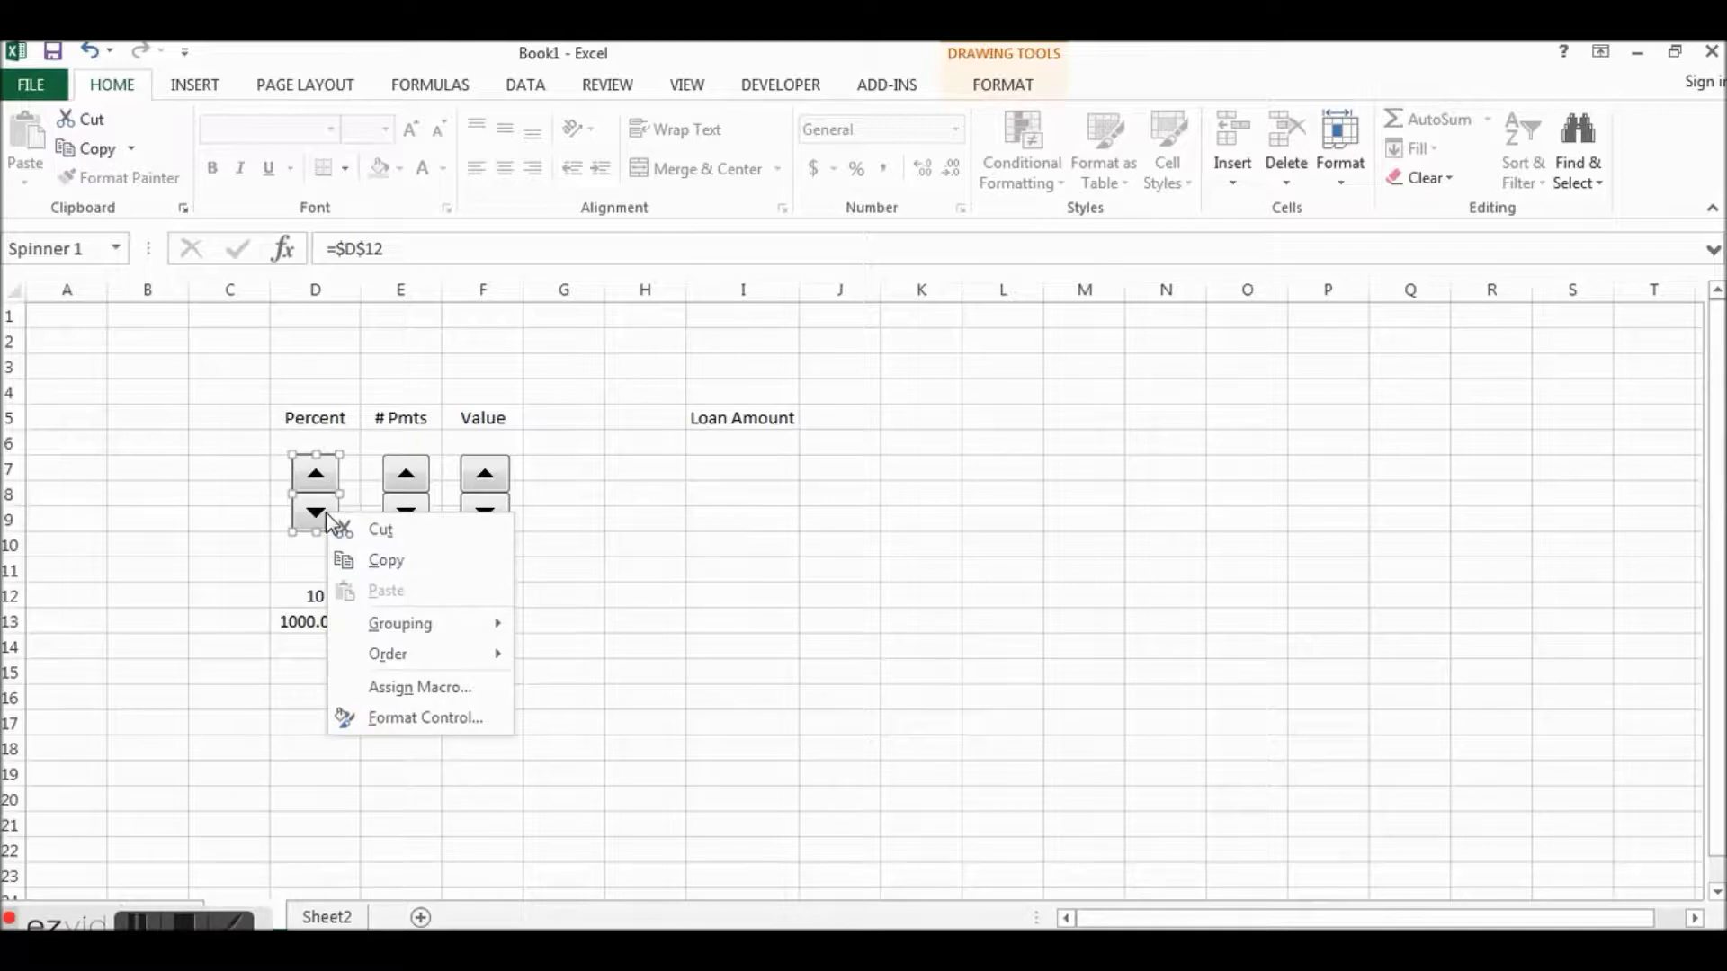
{"action": "left_click", "coordinate": [403, 716]}
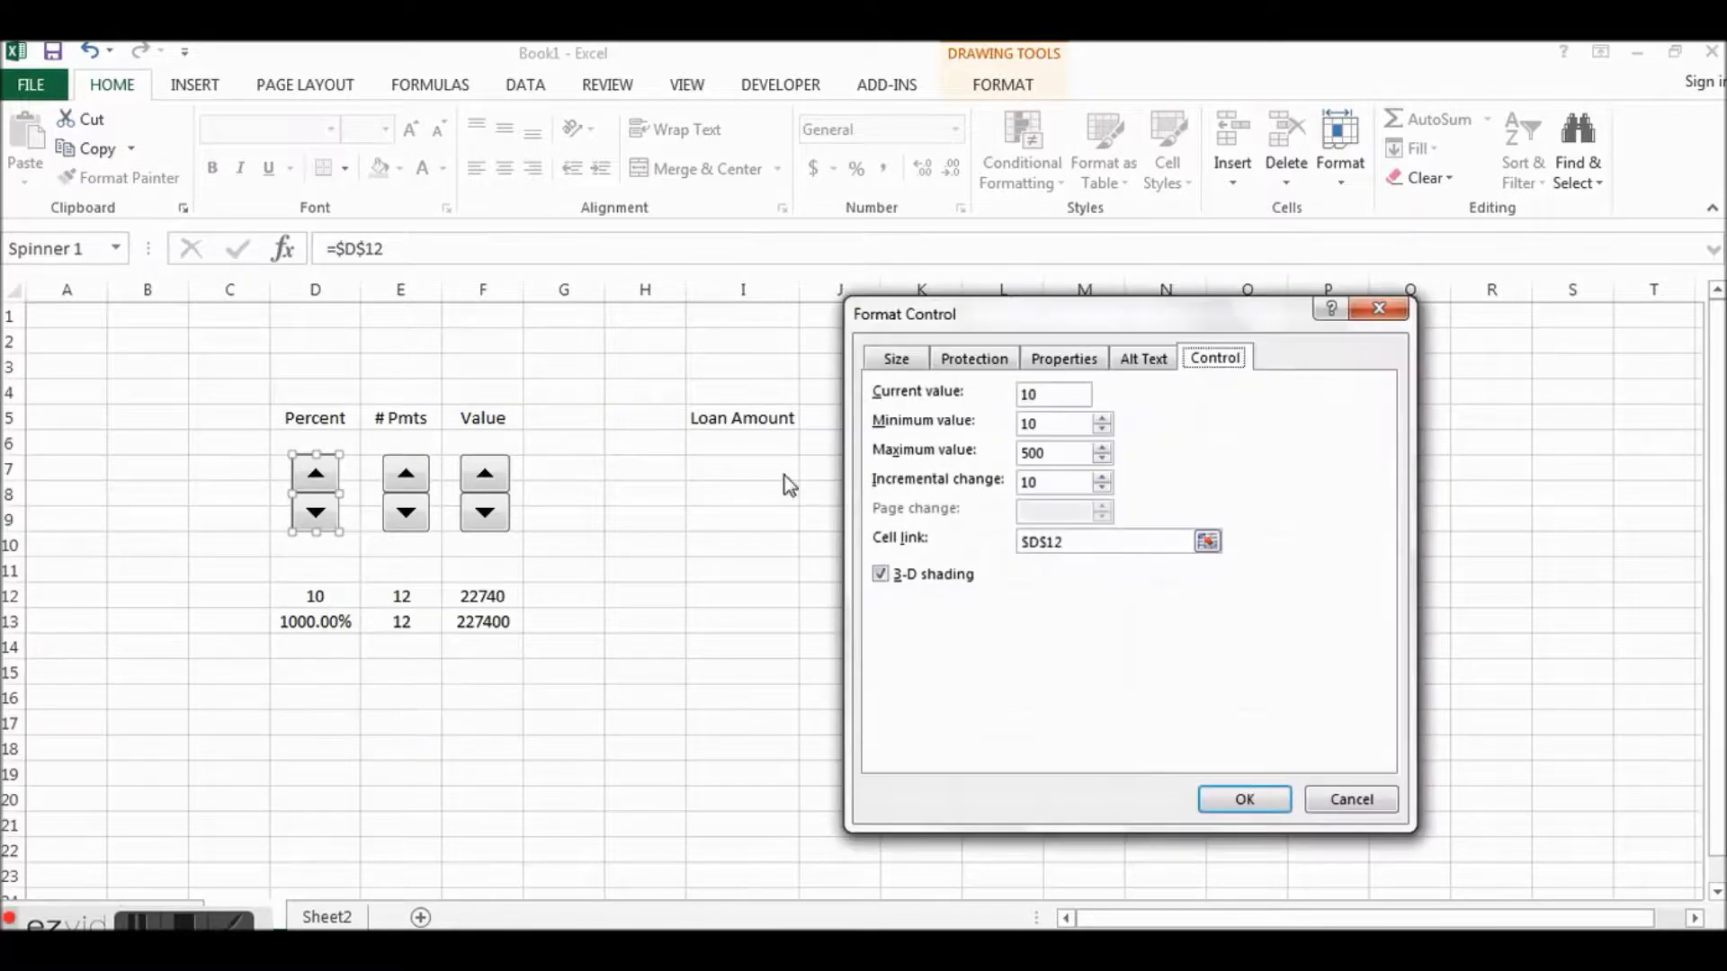
{"action": "left_click", "coordinate": [1068, 396]}
{"action": "type", "text": "1"}
{"action": "key", "text": "BackSpace"}
{"action": "key", "text": "BackSpace"}
{"action": "left_click", "coordinate": [1052, 424]}
{"action": "left_click", "coordinate": [1059, 456]}
{"action": "left_click", "coordinate": [1241, 798]}
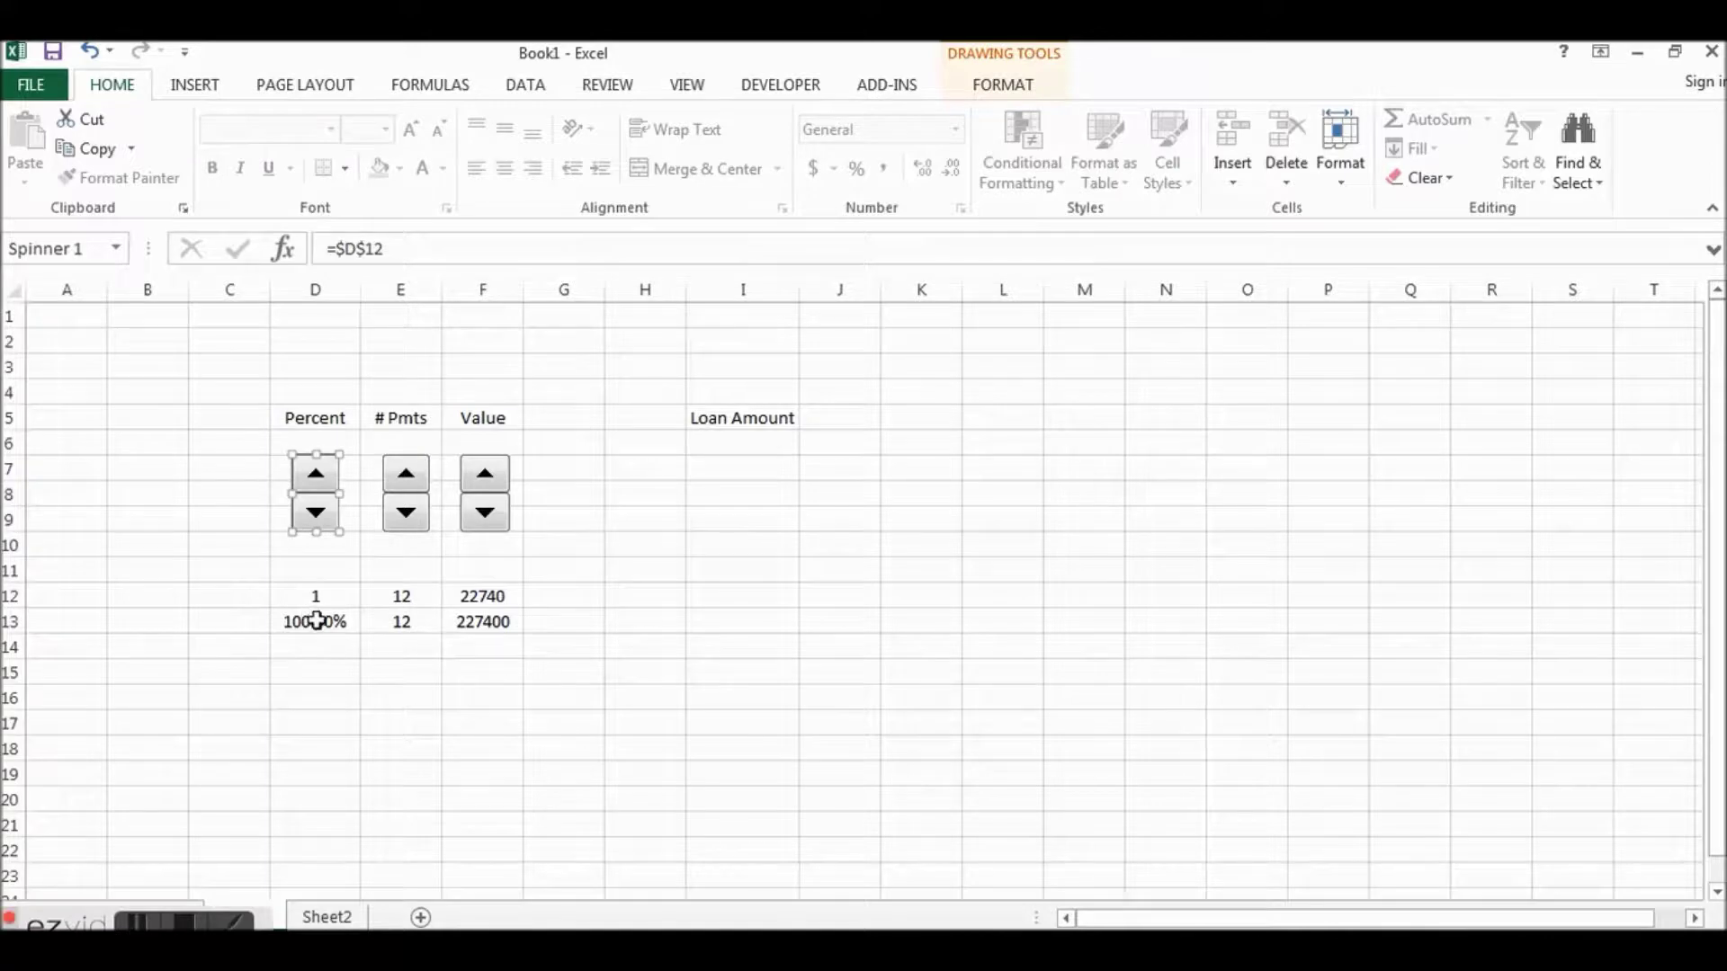
{"action": "left_click", "coordinate": [316, 619]}
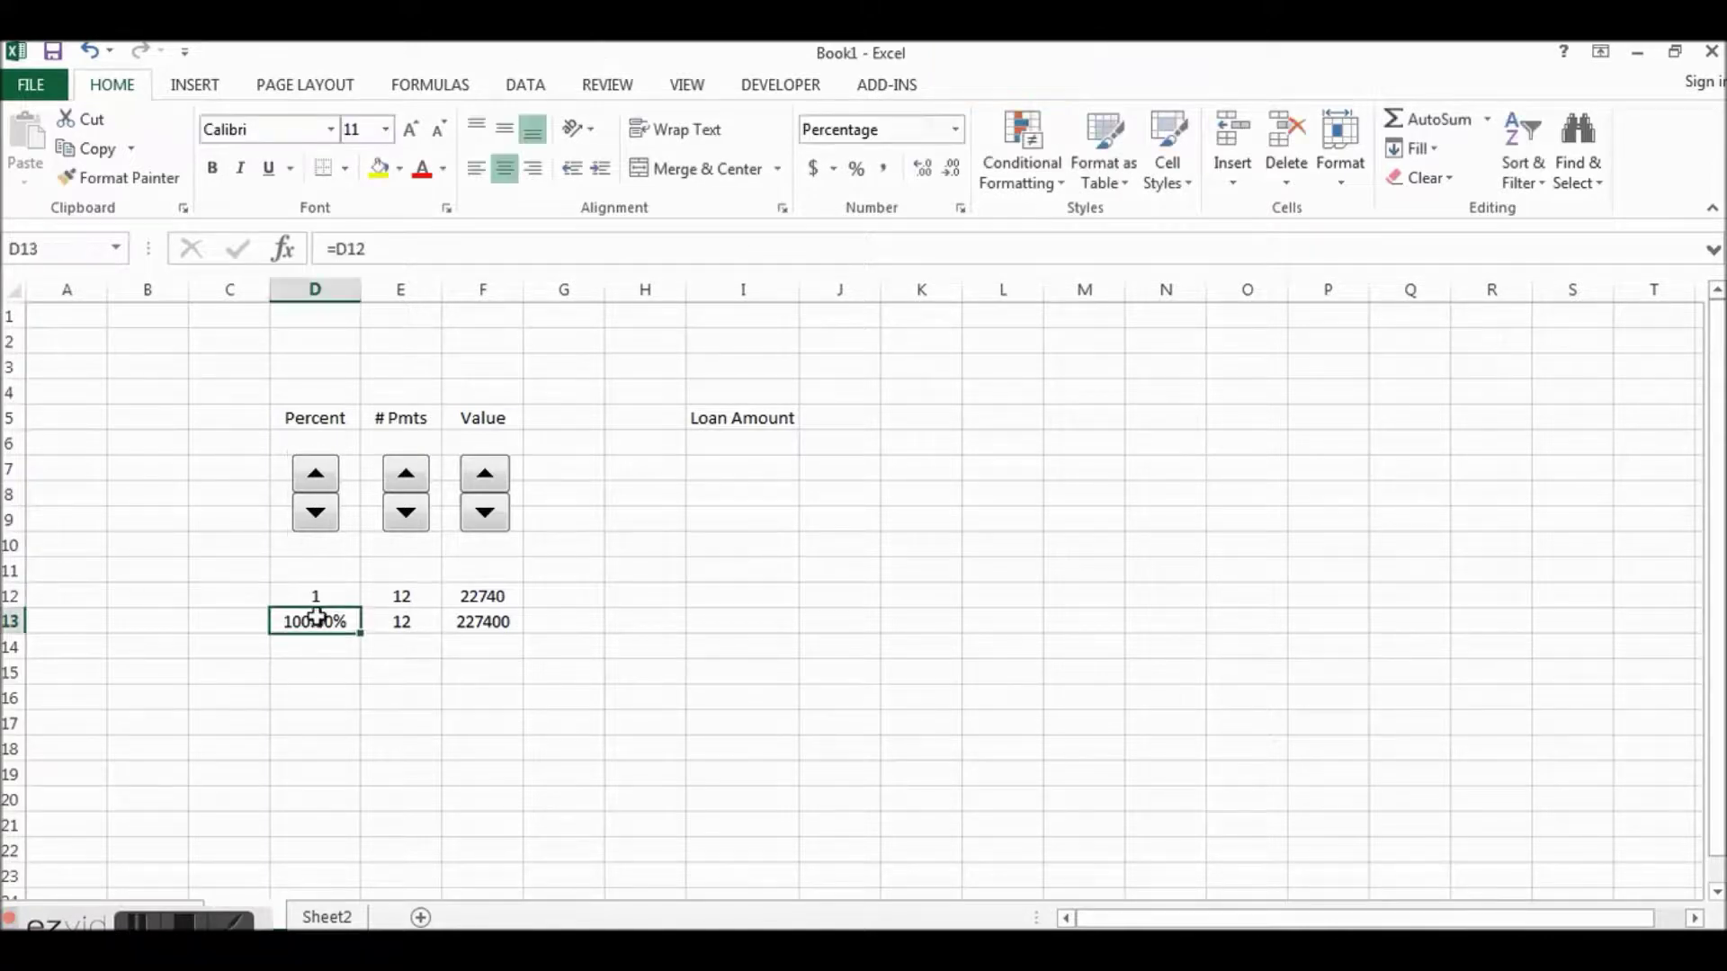
Step: Change D13's formula to =D12/100
{"action": "left_click", "coordinate": [373, 249]}
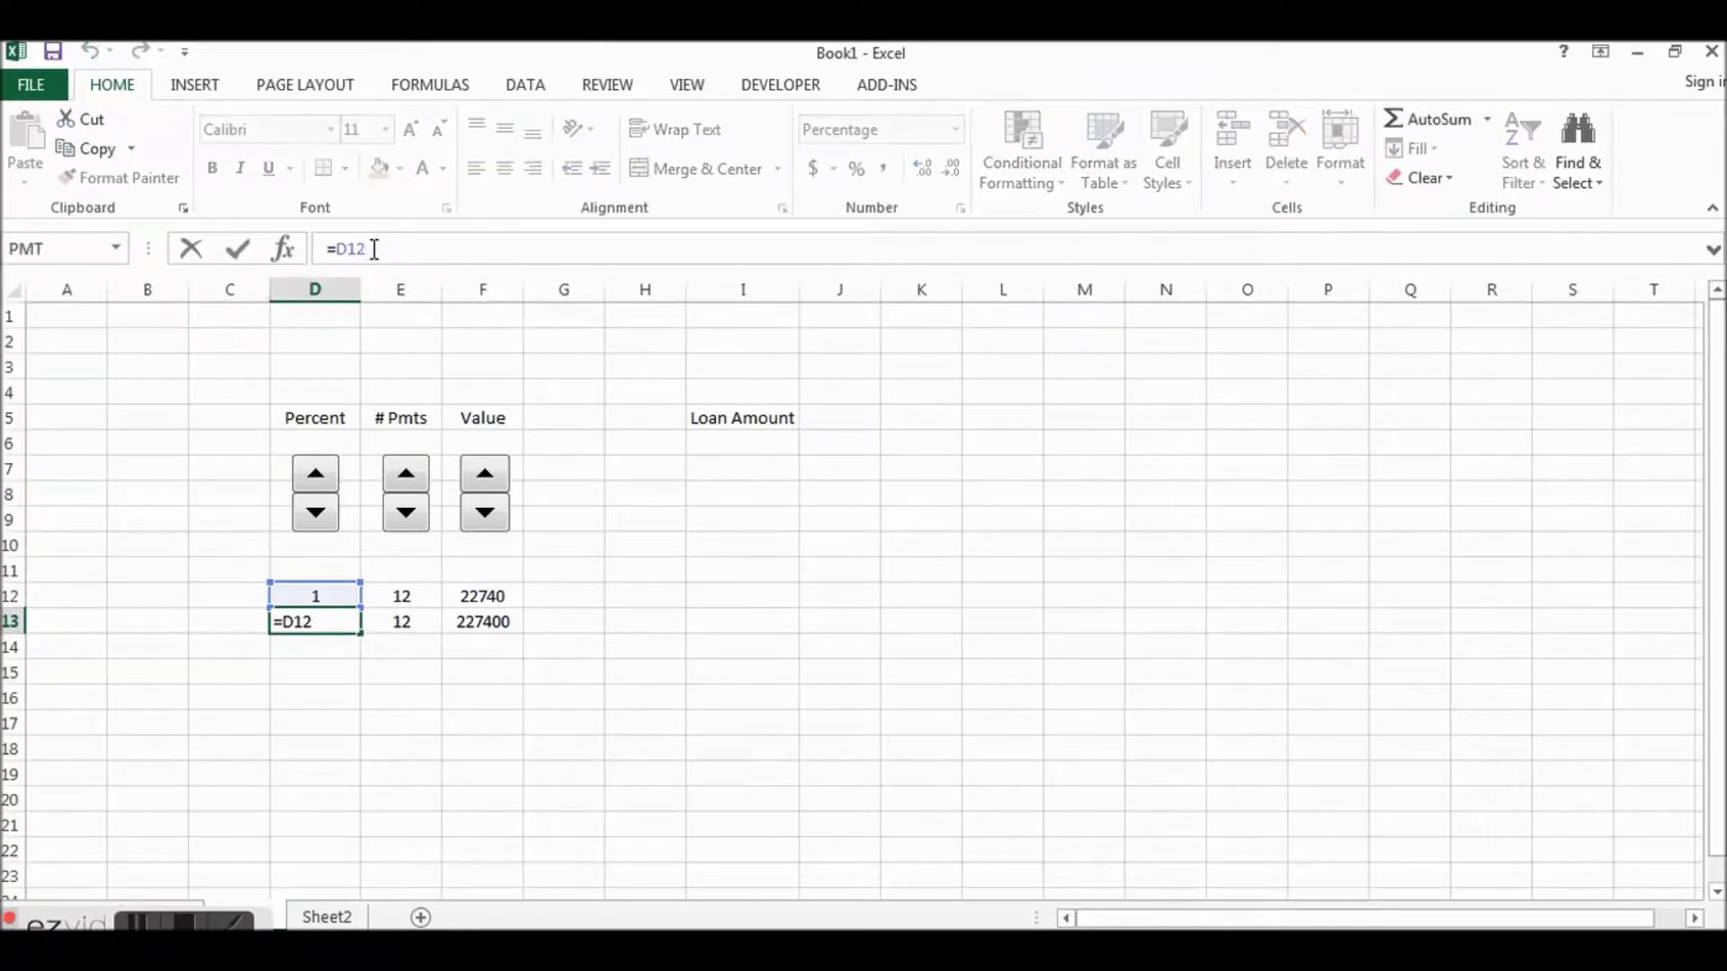
{"action": "type", "text": "/100"}
{"action": "key", "text": "Return"}
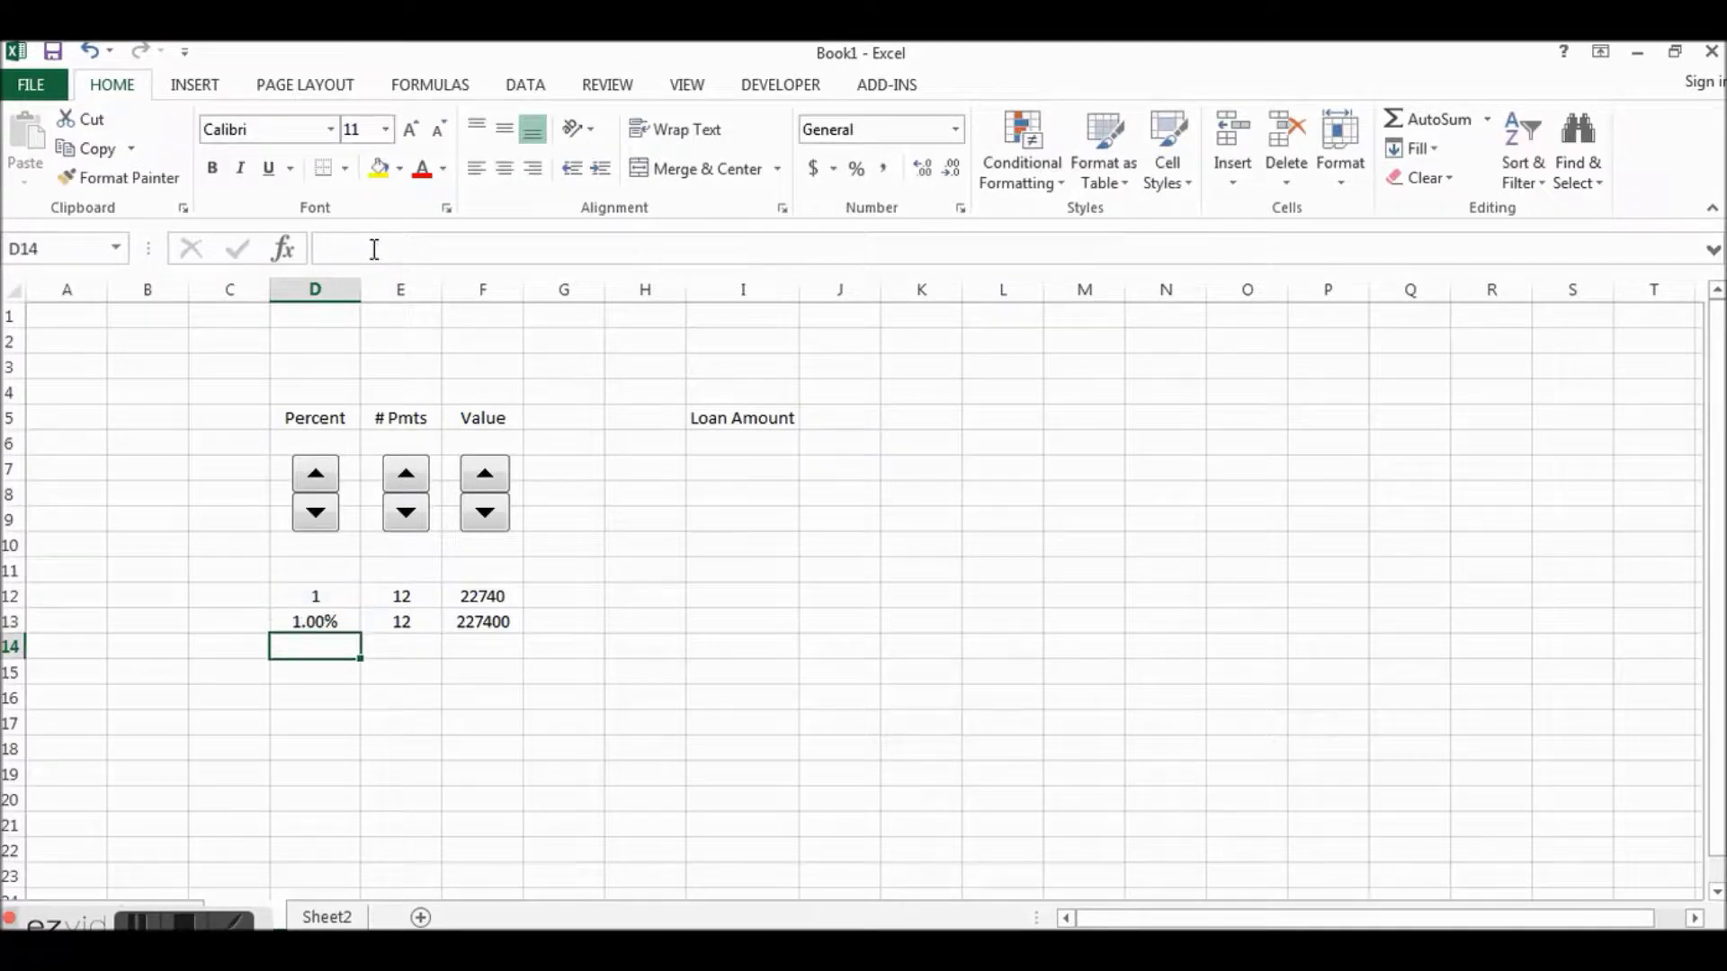
Step: Spin the Percent up to 12 so D13 shows 12.00%
{"action": "left_click", "coordinate": [319, 479]}
{"action": "left_click", "coordinate": [319, 478]}
{"action": "left_click", "coordinate": [319, 478]}
{"action": "left_click", "coordinate": [319, 478]}
{"action": "left_click", "coordinate": [319, 478]}
{"action": "left_click", "coordinate": [319, 479]}
{"action": "left_click", "coordinate": [319, 478]}
{"action": "left_click", "coordinate": [319, 478]}
{"action": "left_click", "coordinate": [320, 478]}
{"action": "left_click", "coordinate": [319, 479]}
{"action": "left_click", "coordinate": [323, 486]}
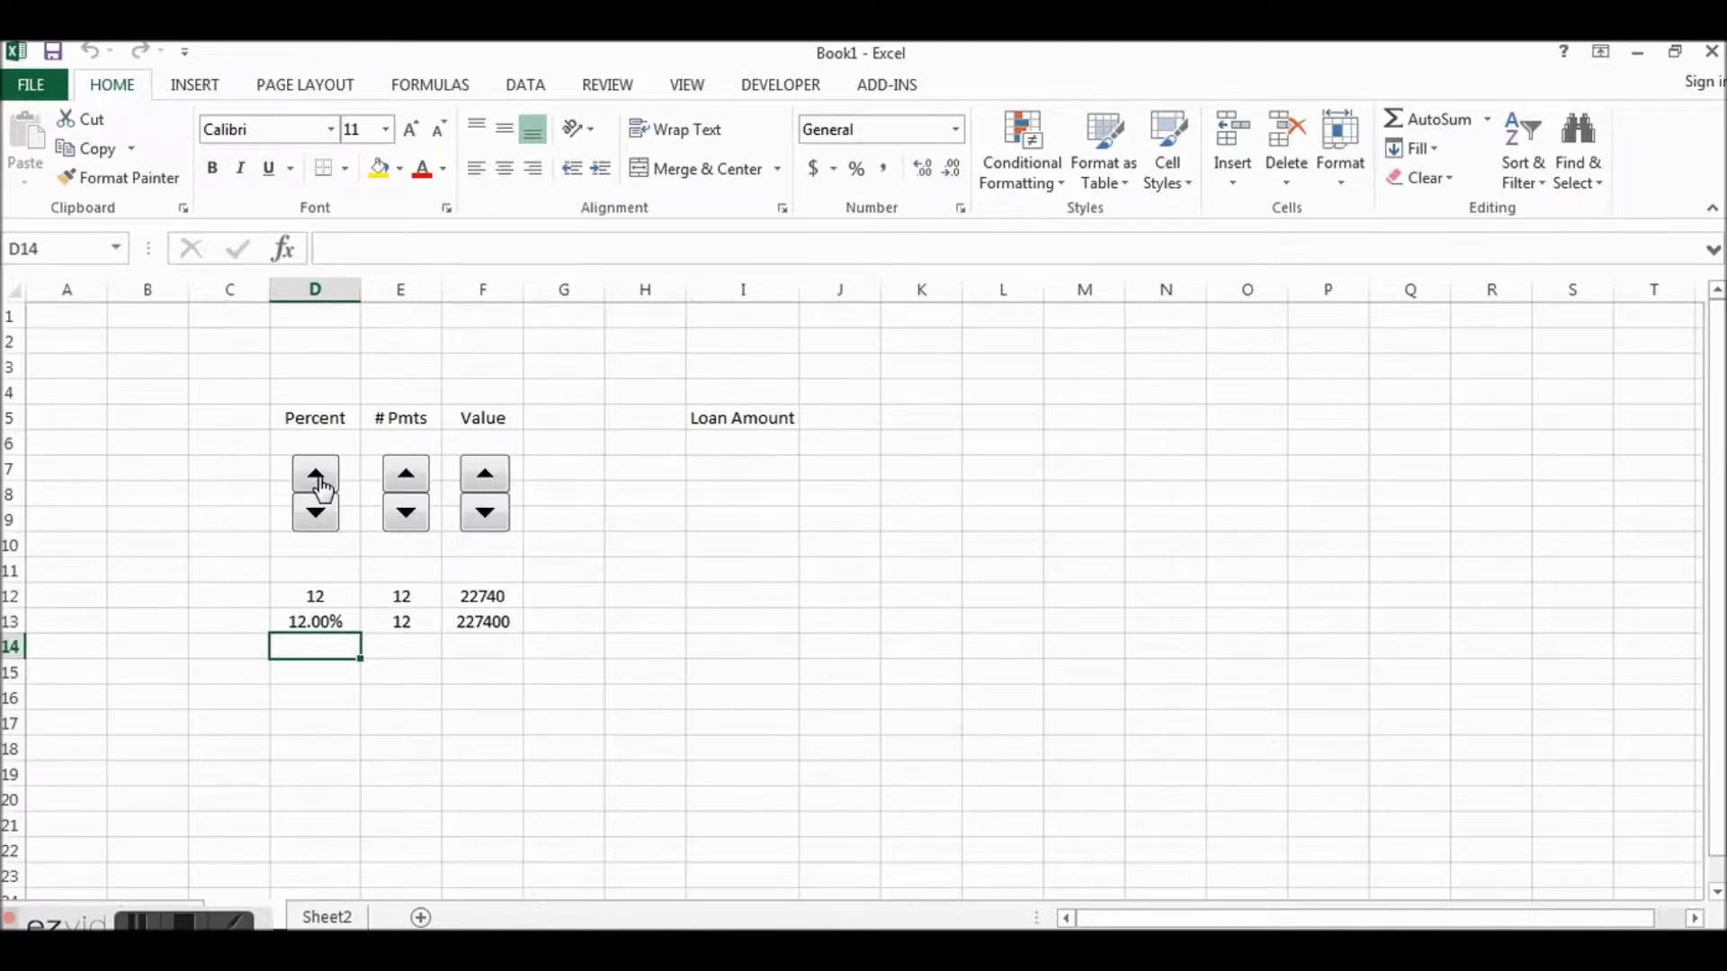
{"action": "right_click", "coordinate": [9, 596]}
Step: Hide helper row 12, set Percent to 15.00% and Value to 222400, then start a function in I3
{"action": "left_click", "coordinate": [68, 549]}
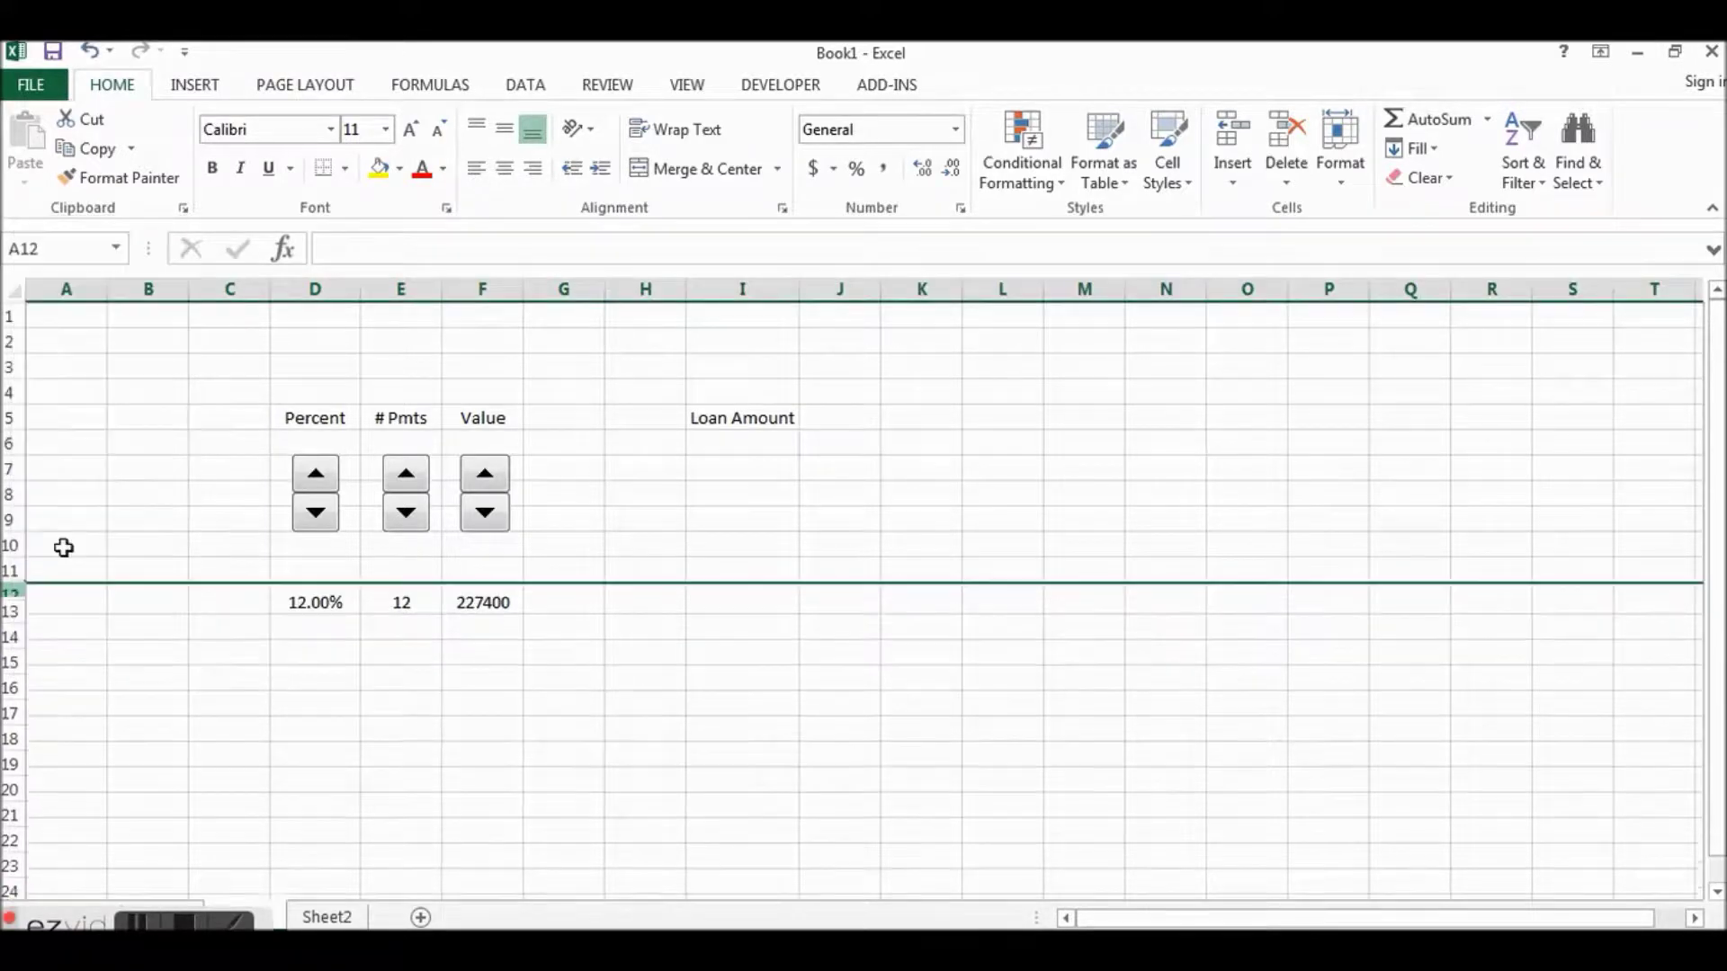
{"action": "left_click", "coordinate": [311, 647]}
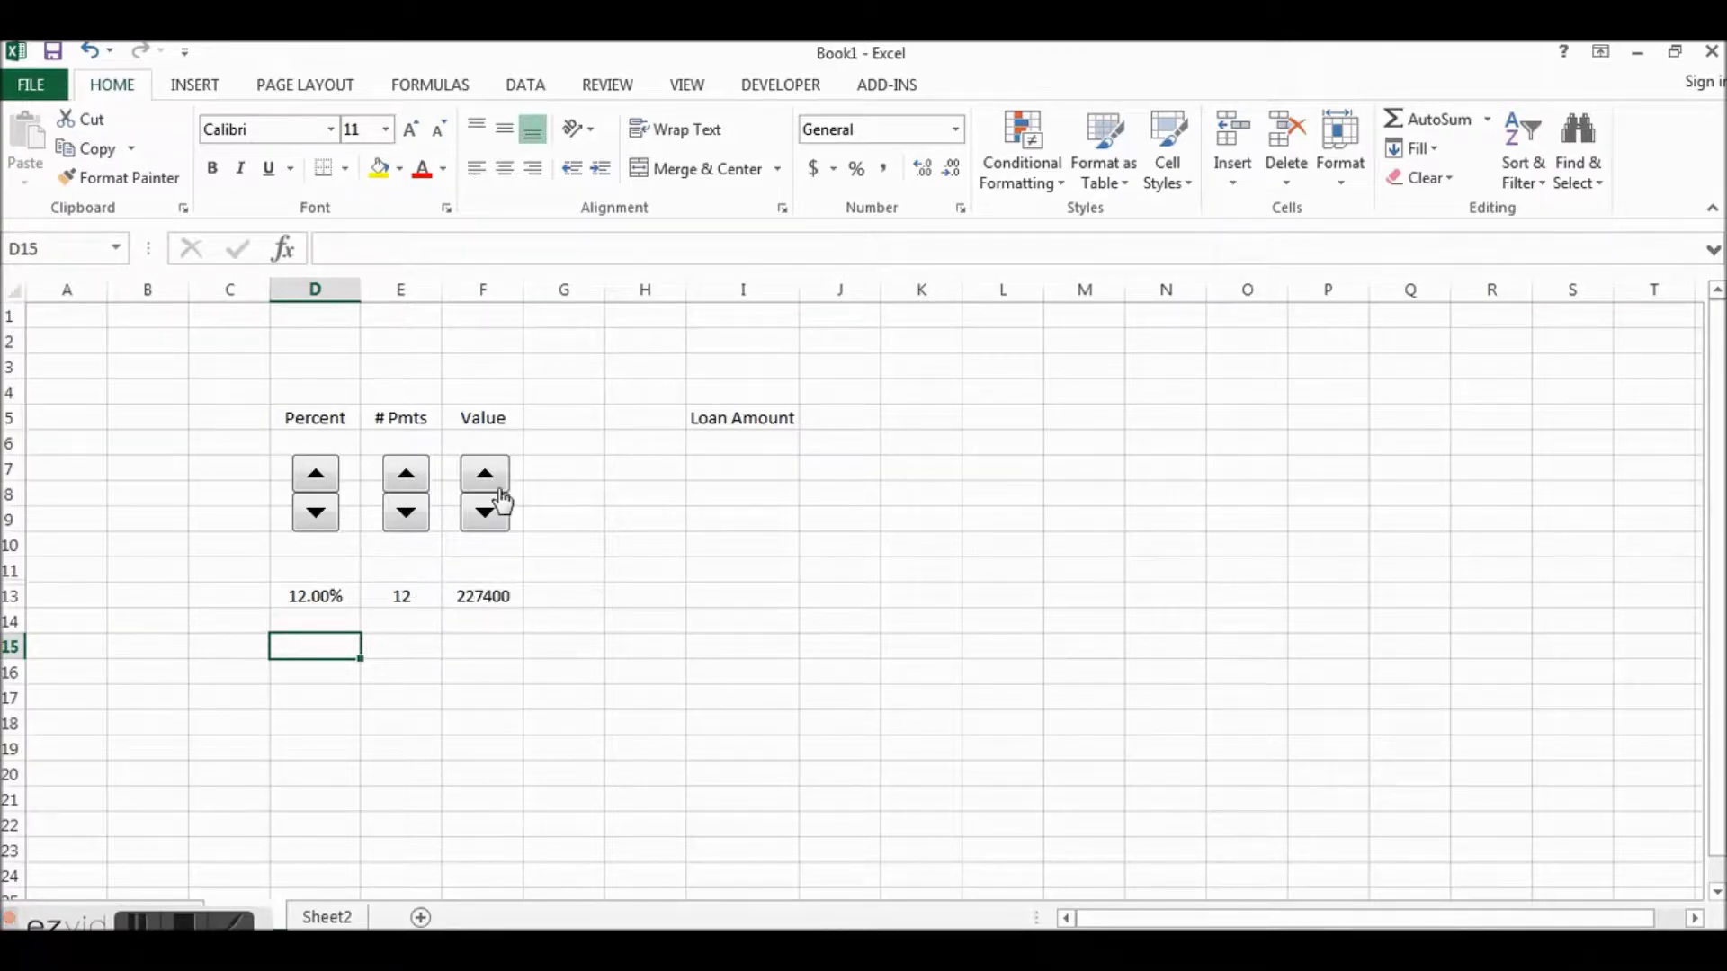
{"action": "left_click", "coordinate": [486, 513]}
{"action": "left_click", "coordinate": [324, 486]}
{"action": "left_click", "coordinate": [324, 526]}
{"action": "left_click", "coordinate": [320, 481]}
{"action": "left_click", "coordinate": [716, 368]}
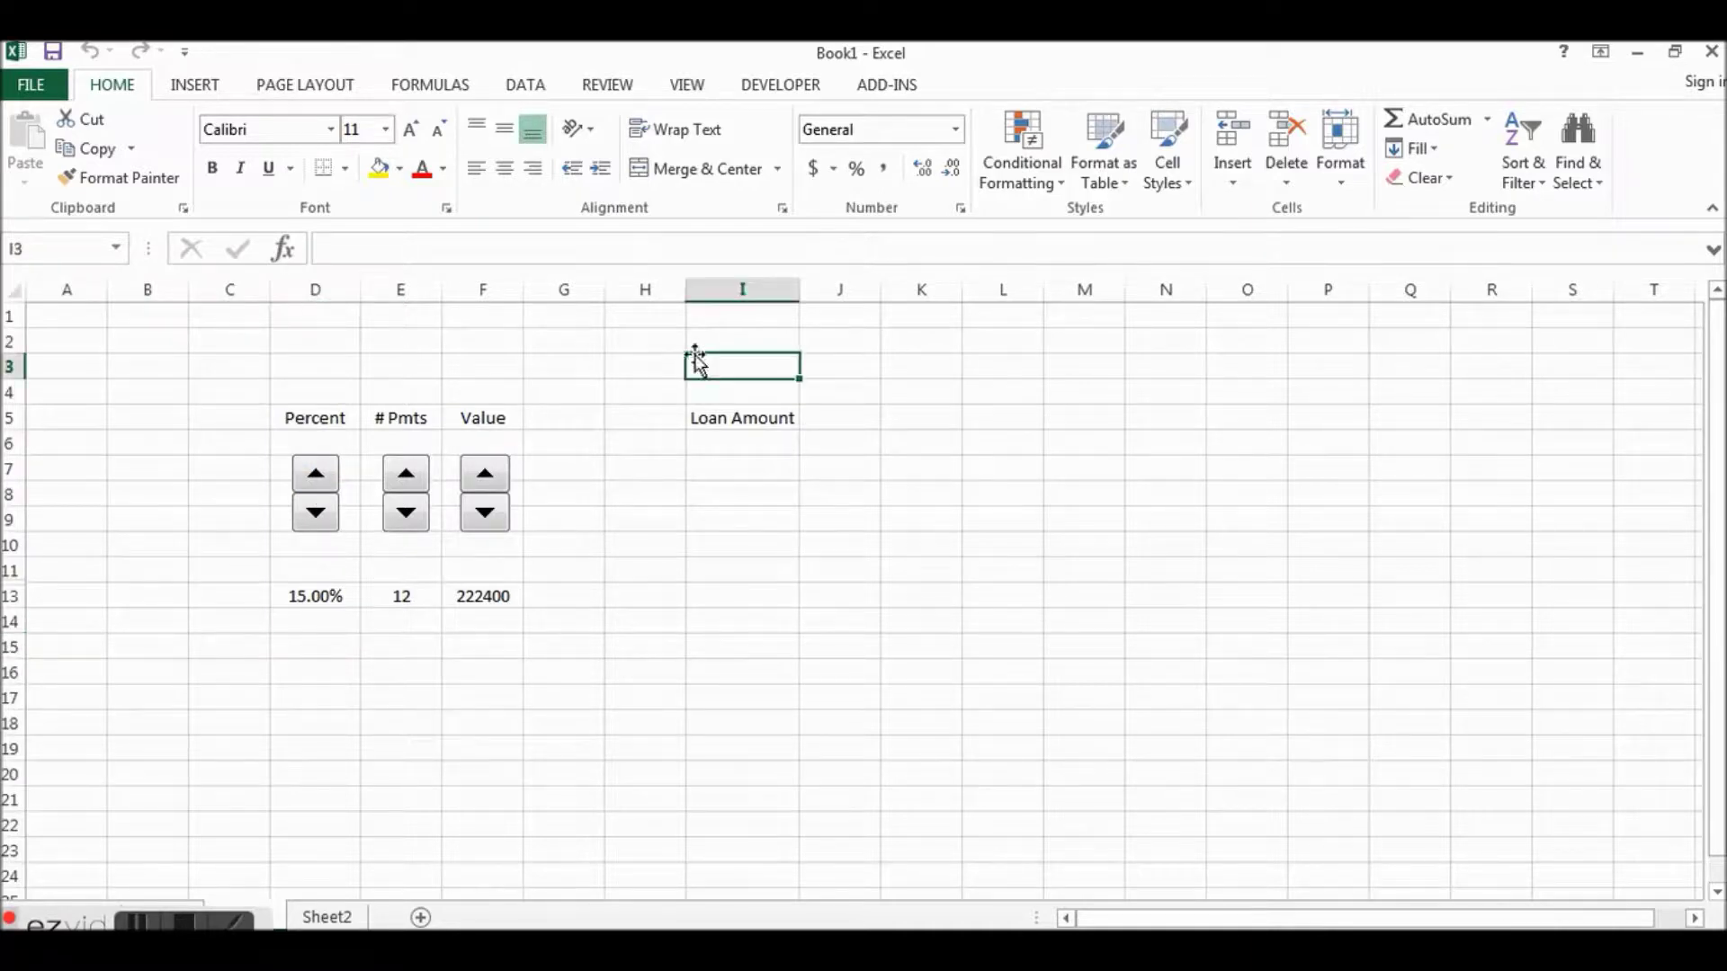
{"action": "left_click", "coordinate": [284, 249]}
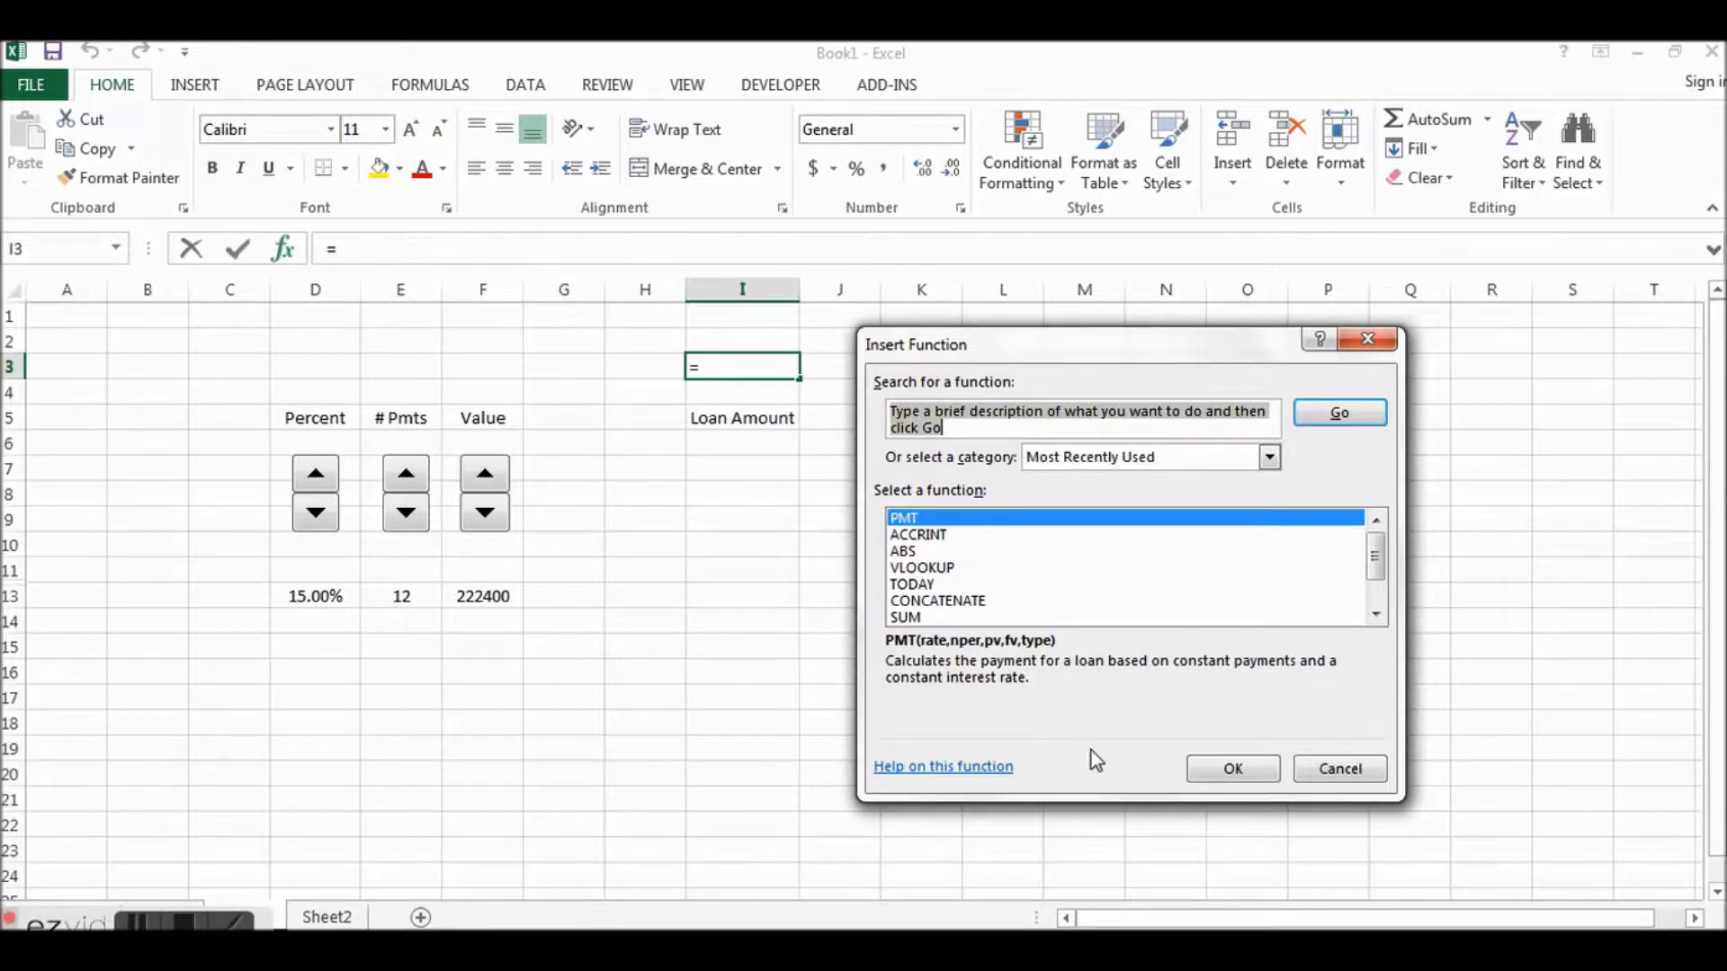
Step: Try =PMT(D13/12) with only a rate, dismiss the too-few-arguments error, and clear I3
{"action": "left_click", "coordinate": [1233, 769]}
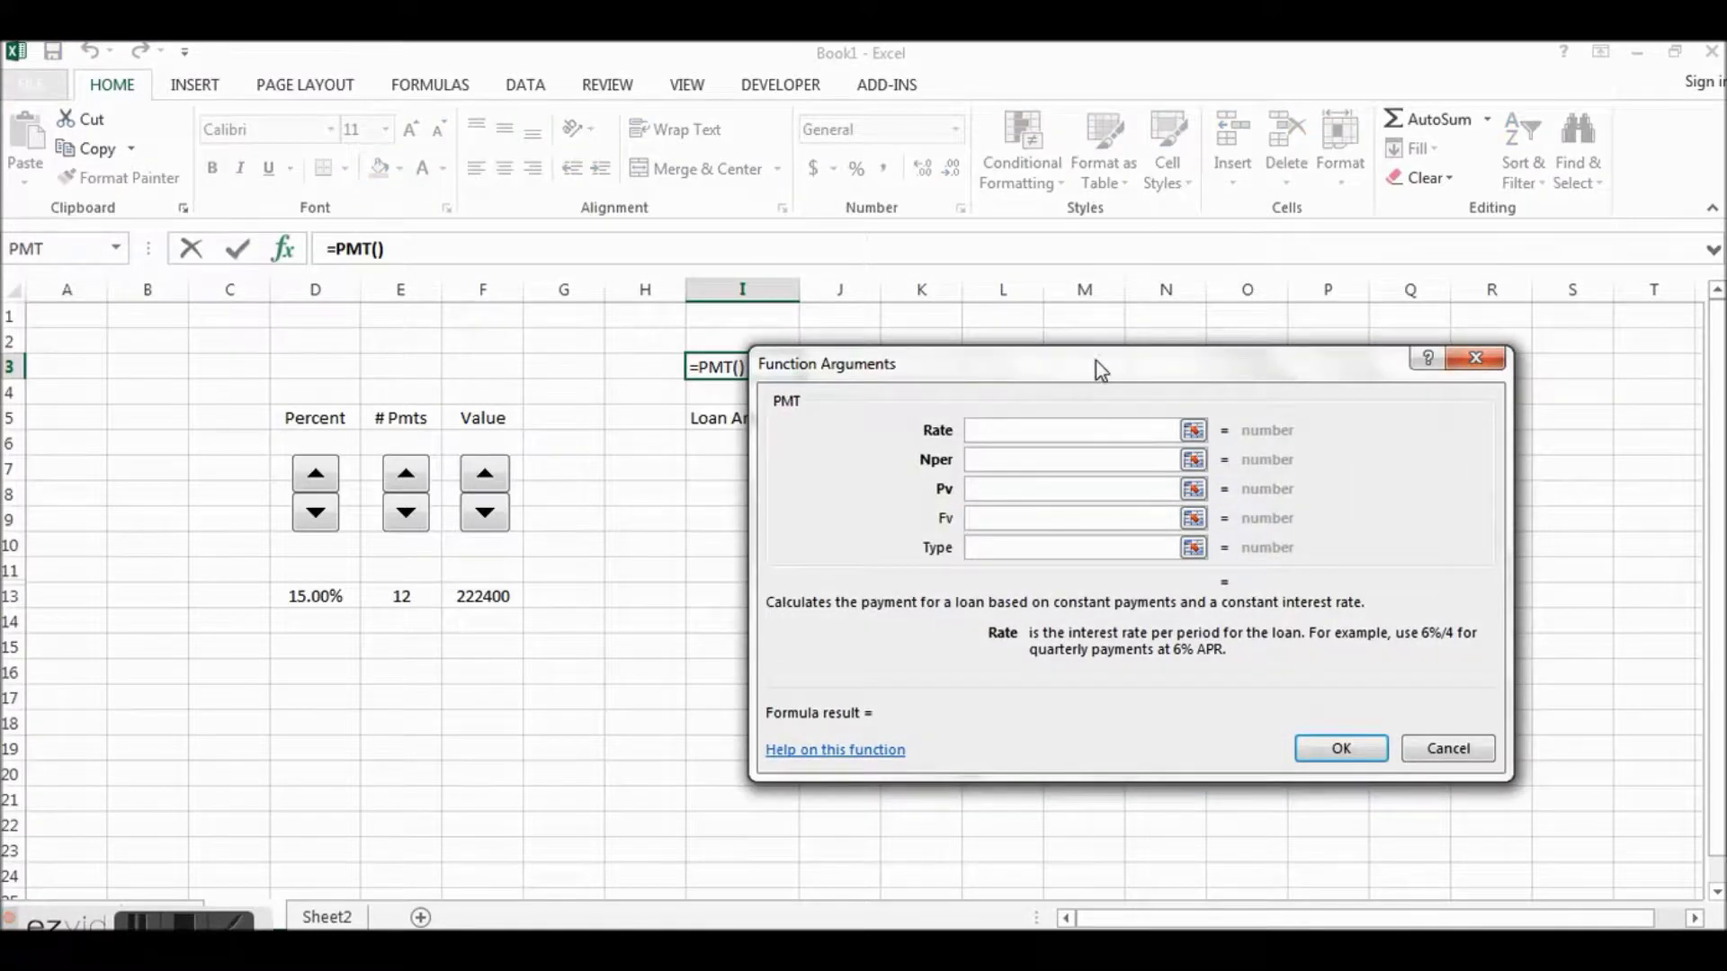
{"action": "left_click_drag", "start_coordinate": [1095, 364], "coordinate": [1164, 353]}
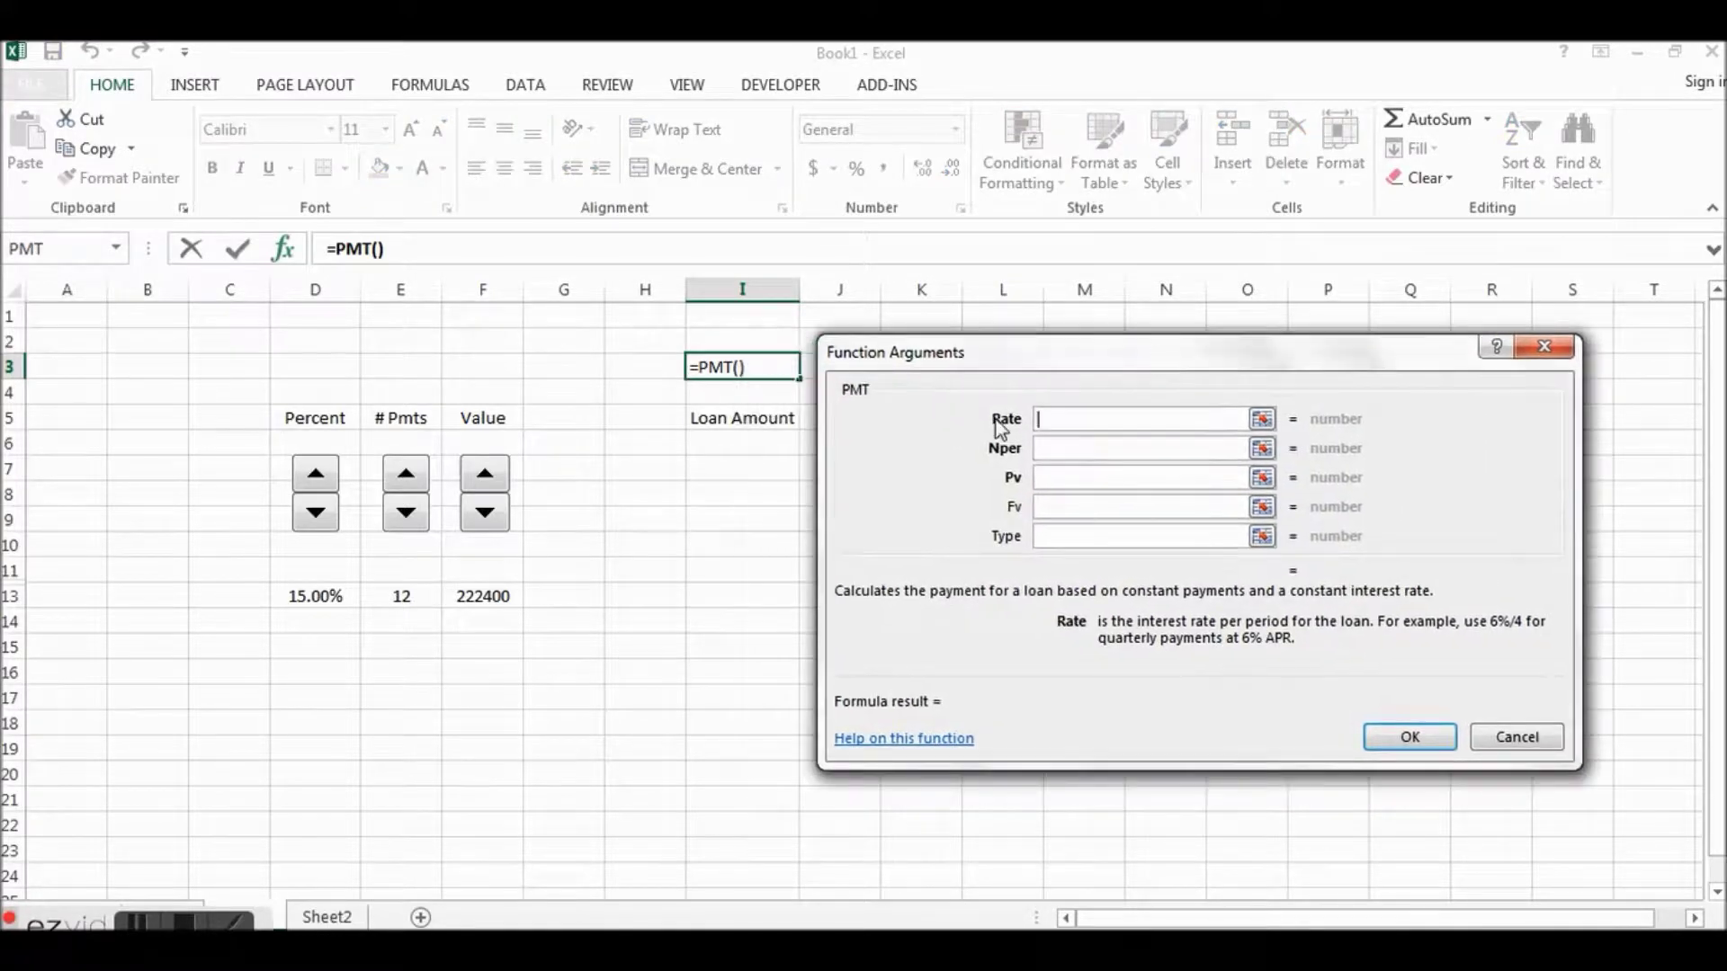
{"action": "left_click", "coordinate": [315, 600]}
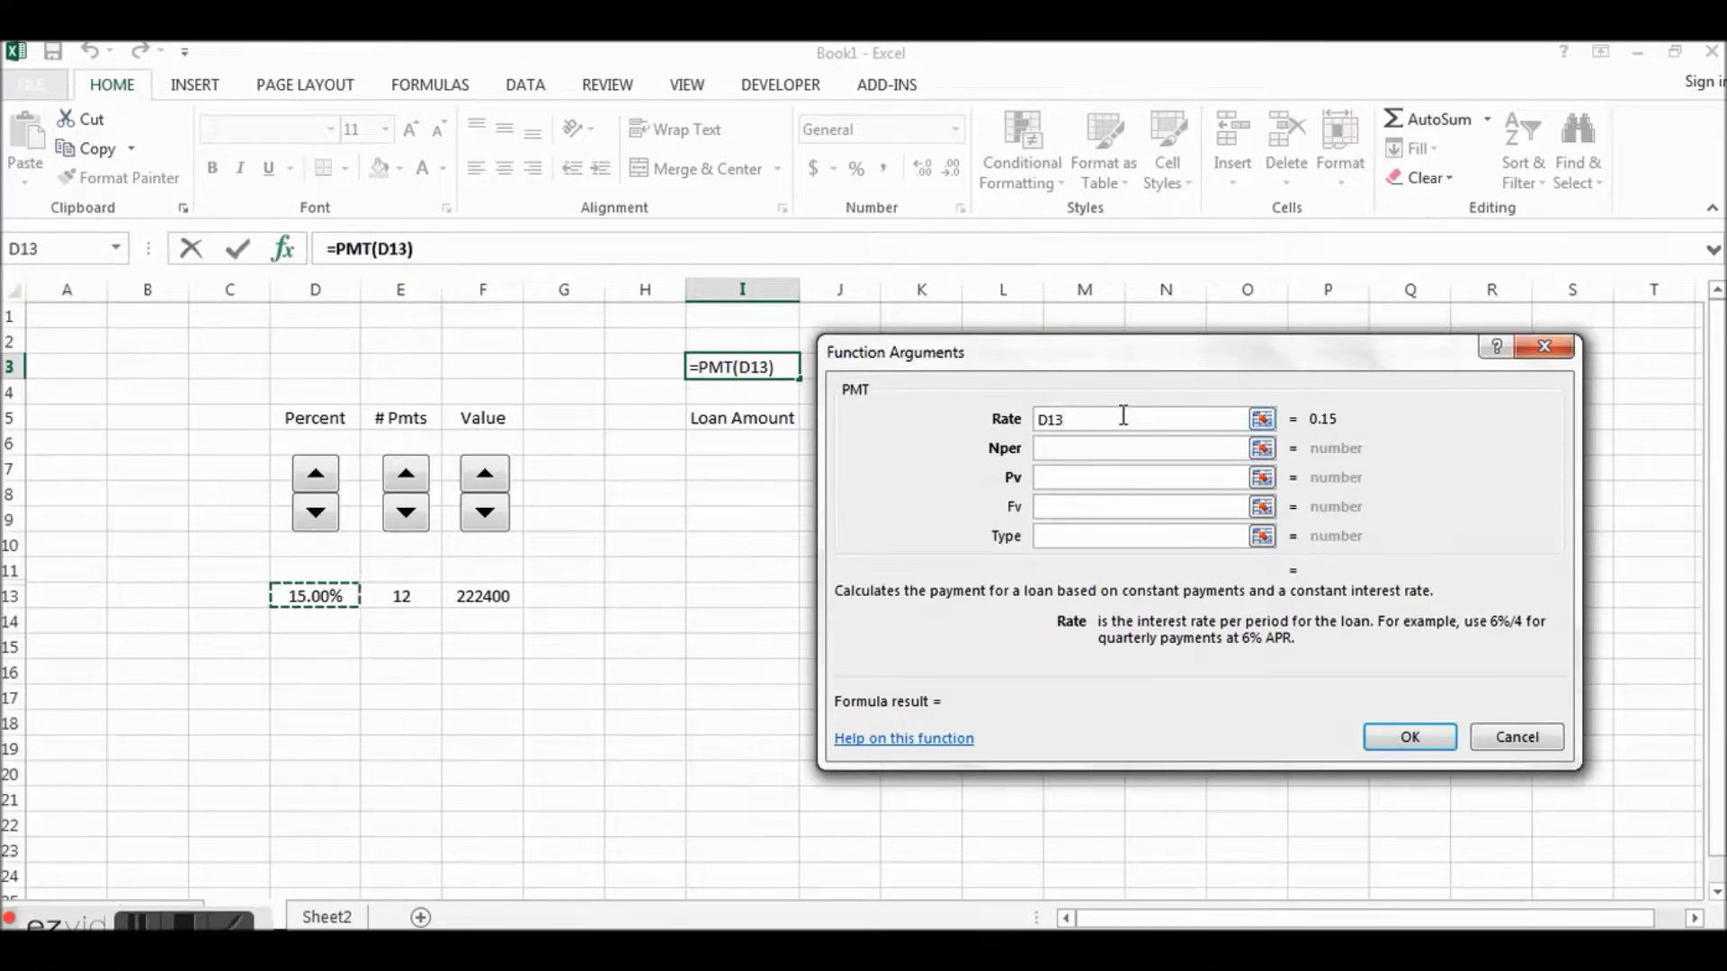
{"action": "type", "text": "/12"}
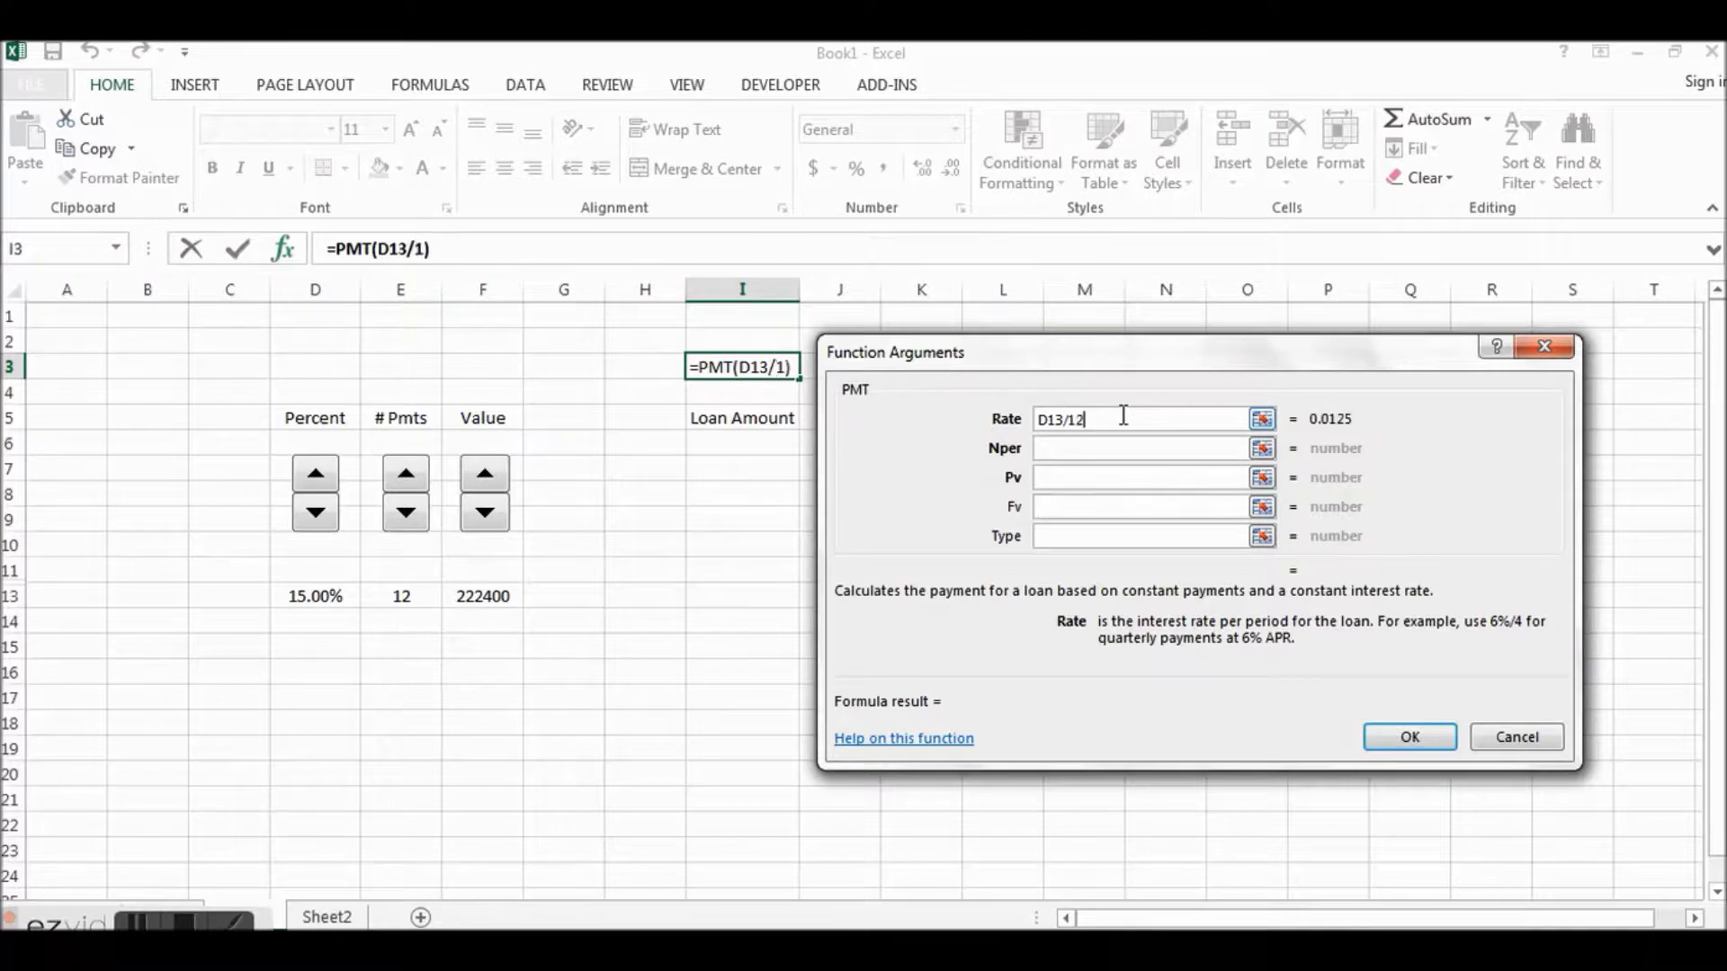
{"action": "key", "text": "Return"}
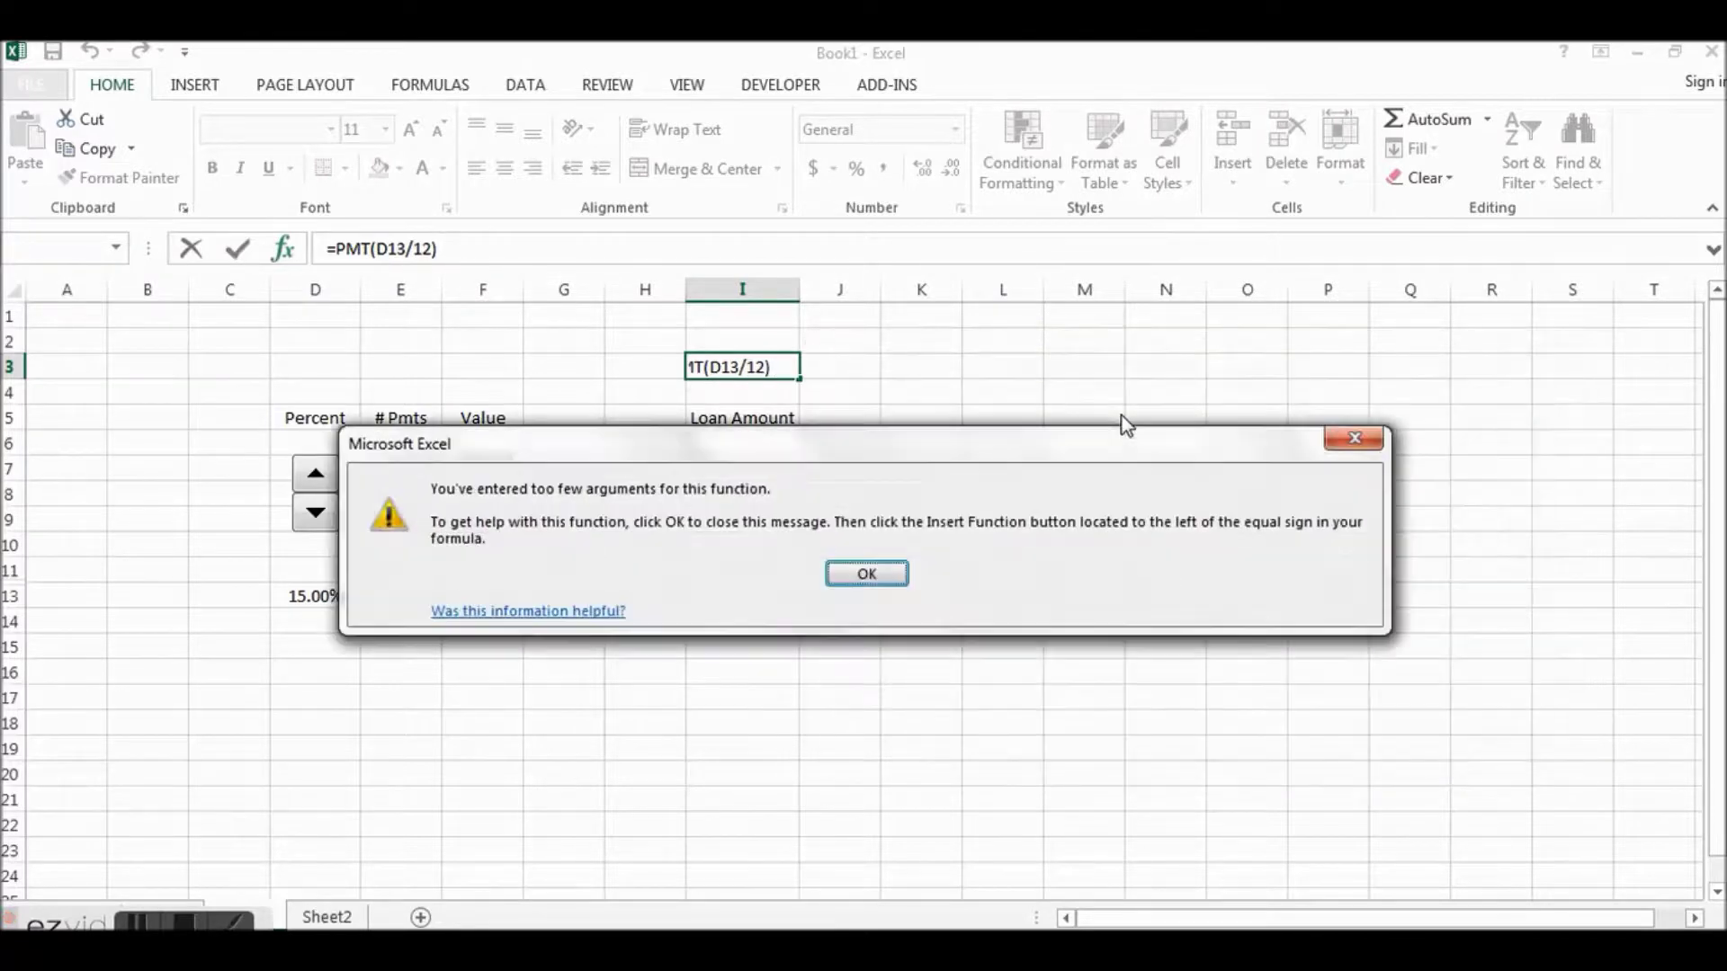
{"action": "left_click", "coordinate": [843, 577]}
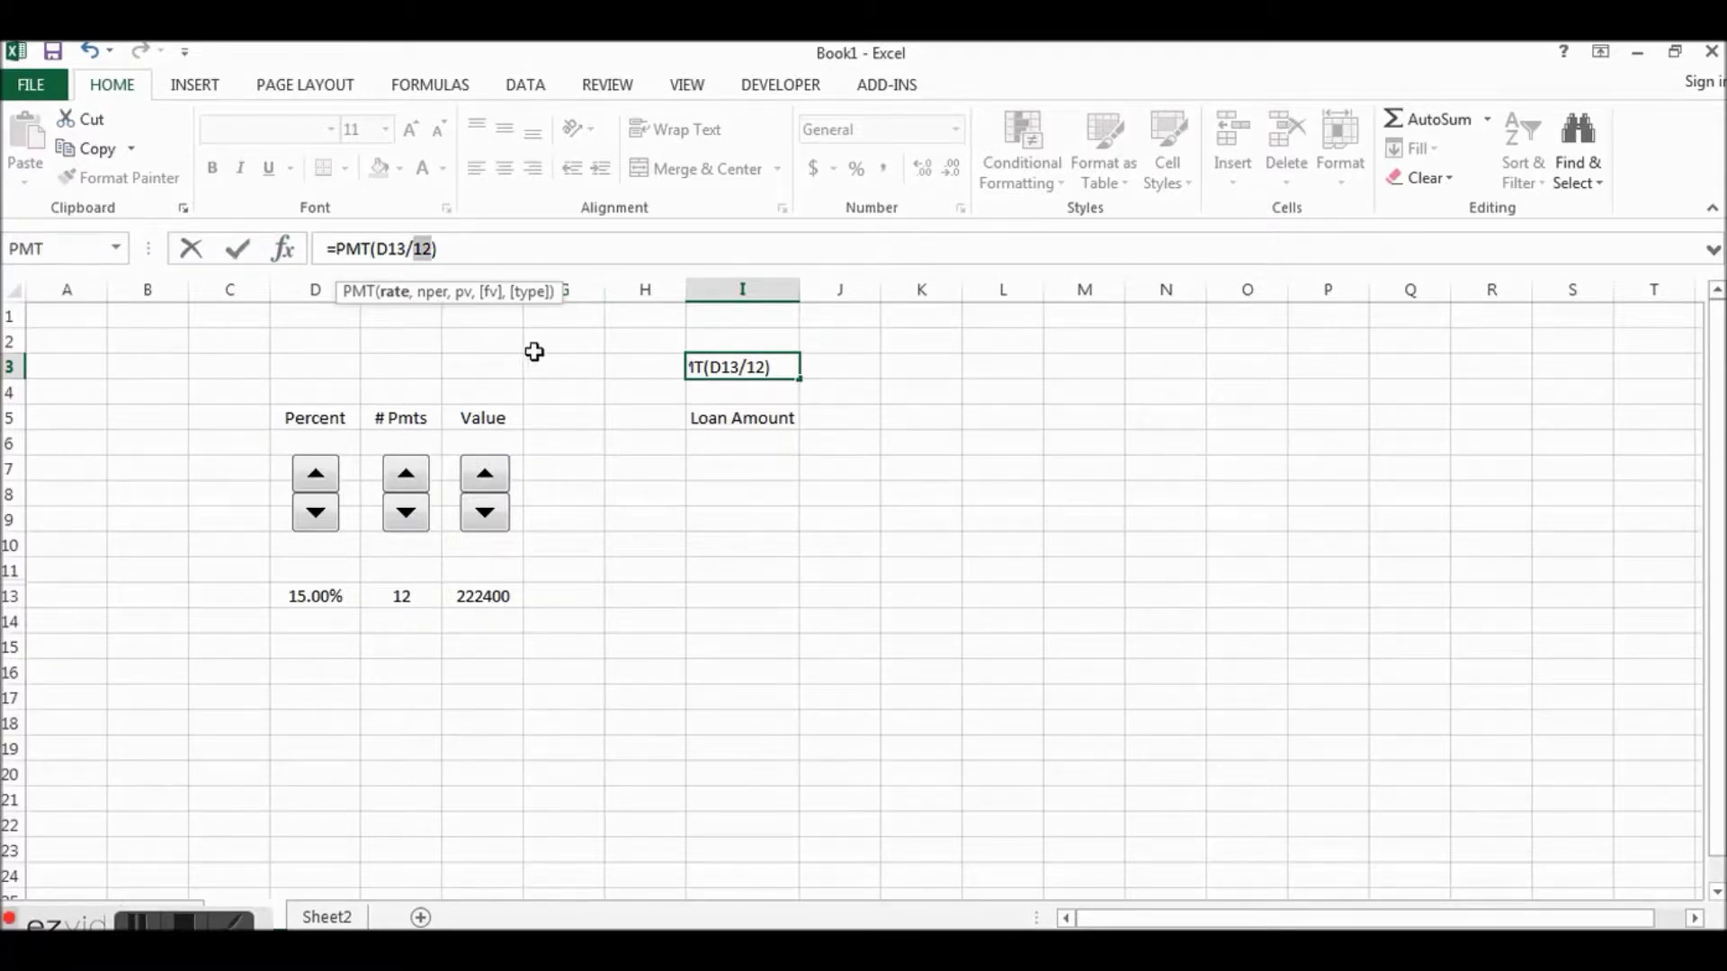
{"action": "left_click", "coordinate": [471, 248]}
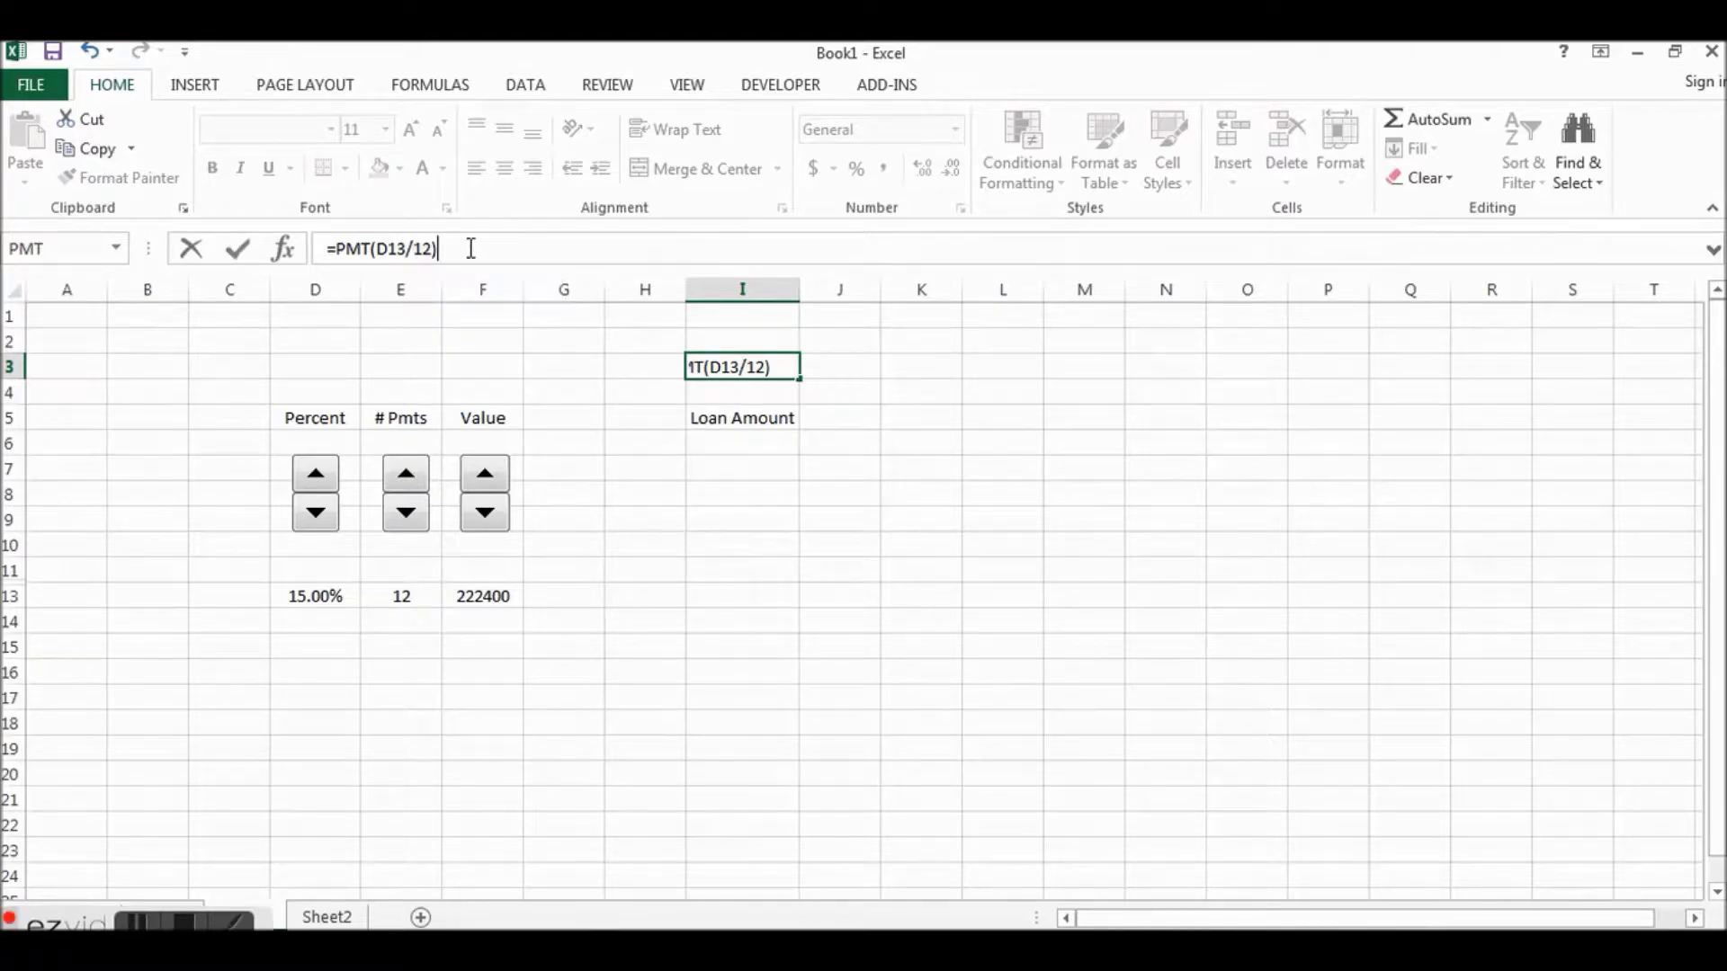
{"action": "key", "text": "BackSpace"}
{"action": "key", "text": "BackSpace"}
{"action": "key", "text": "BackSpace"}
{"action": "key", "text": "BackSpace"}
{"action": "key", "text": "BackSpace"}
{"action": "key", "text": "BackSpace"}
{"action": "key", "text": "BackSpace"}
{"action": "key", "text": "BackSpace"}
{"action": "key", "text": "BackSpace"}
{"action": "key", "text": "BackSpace"}
{"action": "key", "text": "BackSpace"}
{"action": "key", "text": "BackSpace"}
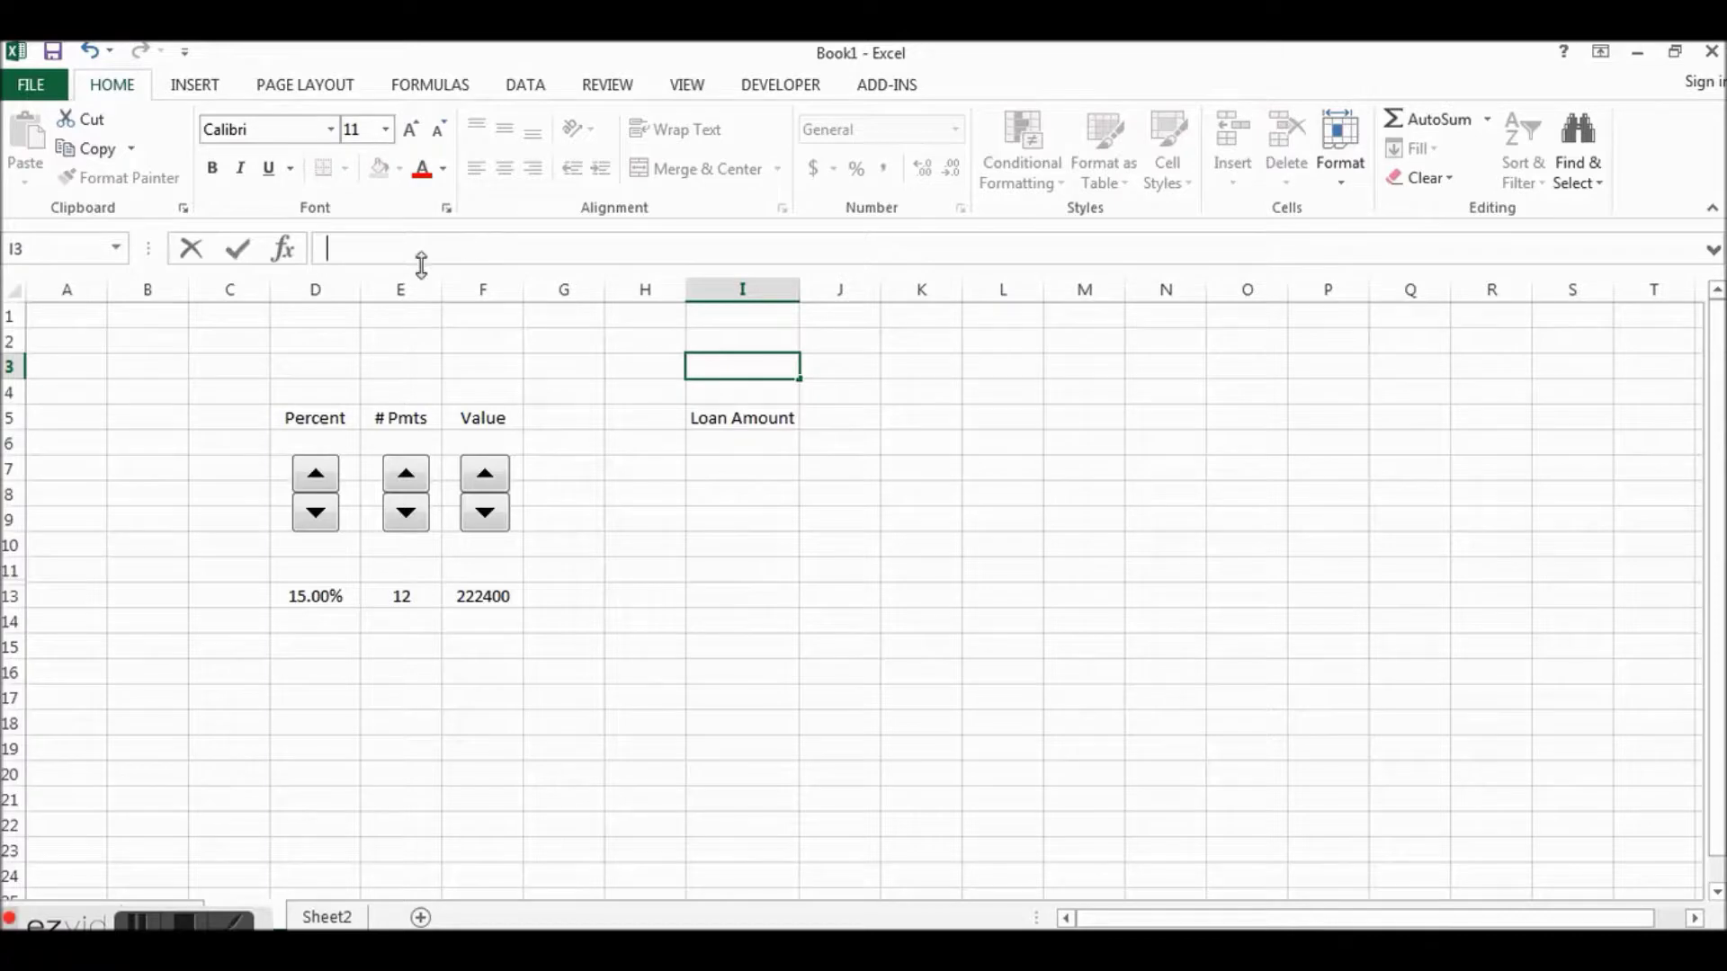
Step: Build =PMT(D13/12,E13,F13) in I3 with the PMT arguments dialog, giving ($20,073.45)
{"action": "left_click", "coordinate": [285, 250]}
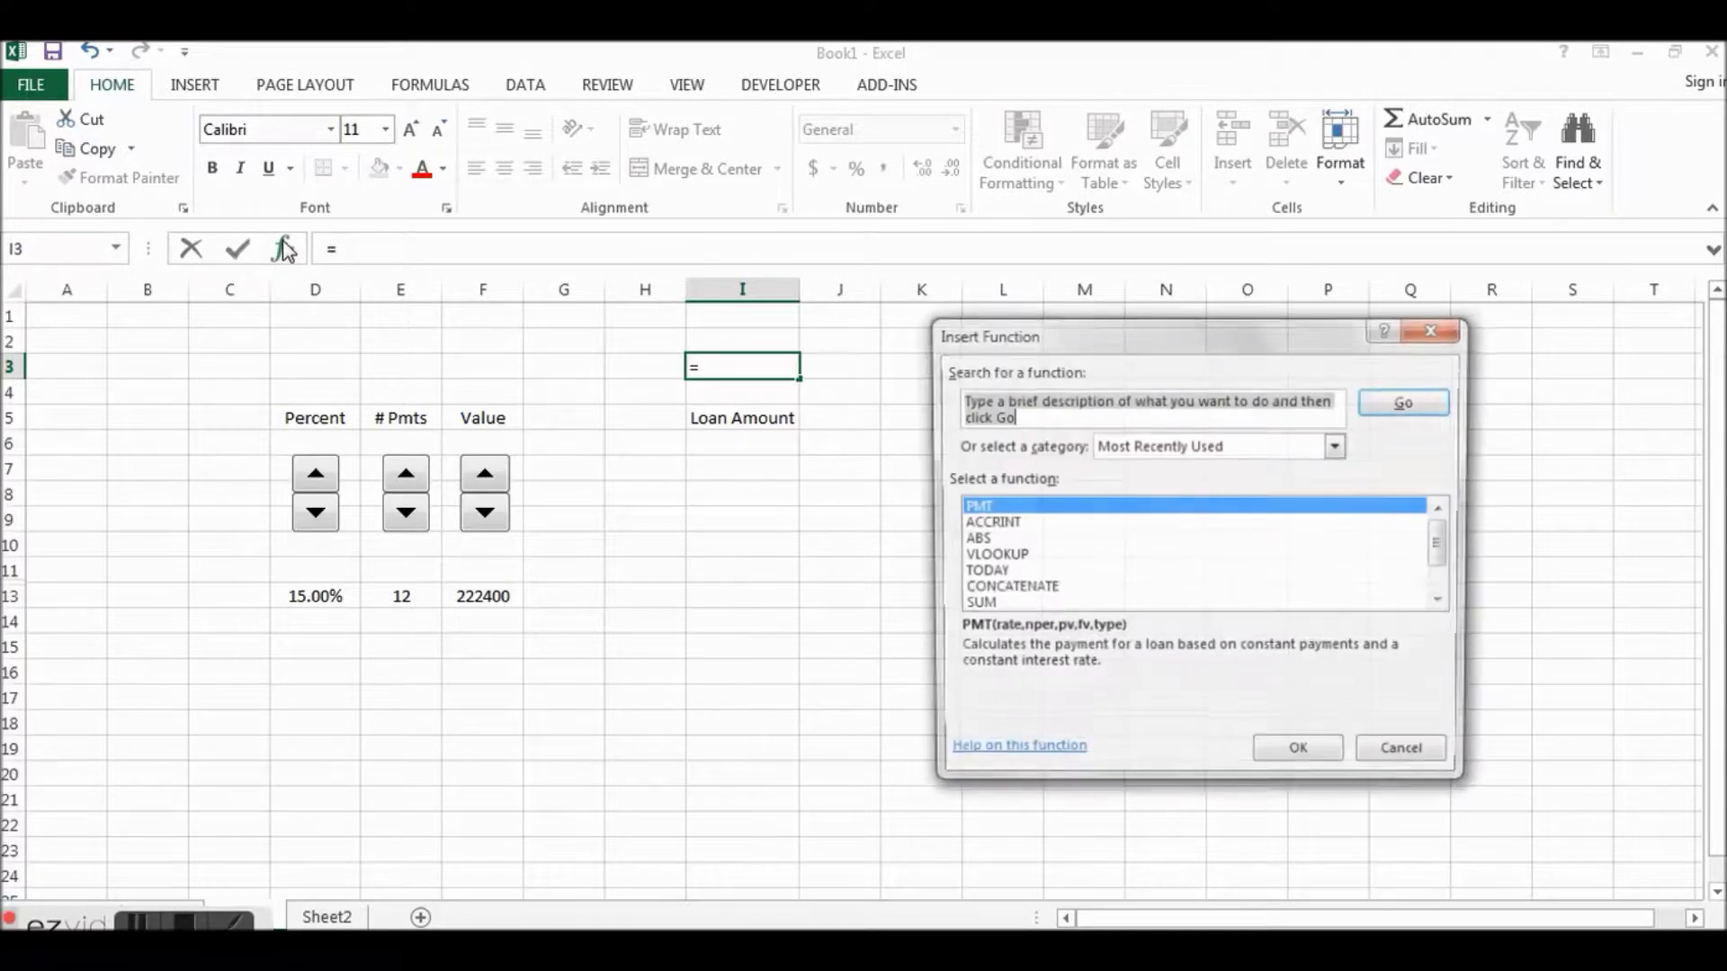
{"action": "left_click", "coordinate": [1279, 755]}
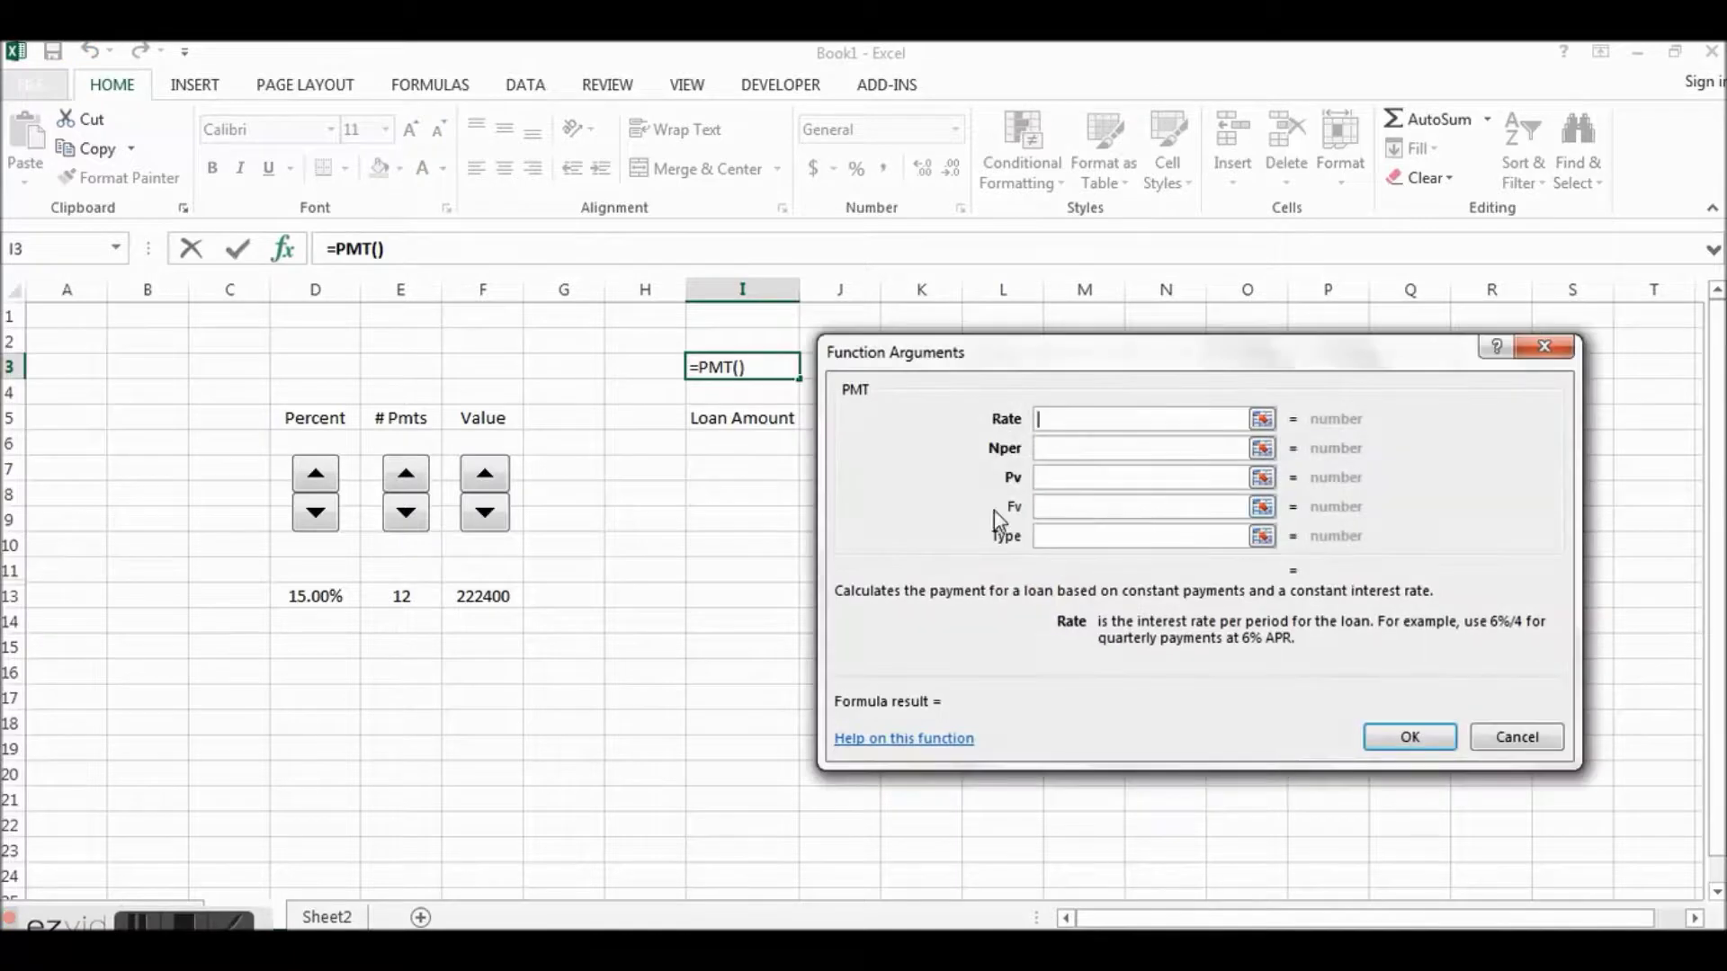
{"action": "left_click", "coordinate": [332, 598]}
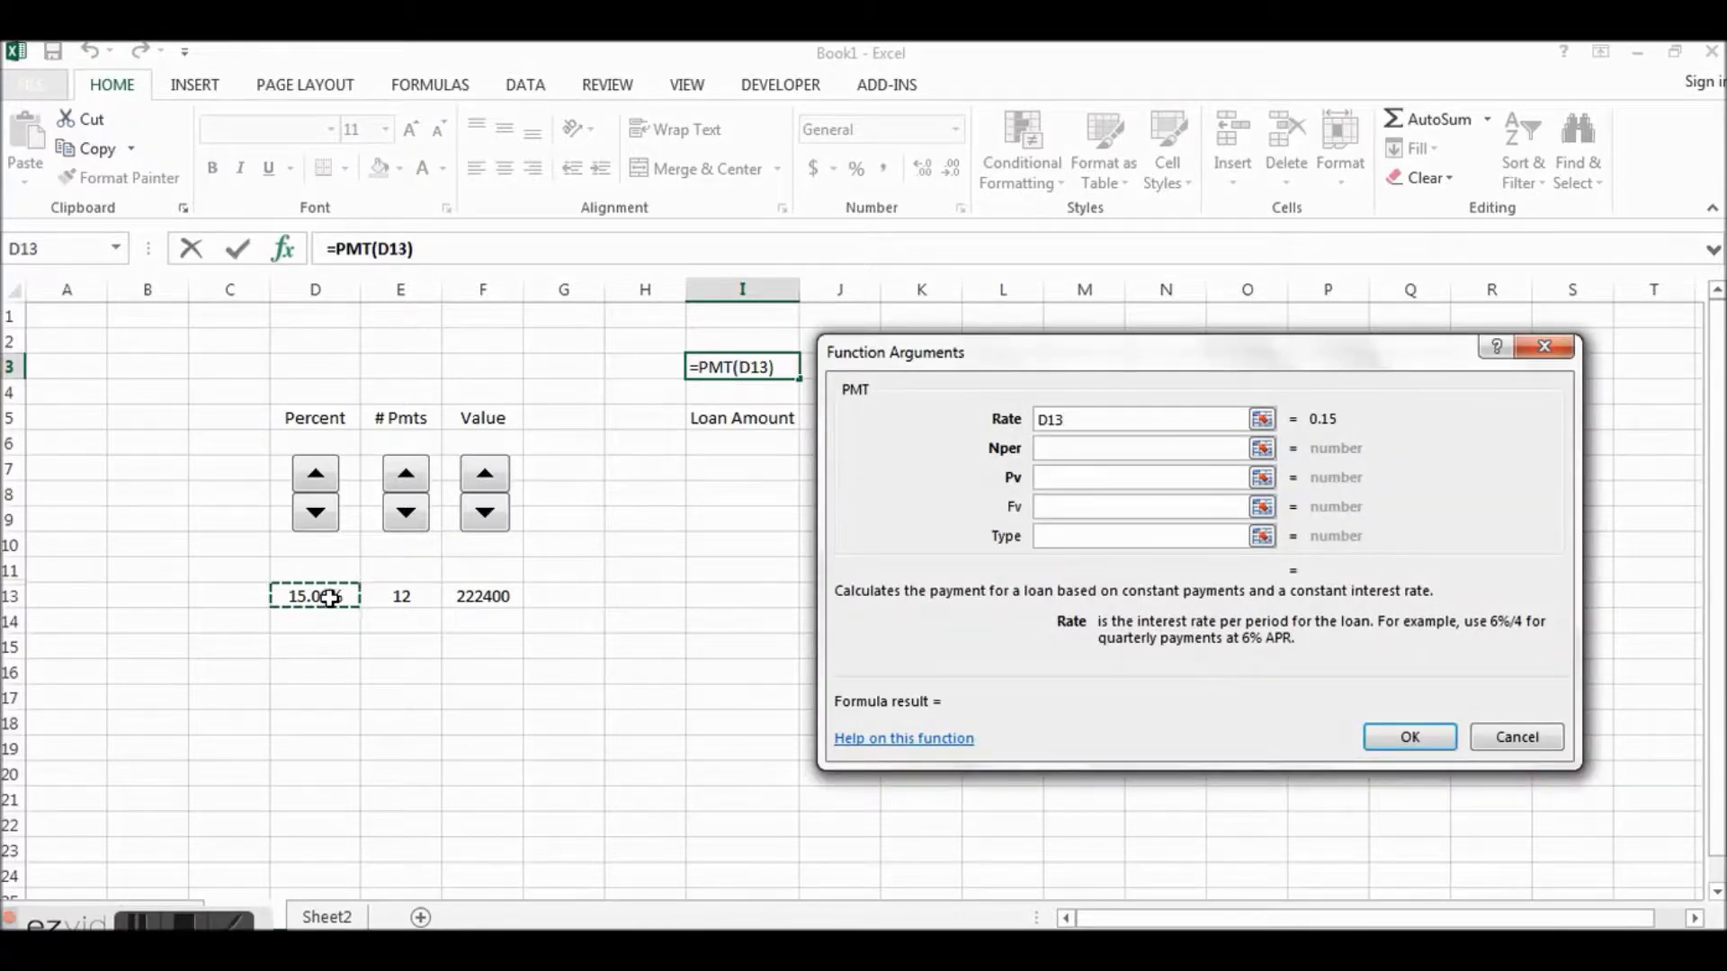
{"action": "type", "text": "/12"}
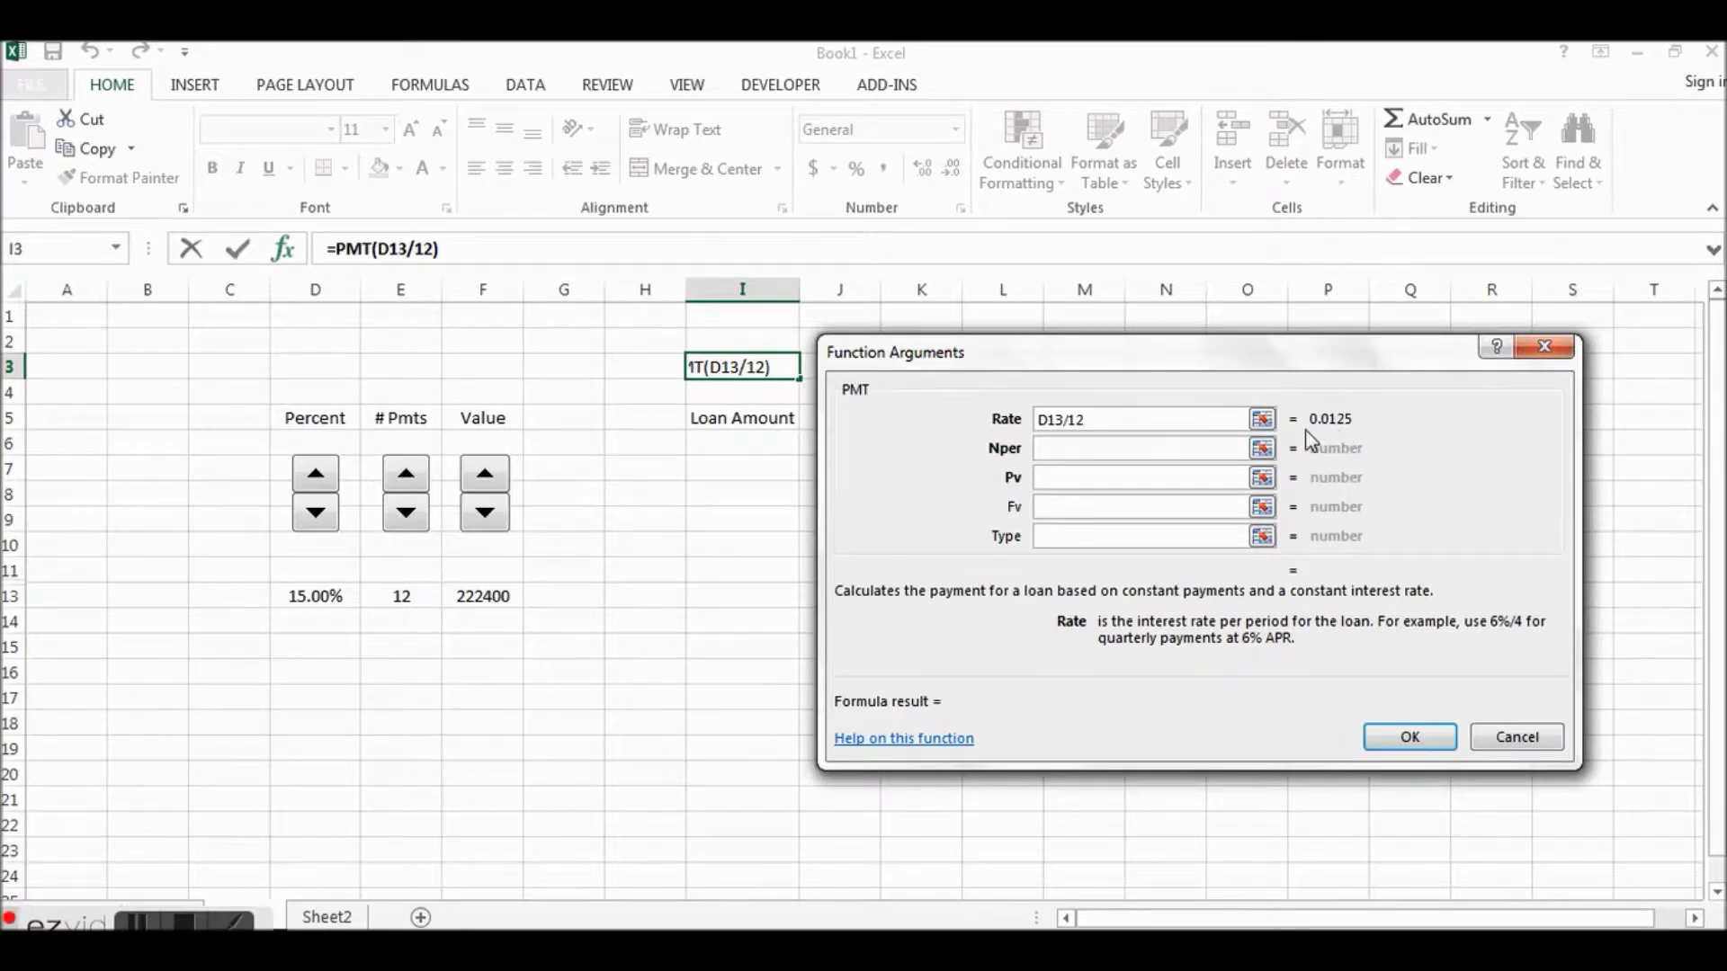
{"action": "left_click", "coordinate": [1124, 448]}
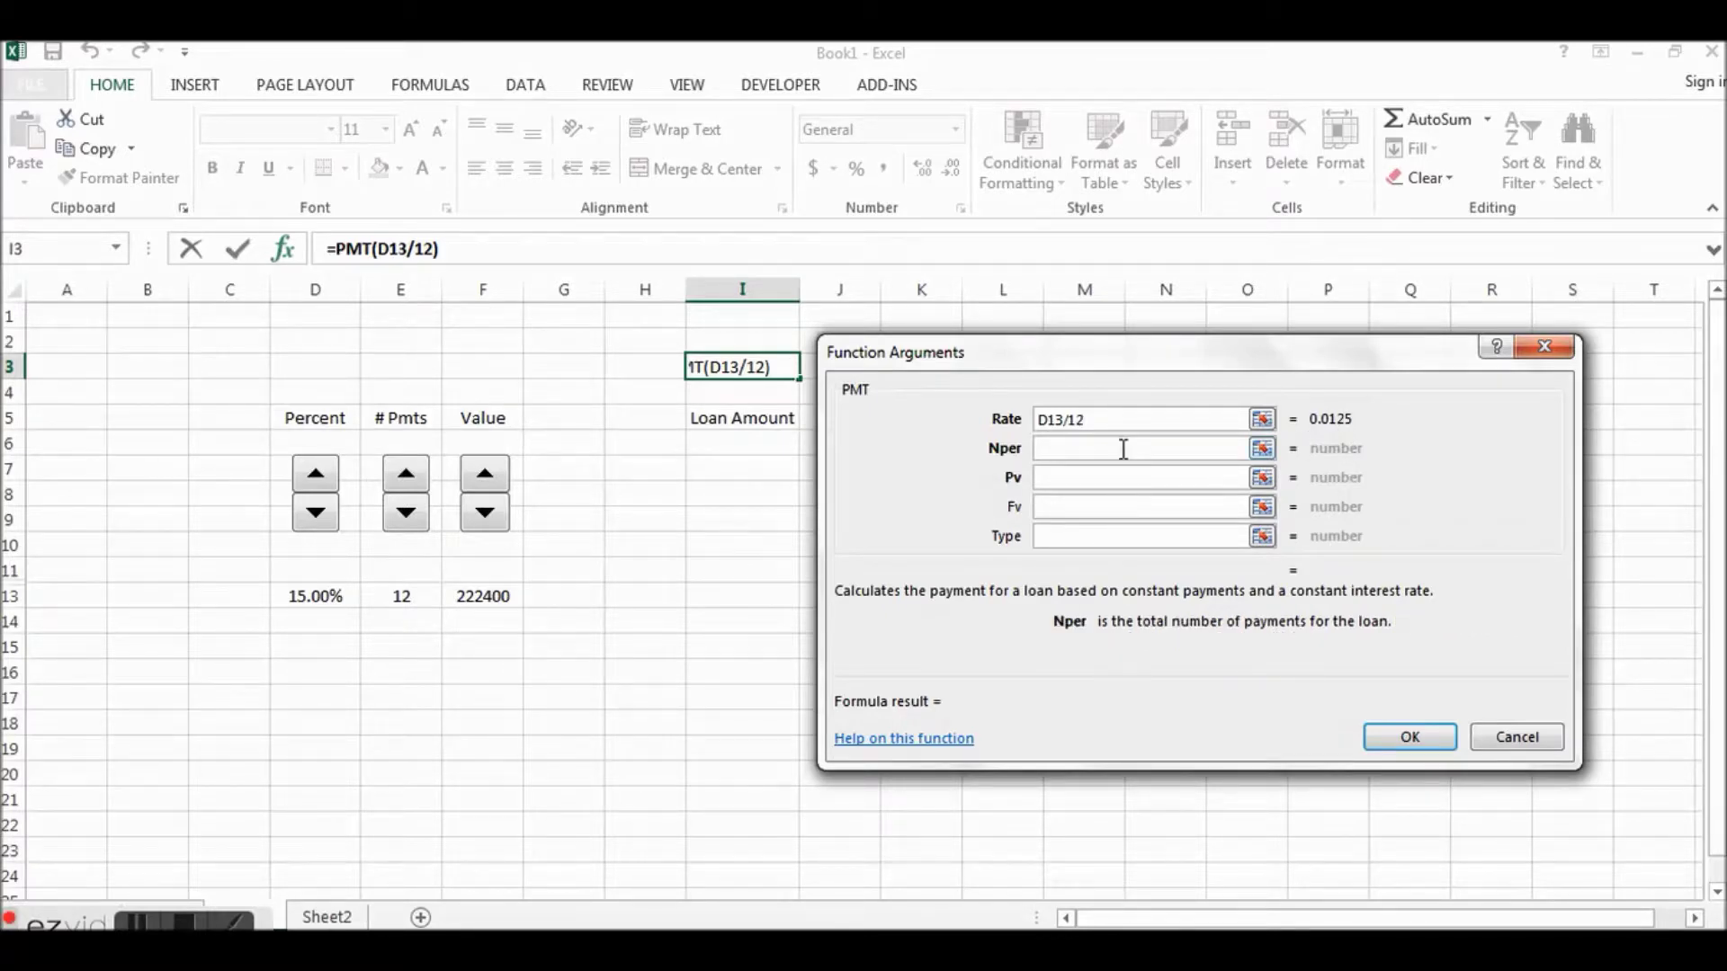
{"action": "left_click", "coordinate": [402, 594]}
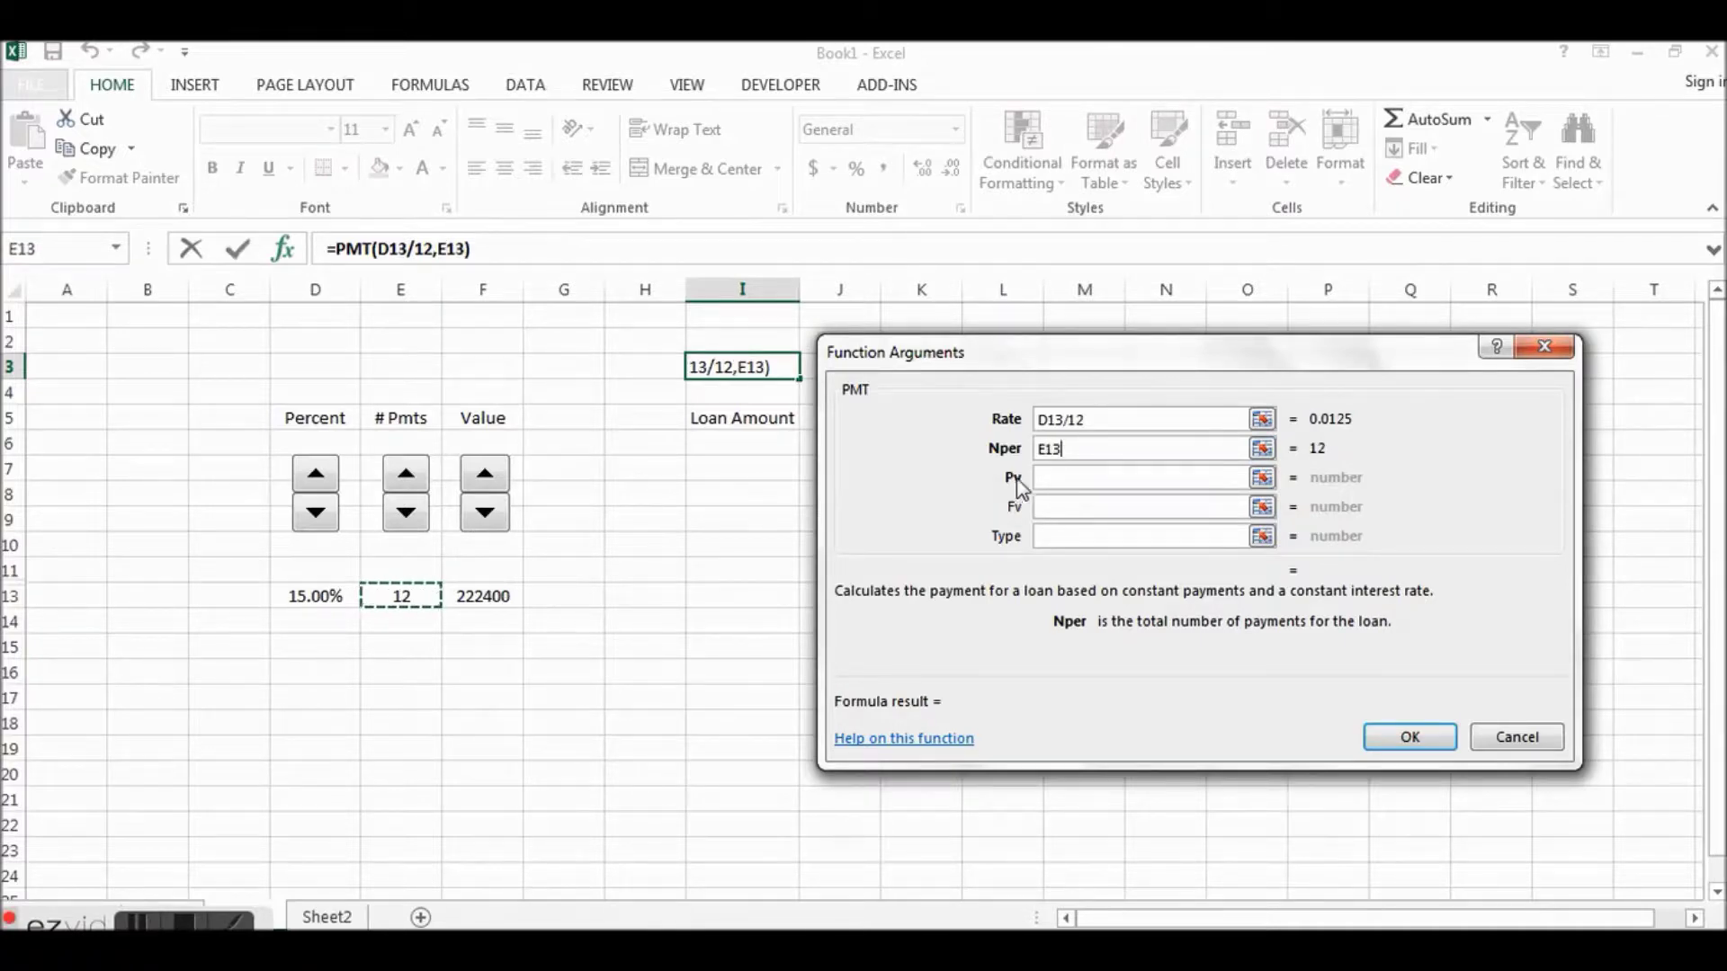
{"action": "left_click", "coordinate": [1062, 478]}
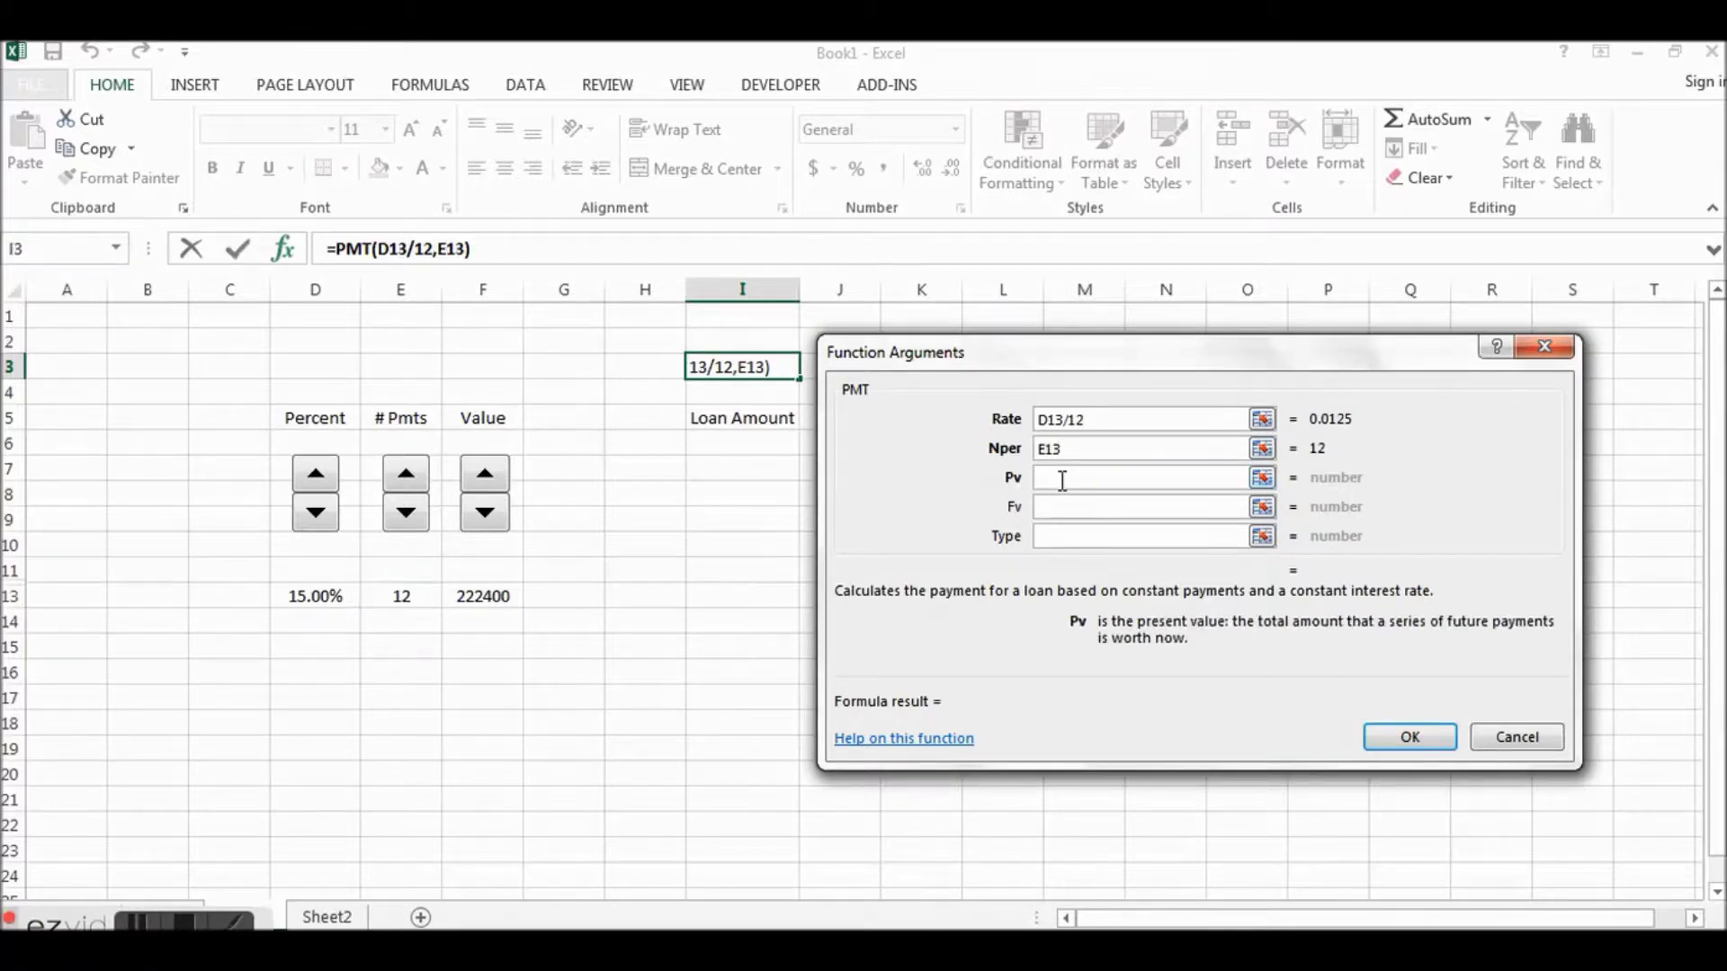
{"action": "left_click", "coordinate": [486, 599]}
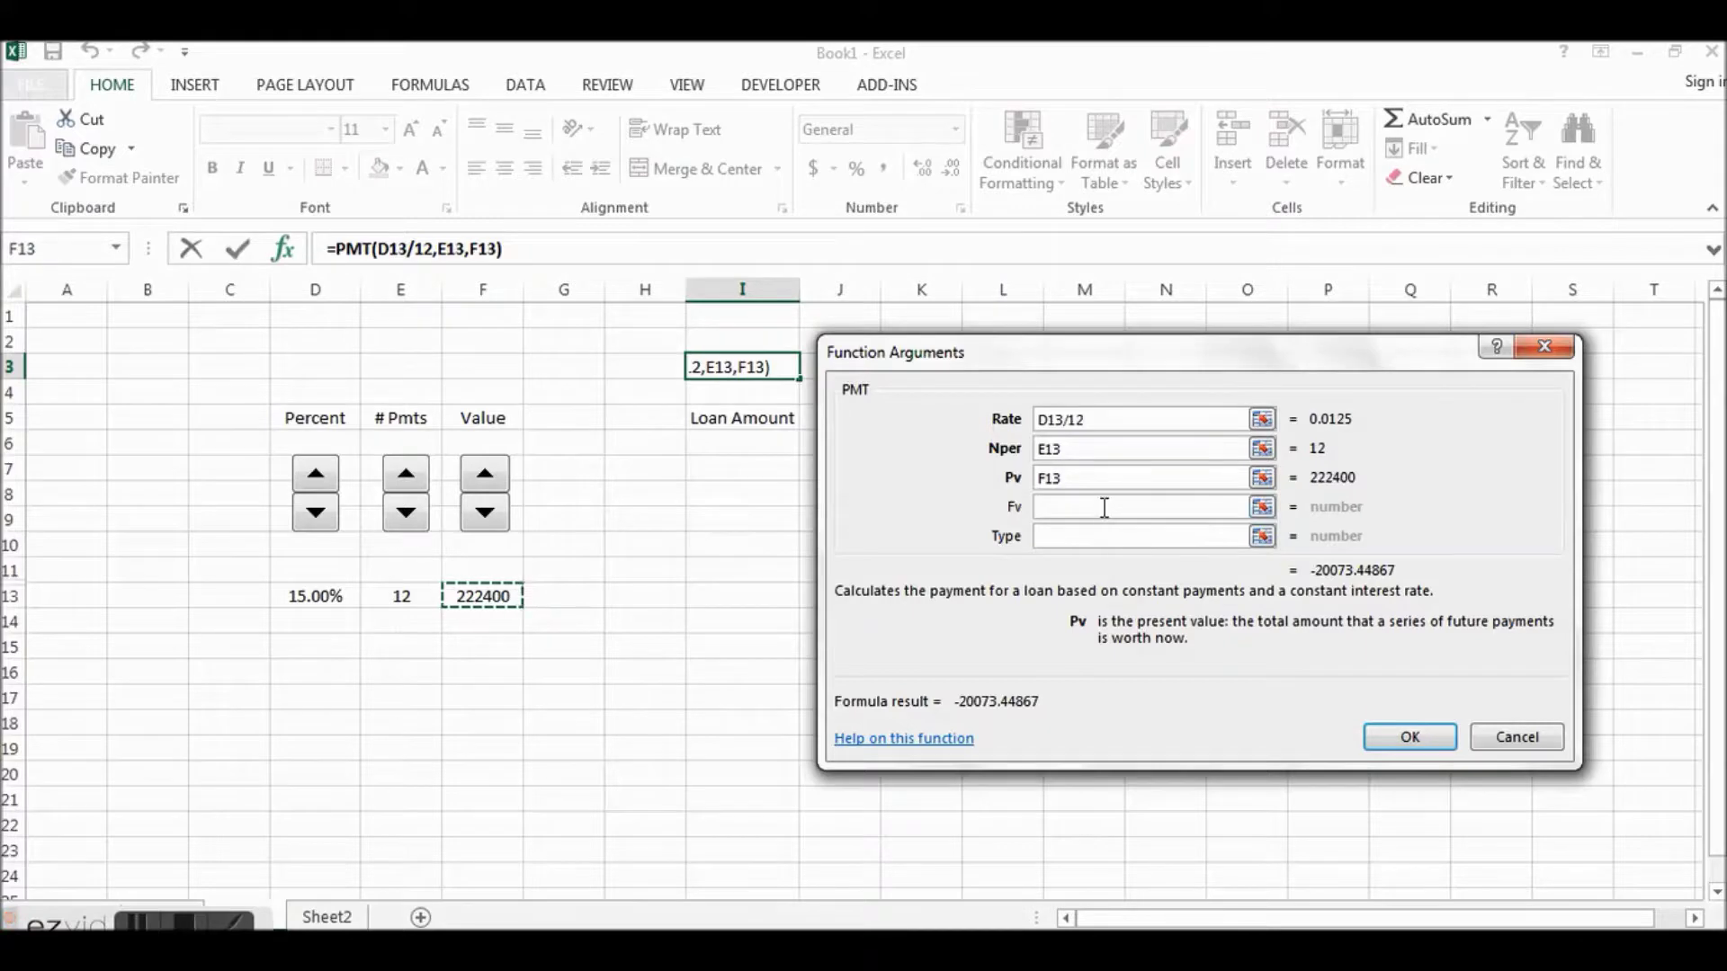
{"action": "left_click", "coordinate": [1104, 508]}
{"action": "left_click", "coordinate": [1112, 537]}
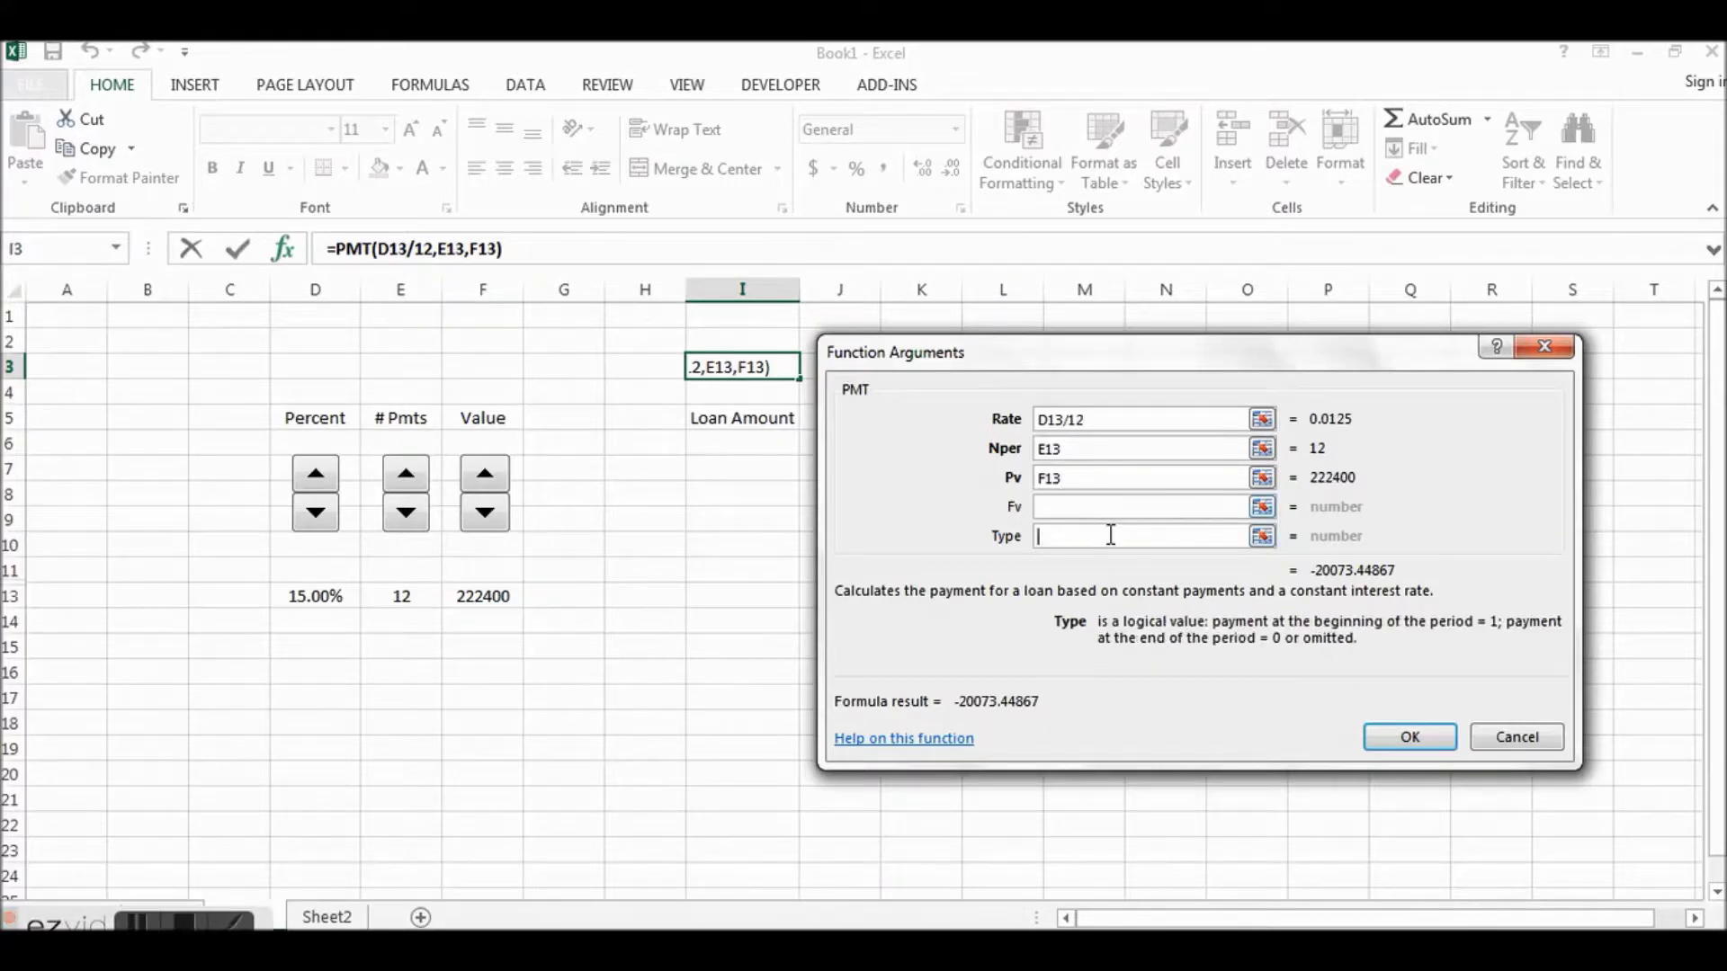
{"action": "left_click", "coordinate": [1105, 510]}
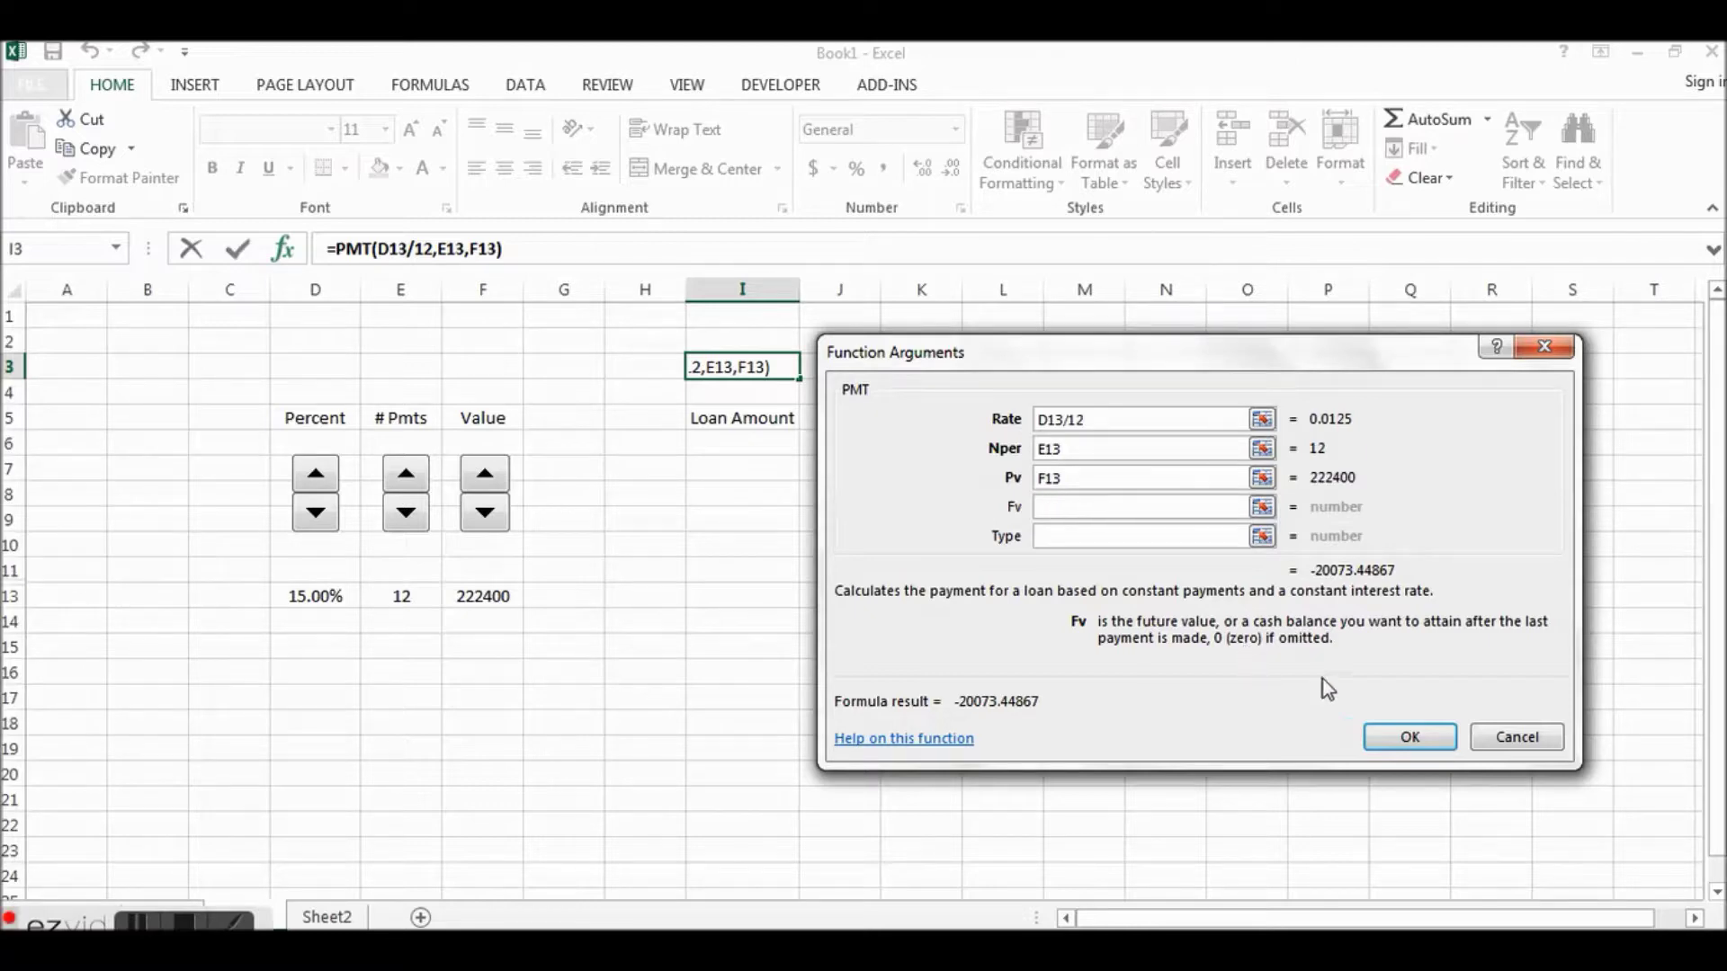
{"action": "left_click", "coordinate": [1410, 737]}
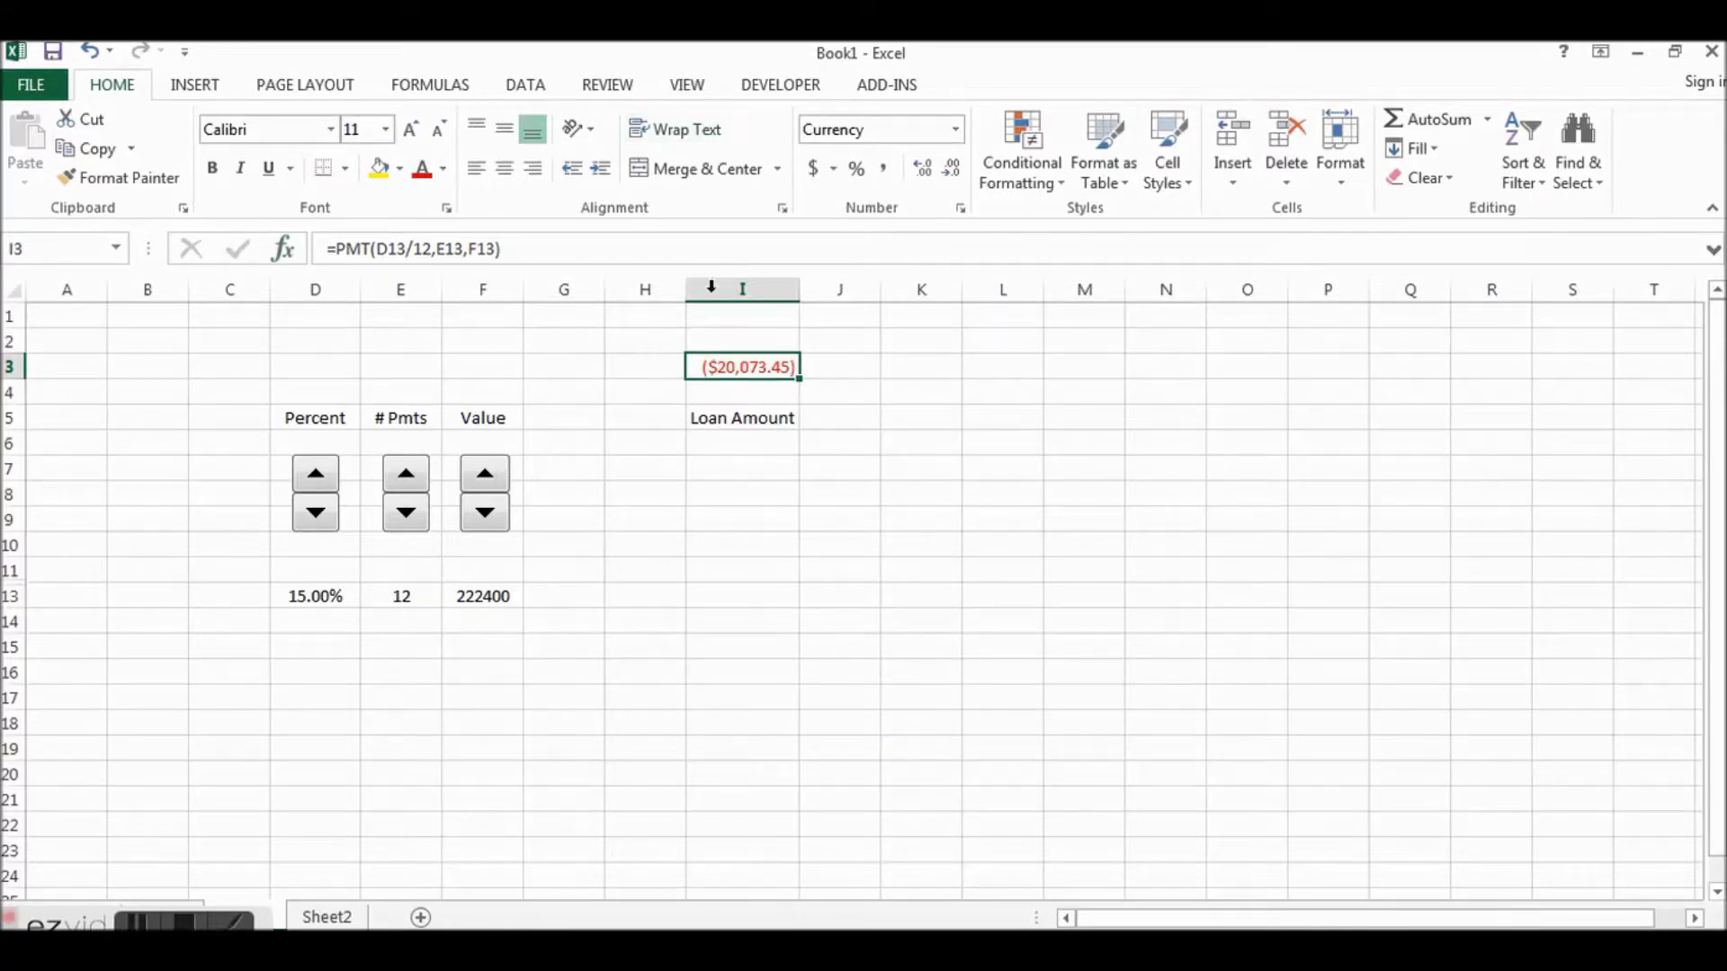
Step: Increase I3's font size step by step to 18 point
{"action": "left_click", "coordinate": [412, 135]}
{"action": "left_click", "coordinate": [413, 135]}
{"action": "left_click", "coordinate": [411, 130]}
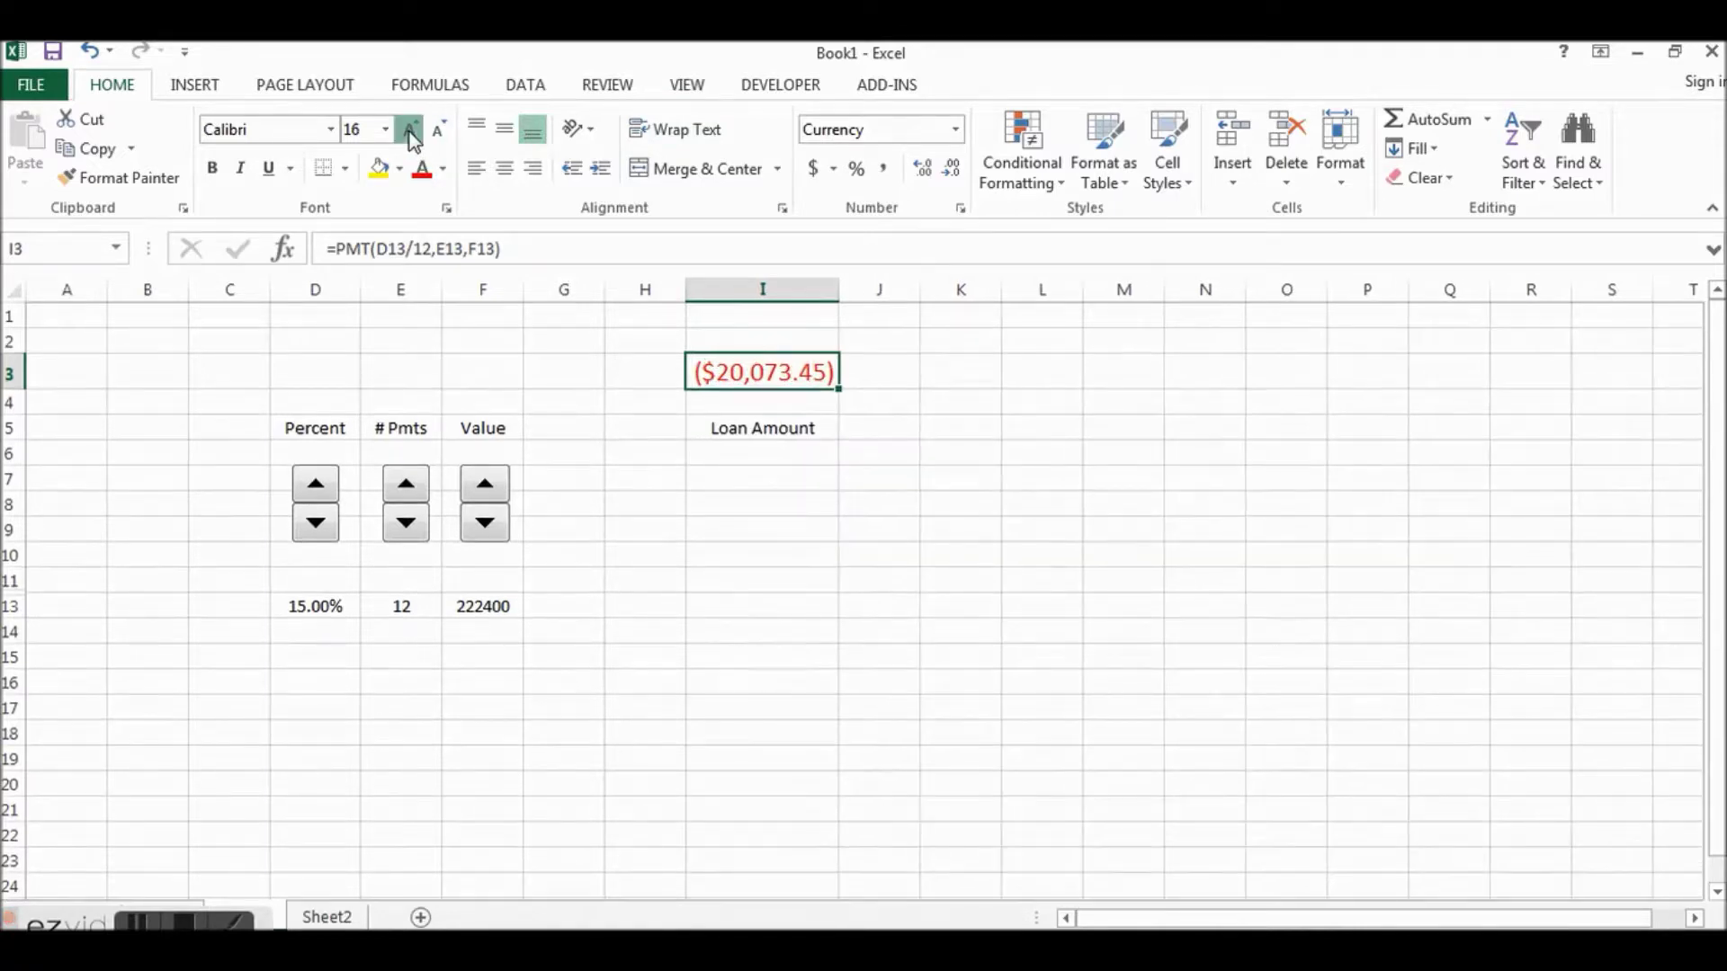
{"action": "left_click", "coordinate": [411, 131]}
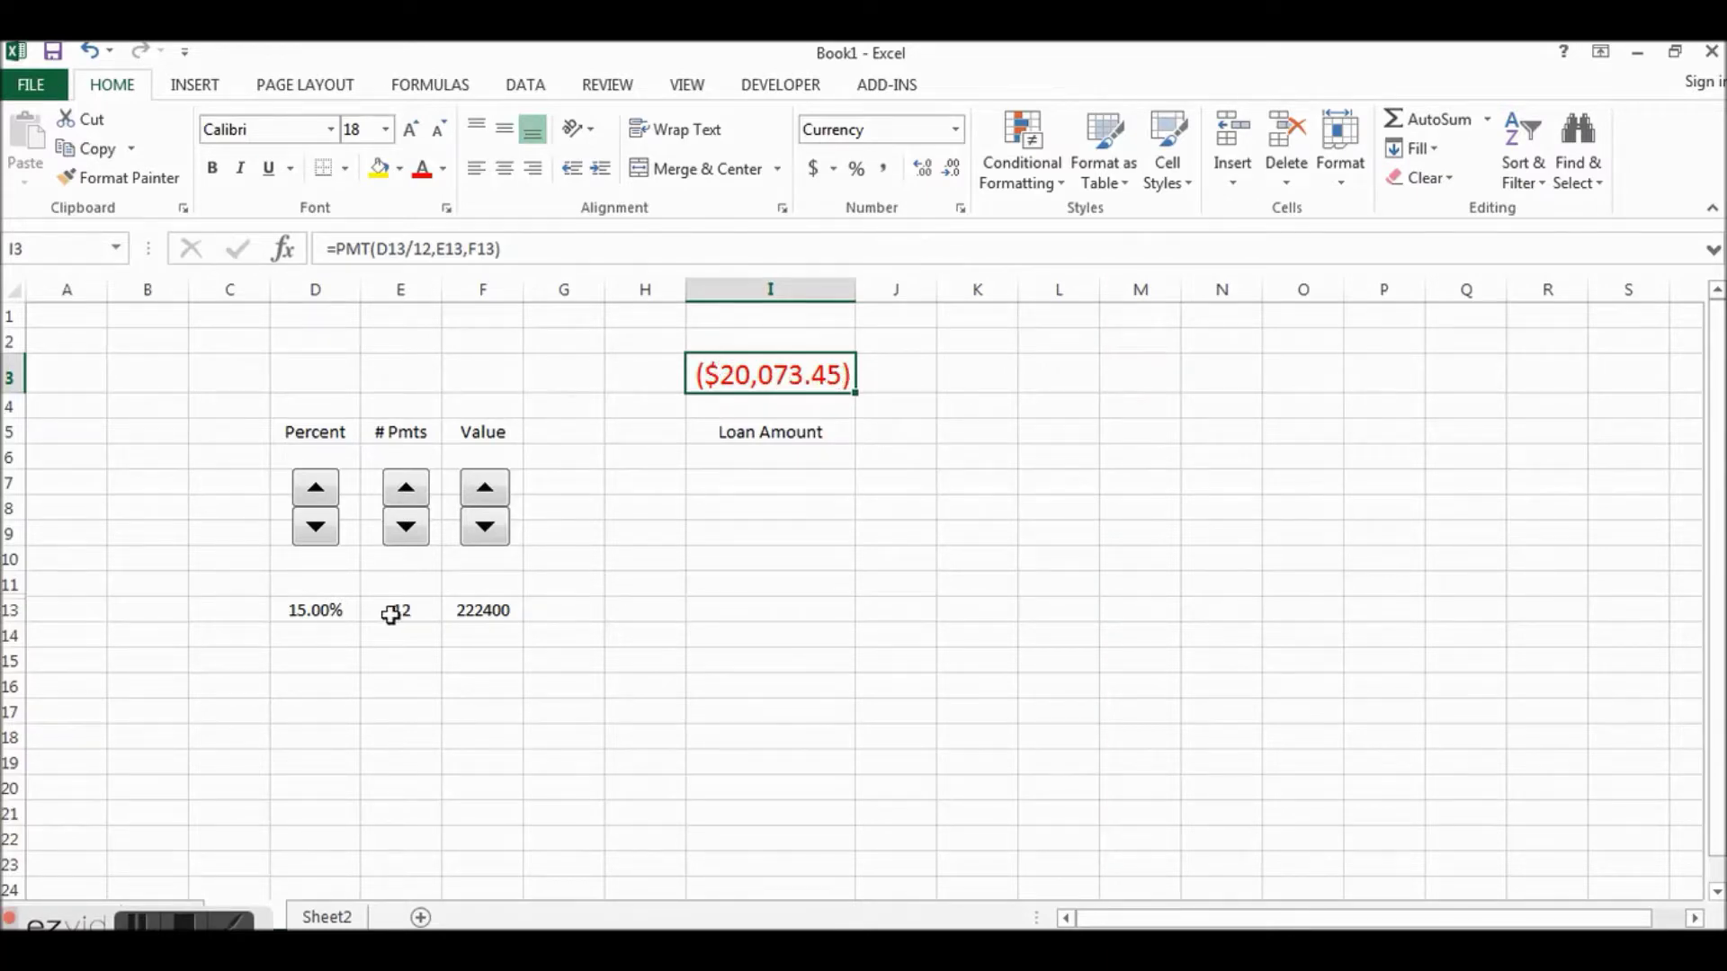
Step: Drop the interest rate to 4.00% and raise the payment count to 360, then start lowering the loan value
{"action": "left_click", "coordinate": [321, 540]}
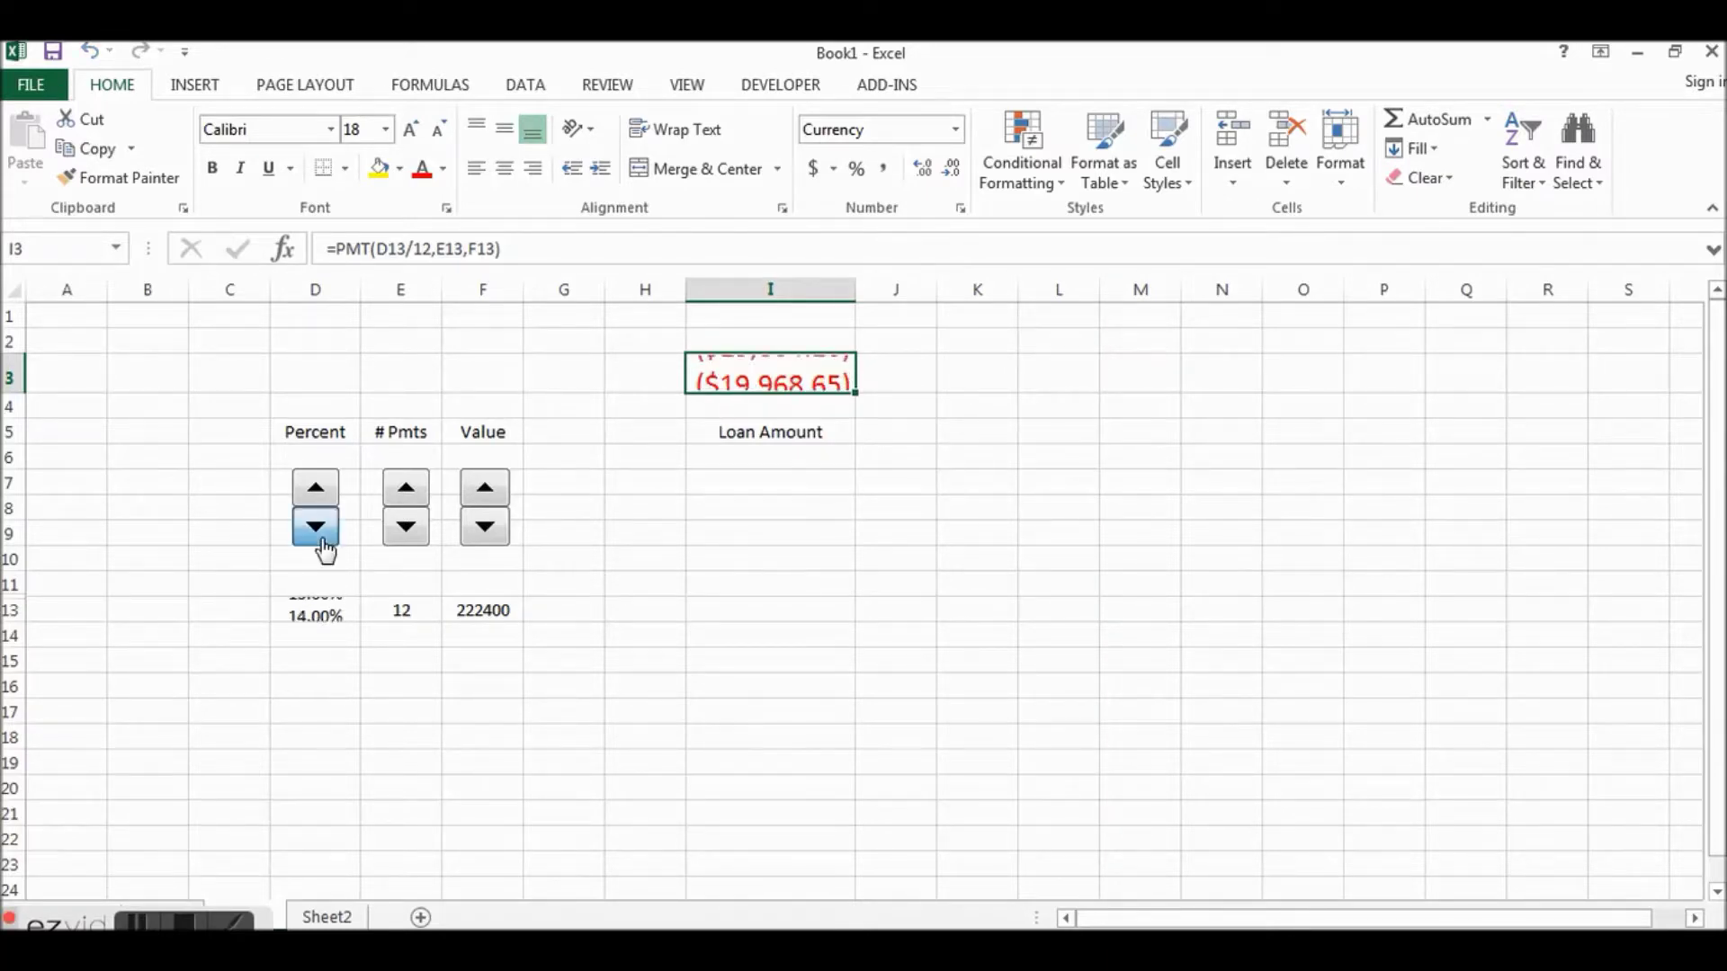
{"action": "left_click", "coordinate": [321, 540]}
{"action": "left_click", "coordinate": [322, 540]}
{"action": "left_click", "coordinate": [321, 540]}
{"action": "left_click", "coordinate": [321, 539]}
{"action": "left_click", "coordinate": [321, 540]}
{"action": "left_click", "coordinate": [321, 540]}
{"action": "left_click", "coordinate": [321, 539]}
{"action": "left_click", "coordinate": [321, 539]}
{"action": "left_click", "coordinate": [321, 539]}
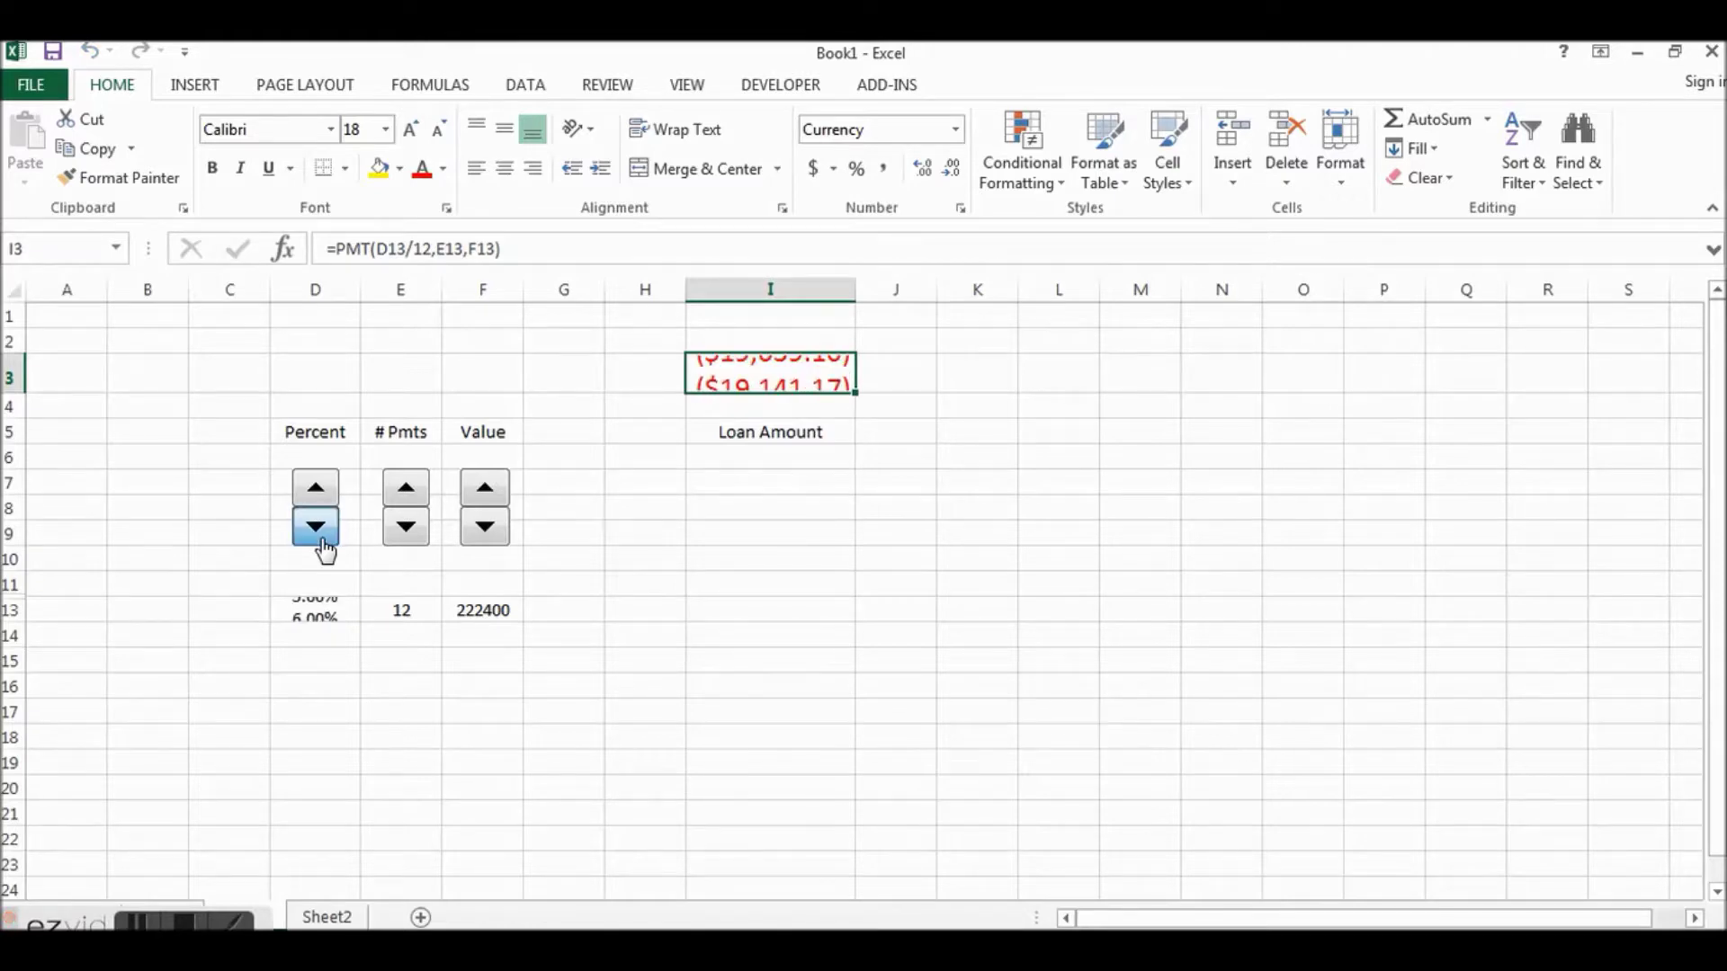
{"action": "left_click", "coordinate": [321, 539]}
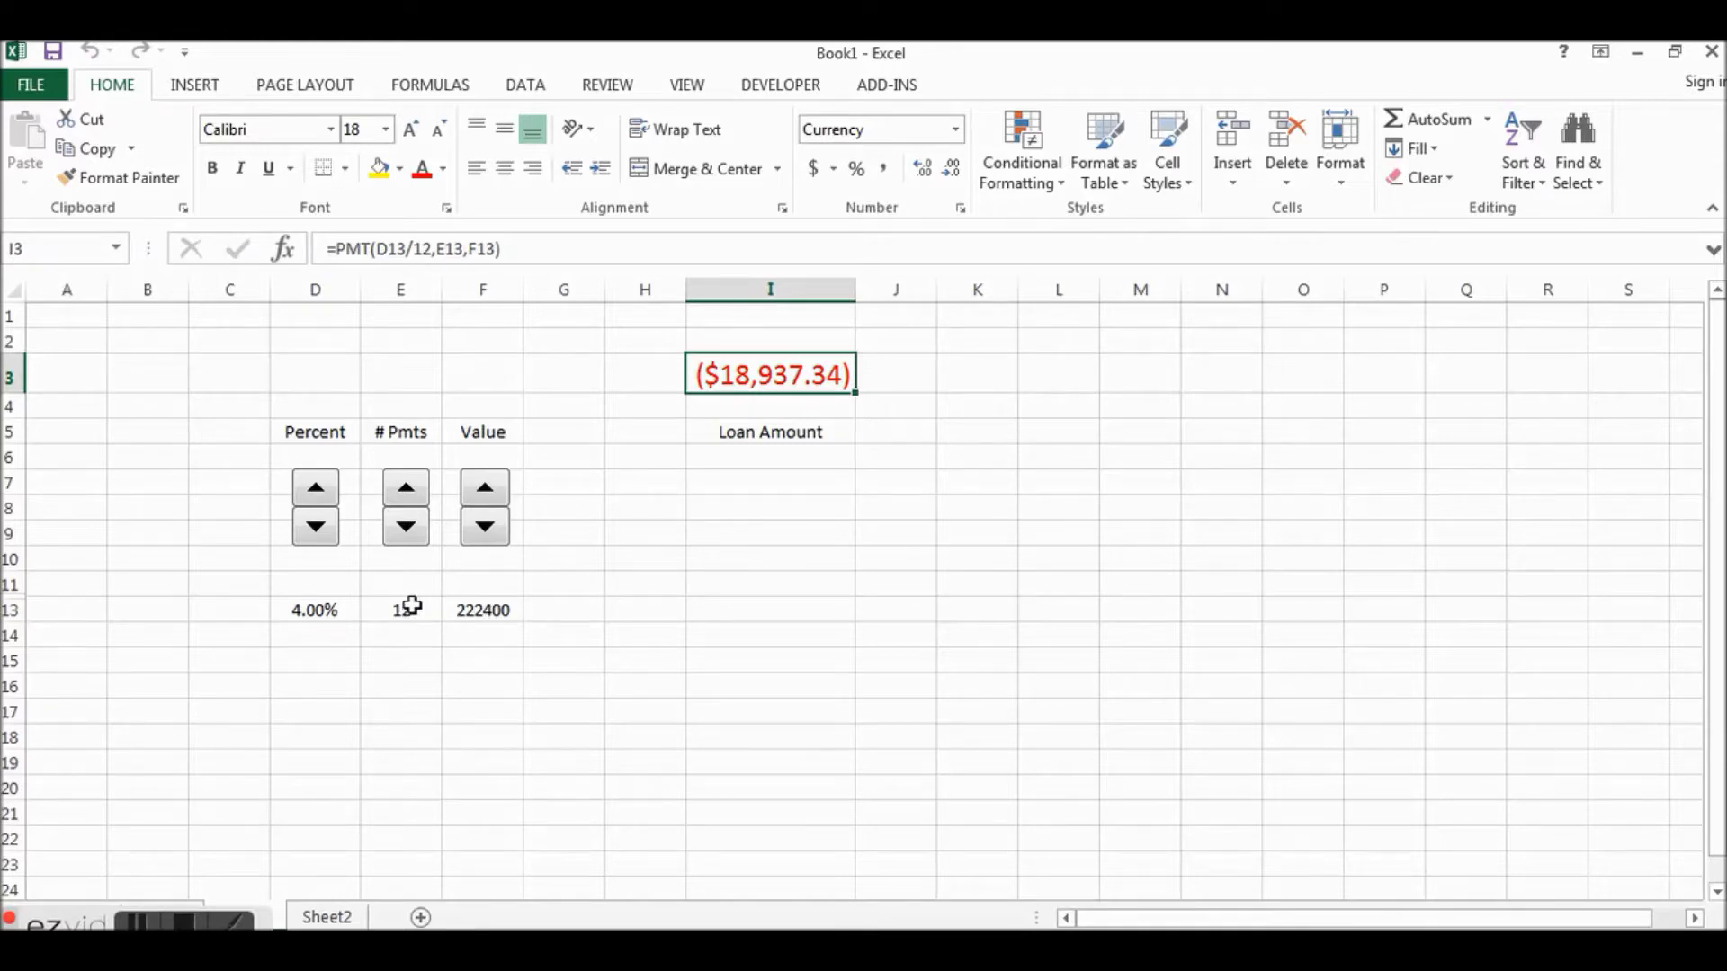
{"action": "left_click_drag", "start_coordinate": [407, 489], "coordinate": [417, 497]}
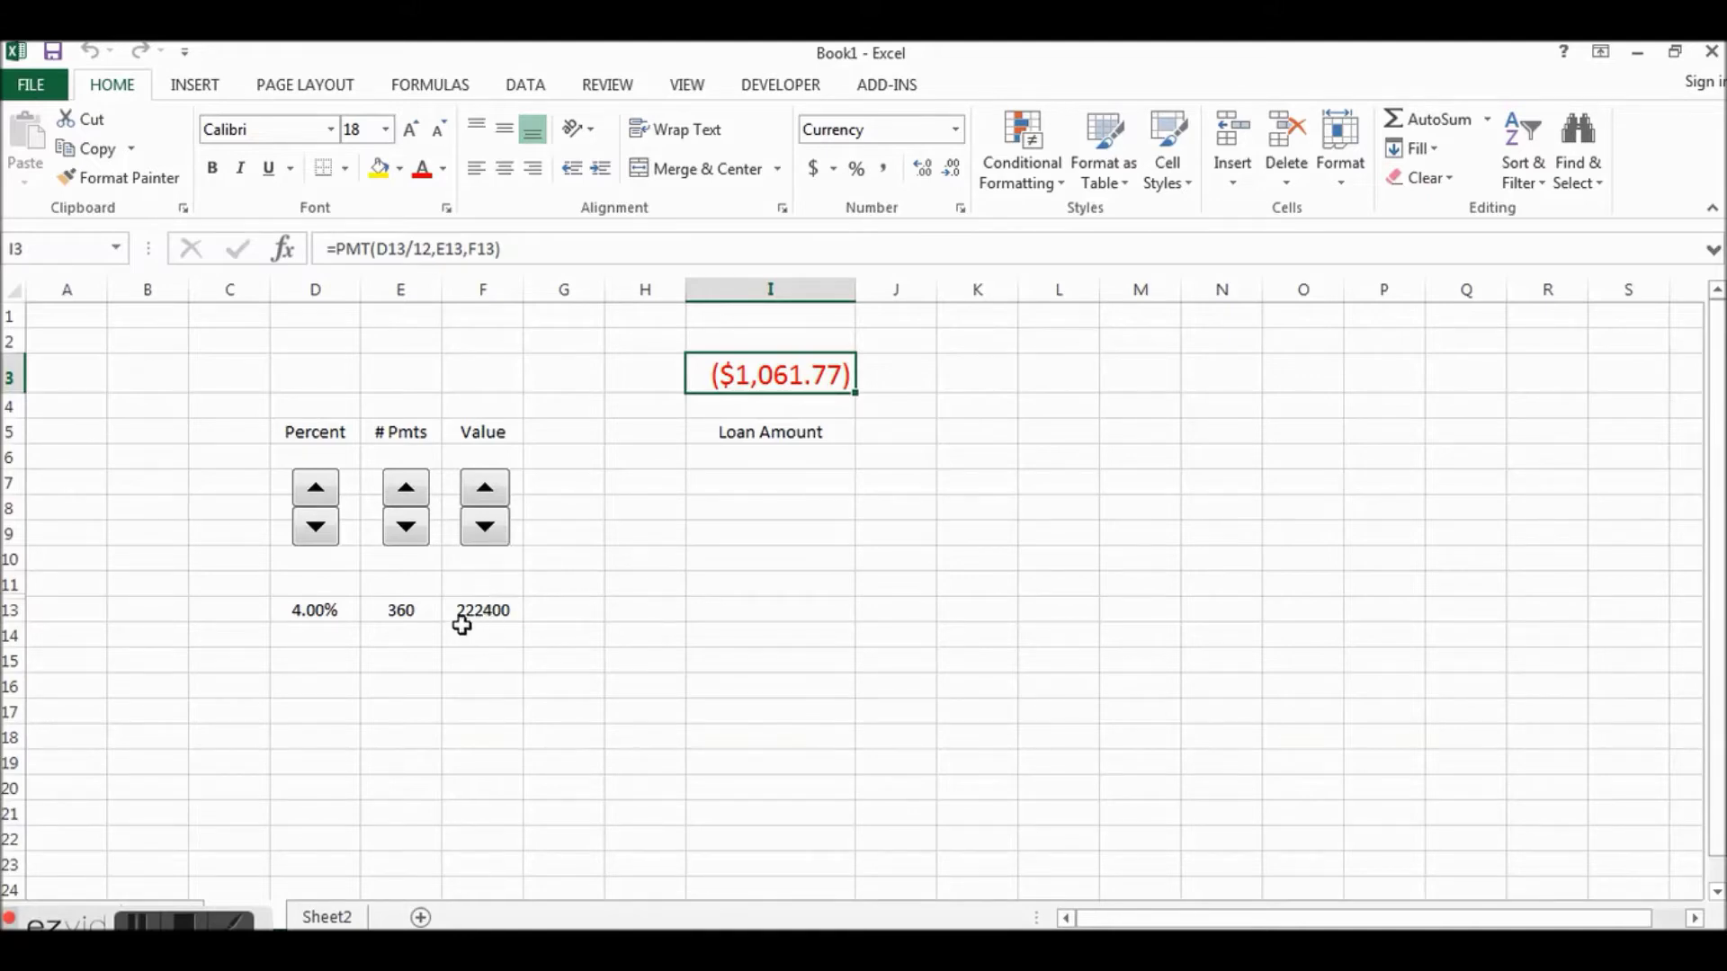
{"action": "left_click", "coordinate": [486, 530]}
{"action": "left_click", "coordinate": [487, 531]}
Step: Lower the loan value in F13 to 202400, the rate to 3.00%, and payments to 300
{"action": "left_click", "coordinate": [488, 532]}
{"action": "left_click", "coordinate": [487, 533]}
{"action": "left_click", "coordinate": [486, 532]}
{"action": "left_click", "coordinate": [487, 532]}
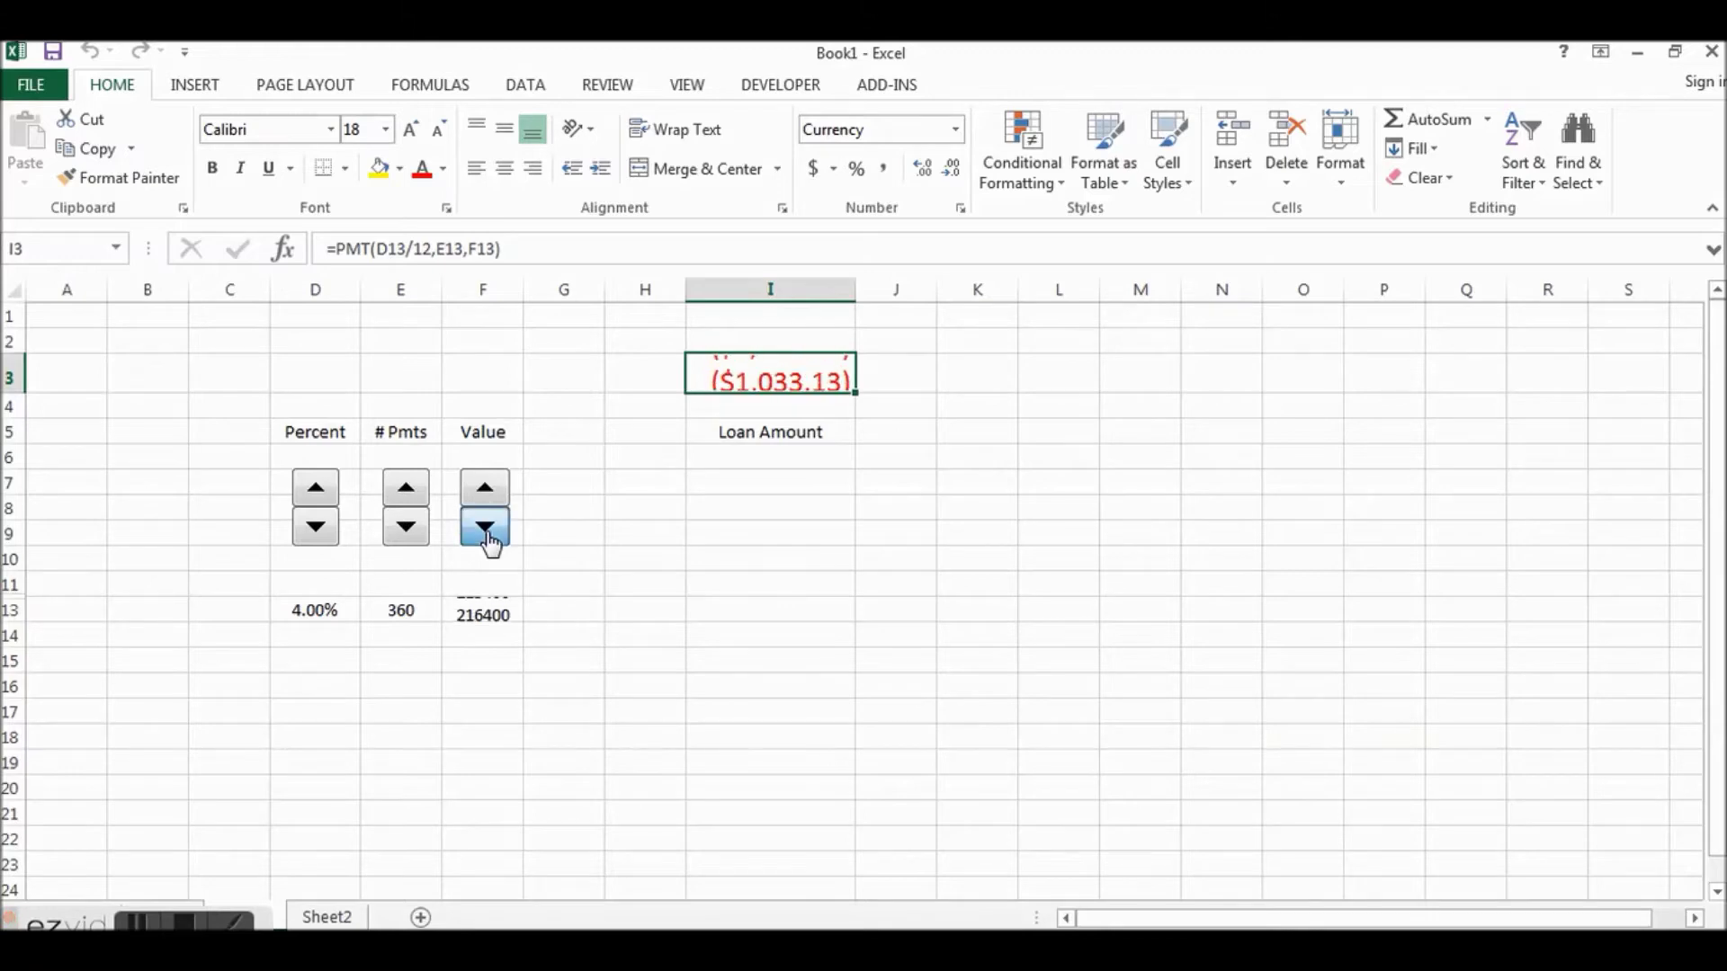
{"action": "left_click", "coordinate": [486, 532]}
{"action": "left_click", "coordinate": [486, 532]}
{"action": "left_click", "coordinate": [487, 532]}
{"action": "left_click", "coordinate": [487, 532]}
{"action": "left_click", "coordinate": [486, 532]}
{"action": "left_click", "coordinate": [486, 532]}
{"action": "left_click", "coordinate": [486, 532]}
{"action": "left_click", "coordinate": [486, 533]}
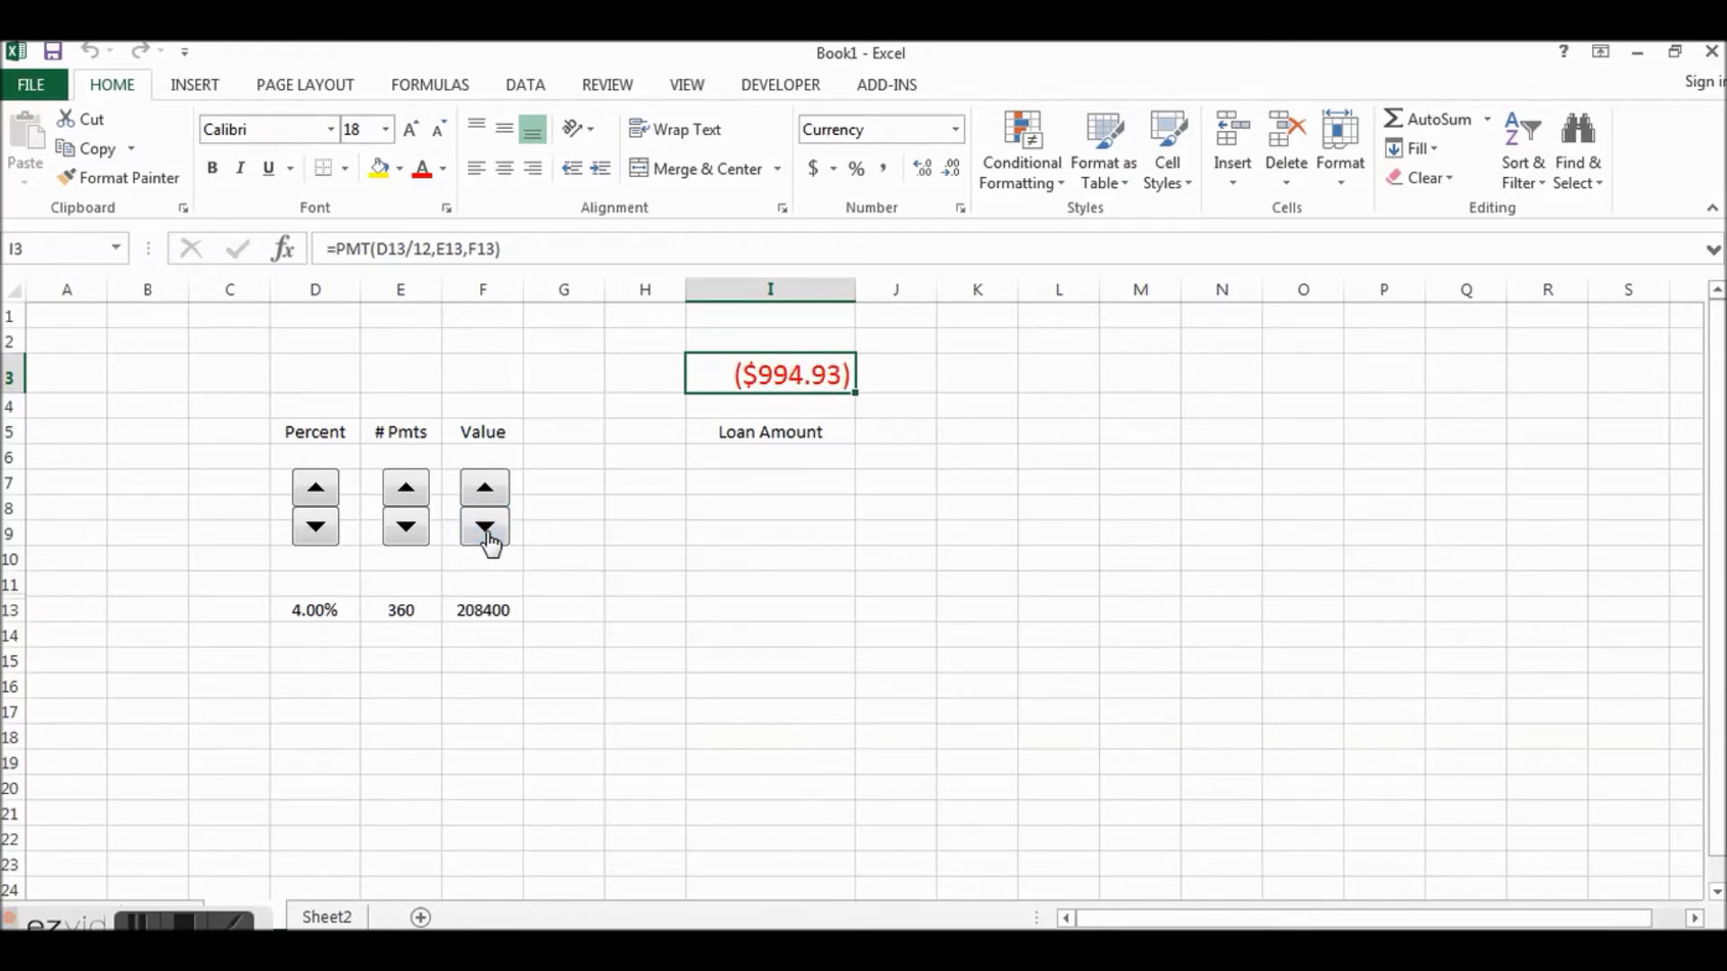
{"action": "left_click", "coordinate": [486, 532]}
{"action": "left_click", "coordinate": [487, 533]}
{"action": "left_click", "coordinate": [487, 532]}
{"action": "left_click", "coordinate": [487, 533]}
{"action": "left_click", "coordinate": [486, 532]}
{"action": "left_click", "coordinate": [487, 532]}
{"action": "left_click", "coordinate": [324, 541]}
{"action": "left_click_drag", "start_coordinate": [412, 544], "coordinate": [412, 543]}
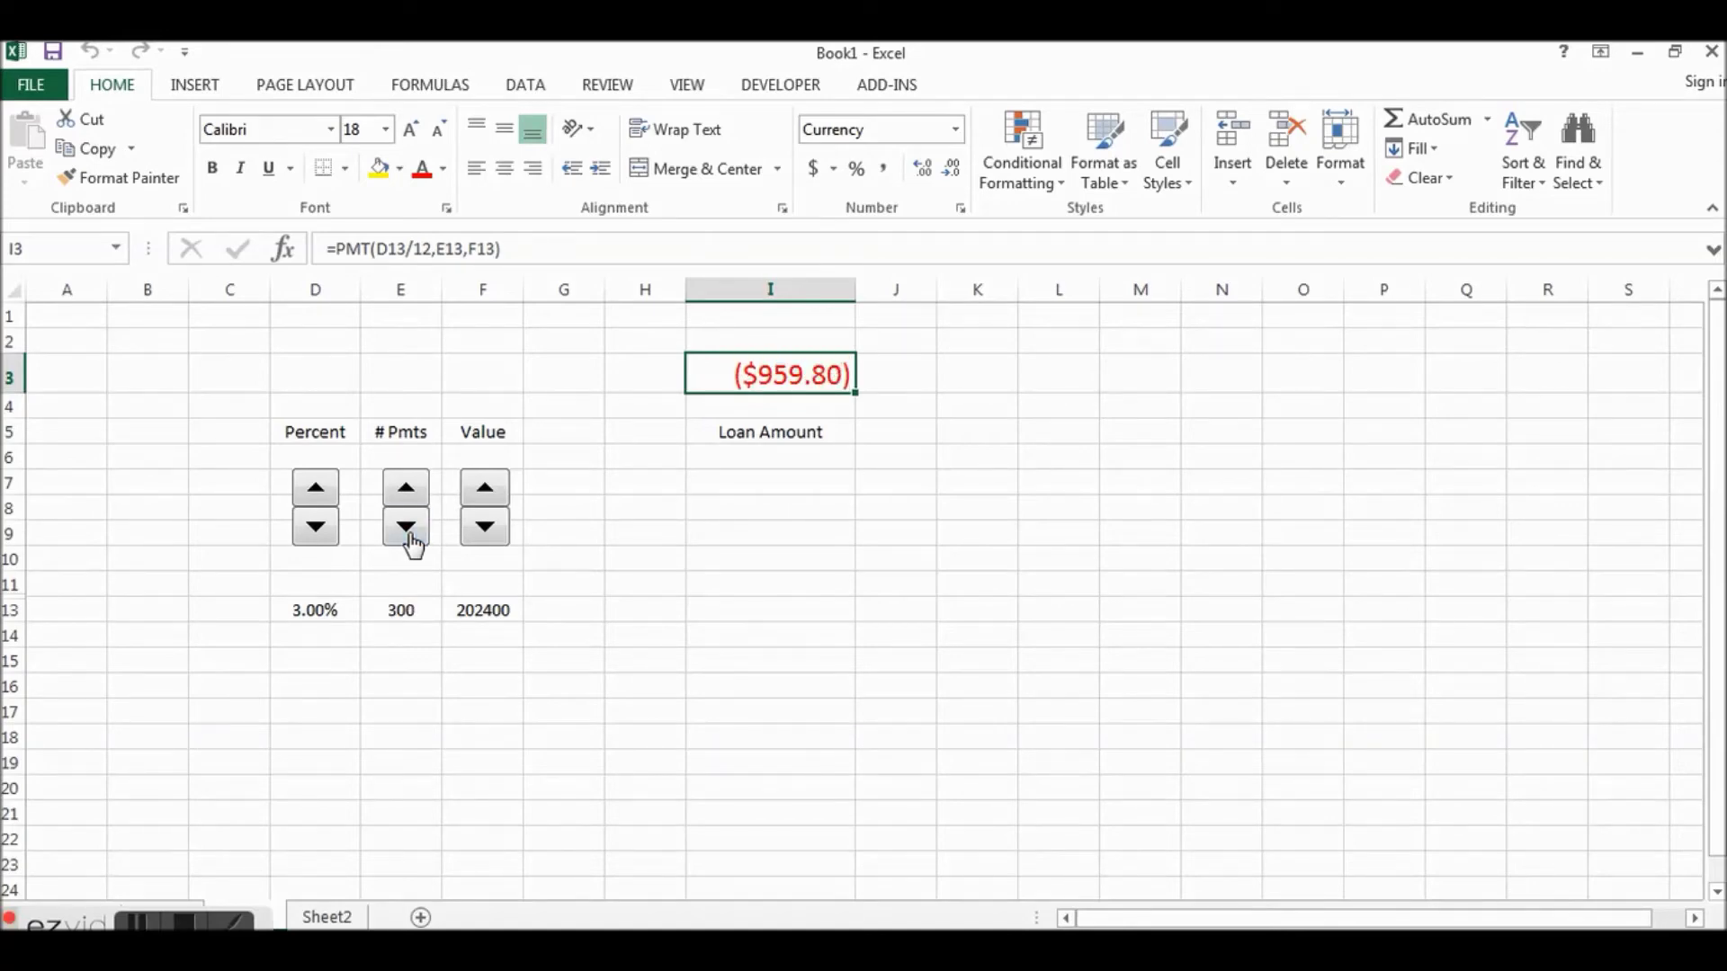